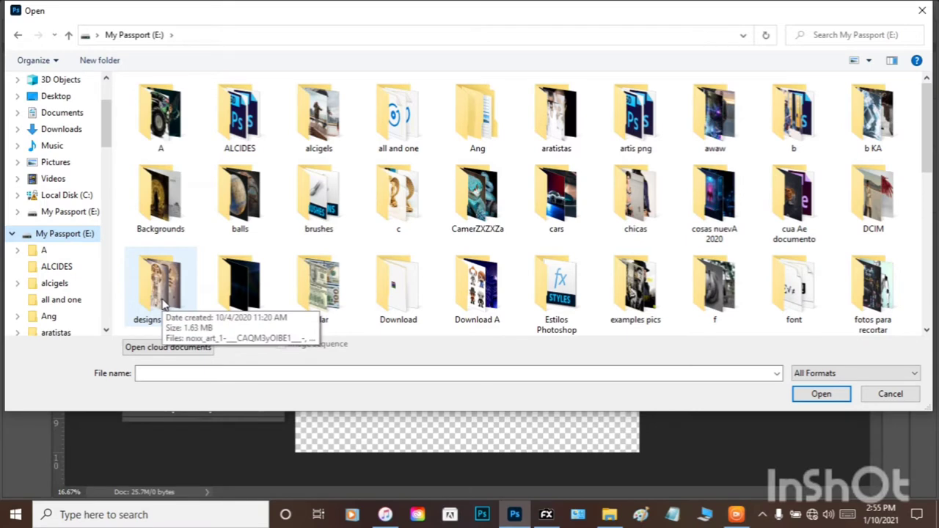
- Open the tego-calderon PSD from the artis png folder on the My Passport (E:) drive
left_click(620, 130)
double_click(620, 130)
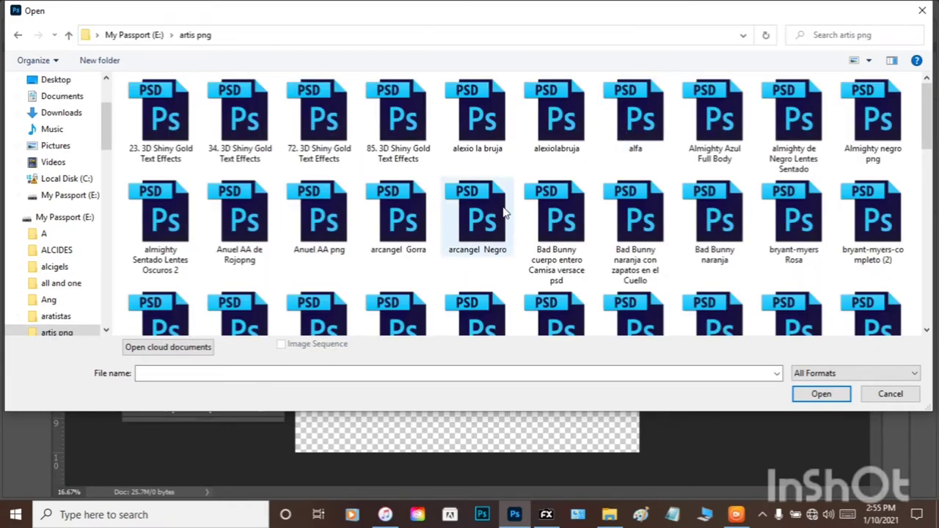
scroll(511, 226, "down", 3)
scroll(512, 226, "down", 10)
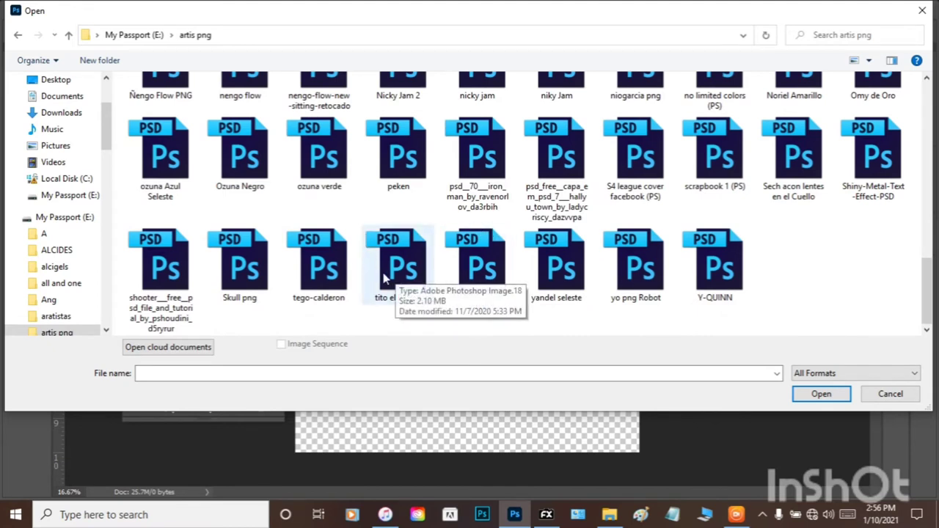
left_click(328, 275)
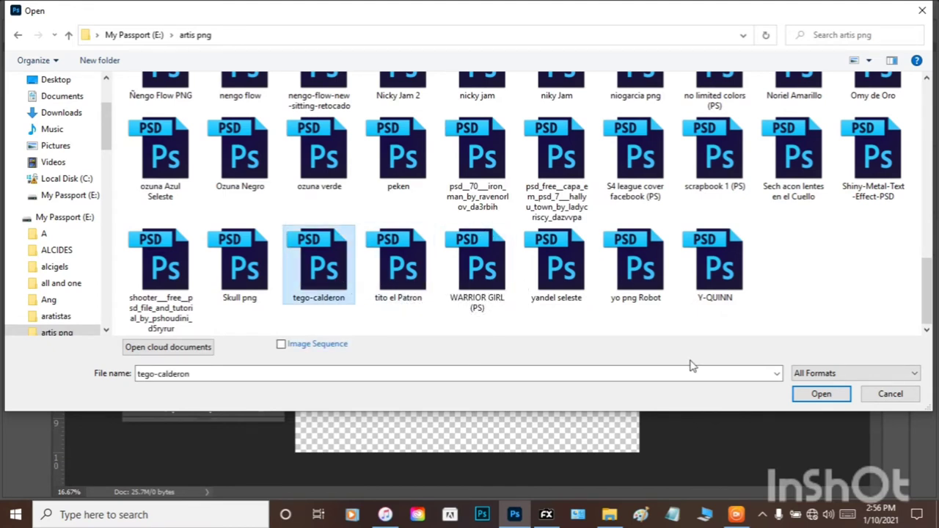
left_click(823, 395)
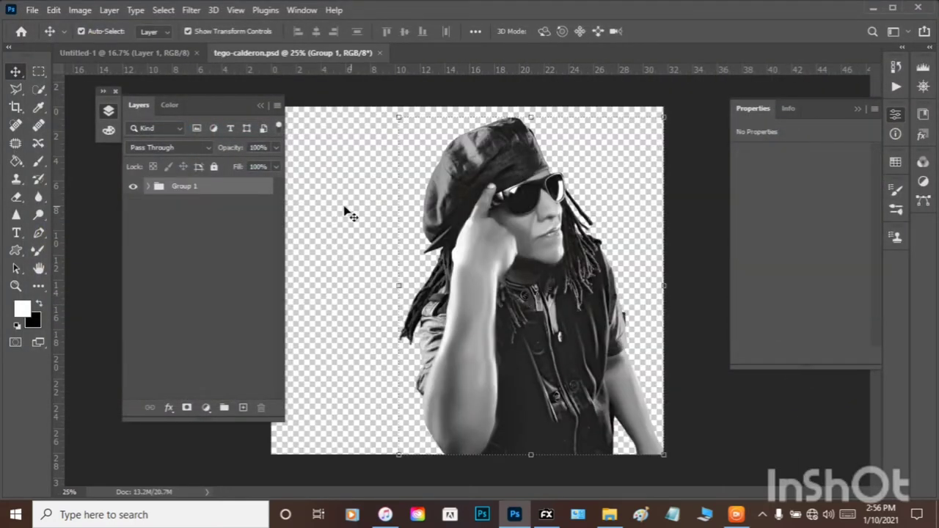
- Duplicate Layer 0 from Group 1 into a new document
left_click(149, 188)
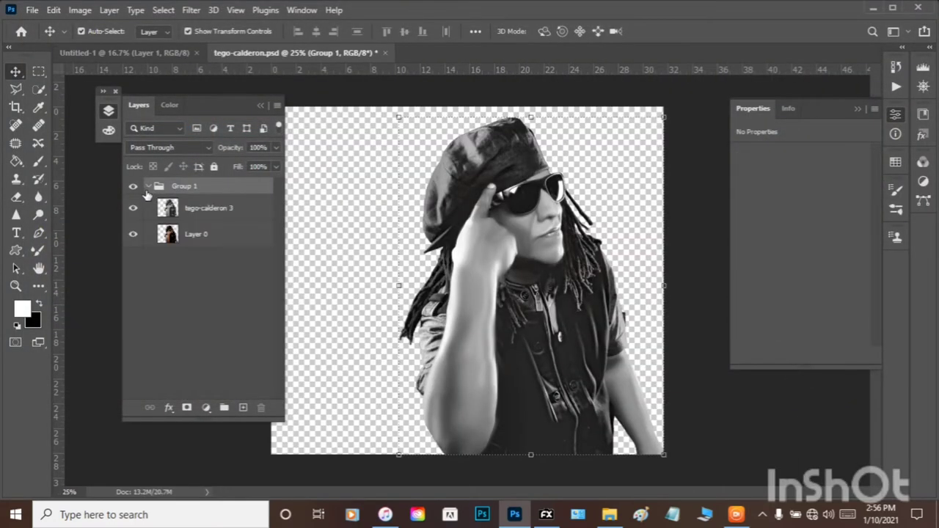
left_click(203, 212)
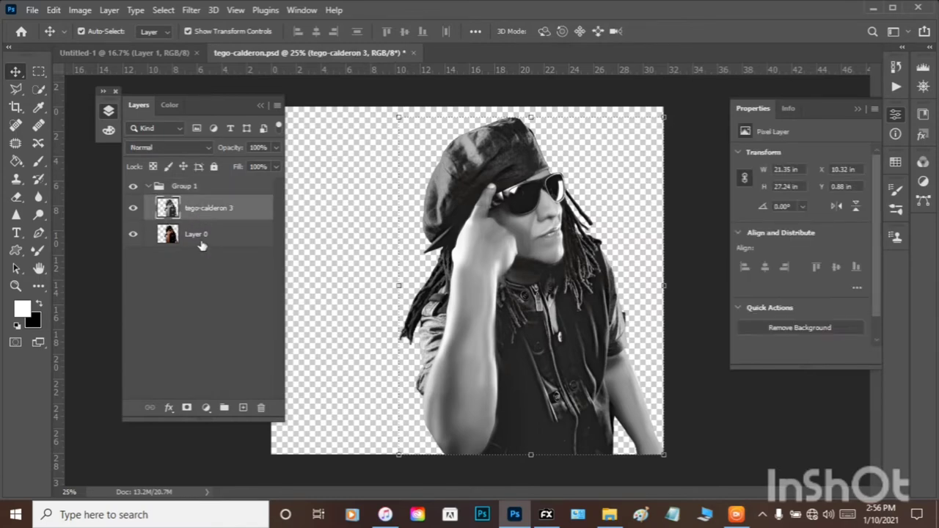
right_click(202, 241)
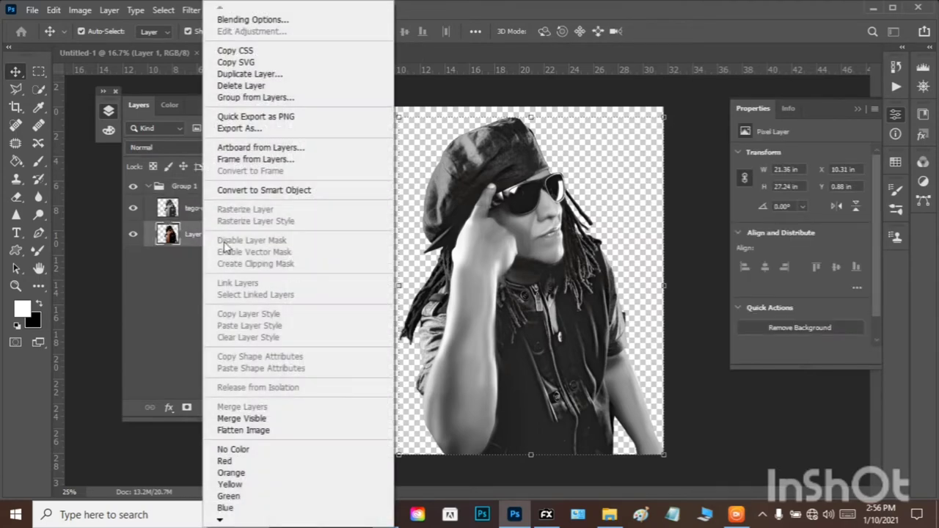
left_click(249, 74)
left_click(422, 201)
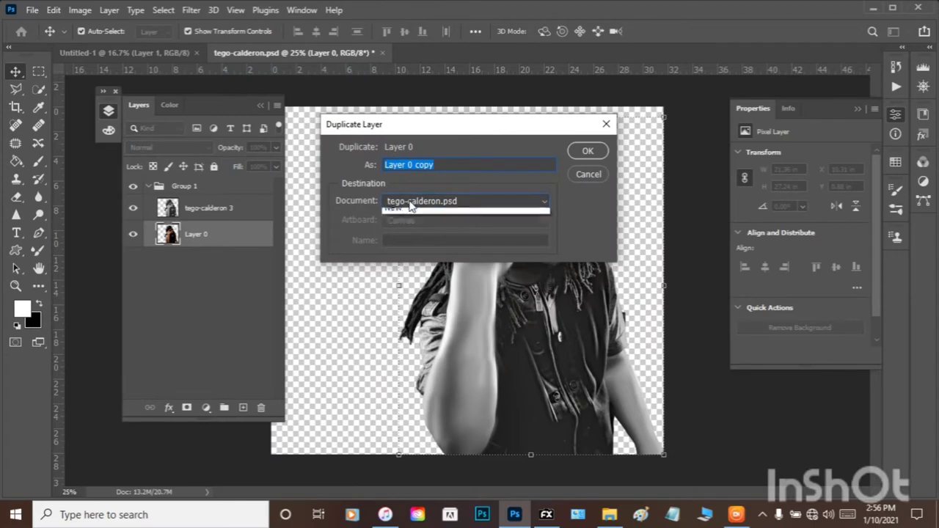
left_click(409, 240)
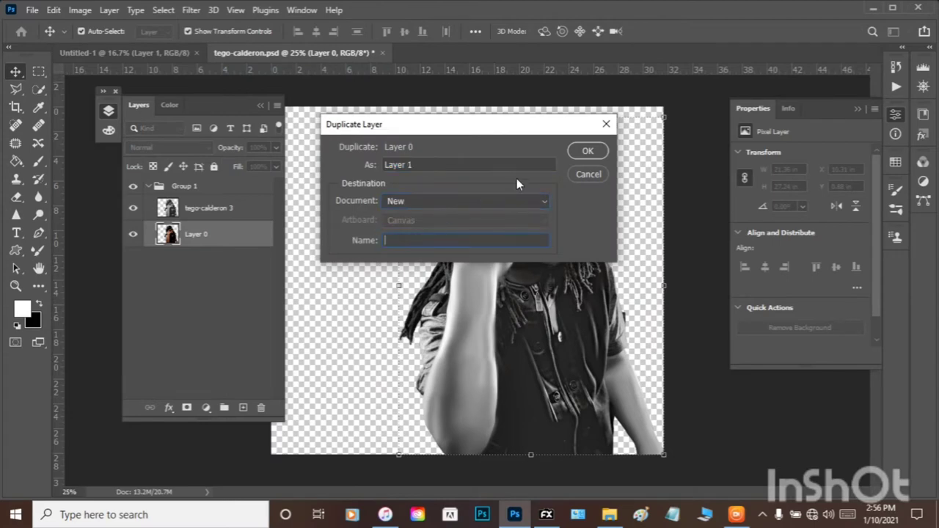
left_click(588, 151)
- Close tego-calderon.psd without saving and put Layer 0 of the new document into a group
left_click(381, 53)
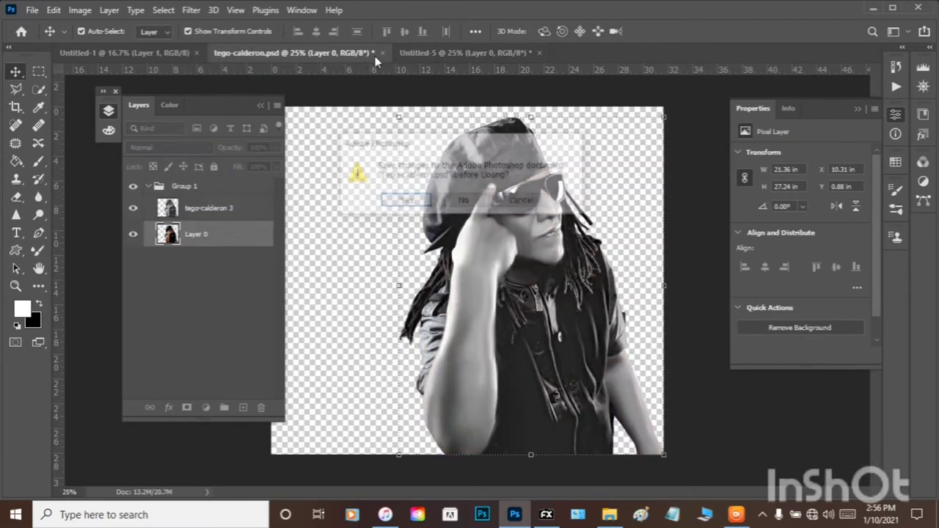
left_click(447, 206)
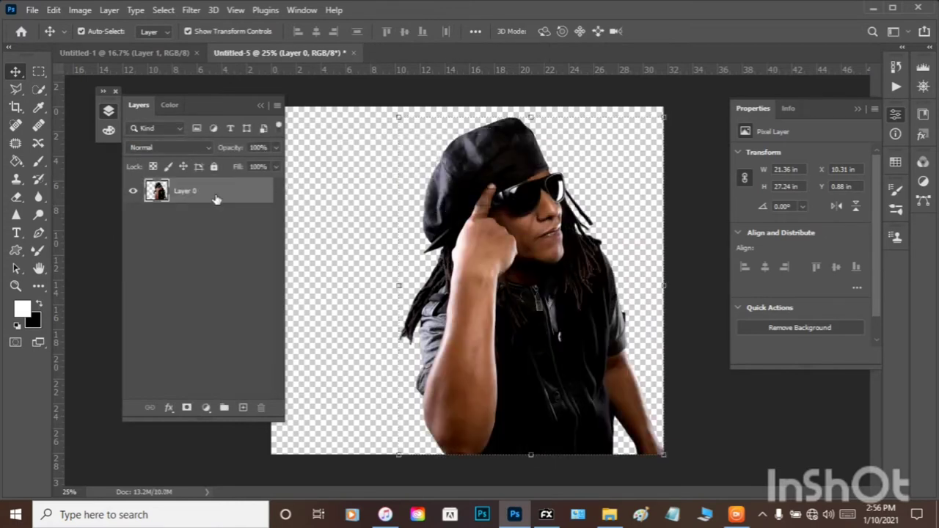
left_click_drag(218, 200, 224, 408)
left_click(235, 213)
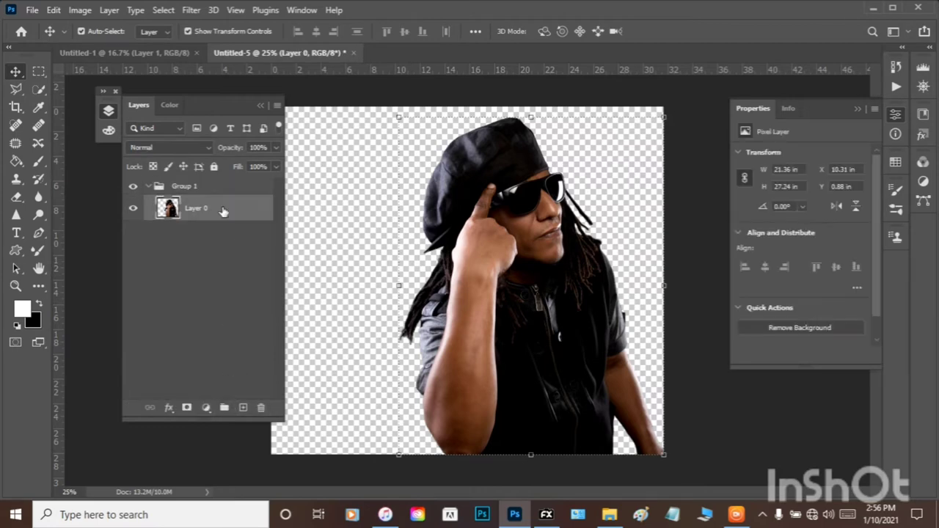
- Save the cutout to the Desktop as a PNG named Untitled-5 with the large file size option
left_click(32, 9)
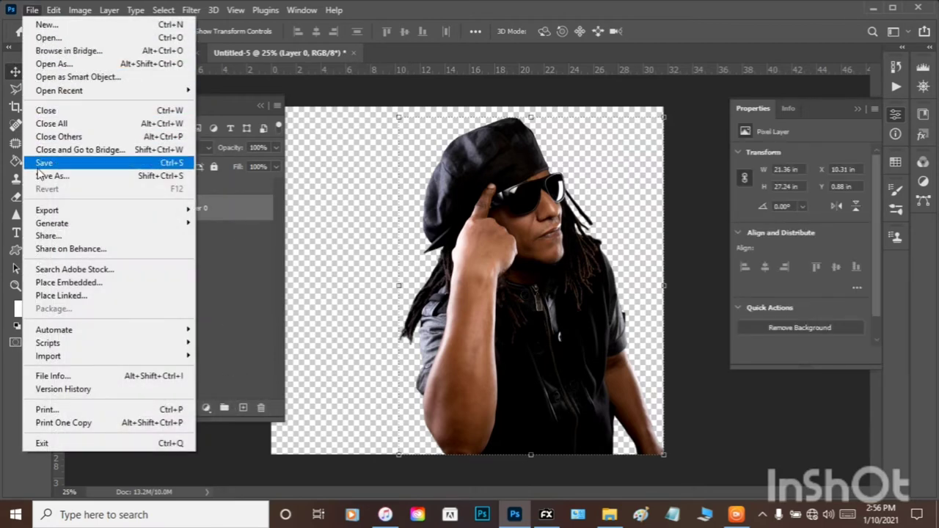
left_click(44, 177)
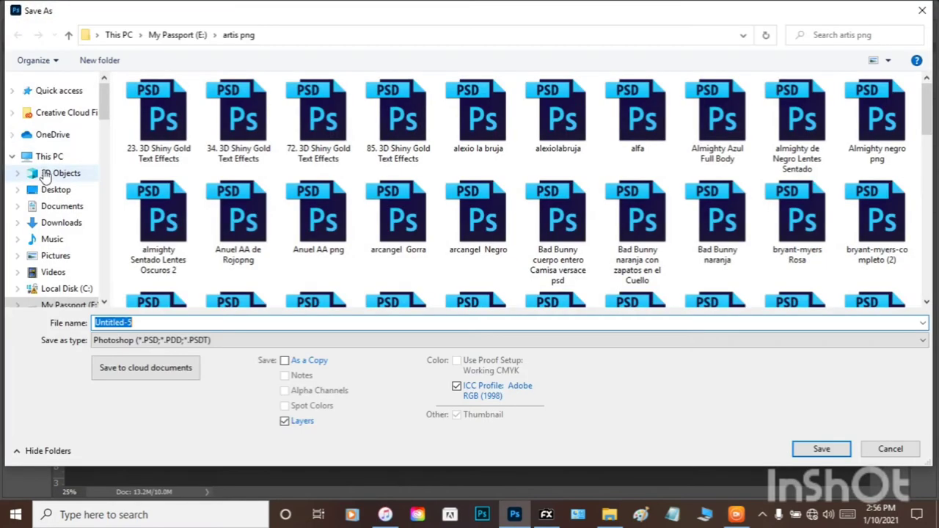
left_click(55, 192)
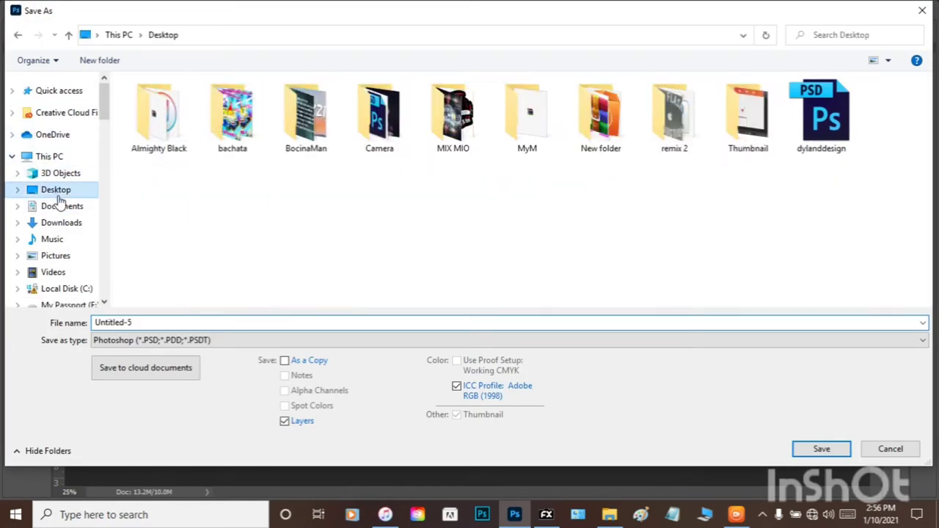
left_click(127, 342)
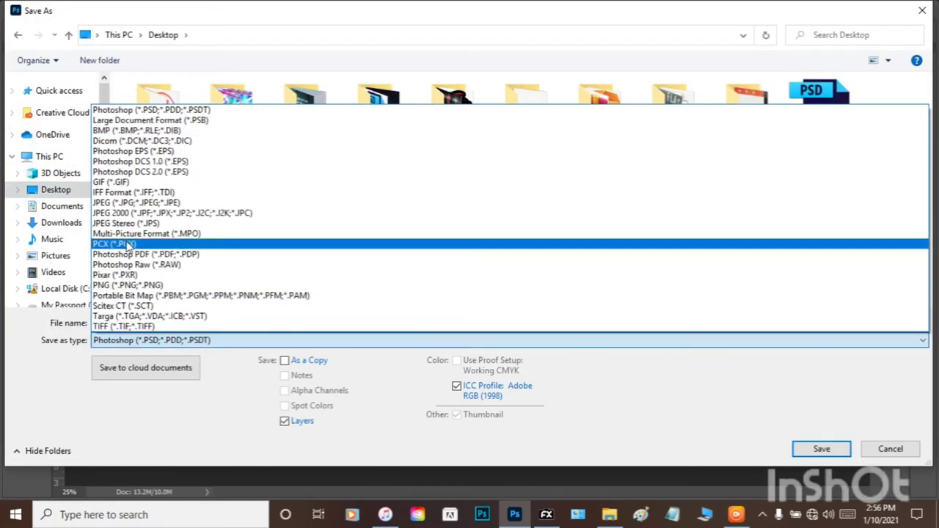
left_click(130, 203)
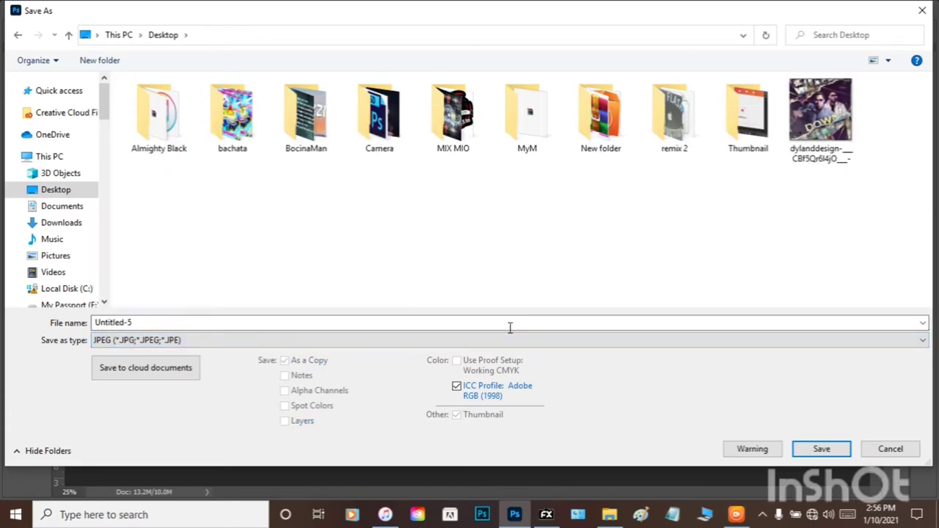
left_click(162, 339)
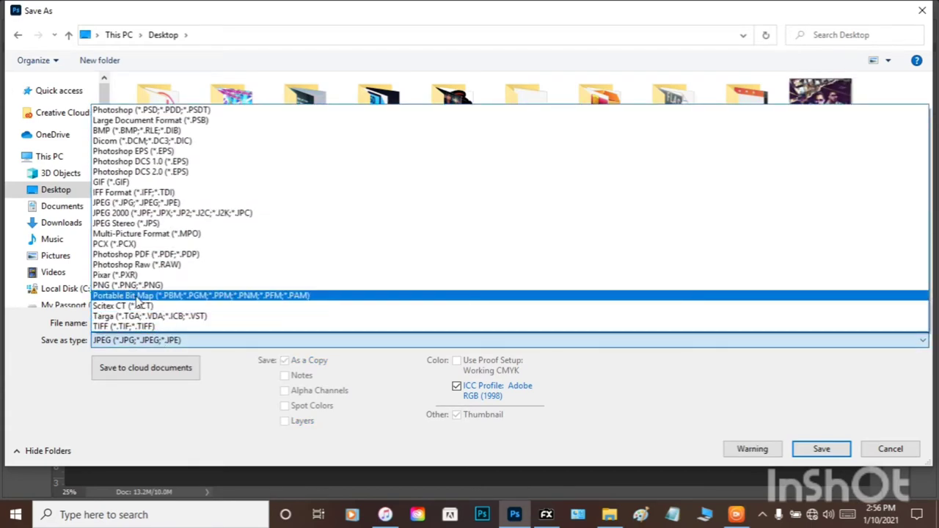
left_click(135, 285)
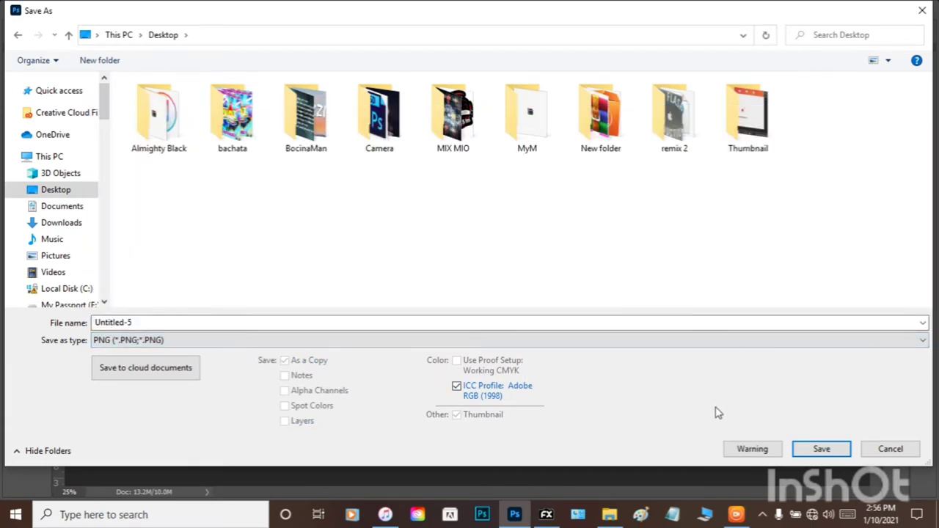
left_click(821, 449)
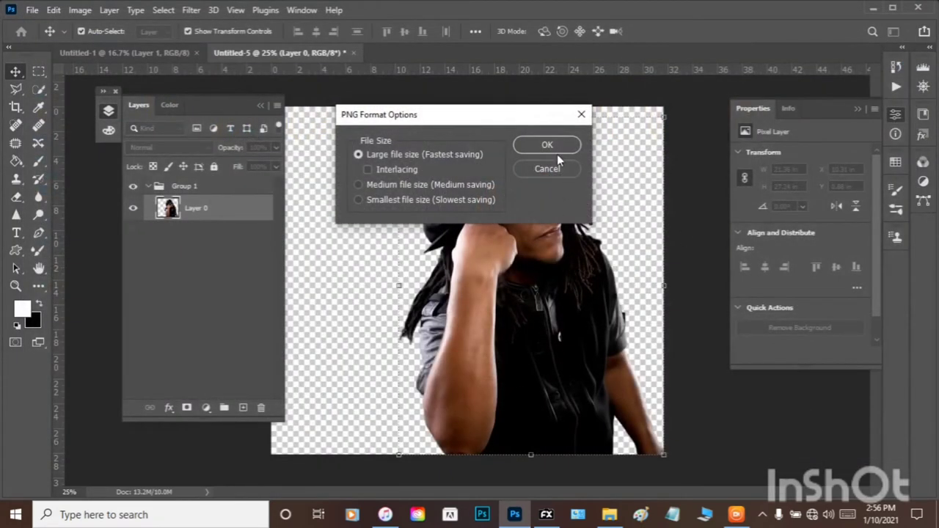
left_click(555, 149)
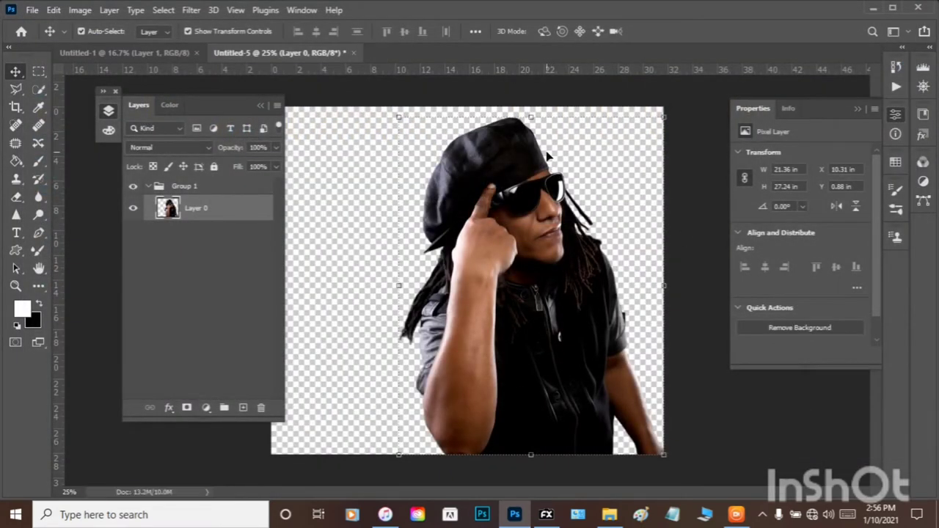
- Switch to photoFXlab and open Untitled-5 from the Desktop, discarding changes to the current image
left_click(873, 8)
left_click(549, 517)
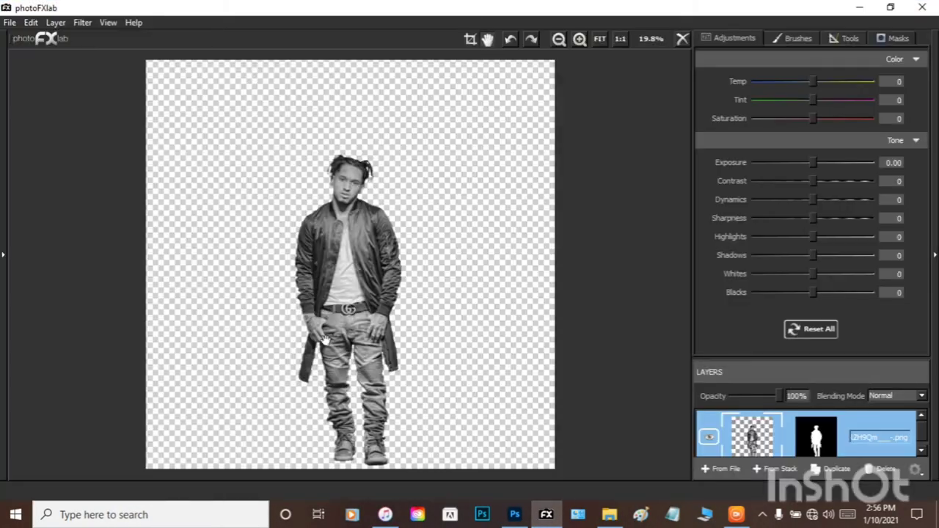
left_click(10, 23)
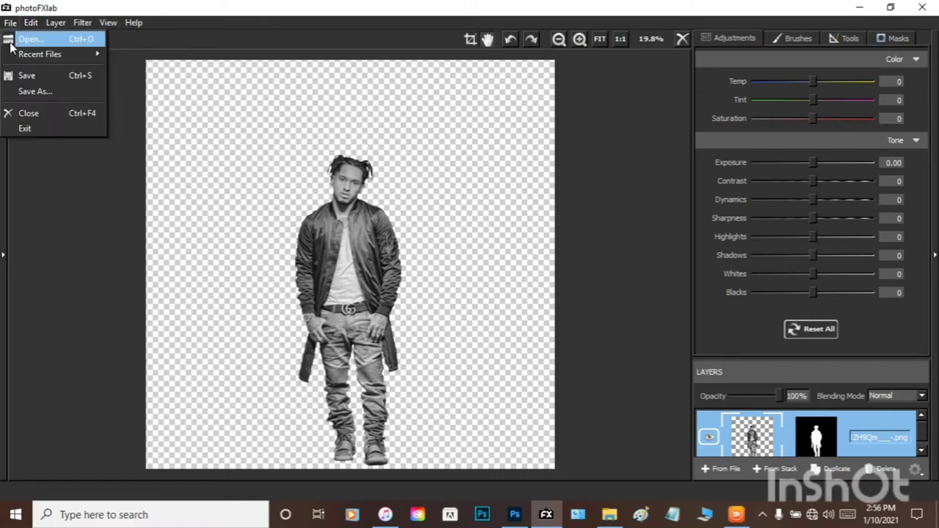
left_click(109, 104)
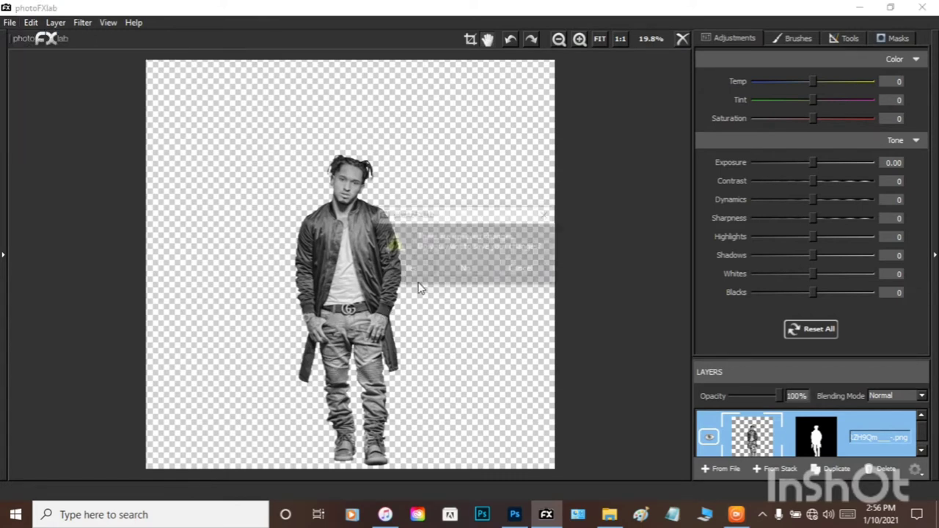
left_click(465, 269)
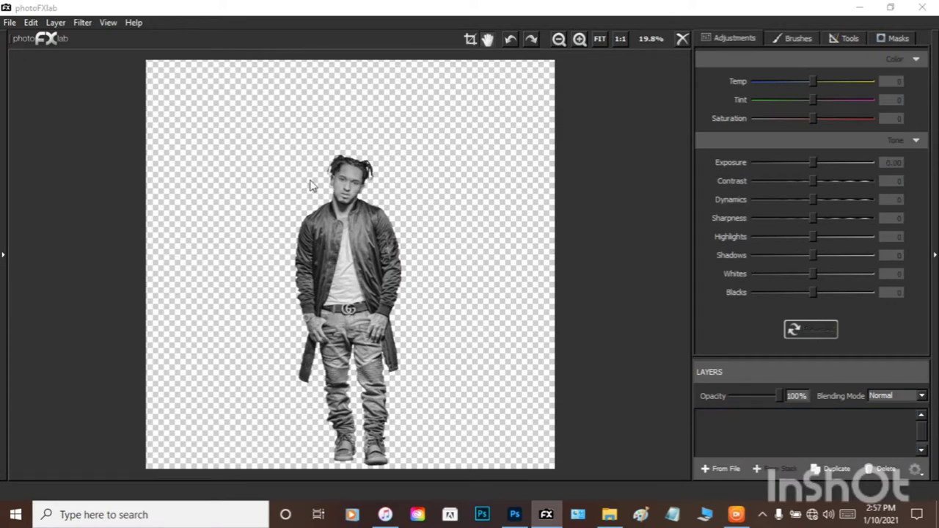
scroll(314, 253, "down", 1)
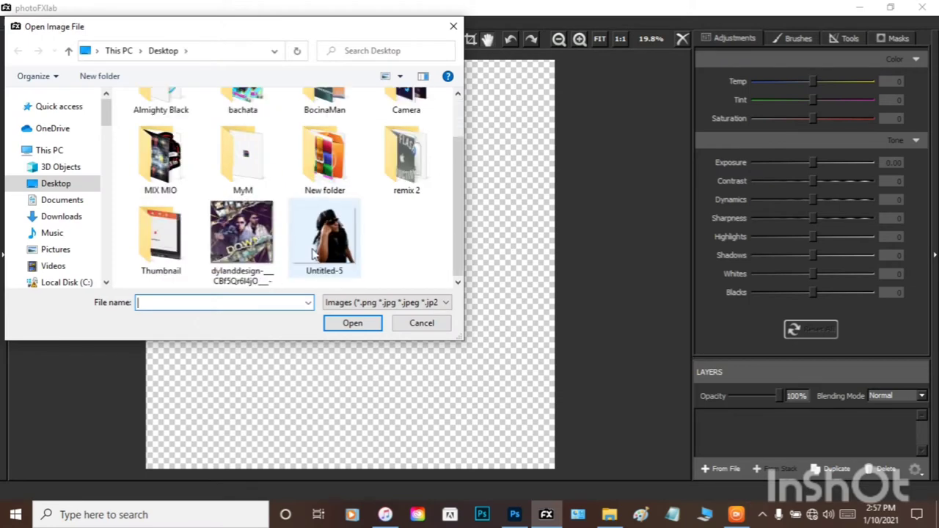
left_click(323, 242)
left_click(358, 327)
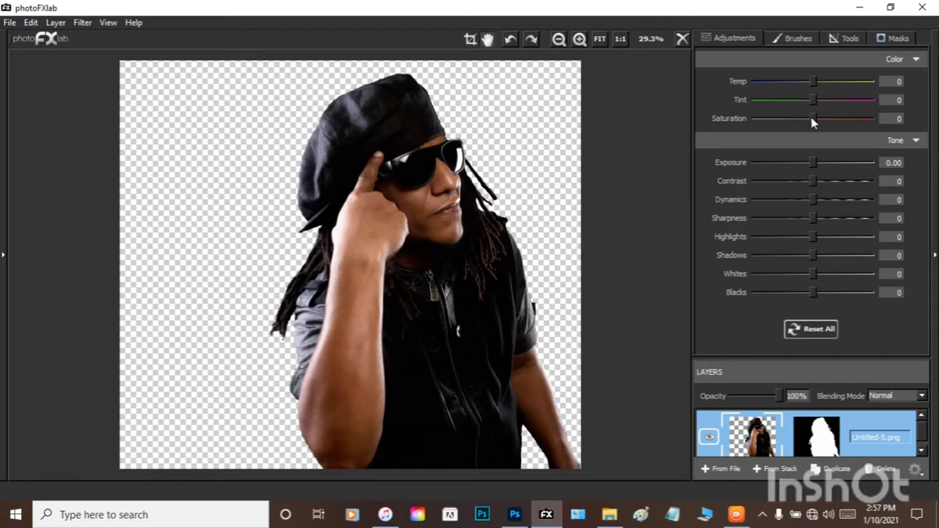
- Turn the image black and white by setting Saturation, Tint and Temp to -100
left_click_drag(813, 120, 690, 121)
left_click_drag(814, 103, 716, 100)
left_click_drag(807, 84, 704, 91)
- Adjust the tone to Exposure 0.92, Contrast 1, Dynamics 5, Sharpness 31, Shadows -11, Whites -30 and Blacks 11
left_click_drag(814, 167, 823, 163)
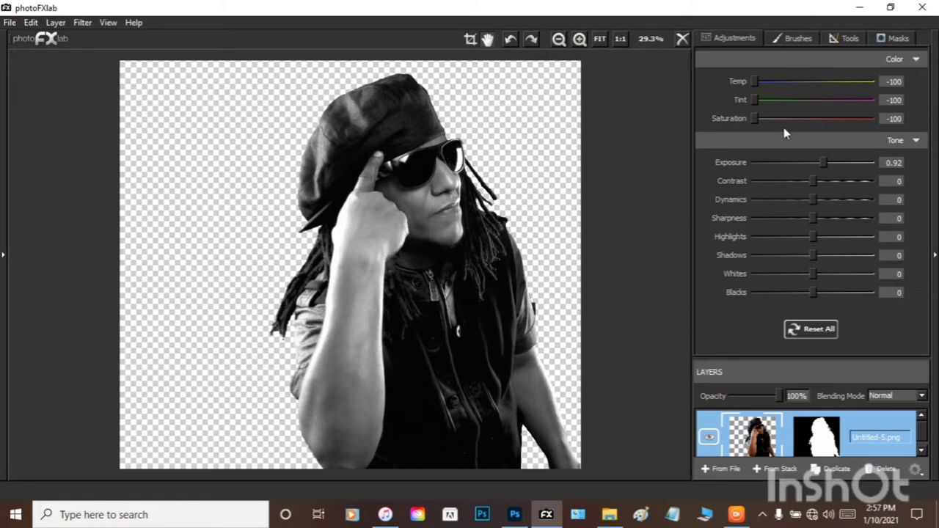
left_click_drag(807, 189, 830, 200)
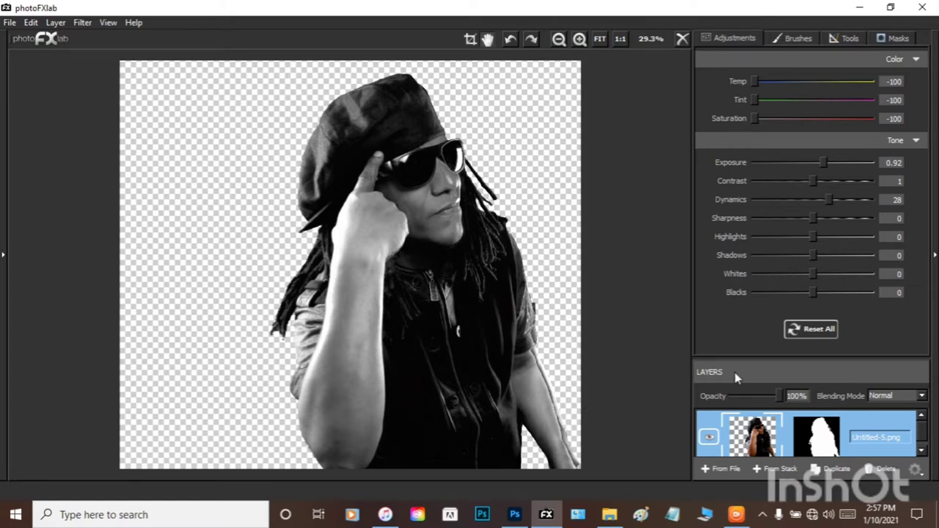
left_click_drag(832, 207, 808, 227)
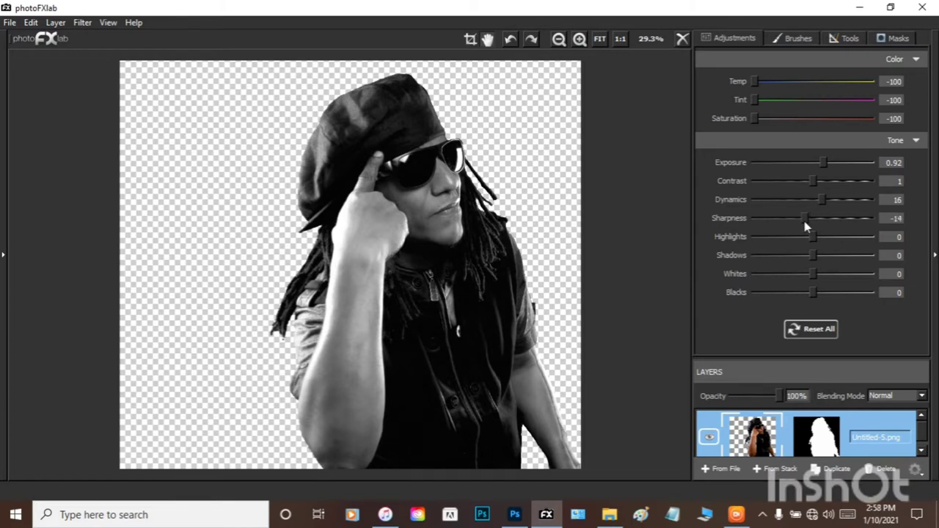
left_click_drag(805, 220, 800, 225)
mouse_move(814, 257)
left_mouse_down()
mouse_move(824, 256)
mouse_move(793, 257)
mouse_move(807, 257)
left_mouse_up()
mouse_move(801, 217)
left_mouse_down()
mouse_move(855, 224)
mouse_move(832, 229)
mouse_move(809, 206)
mouse_move(829, 206)
mouse_move(818, 210)
left_mouse_up()
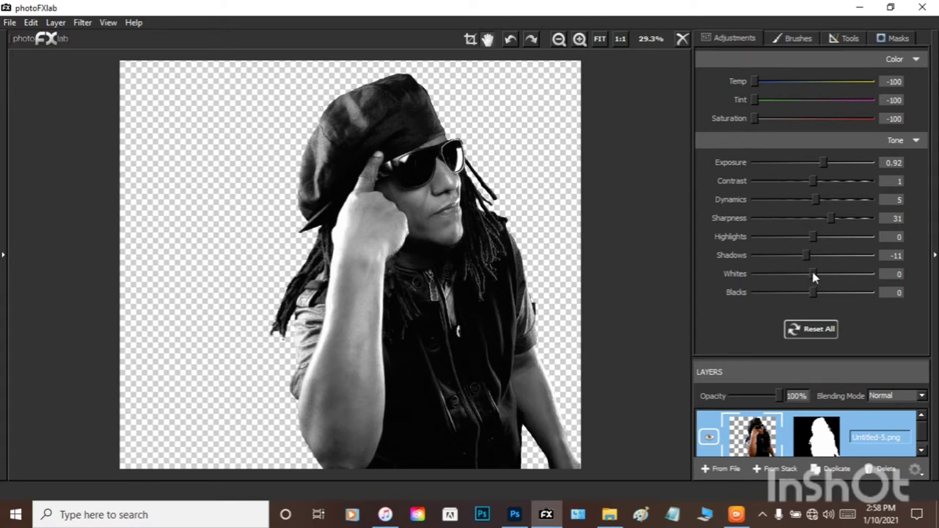
left_click_drag(801, 283, 797, 284)
- Open the image in the Topaz Adjust 5 filter and apply the Dramatic preset from the Vibrant Collection
left_click(83, 23)
mouse_move(102, 38)
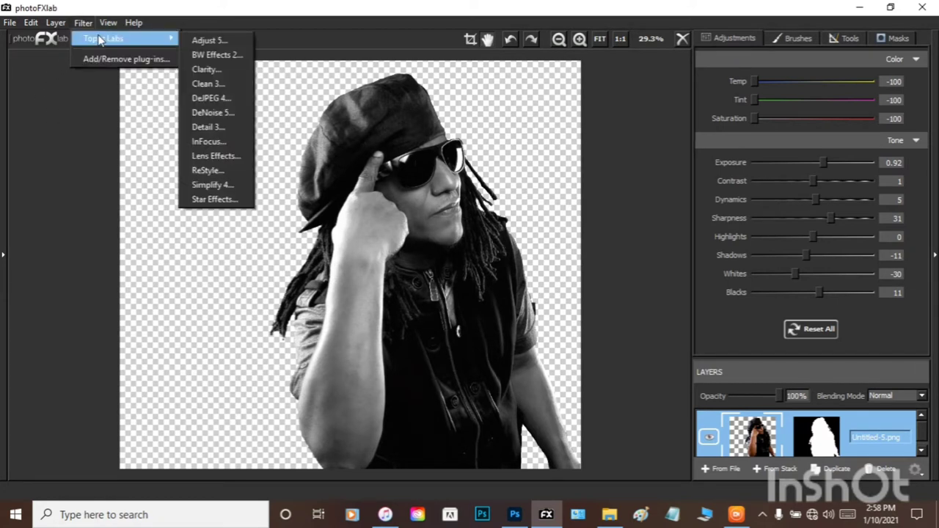
left_click(208, 41)
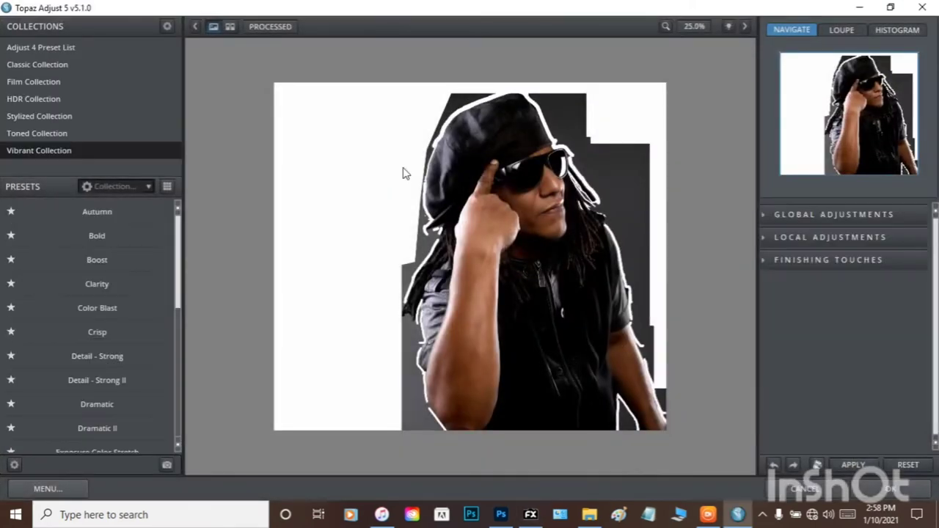
left_click(24, 154)
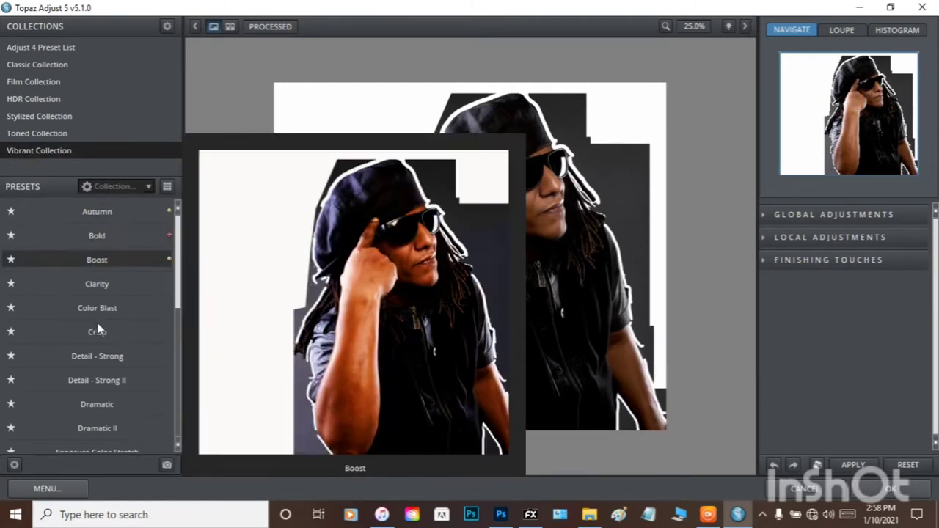
left_click(95, 400)
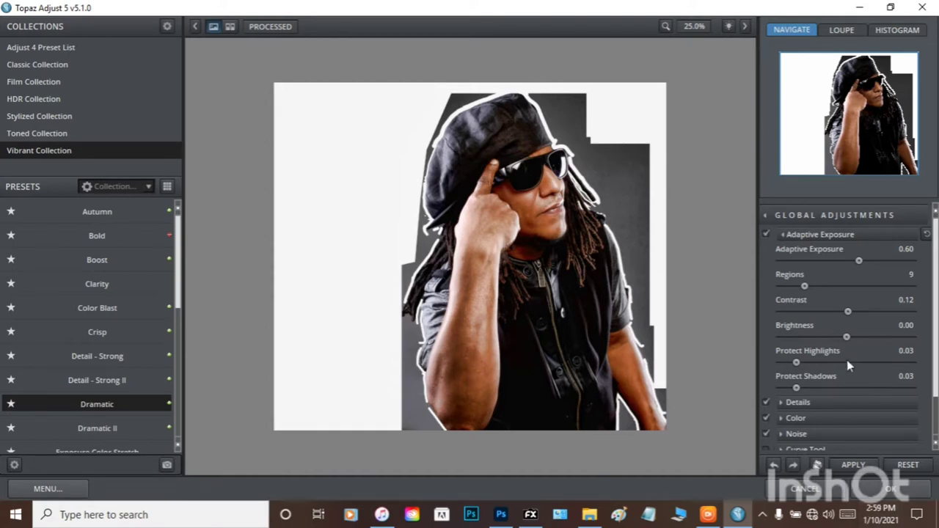
- Accept the Topaz Adjust result and save the image to the Desktop as a PNG, replacing Untitled-5 and using the default PNG options
left_click(891, 490)
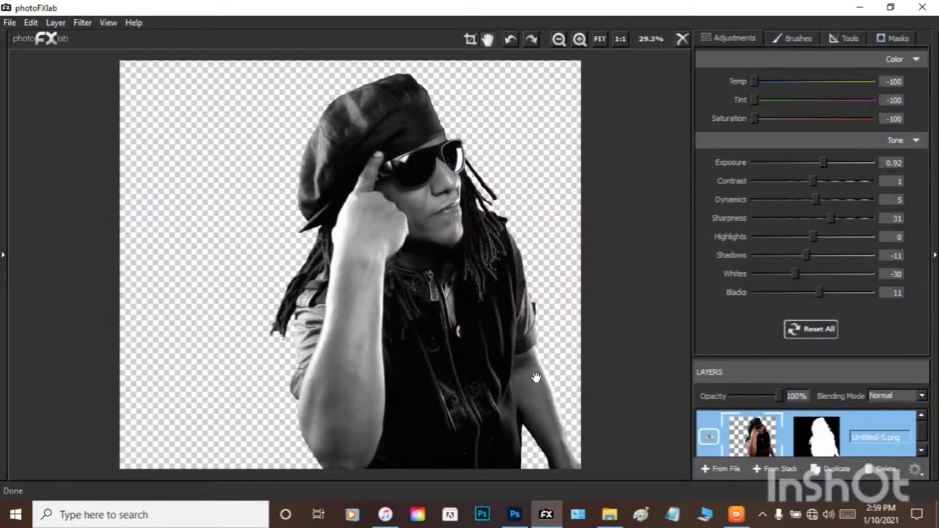
left_click(10, 23)
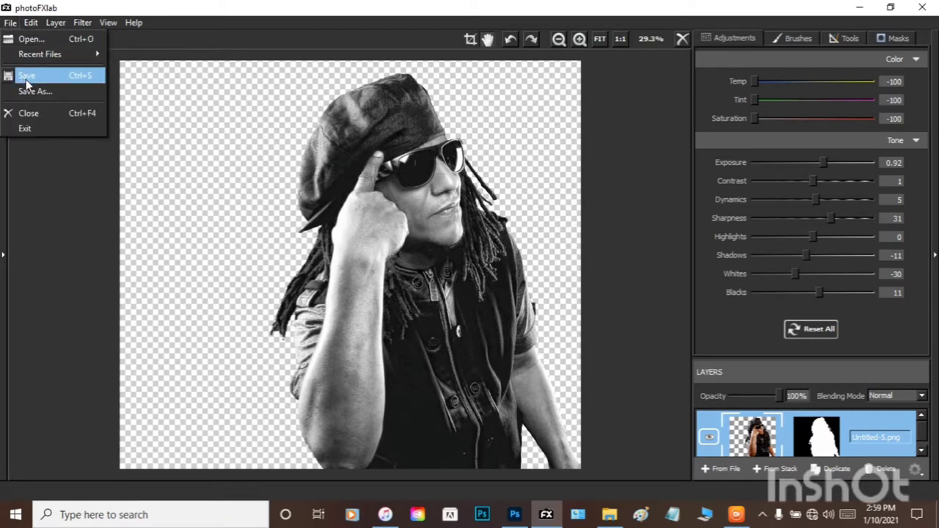
left_click(33, 91)
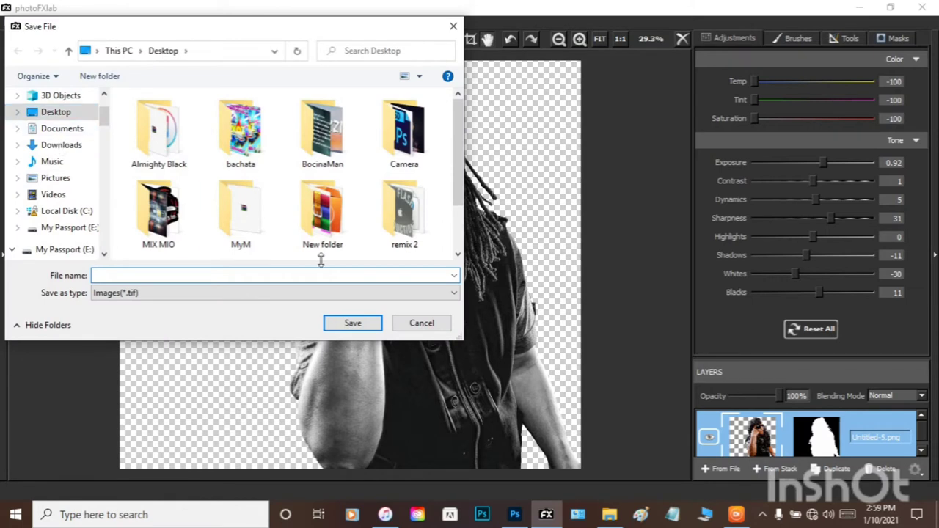
left_click(110, 293)
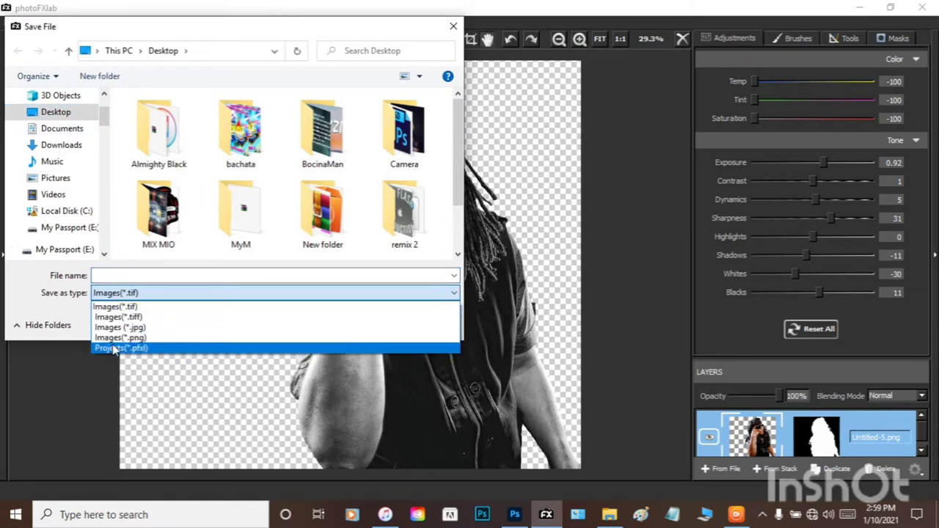
left_click(125, 337)
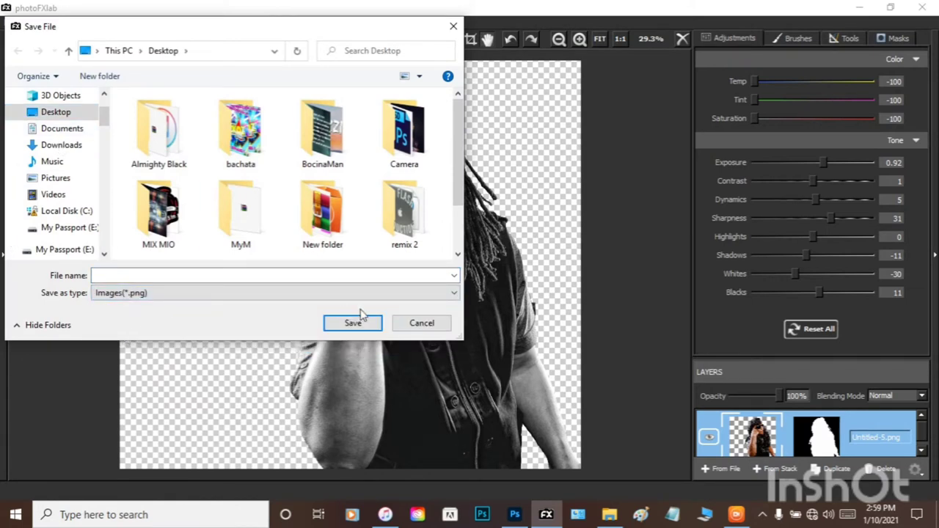
scroll(355, 264, "down", 1)
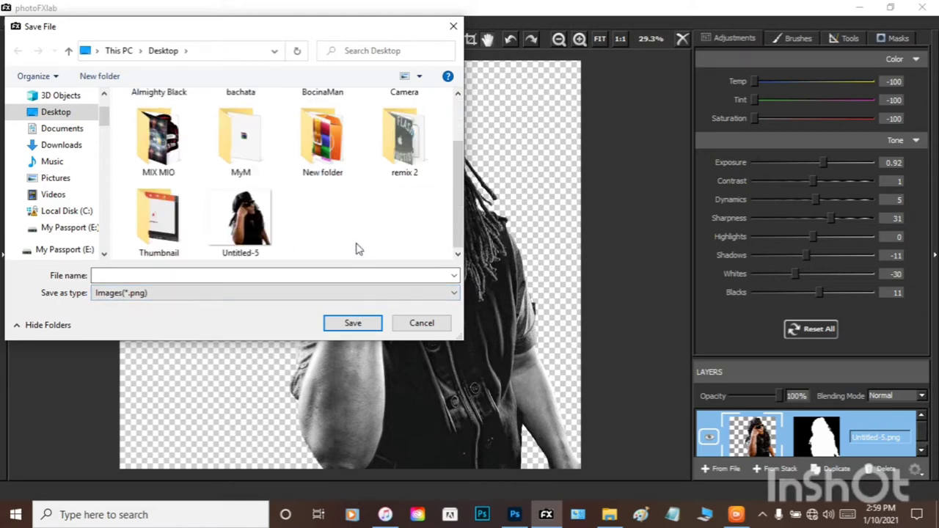
left_click(241, 224)
left_click(352, 326)
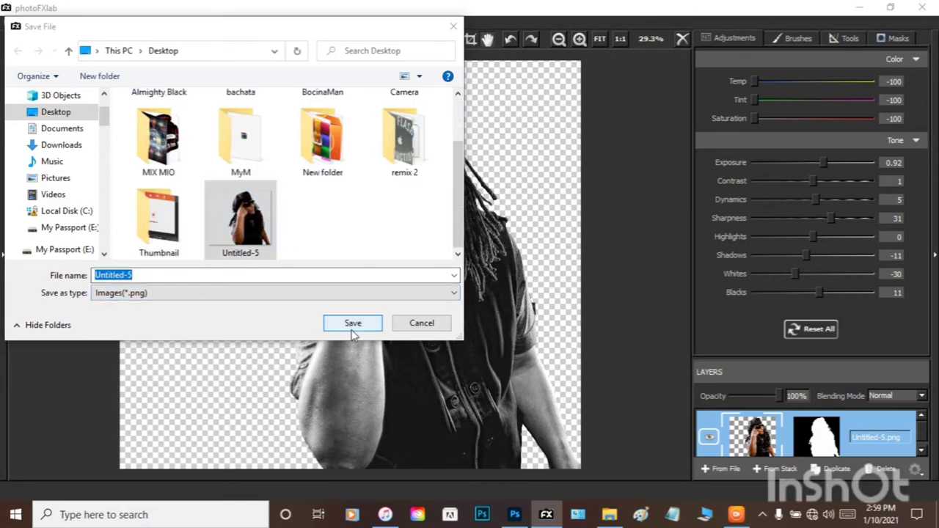
left_click(509, 264)
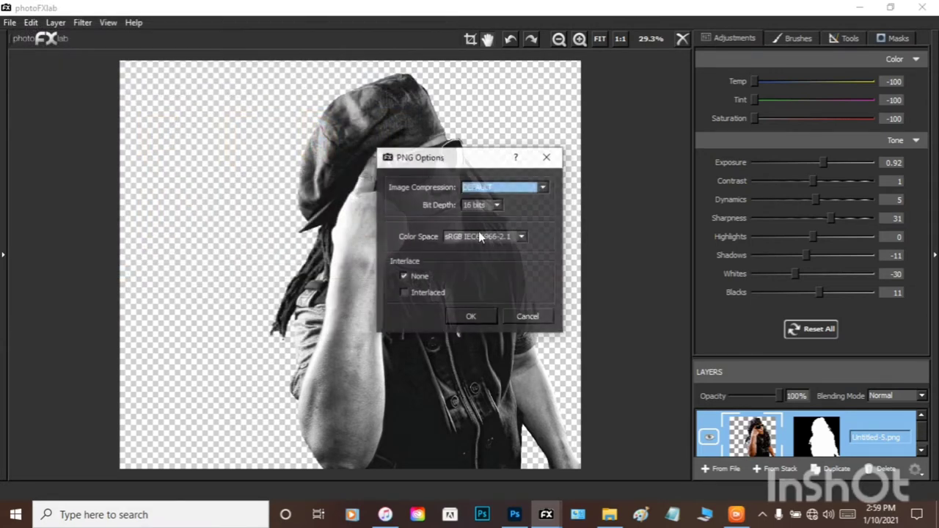
left_click(466, 318)
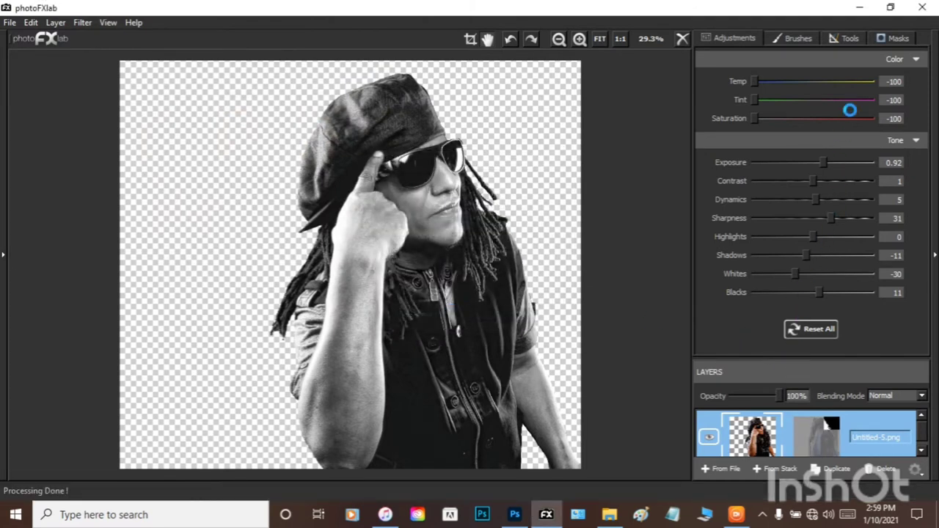
- Place Untitled-5 from the Desktop into the Photoshop document above Layer 0 in Group 1, keeping it at 100% scale
left_click(859, 7)
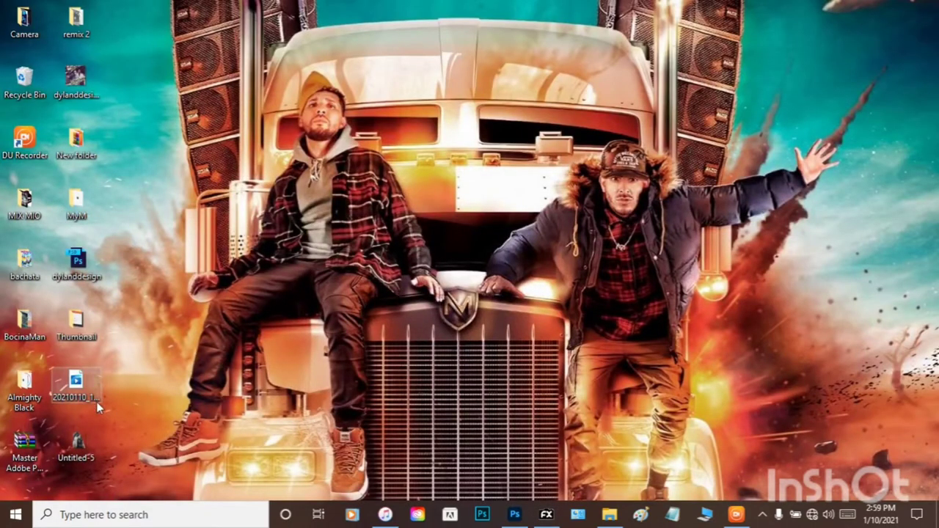
left_click(71, 449)
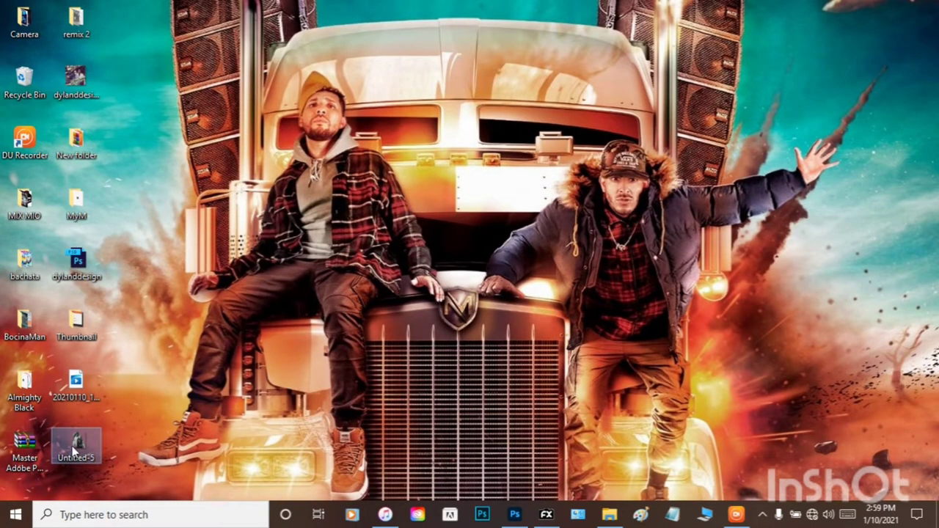
left_click_drag(73, 449, 513, 290)
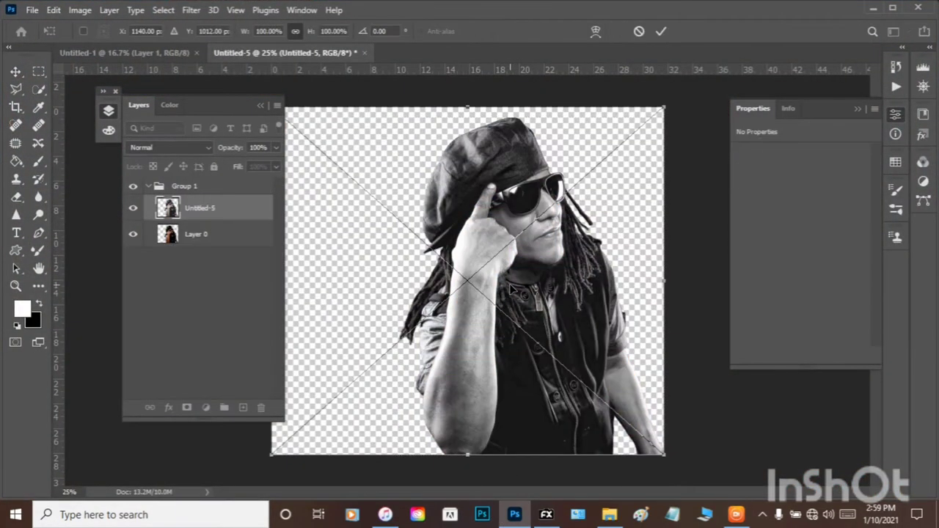
key("Return")
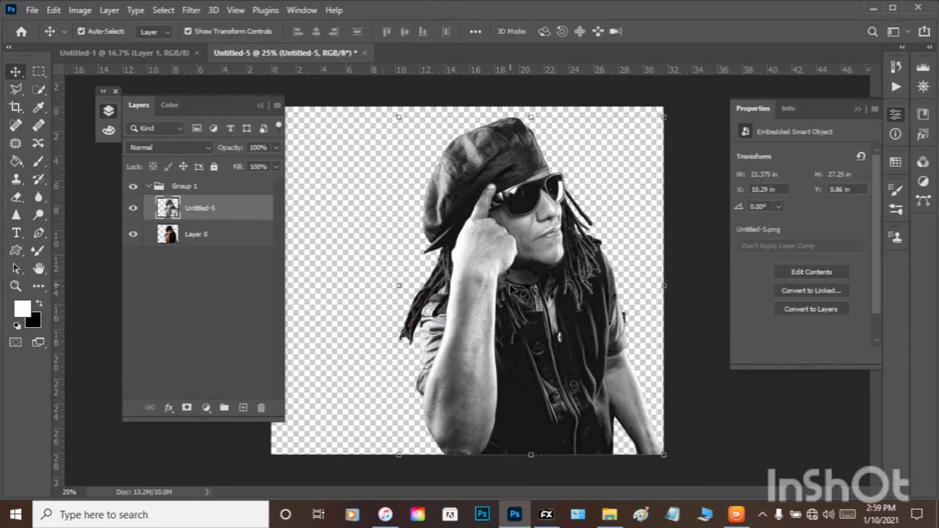
- Rasterize the placed Untitled-5 layer inside Group 1
left_click(149, 187)
left_click(149, 187)
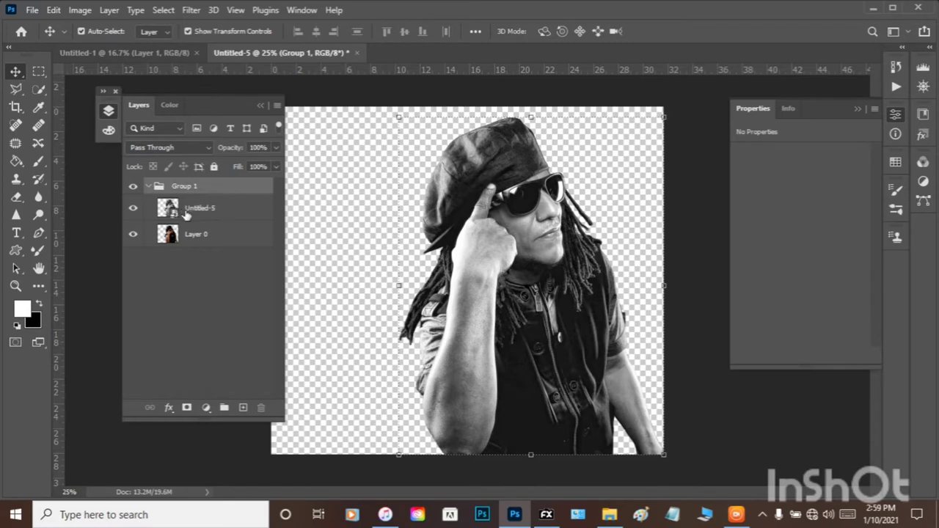
right_click(187, 214)
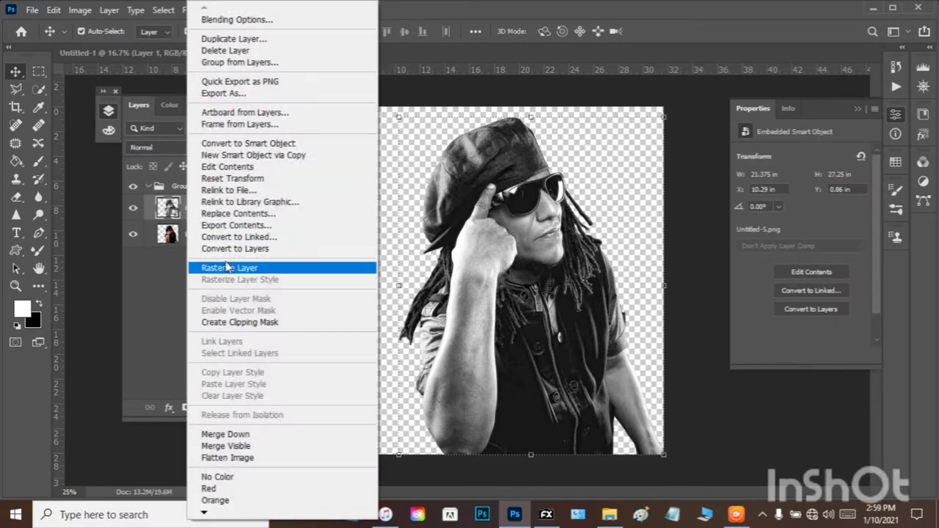
left_click(212, 269)
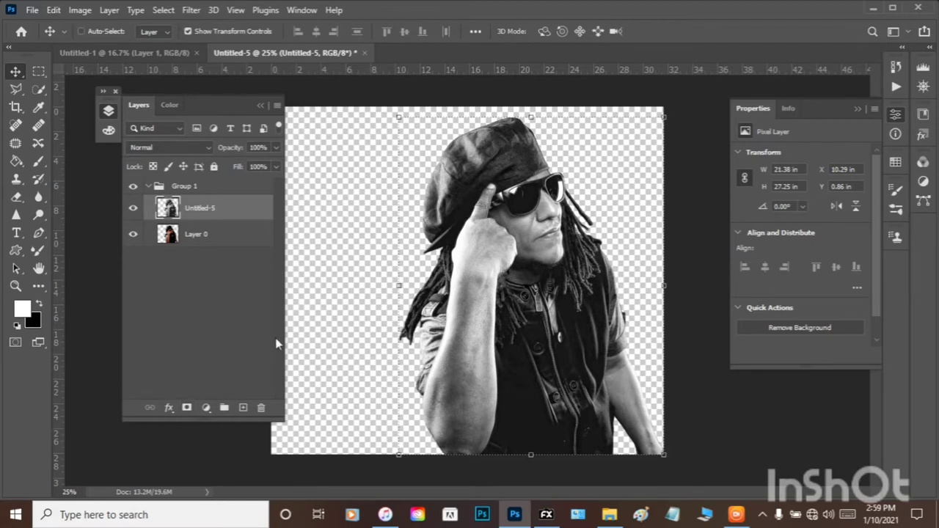
- Mask the Untitled-5 layer to the figure's outline and copy that layer mask onto Layer 0
left_click(167, 208, "ctrl")
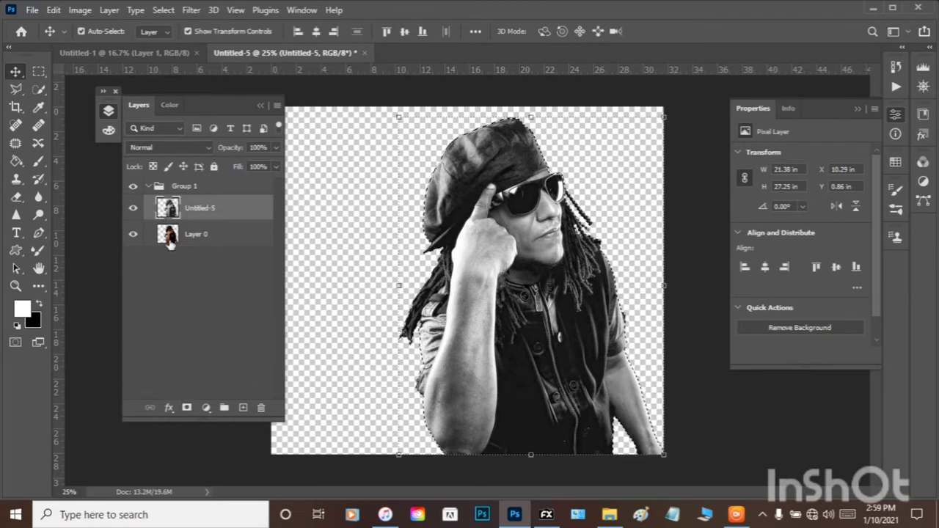
left_click(186, 407)
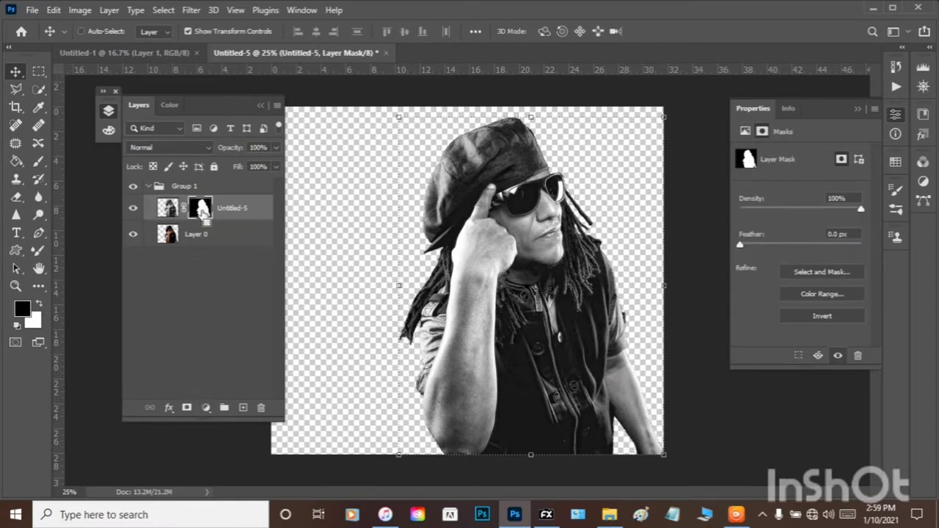
left_click(203, 212, "ctrl")
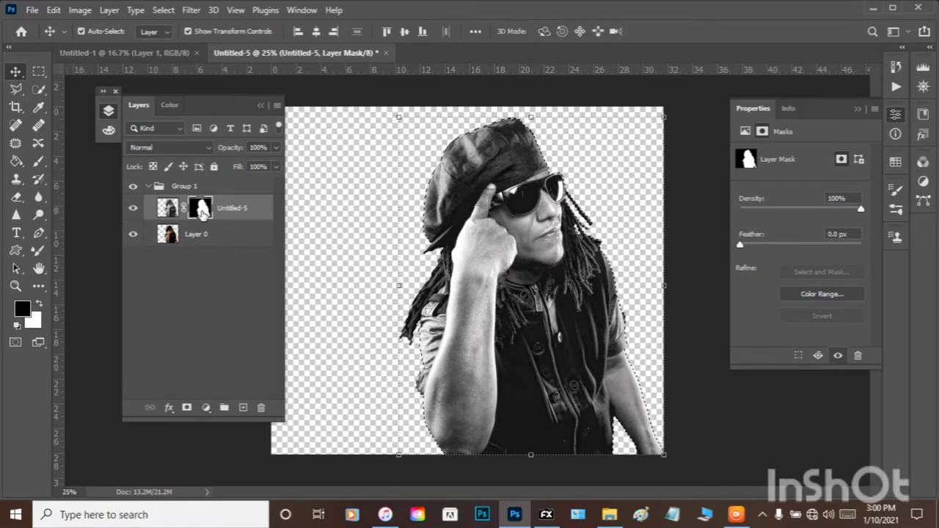
left_click_drag(203, 212, 203, 235)
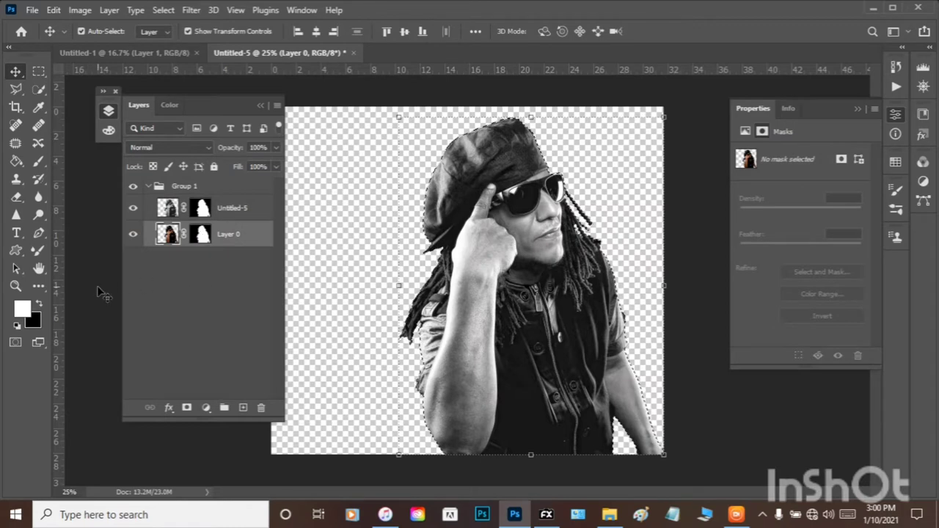
- Collapse Group 1, rename it Tego Calderon, and clear the selection around the figure
left_click(150, 187)
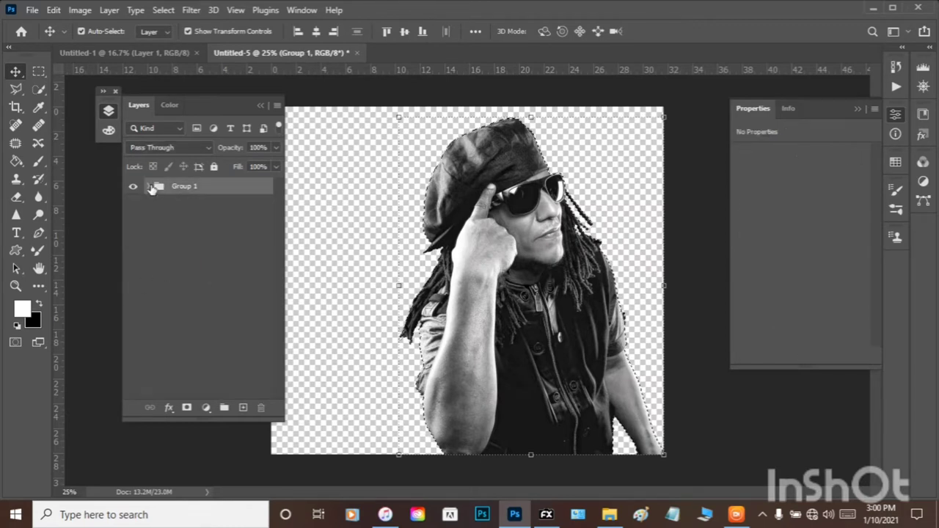
double_click(179, 188)
type("f")
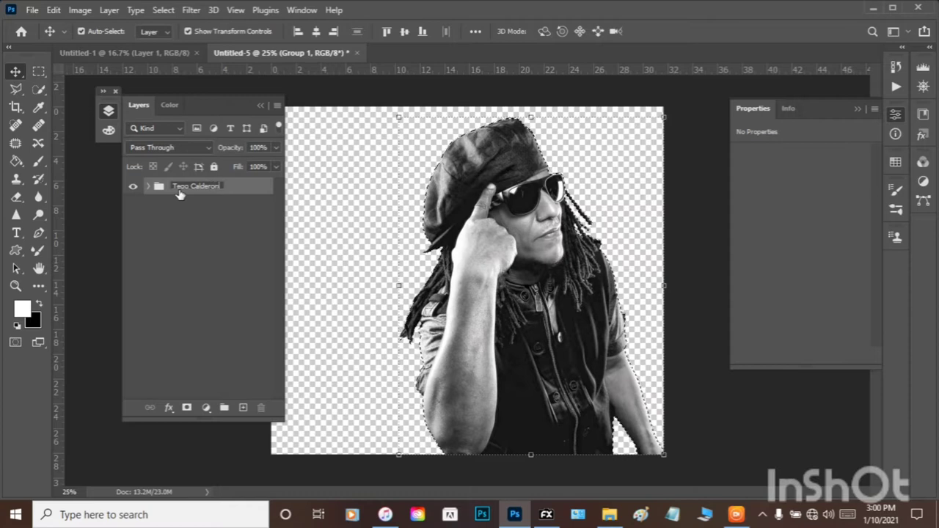
key("Return")
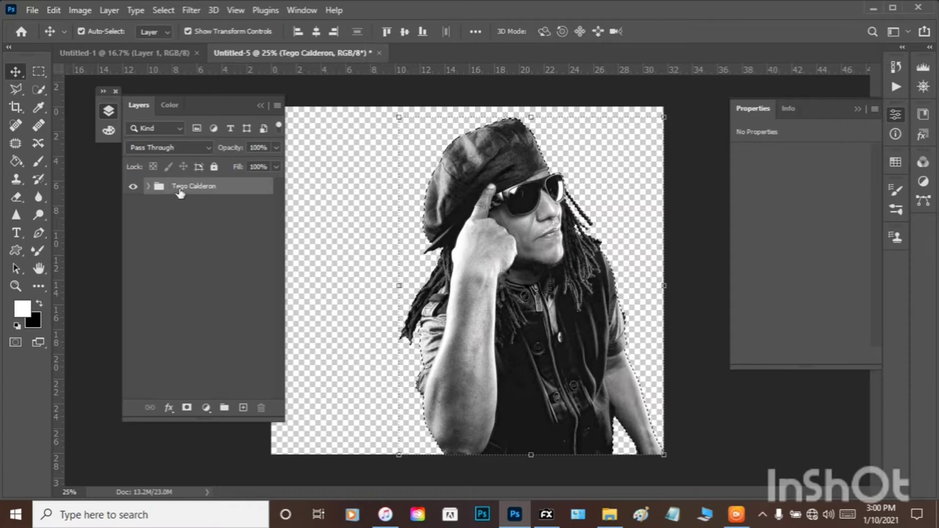
left_click(39, 71)
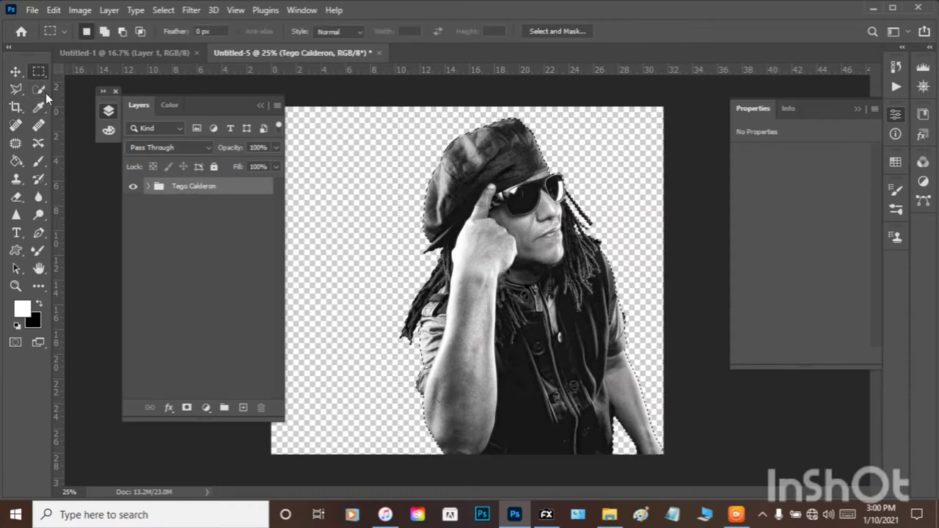
key("ctrl+d")
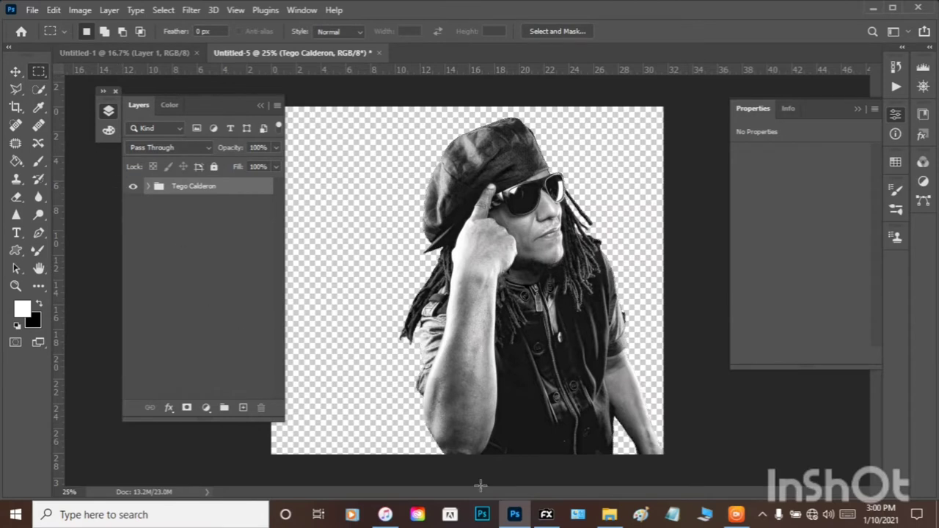
- Magnify the nearer sunglasses lens to 300% and clear the layer list out of its way
left_click(16, 286)
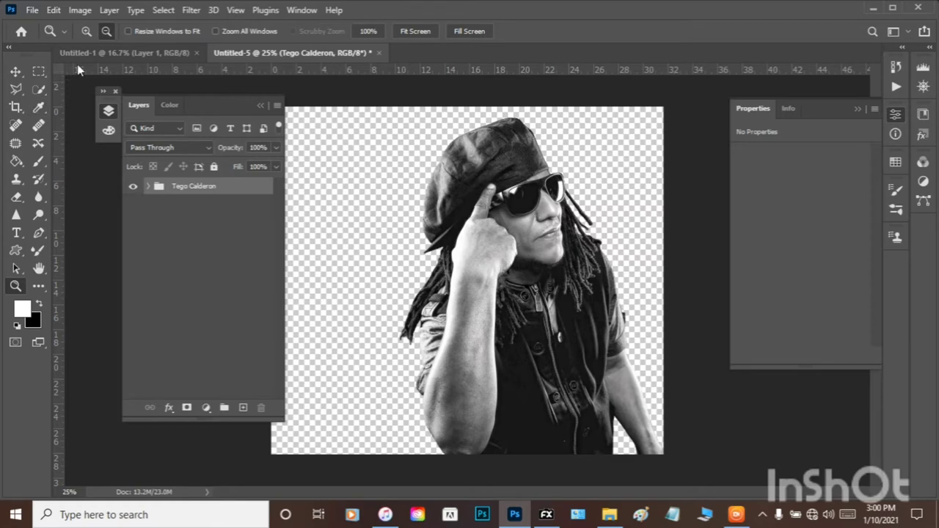
left_click(87, 31)
left_click(598, 181)
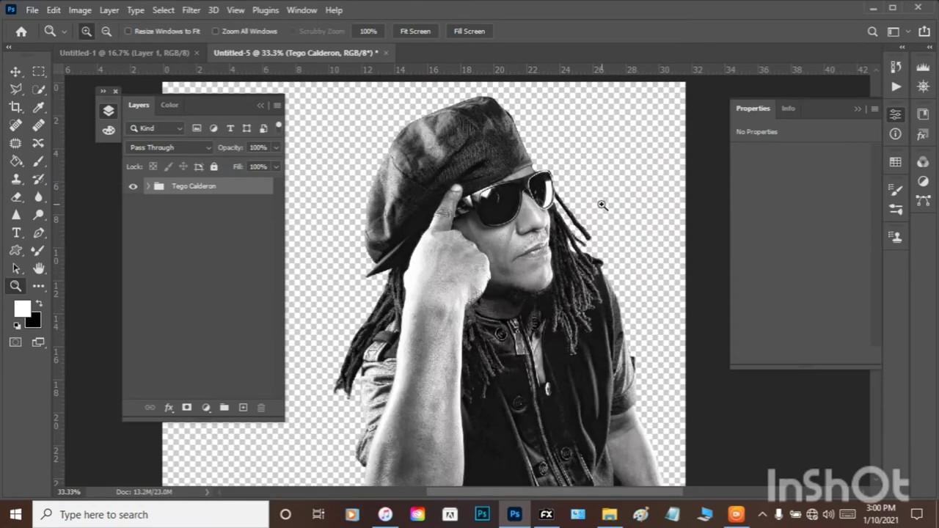
left_click(603, 205)
left_click(576, 236)
left_click(421, 206)
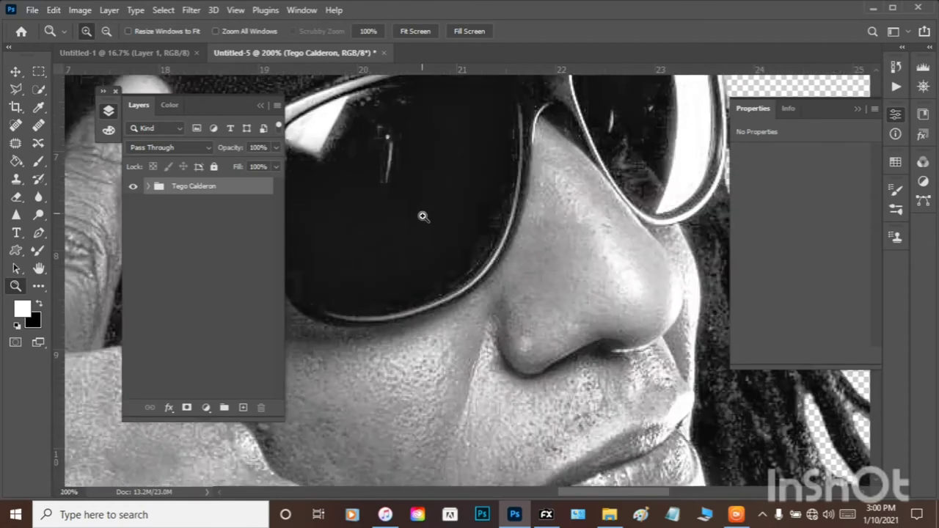
left_click(430, 231)
scroll(401, 196, "up", 3)
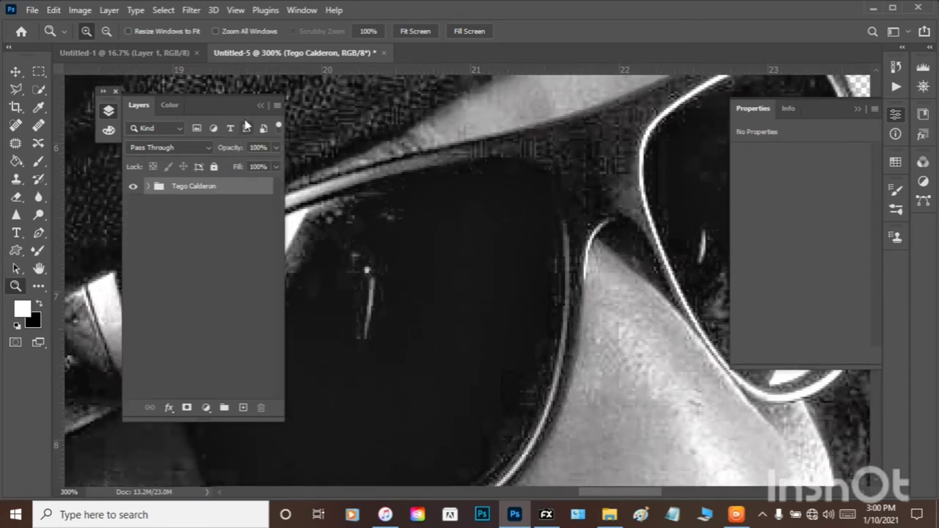
left_click(262, 108)
scroll(286, 268, "down", 4)
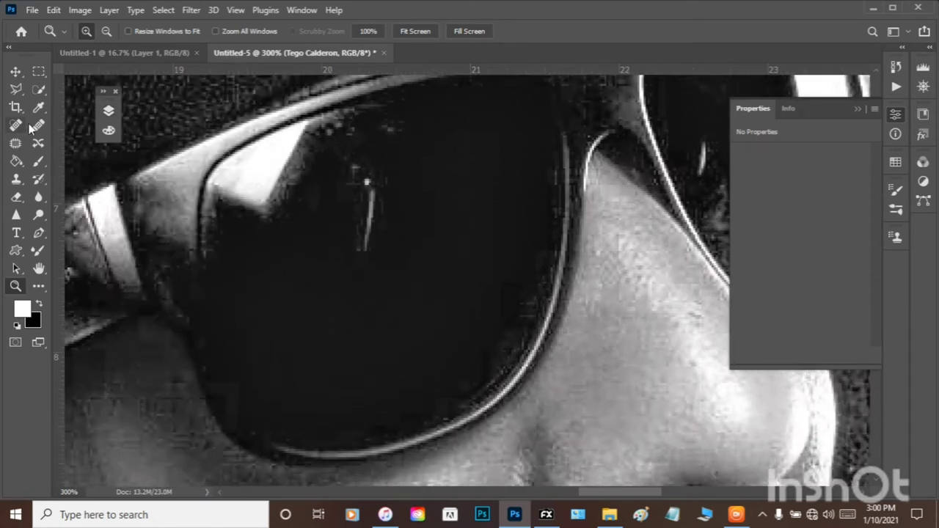
- Activate the standard Pen tool in Path mode for tracing the nearer sunglasses lens
left_click(41, 234)
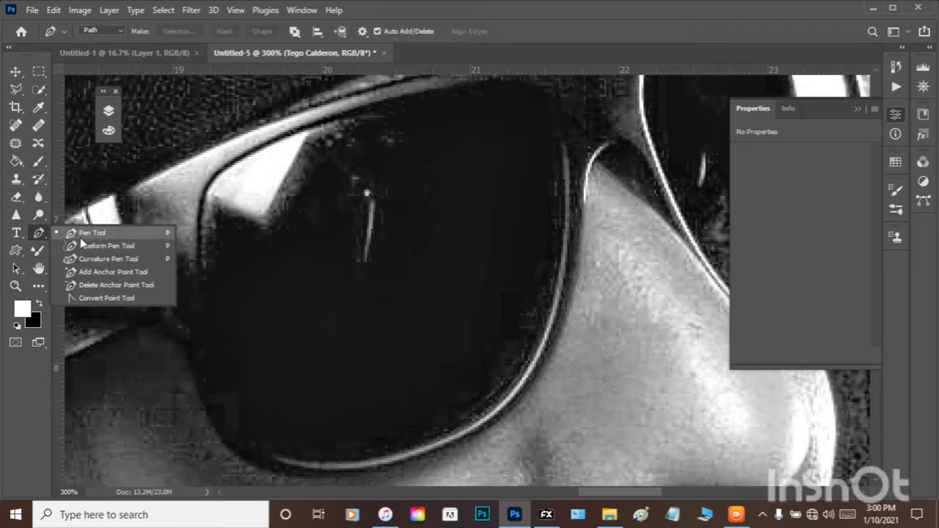
left_click(75, 235)
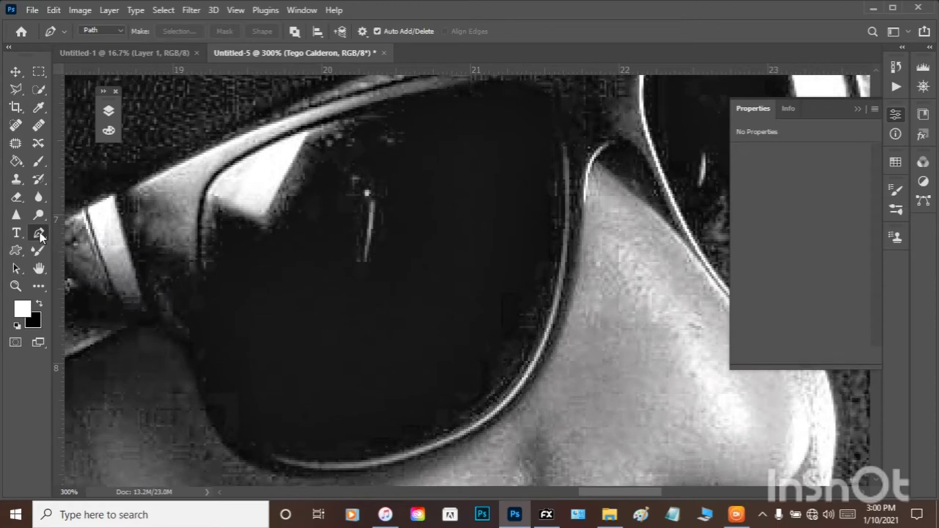
left_click(39, 232)
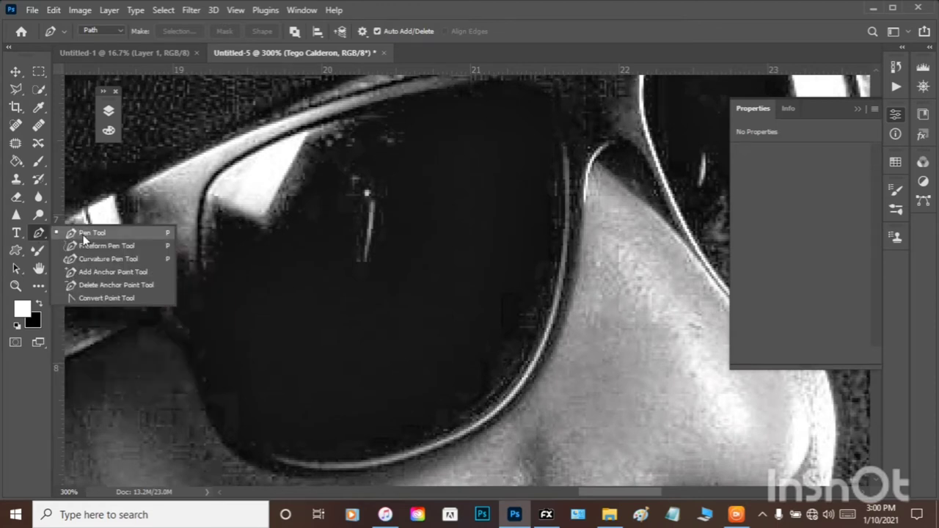
left_click(83, 234)
left_click(41, 234)
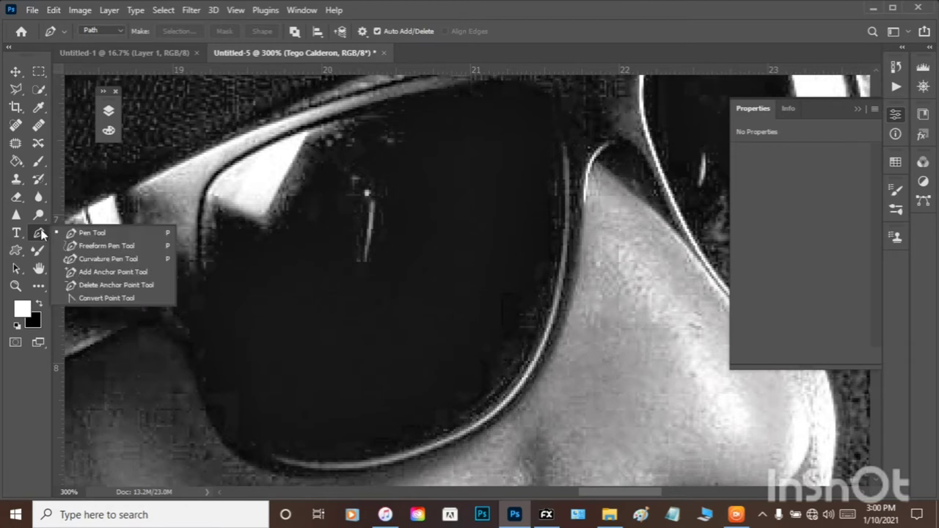
left_click(79, 233)
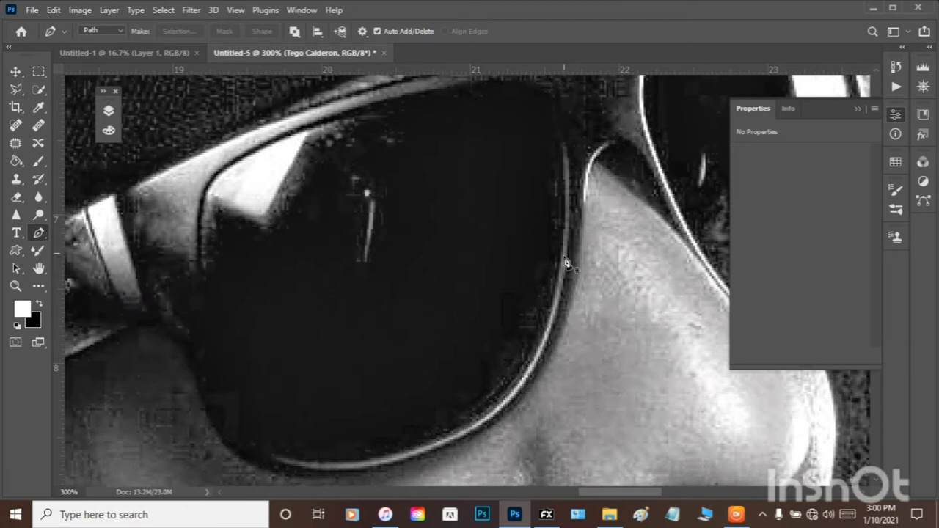
scroll(565, 265, "up", 2)
- Create a group named Glasses above the Tego Calderon group and add a new empty layer inside it
left_click(109, 112)
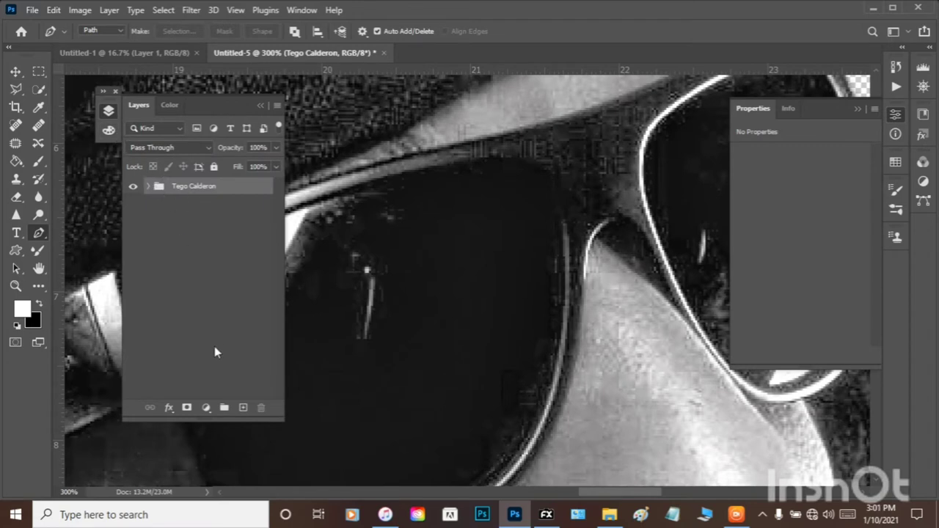
left_click(225, 407)
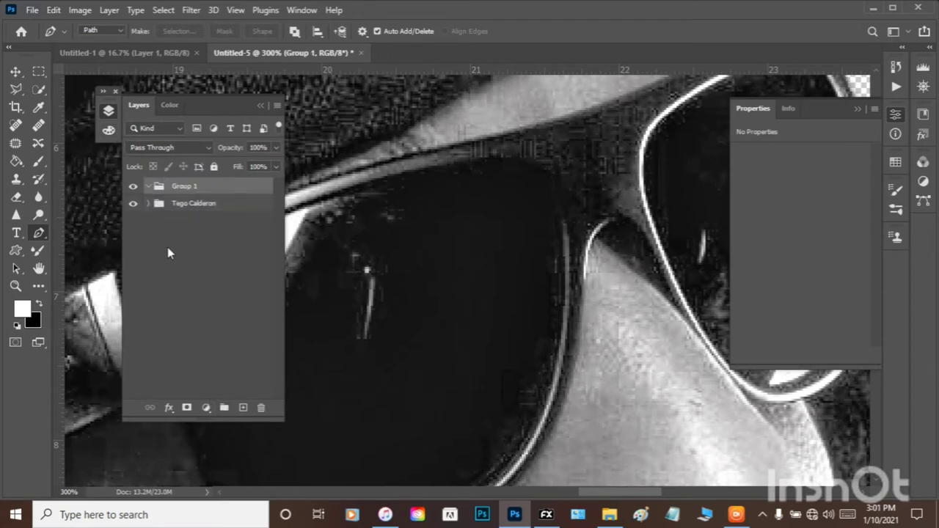
double_click(183, 185)
type("Glasses")
left_click(243, 408)
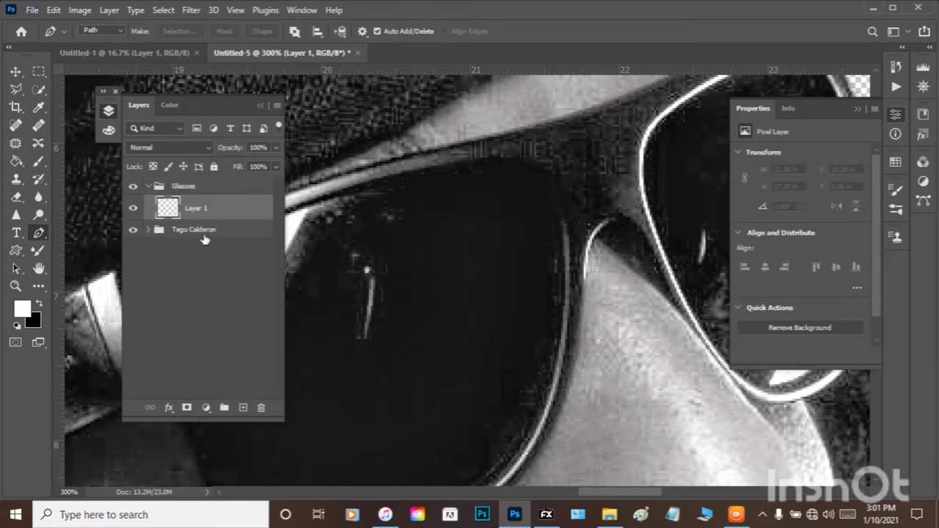
- Trace the nearer lens with the Pen tool from its upper nose-side corner down and along the bottom rim, ending in a corner point
left_click(557, 183)
scroll(547, 337, "down", 3)
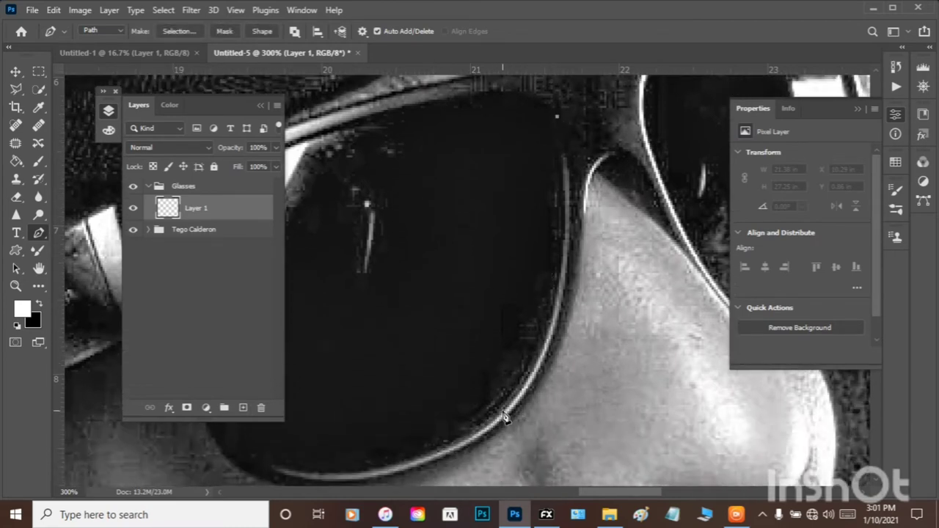
left_click_drag(503, 415, 423, 471)
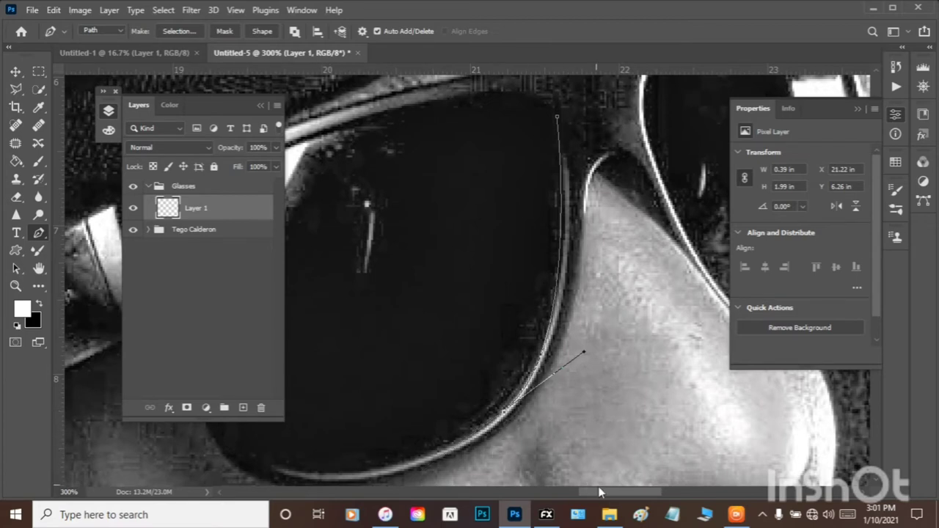
left_click_drag(601, 496, 581, 493)
scroll(484, 395, "down", 3)
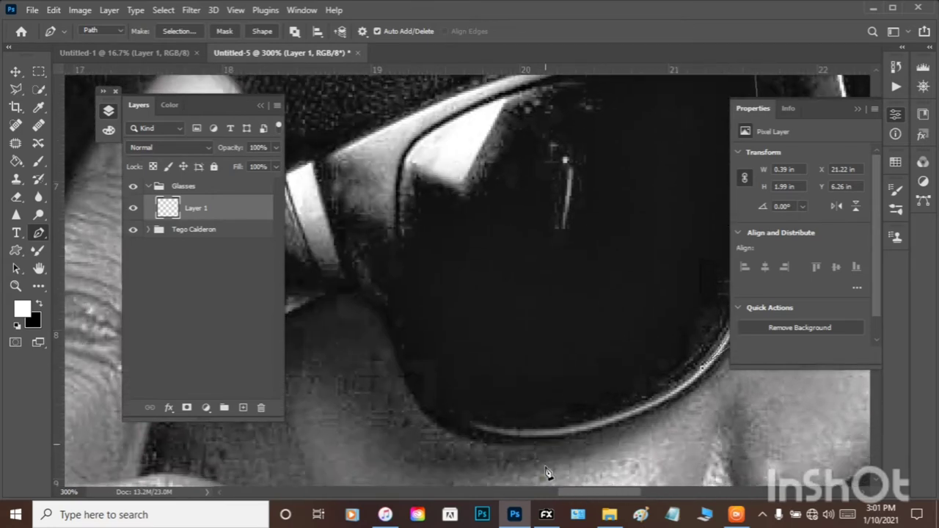
left_click(859, 110)
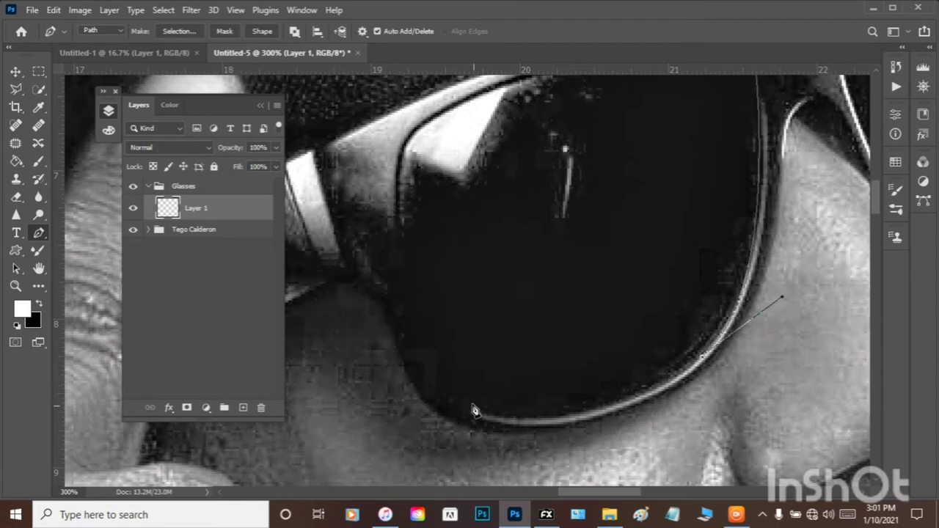
left_click_drag(431, 390, 325, 314)
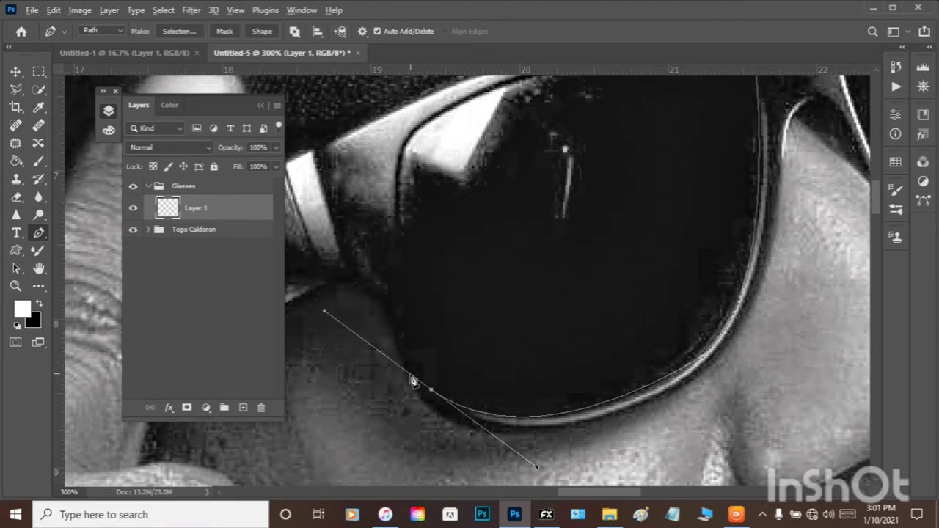
left_click(431, 390)
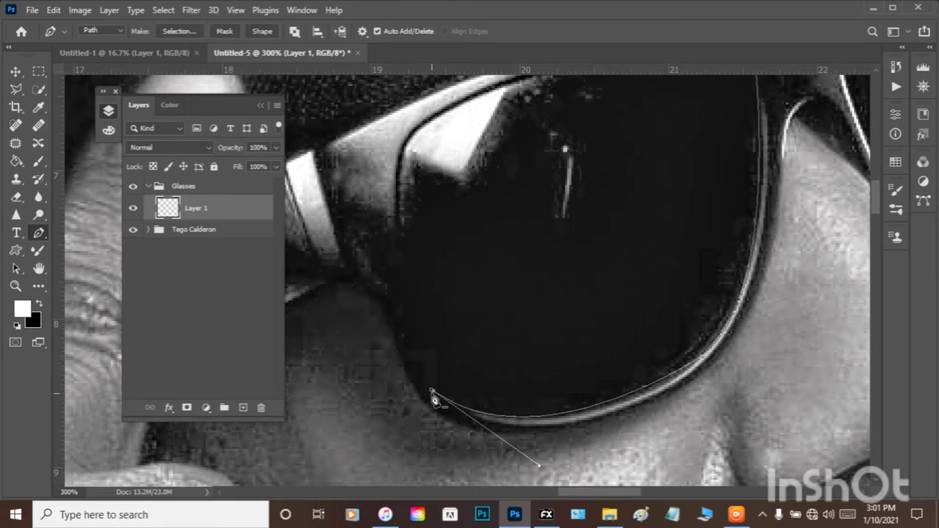
key("ctrl+z")
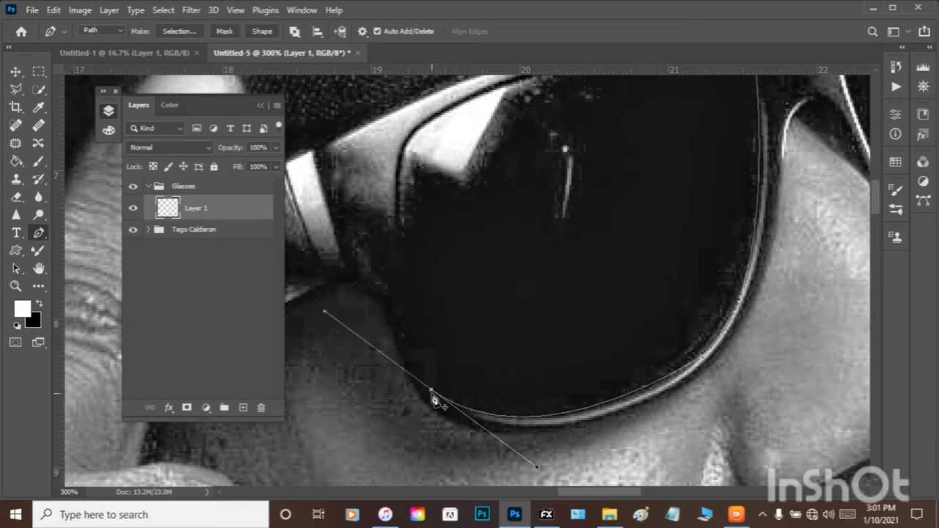
left_click(432, 392)
scroll(402, 317, "up", 3)
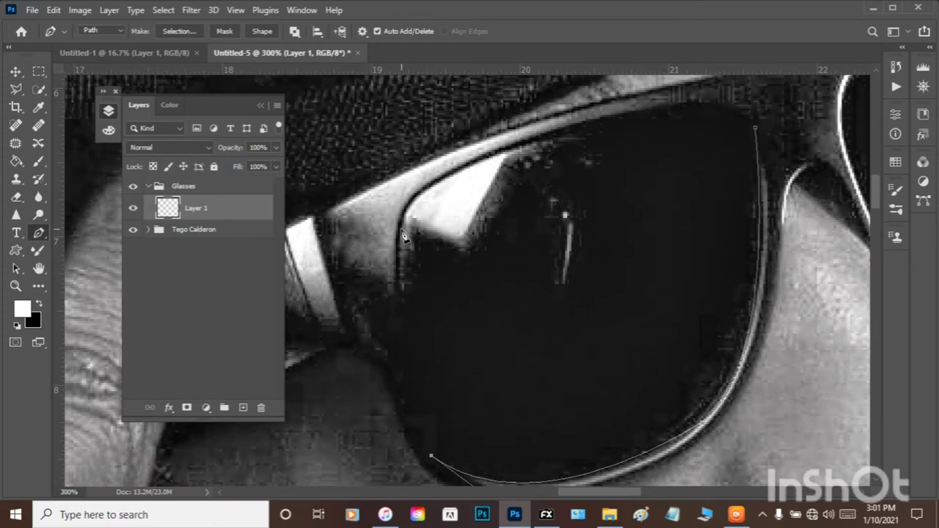
left_click(423, 193)
left_click_drag(443, 186, 471, 170)
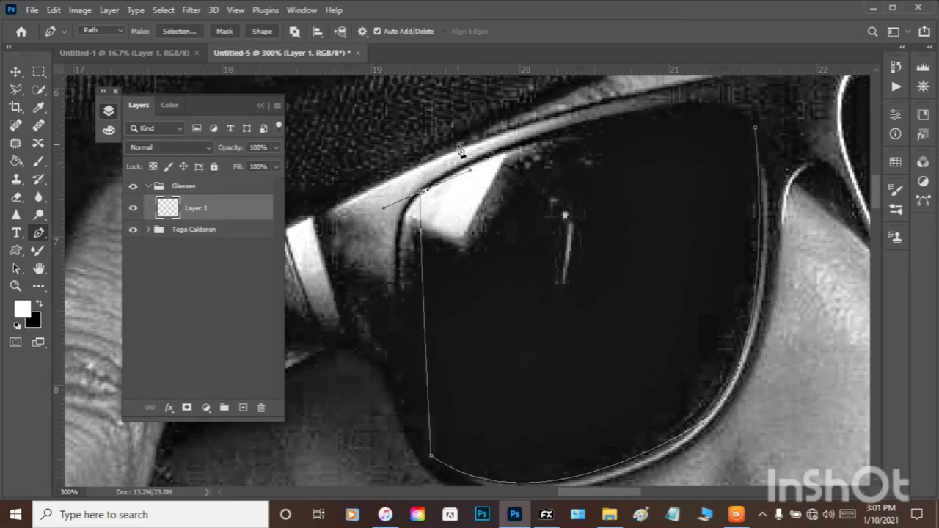
left_click(460, 150)
right_click(421, 196)
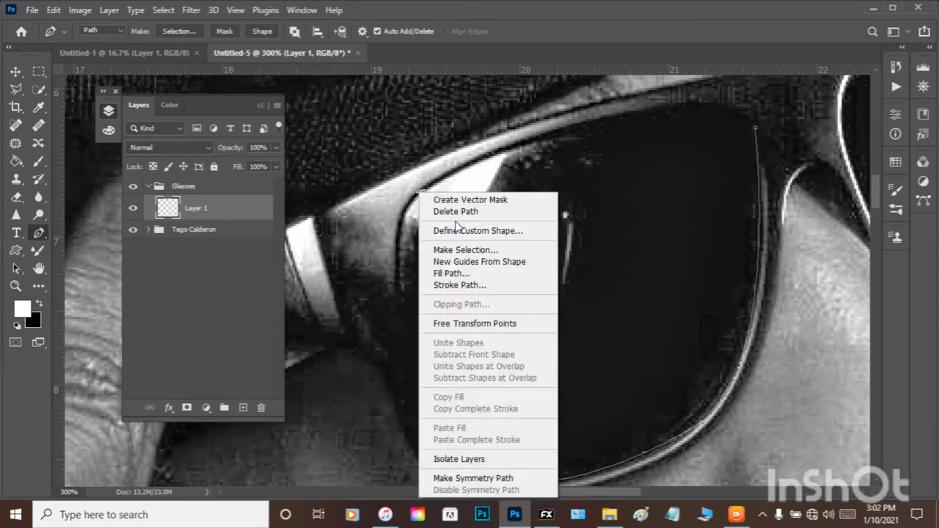
left_click(455, 230)
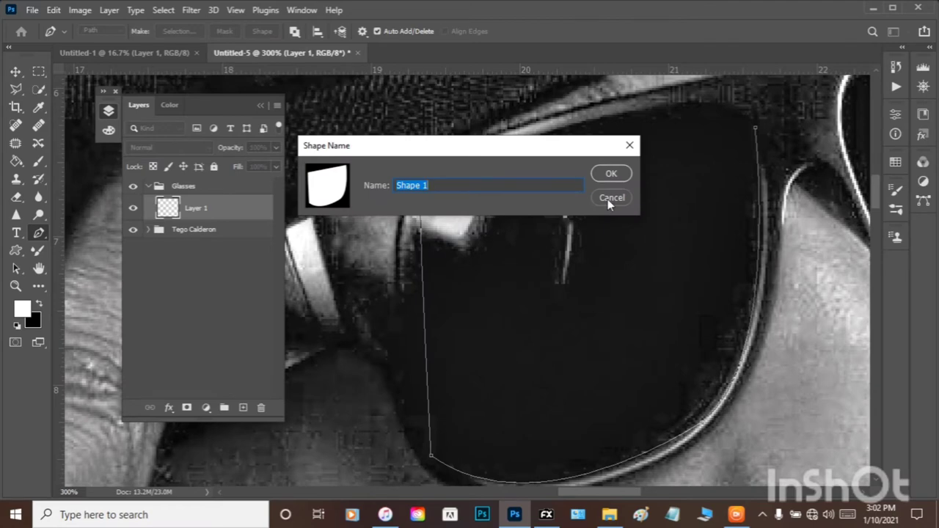
left_click(611, 197)
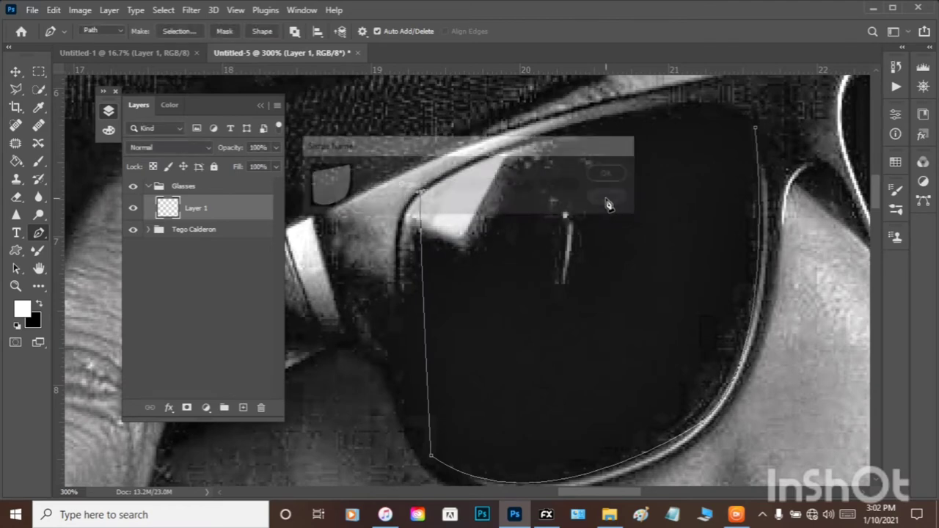
right_click(422, 195)
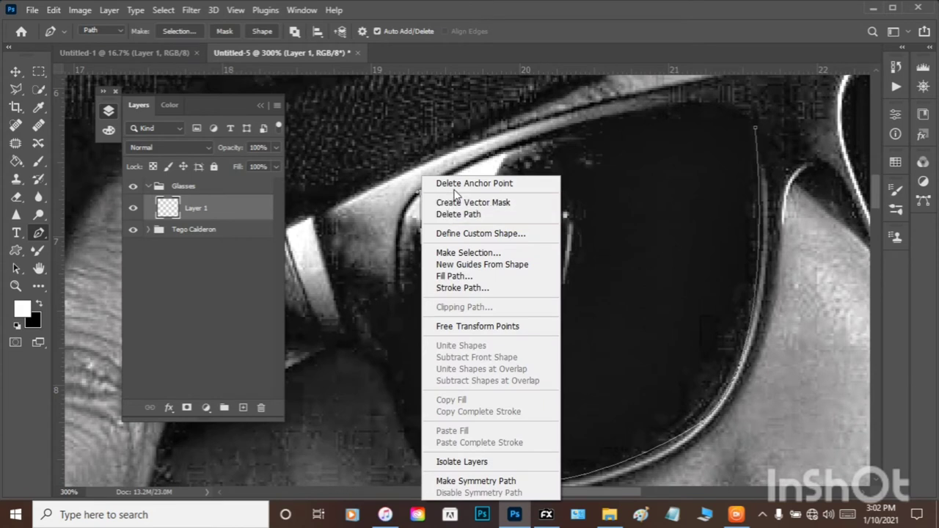
left_click(444, 185)
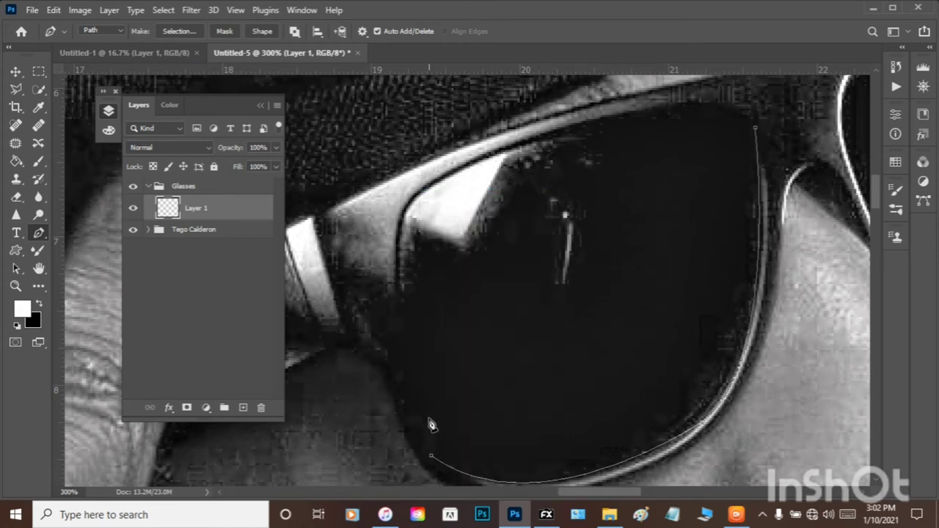
- Continue the path up the lens's outer edge and along its top rim, closing it at the starting anchor near the nose
left_click_drag(431, 457, 435, 463)
left_click_drag(399, 228, 416, 97)
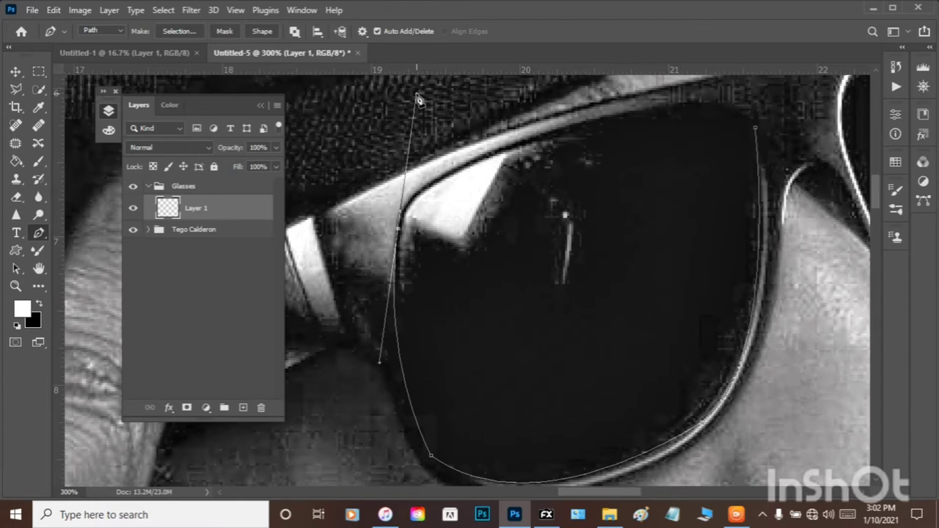
left_click(401, 230, "alt")
left_click_drag(484, 160, 576, 130)
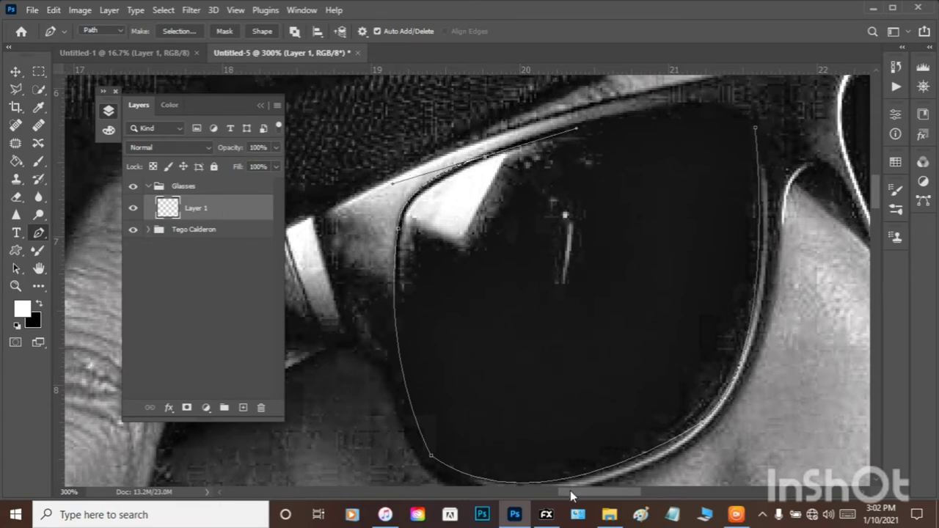
left_click_drag(570, 490, 593, 489)
scroll(542, 441, "up", 3)
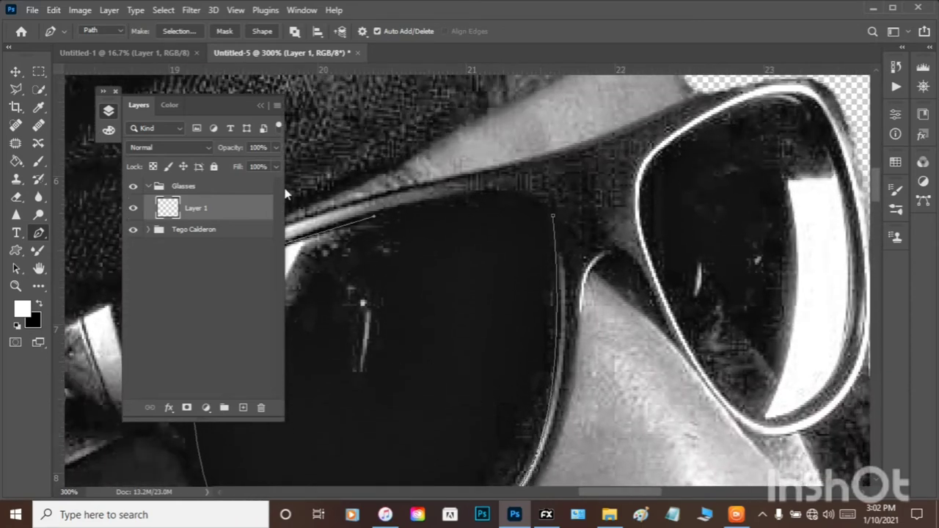
left_click(258, 108)
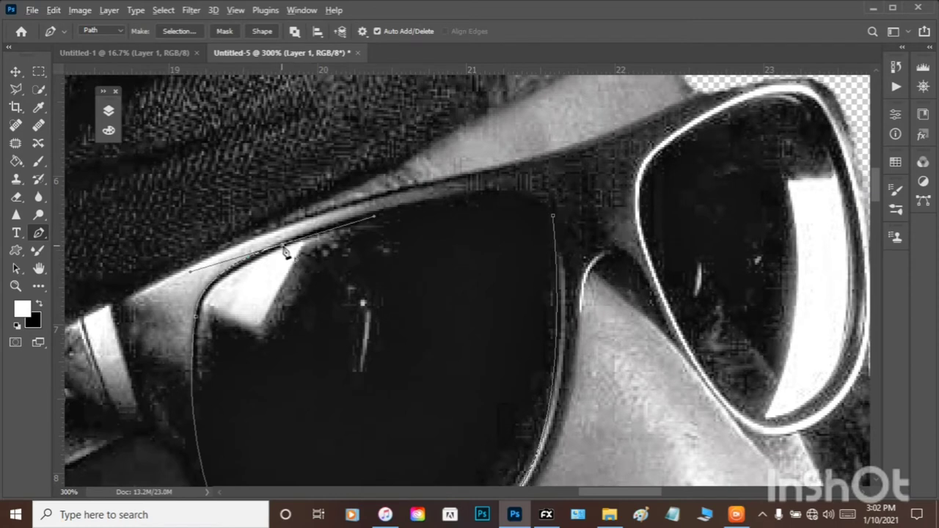
left_click_drag(507, 196, 570, 212)
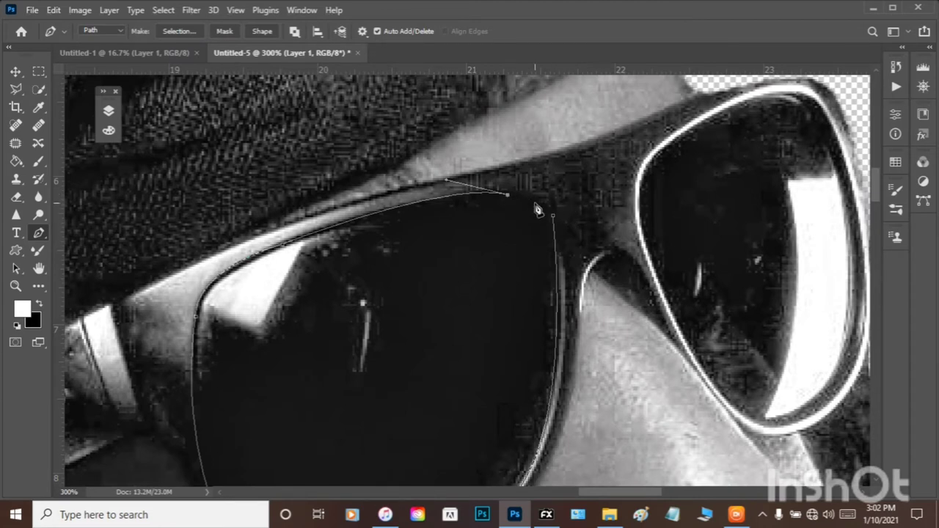
left_click_drag(554, 216, 577, 246)
scroll(413, 281, "down", 4)
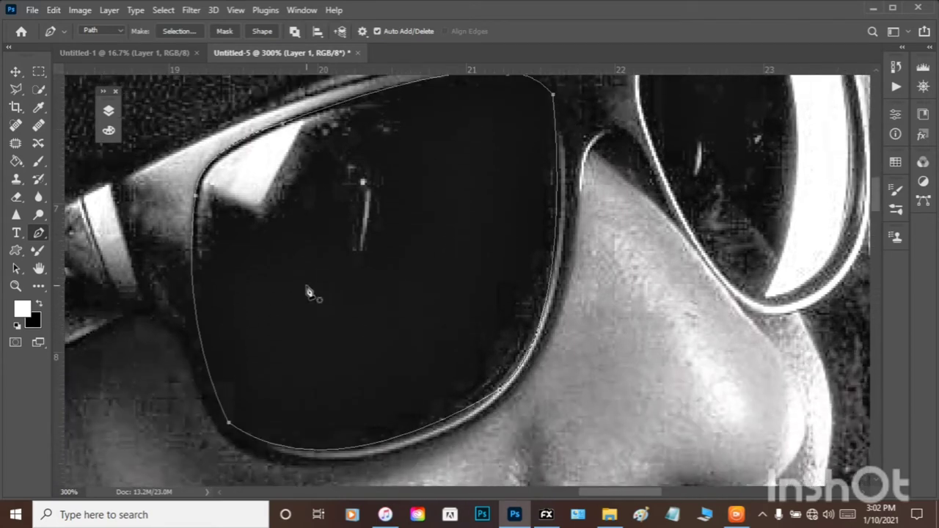
right_click(309, 291)
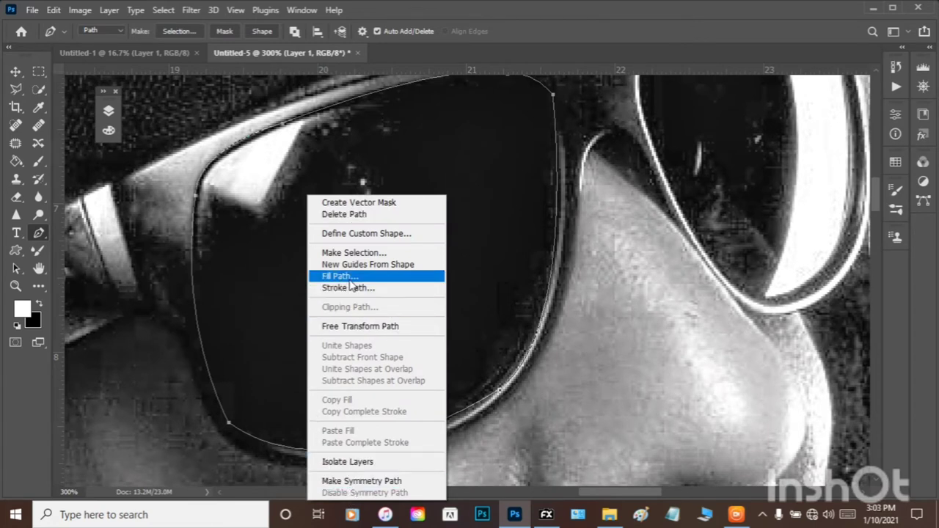
left_click(351, 251)
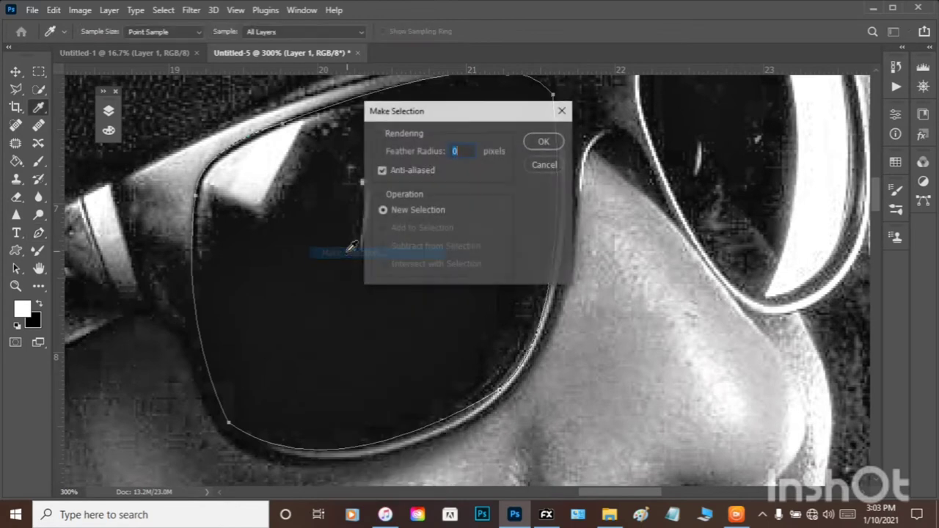
left_click(545, 164)
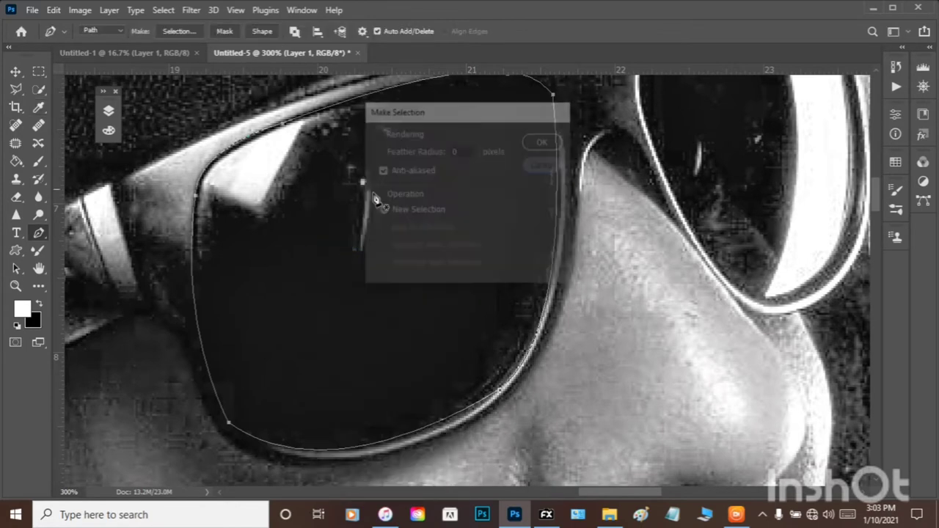
- Convert the closed path around the nearer lens into a new anti-aliased selection with a 0-pixel feather radius
right_click(312, 215)
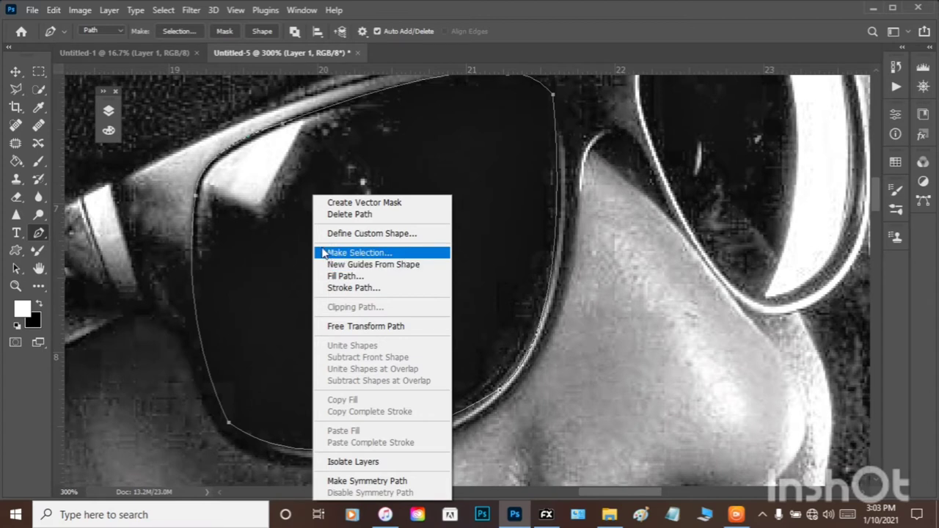
left_click(323, 253)
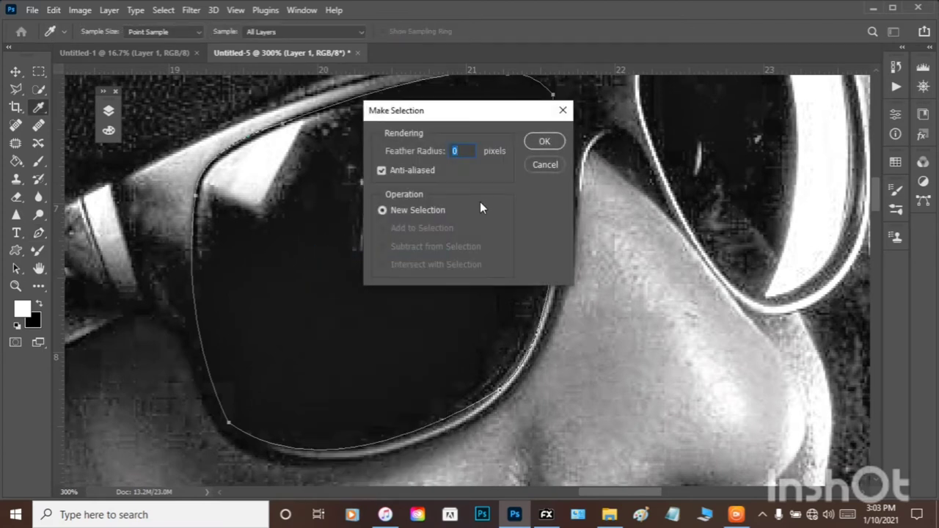
left_click(544, 142)
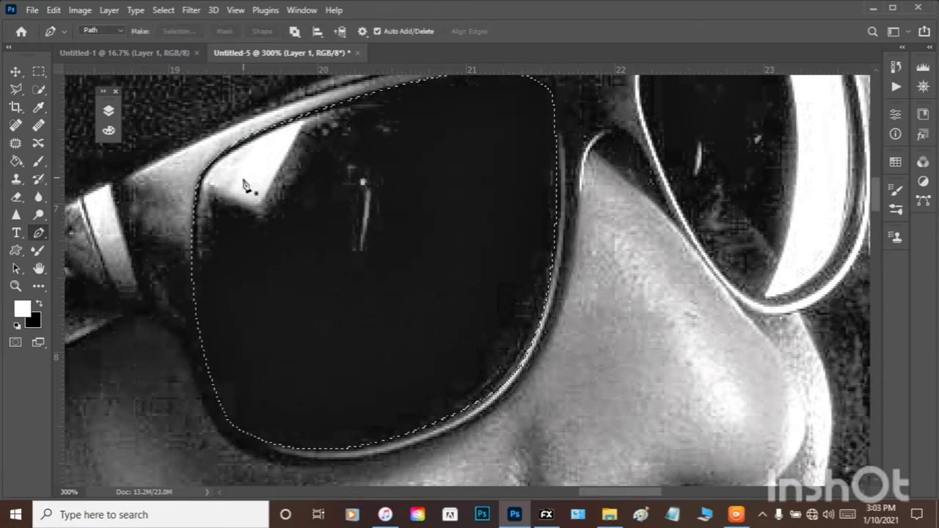
- Swap the foreground and background colours to make black the foreground, and fill the nearer lens selection with the Paint Bucket
left_click(22, 308)
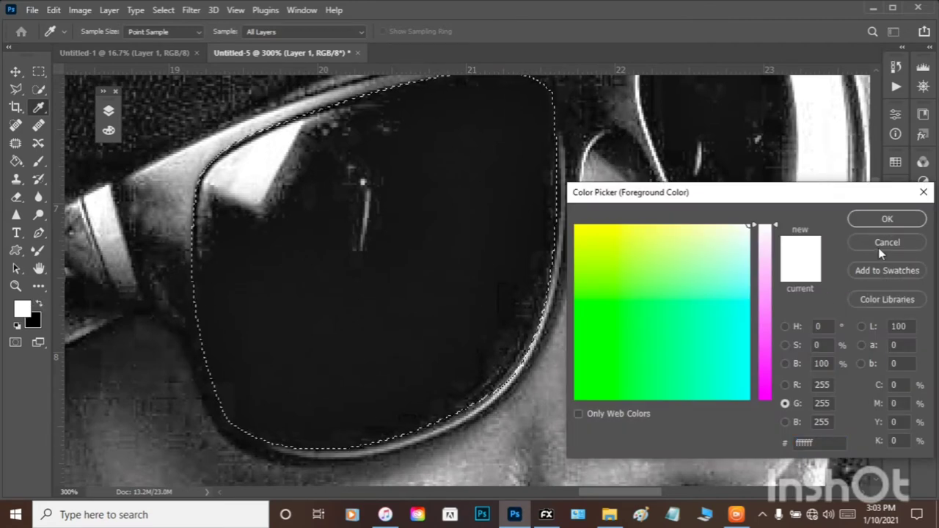
left_click(884, 243)
key("p")
left_click(34, 303)
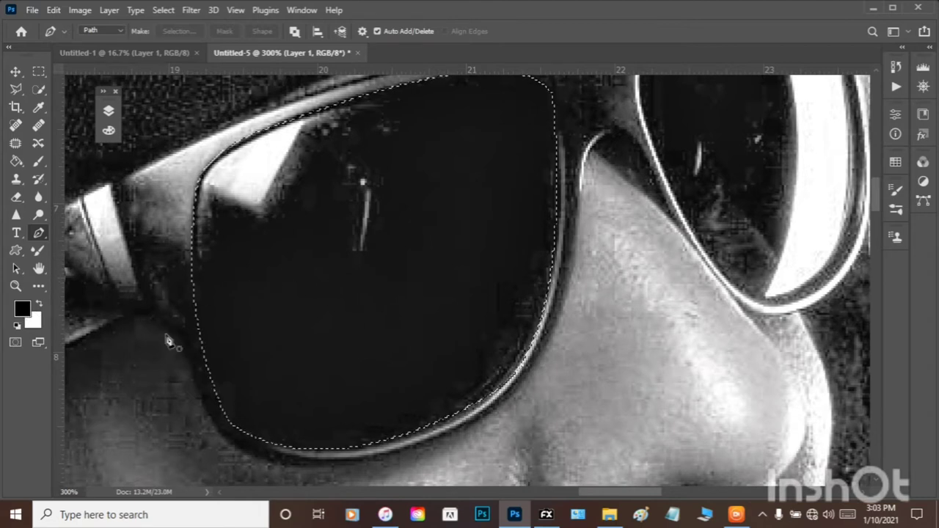
left_click(16, 160)
left_click(408, 303)
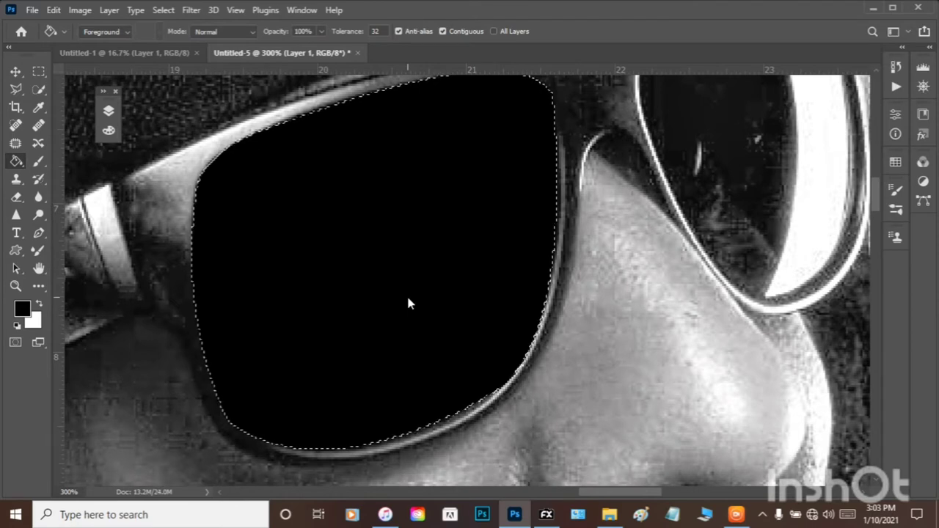
- Add a new empty layer above Layer 1 inside the Glasses group
scroll(411, 301, "up", 2)
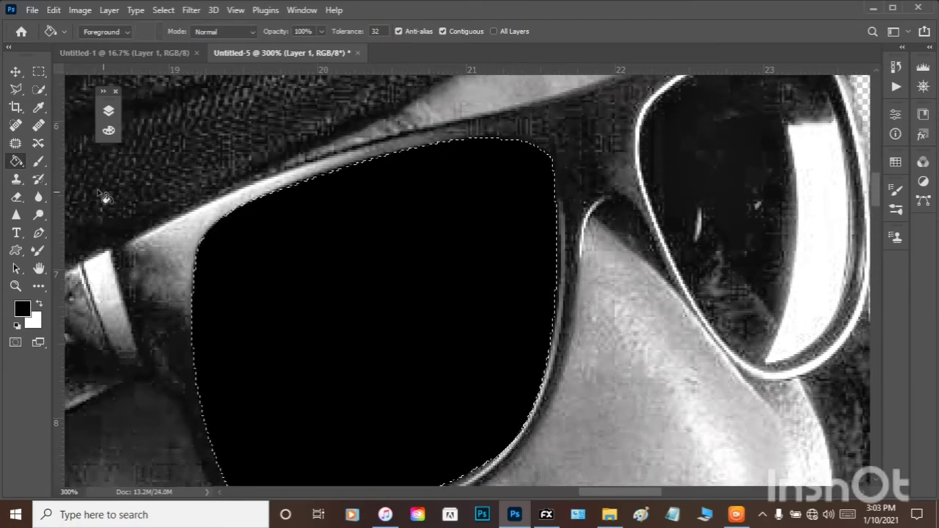
left_click(107, 115)
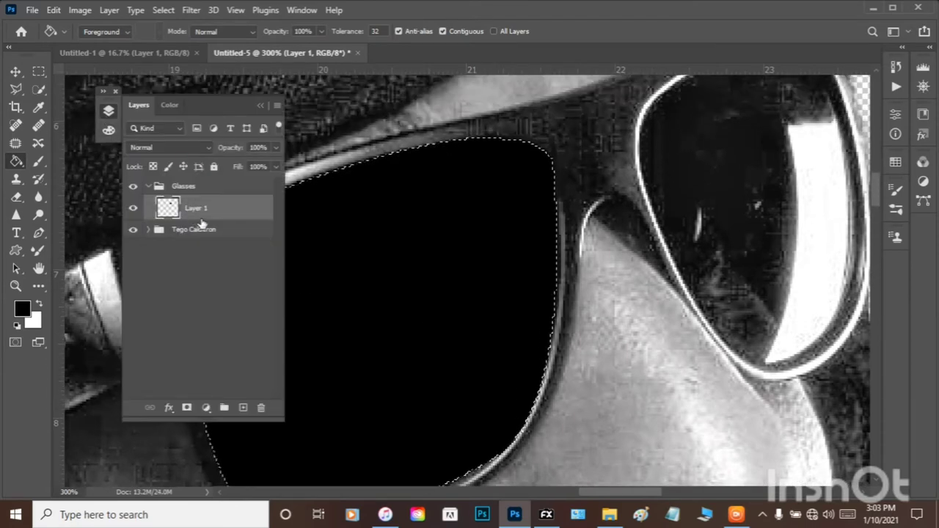
left_click(244, 407)
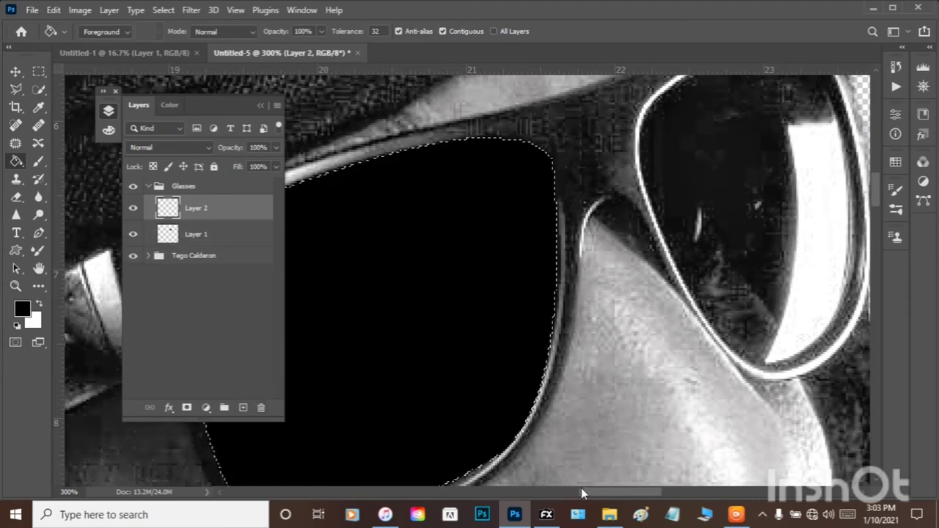
- Trace the farther lens with the Pen tool from its upper outer corner down the outer rim and around the bottom, ending in a corner point
left_click_drag(579, 491, 639, 490)
scroll(449, 218, "up", 3)
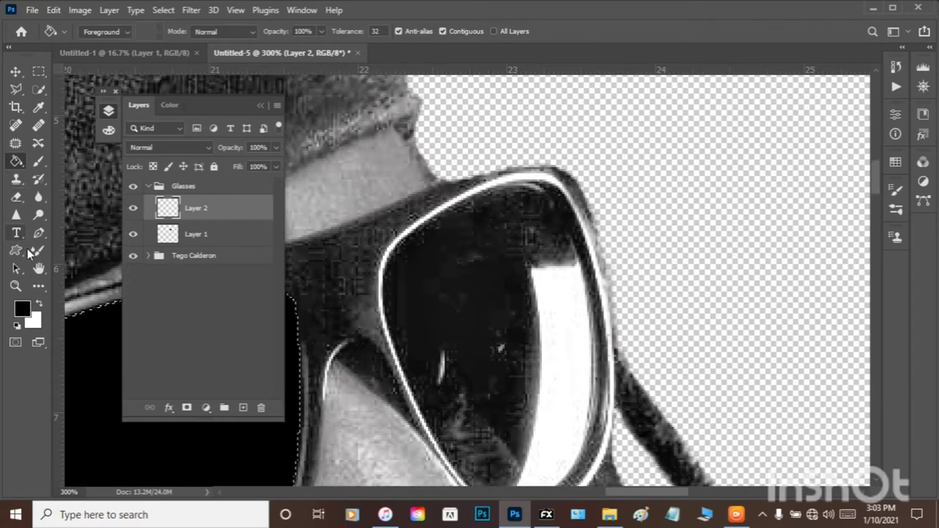
left_click(39, 235)
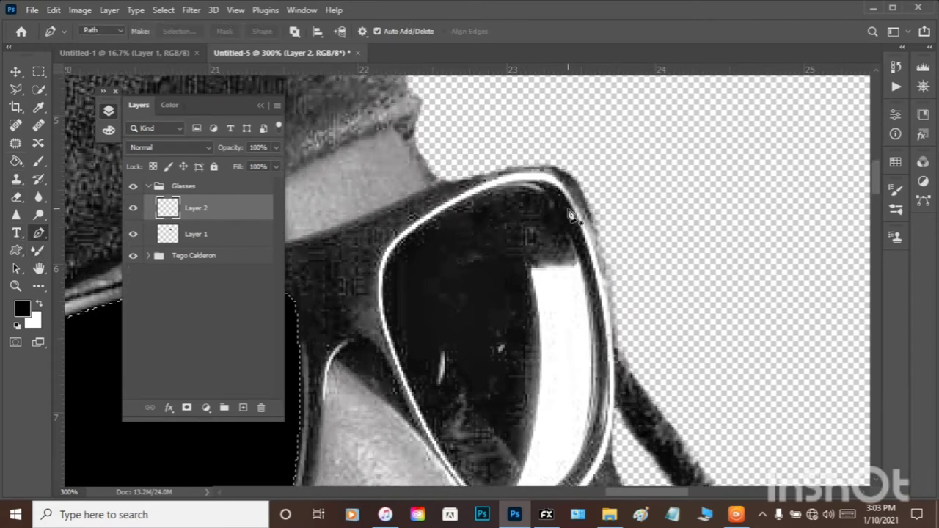
left_click(575, 213)
scroll(572, 235, "down", 5)
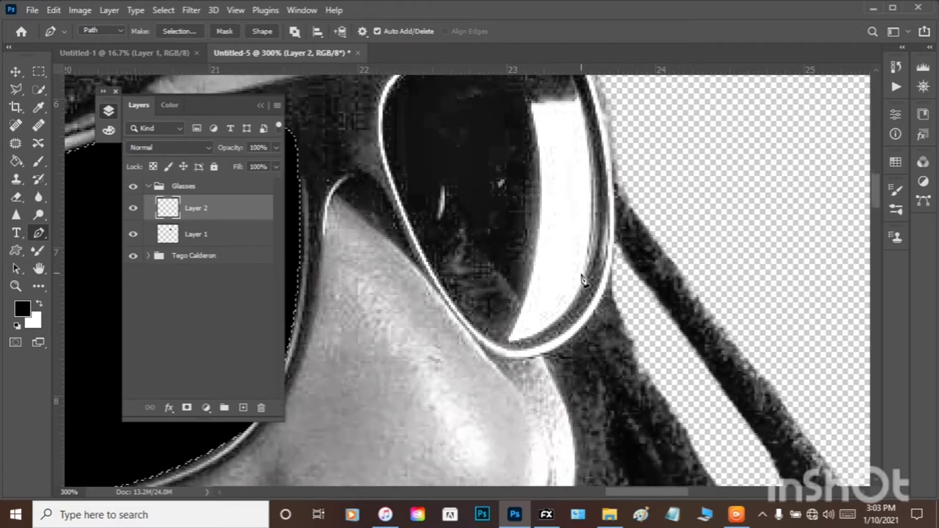
left_click_drag(600, 290, 569, 396)
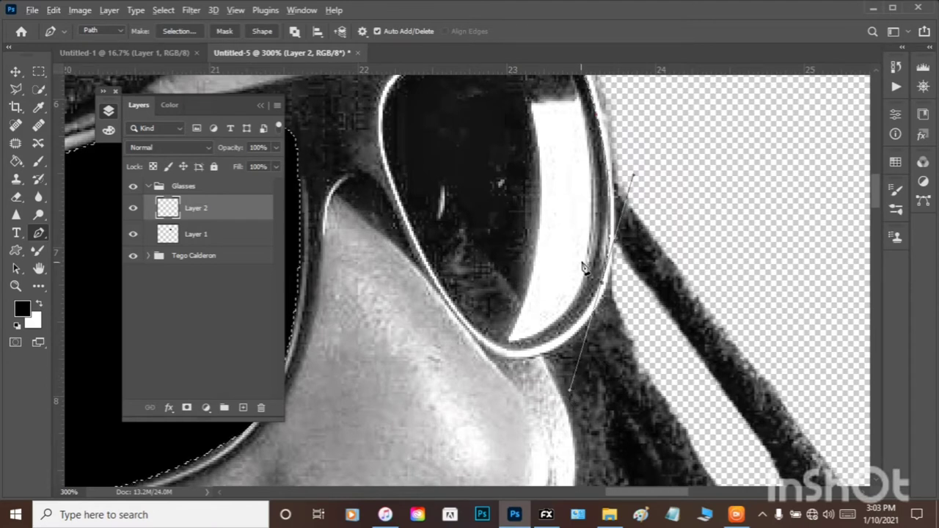
left_click(602, 289, "alt")
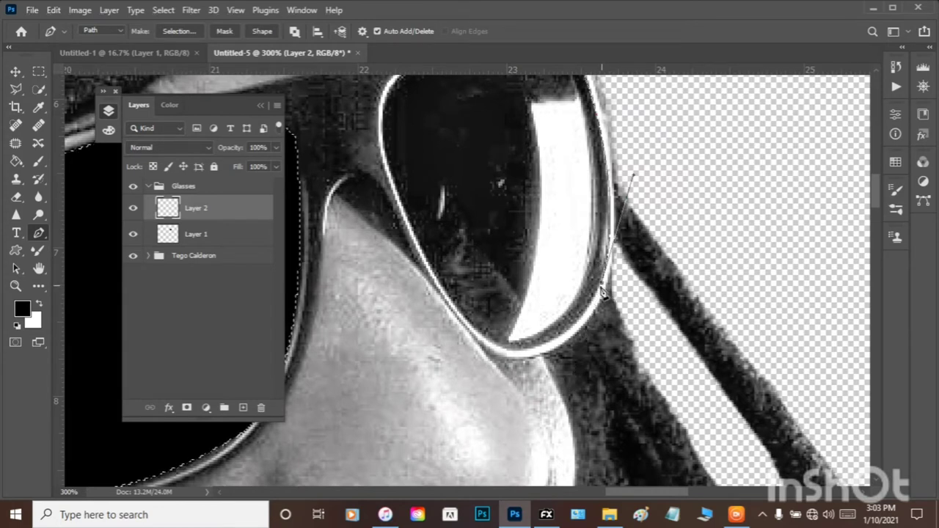
left_click_drag(479, 337, 410, 277)
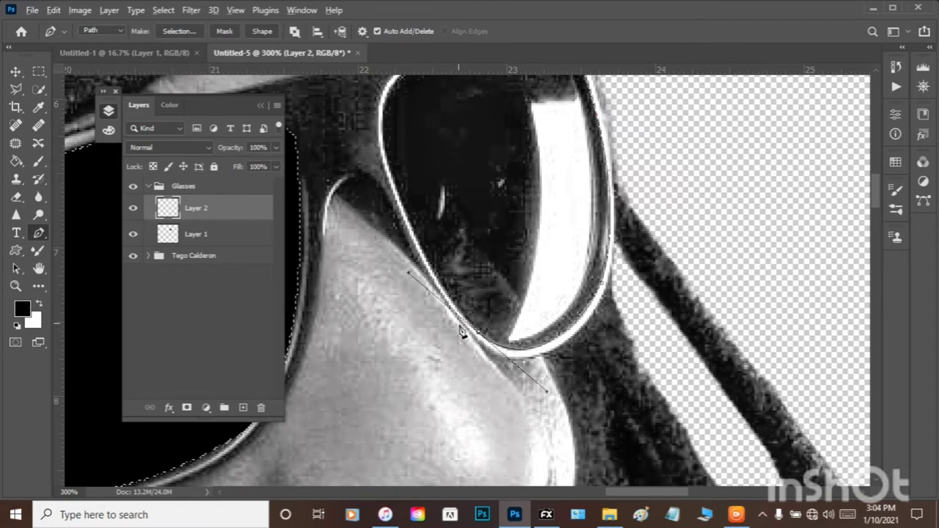
left_click(478, 339, "alt")
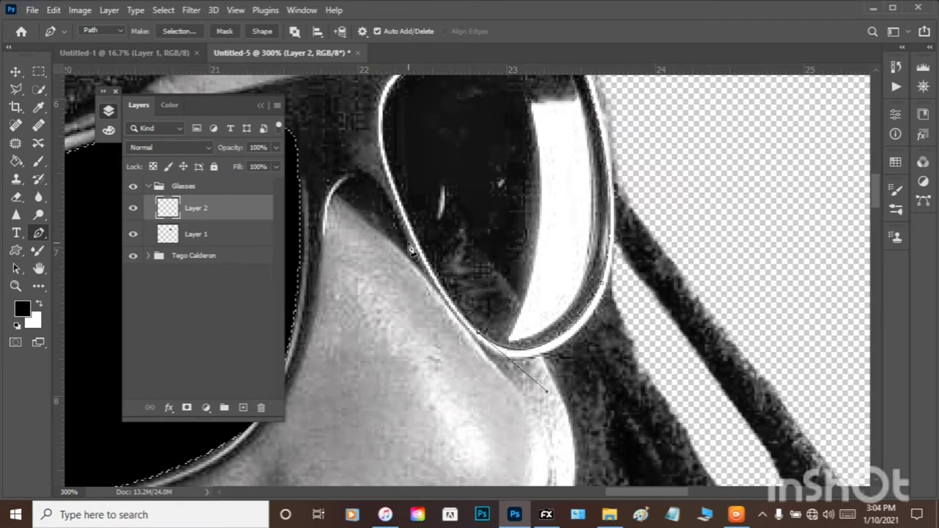
- Continue the path up the farther lens's nose-side edge and onto its top rim, turning each new anchor into a corner point
scroll(411, 249, "up", 2)
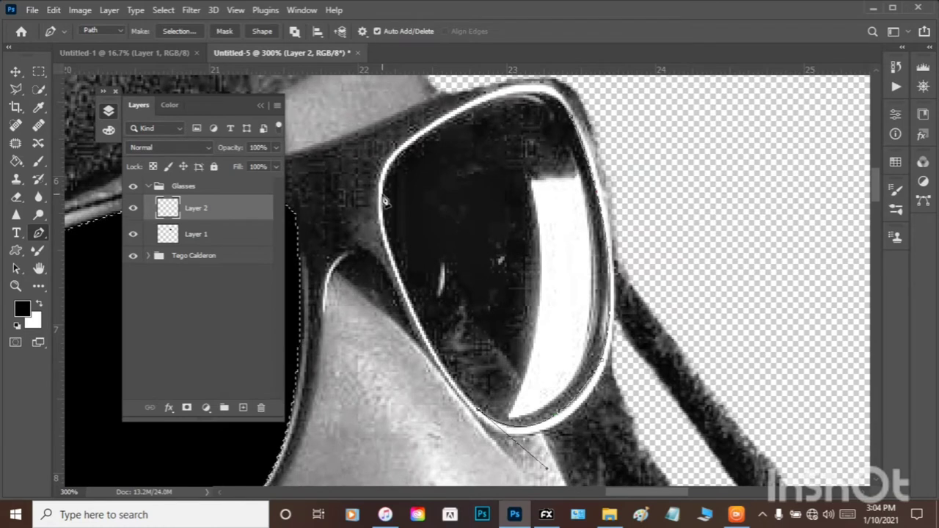
left_click_drag(384, 197, 389, 94)
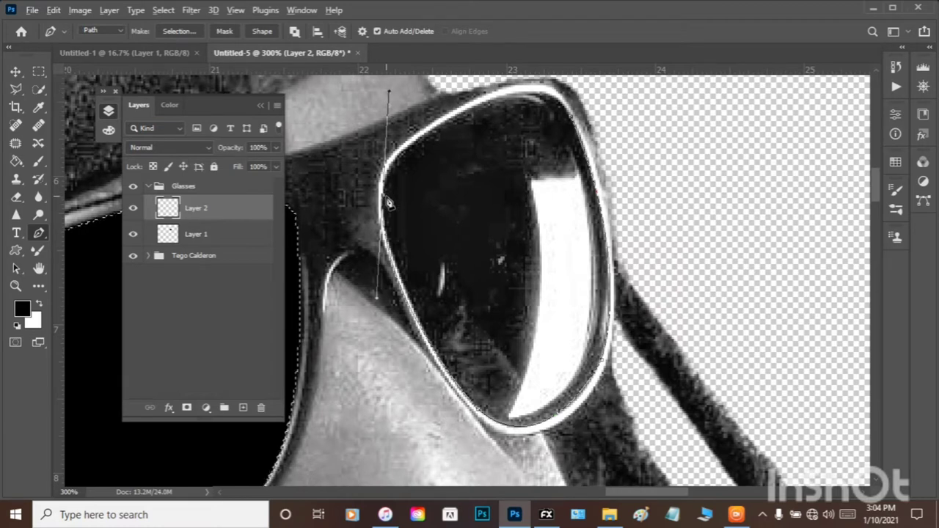
left_click(383, 198, "alt")
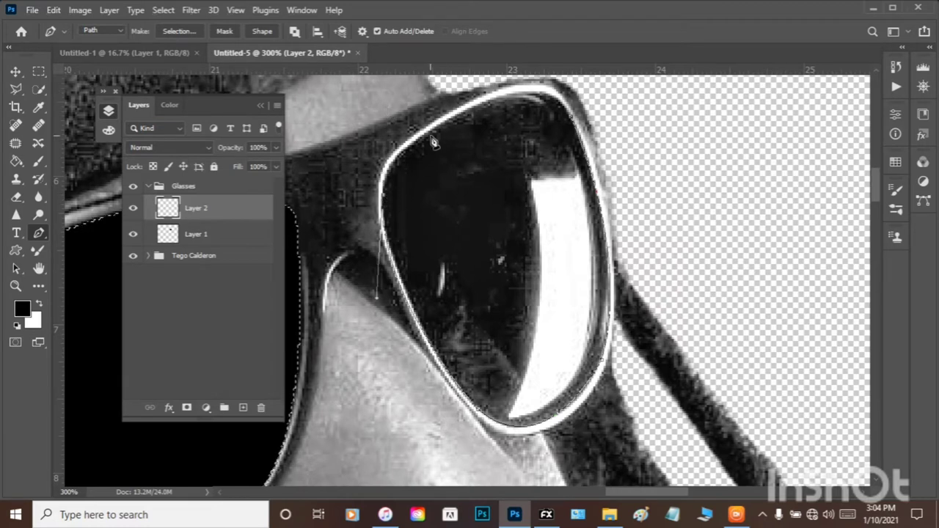
left_click_drag(432, 137, 481, 119)
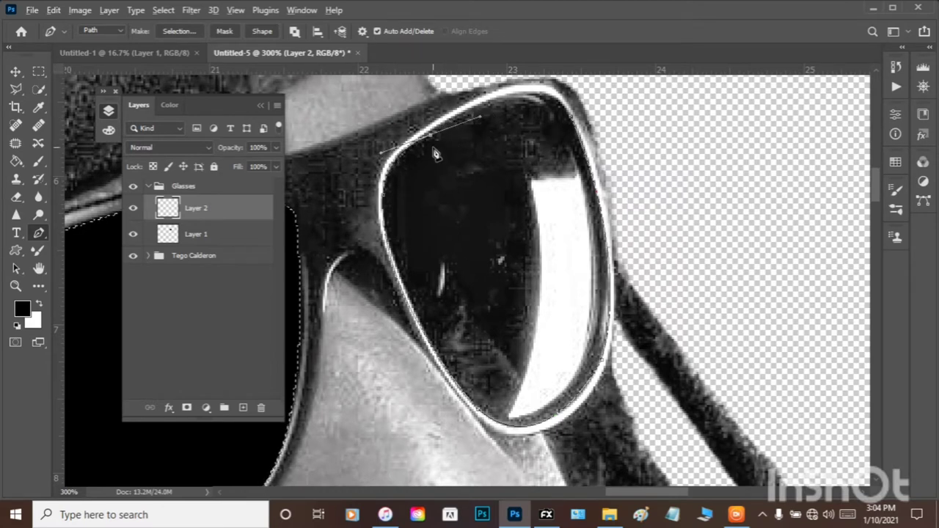
left_click(432, 137, "alt")
- Carry the path along the rest of the farther lens's top rim with a corner point, and close it at the starting anchor
left_click(543, 89)
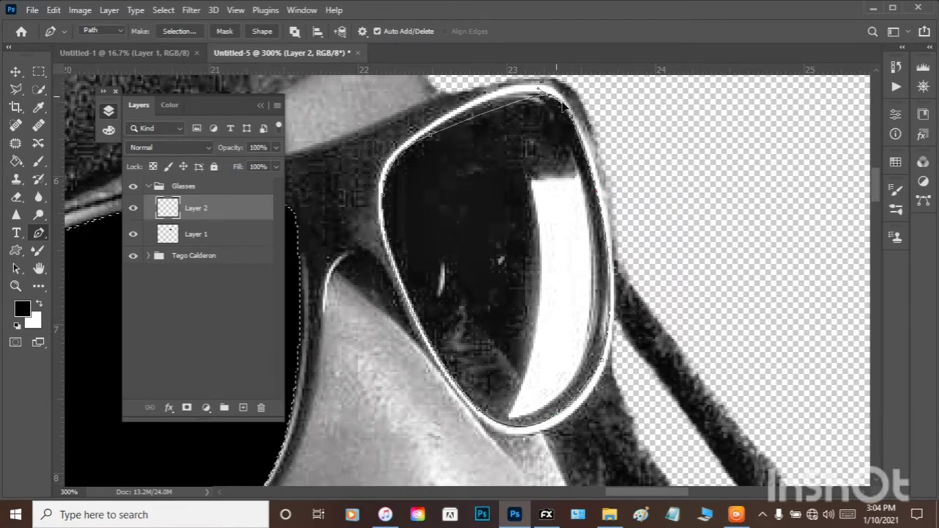
left_click_drag(576, 126, 606, 120)
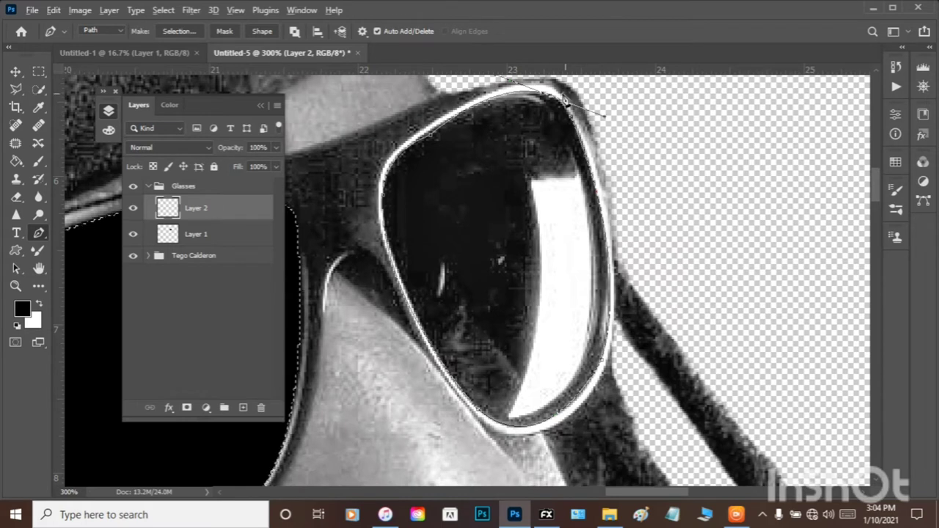
left_click(547, 98)
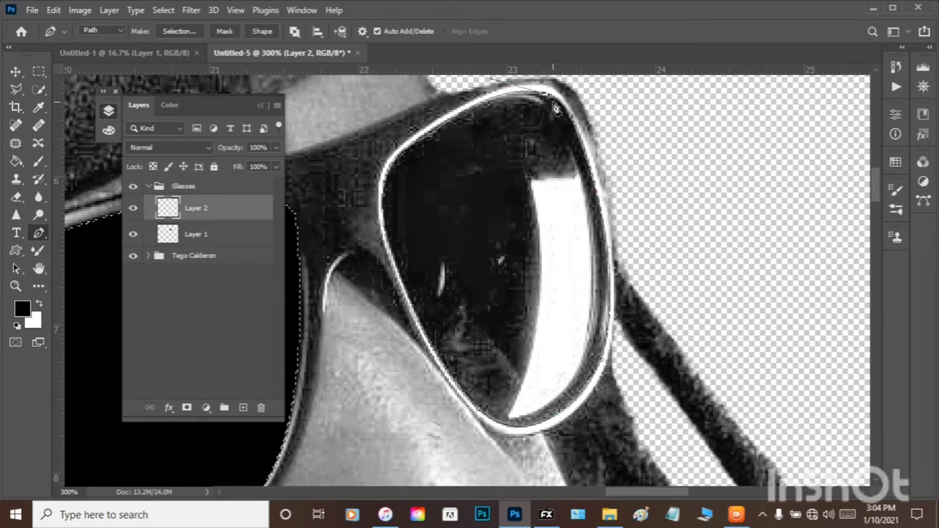
key("ctrl+z")
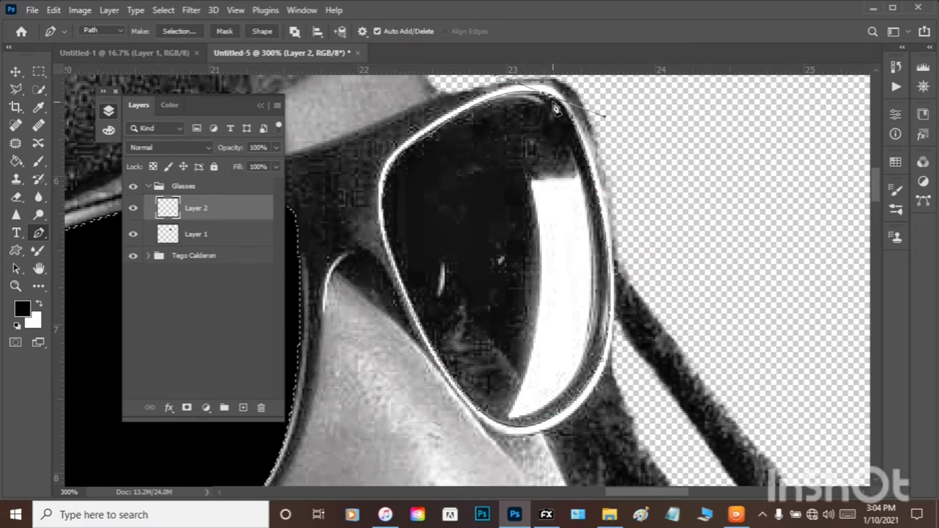
left_click(546, 99)
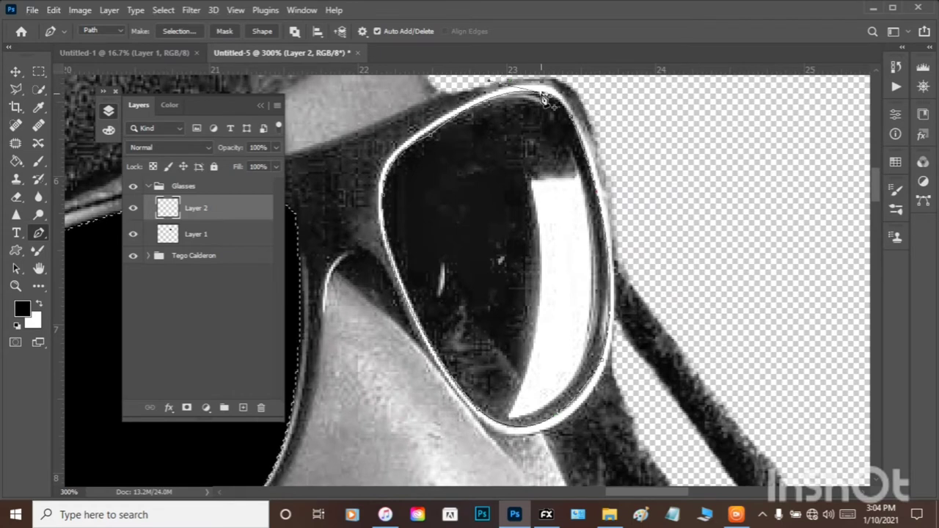
key("z")
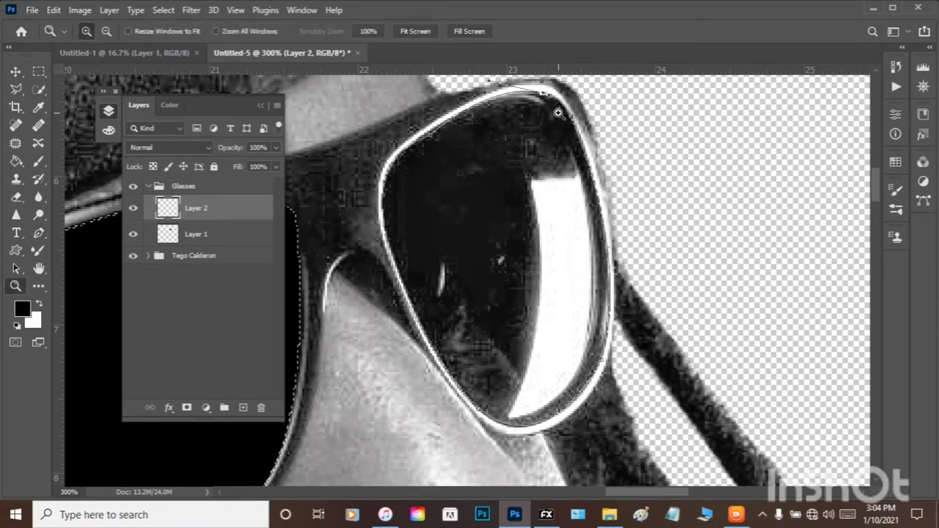
key("p")
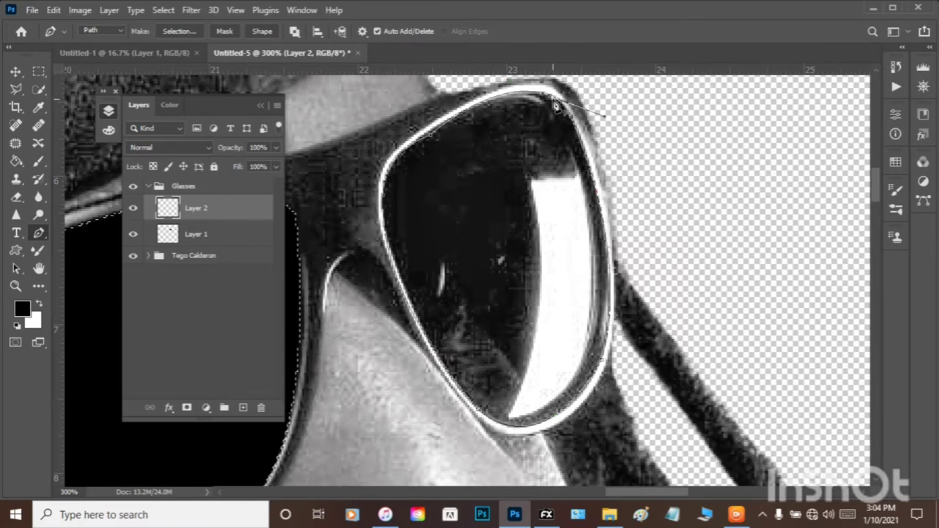
left_click(556, 105)
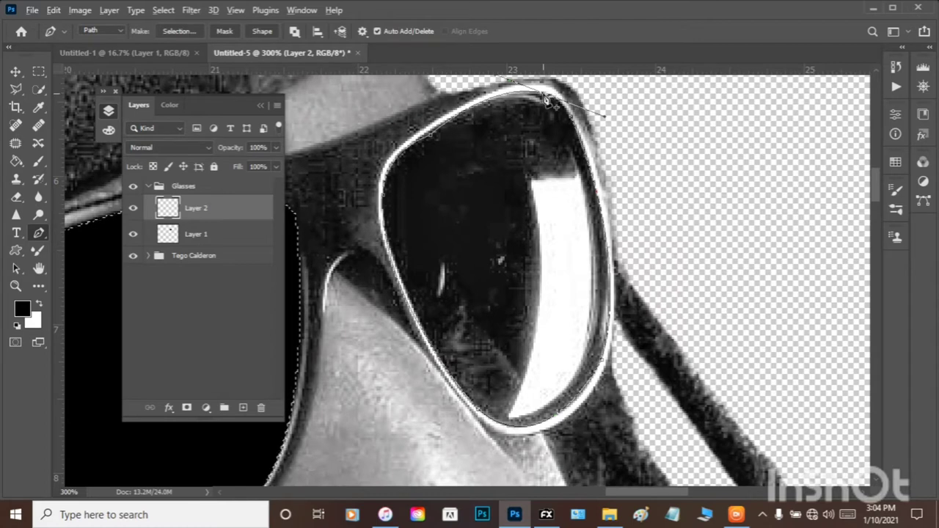
left_click(546, 101, "alt")
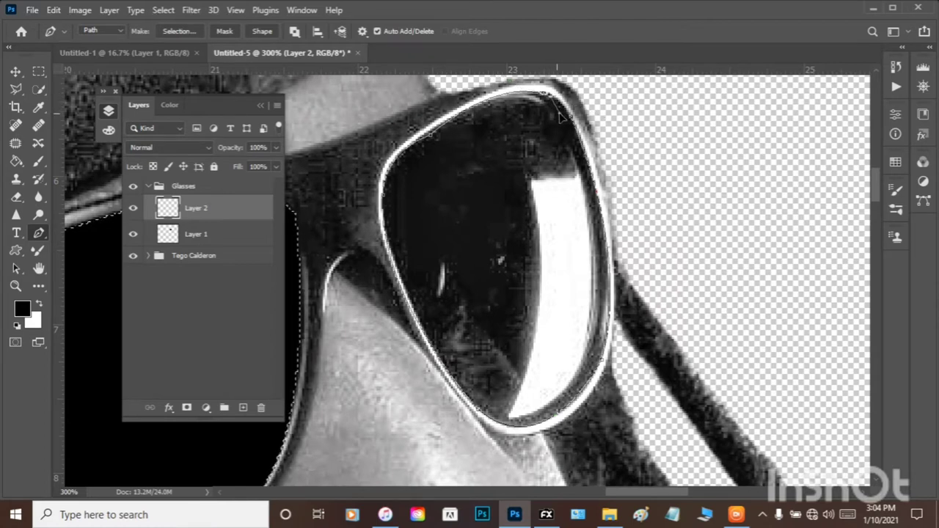
- Convert the farther lens path into a new anti-aliased selection with a feather radius of 0 pixels
right_click(528, 136)
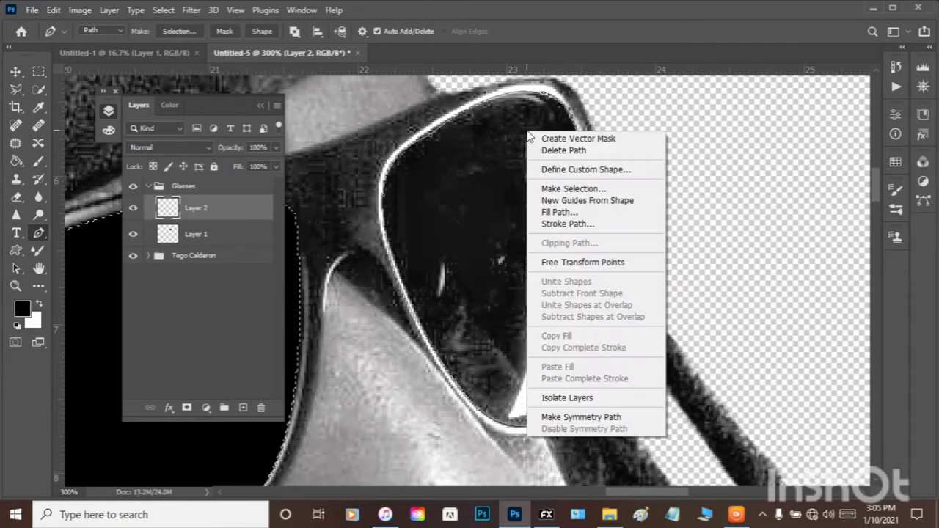
left_click(537, 188)
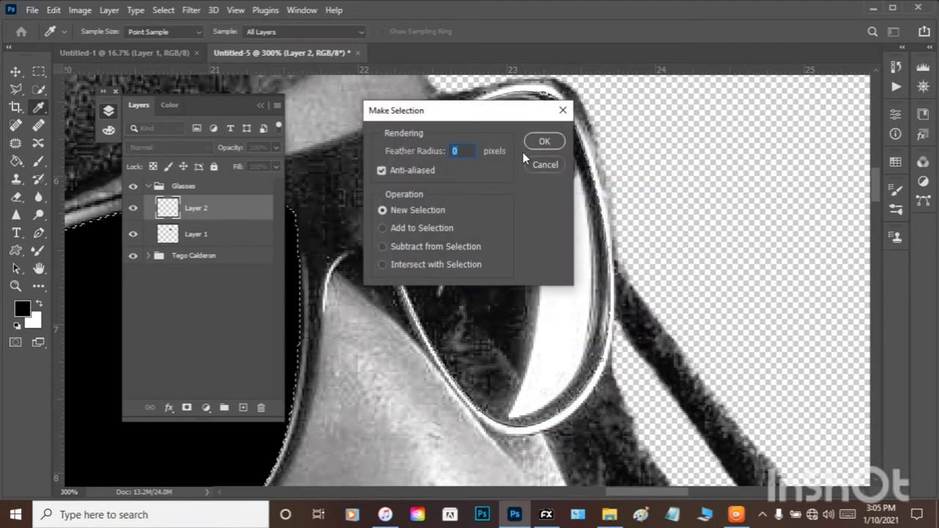
left_click(544, 141)
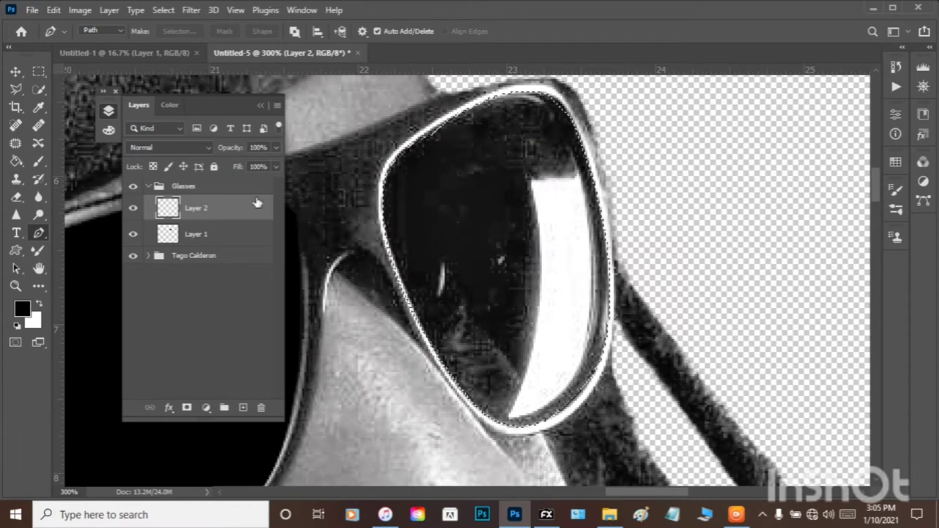
- Delete the empty Layer 2 and fill the selected farther lens with black on Layer 1, clearing the selection when done
left_click_drag(218, 214, 261, 408)
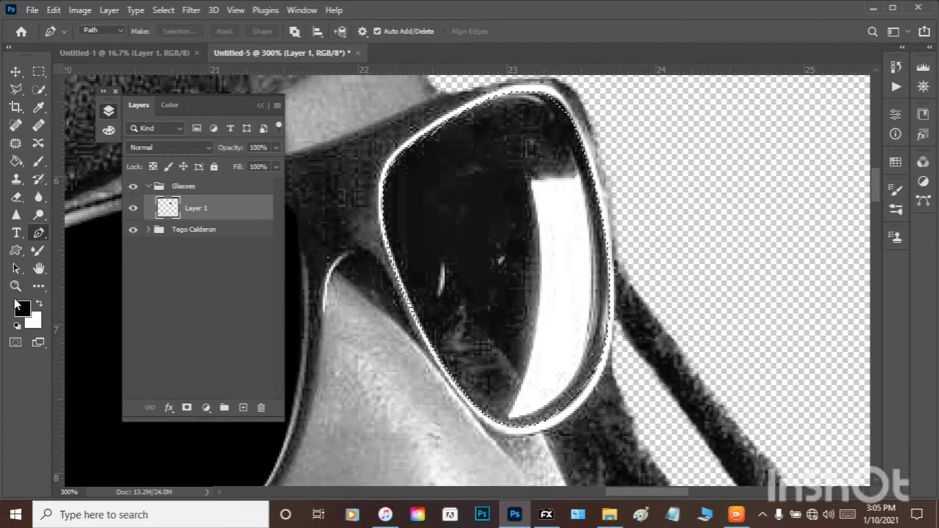
left_click(16, 160)
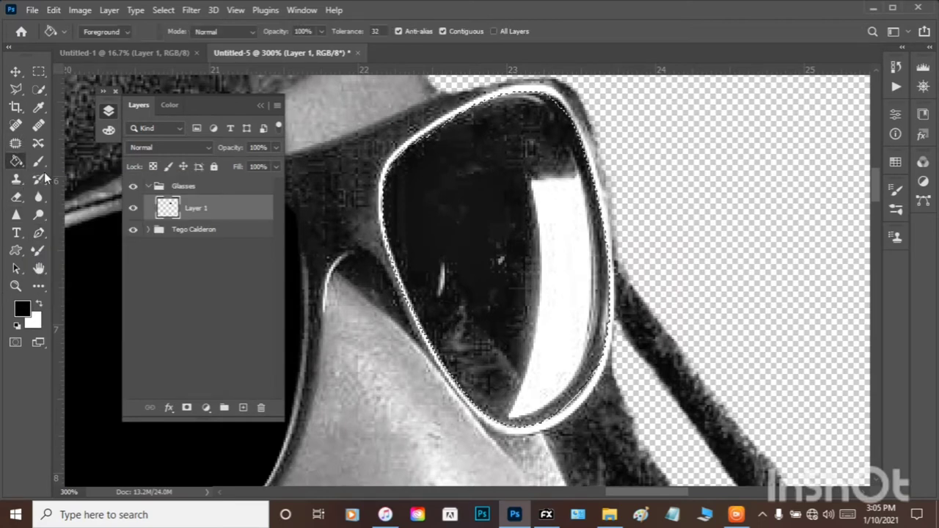
left_click(444, 225)
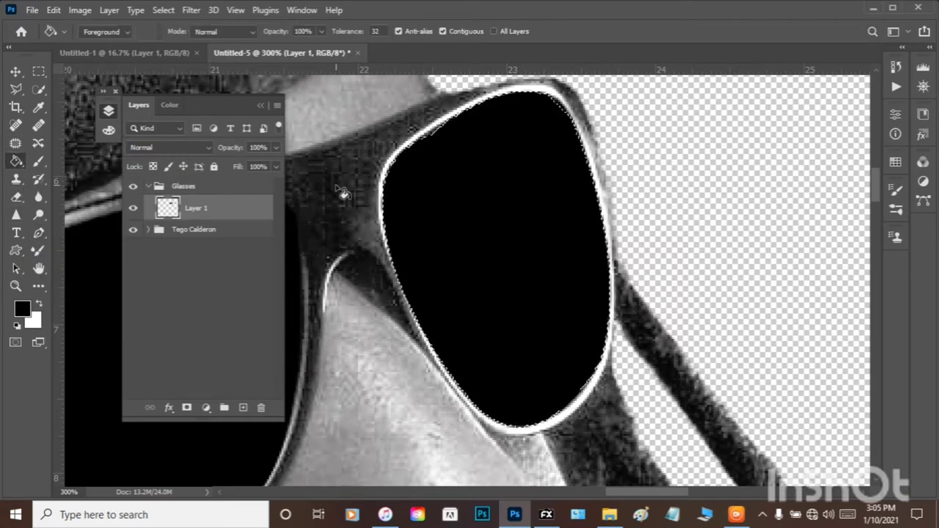
key("ctrl+d")
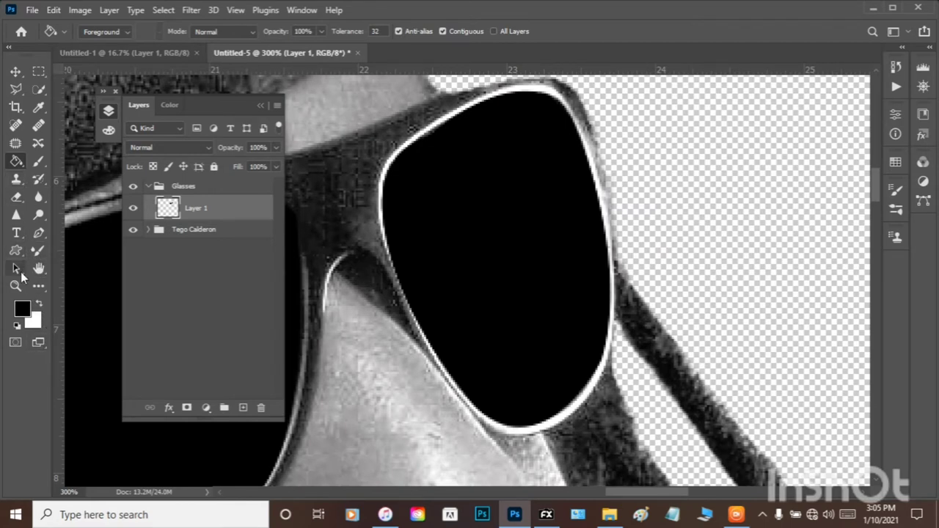
- Soften the edges of the black lens fills on Layer 1 using the Blur tool with its brush reduced to size 80
left_click(39, 198)
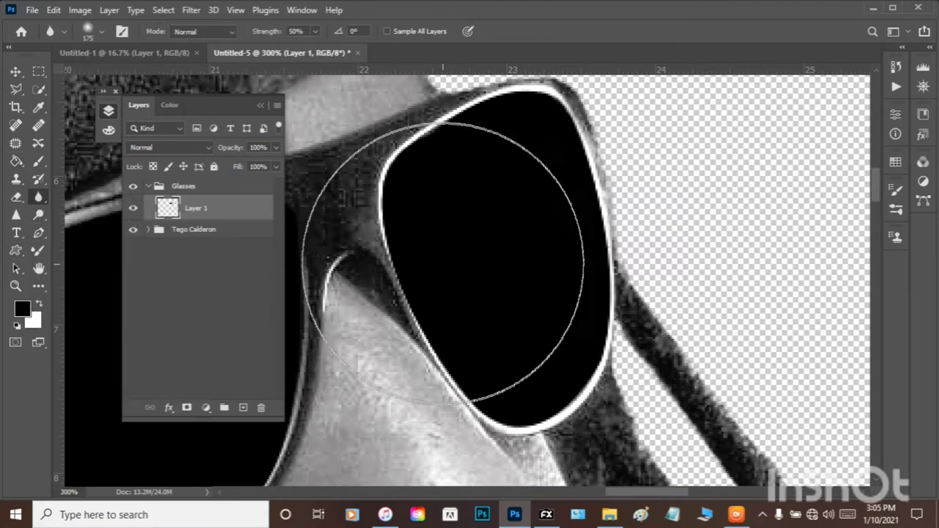
key("bracketleft")
key("bracketleft")
key("bracketleft")
key("bracketleft")
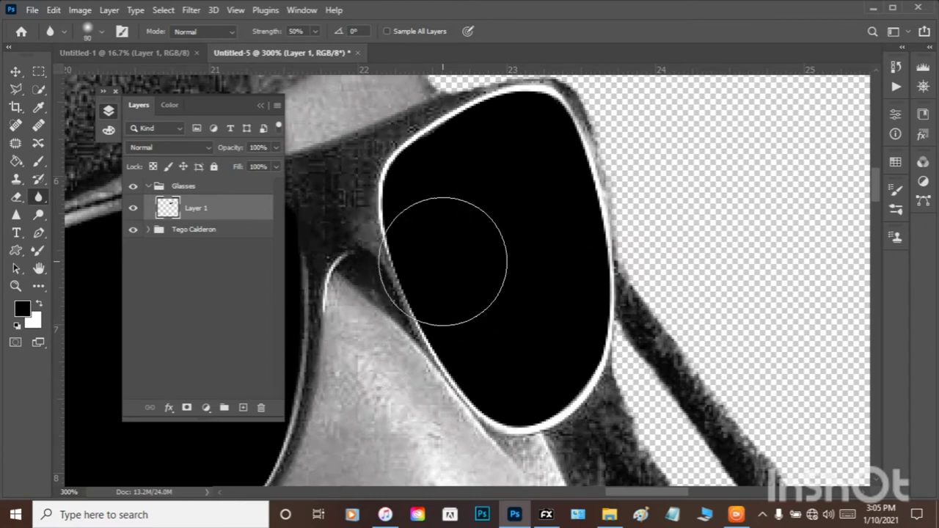
mouse_move(442, 261)
left_mouse_down()
mouse_move(423, 240)
mouse_move(437, 172)
mouse_move(429, 187)
mouse_move(447, 148)
mouse_move(521, 132)
mouse_move(568, 195)
mouse_move(581, 248)
mouse_move(575, 334)
mouse_move(542, 434)
mouse_move(498, 428)
mouse_move(437, 359)
mouse_move(406, 169)
mouse_move(410, 313)
mouse_move(458, 451)
mouse_move(548, 424)
mouse_move(585, 282)
mouse_move(584, 157)
mouse_move(532, 137)
mouse_move(416, 158)
mouse_move(297, 165)
left_mouse_up()
left_click(262, 106)
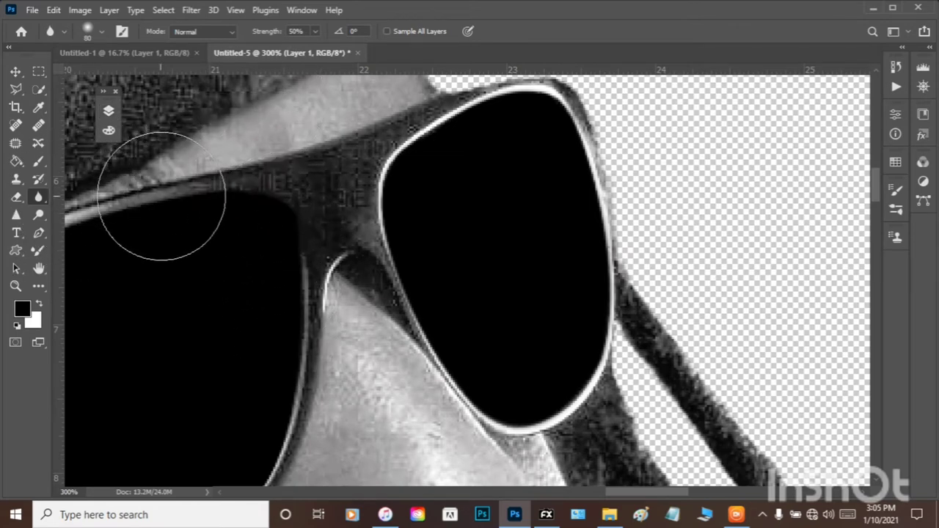
scroll(205, 184, "down", 3)
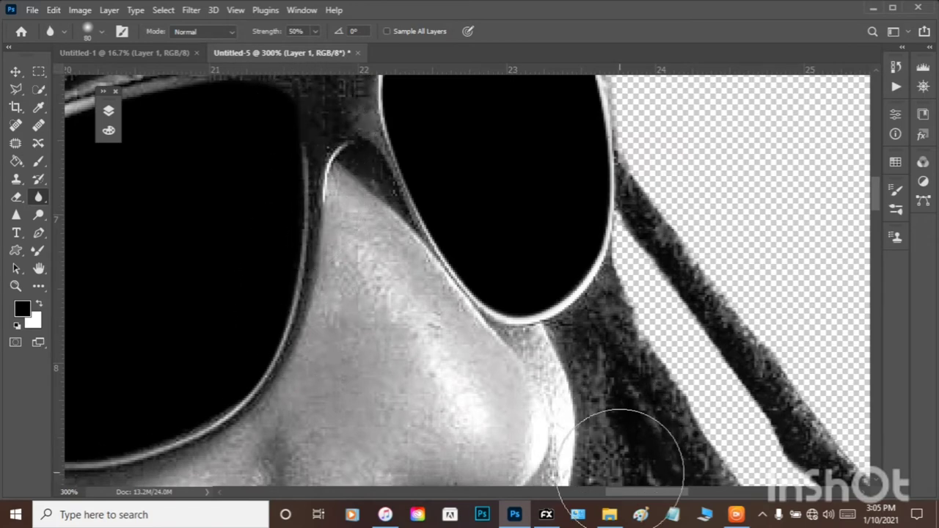
left_click_drag(643, 493, 614, 507)
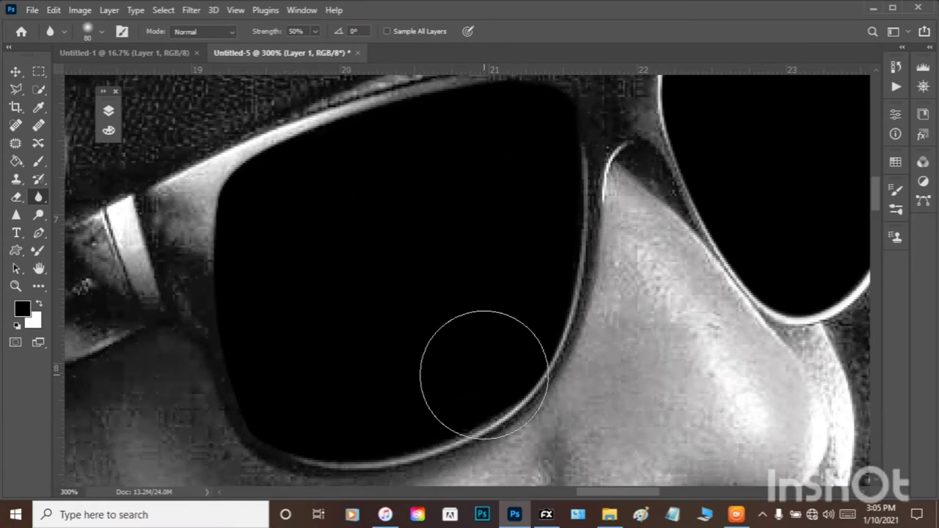
left_click(735, 516)
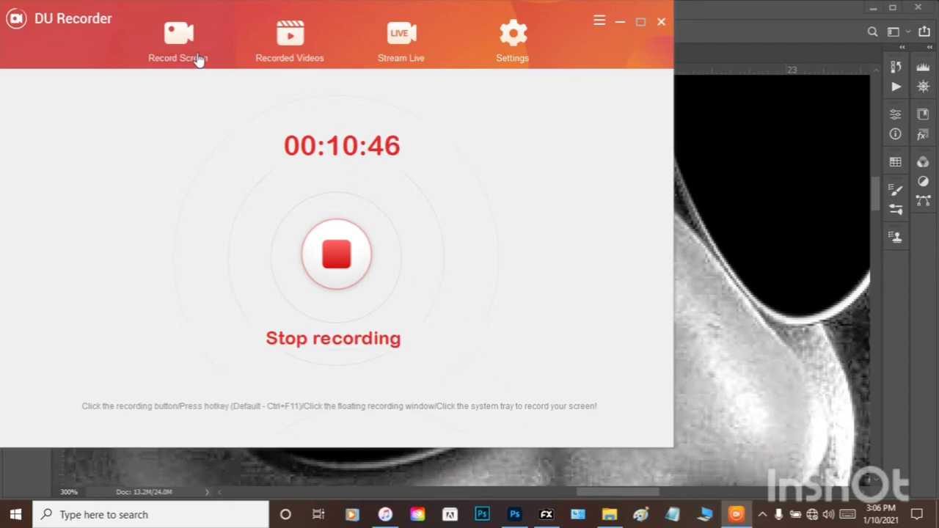
left_click(620, 24)
scroll(416, 279, "up", 4)
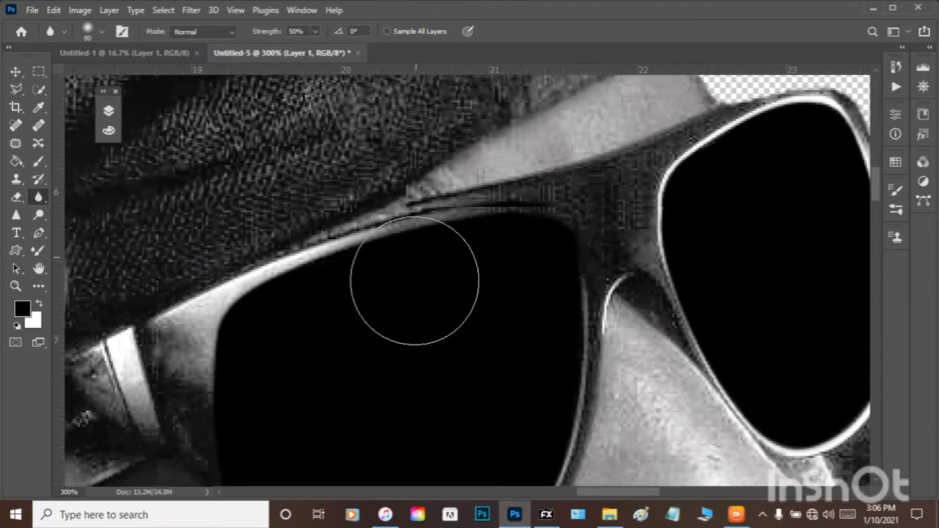
scroll(415, 280, "down", 2)
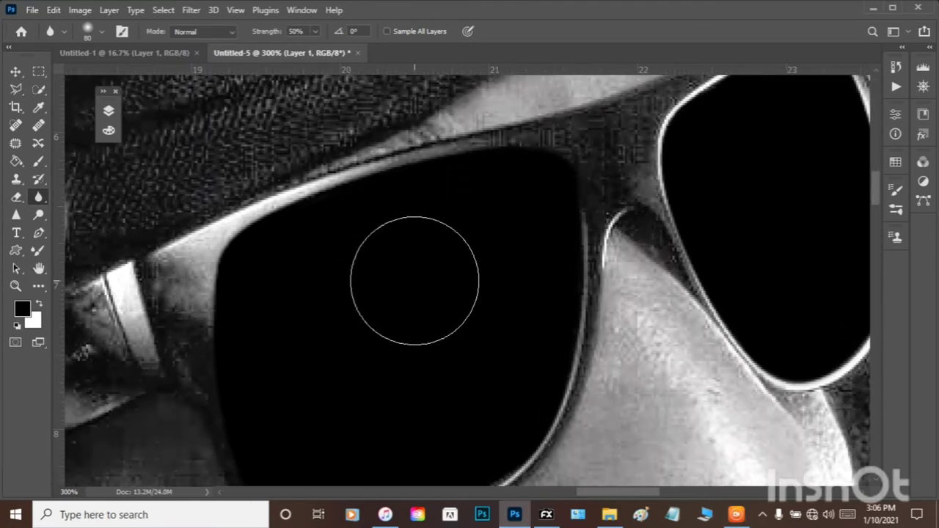
scroll(415, 280, "down", 2)
scroll(414, 280, "down", 5)
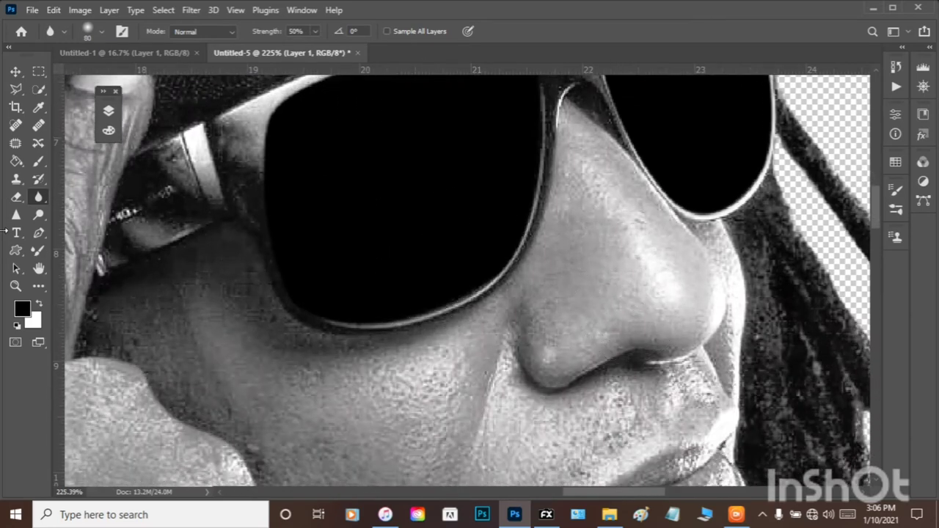
- Choose the Mixer Brush tool and enlarge its brush size to 40, leaving its load color as it is
left_click_drag(37, 165, 41, 253)
left_click(42, 252)
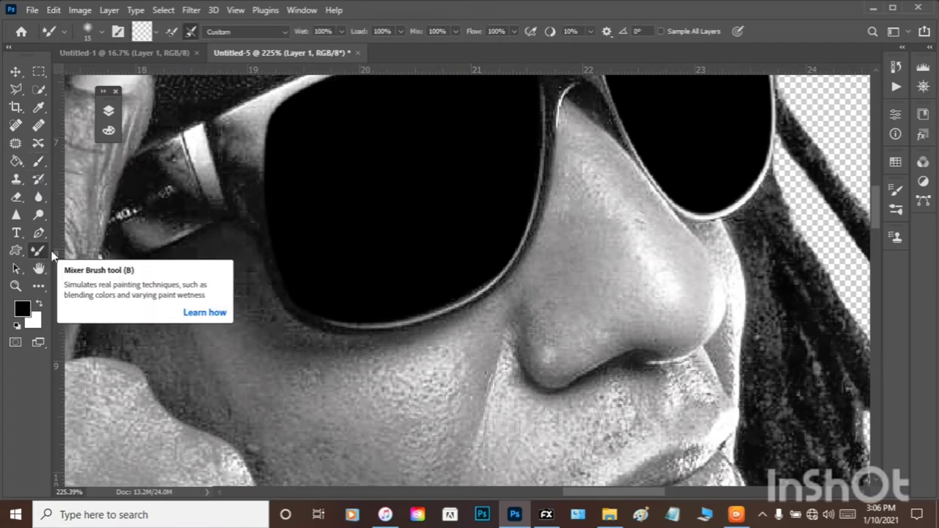
left_click(143, 35)
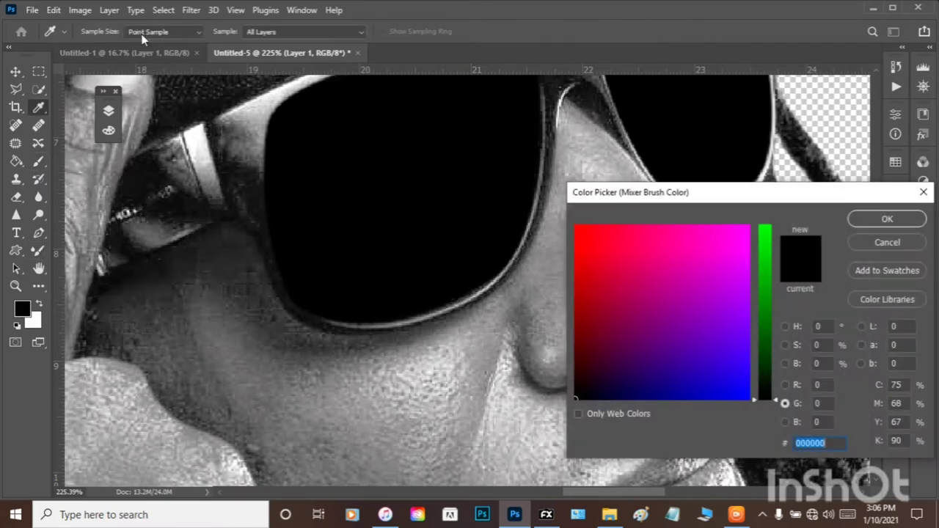
left_click(887, 242)
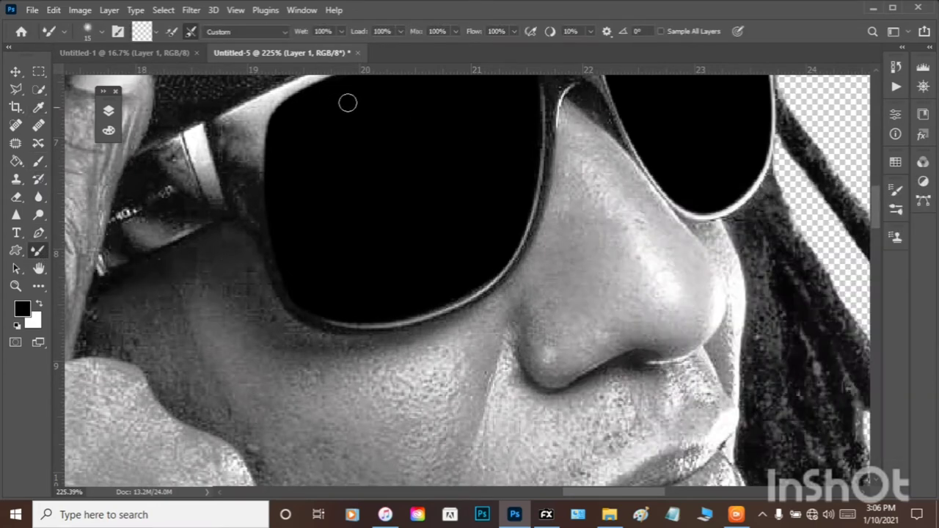
left_click(169, 34)
left_click(169, 34)
left_click(170, 32)
left_click(170, 31)
left_click(170, 32)
left_click(170, 31)
scroll(396, 266, "up", 1)
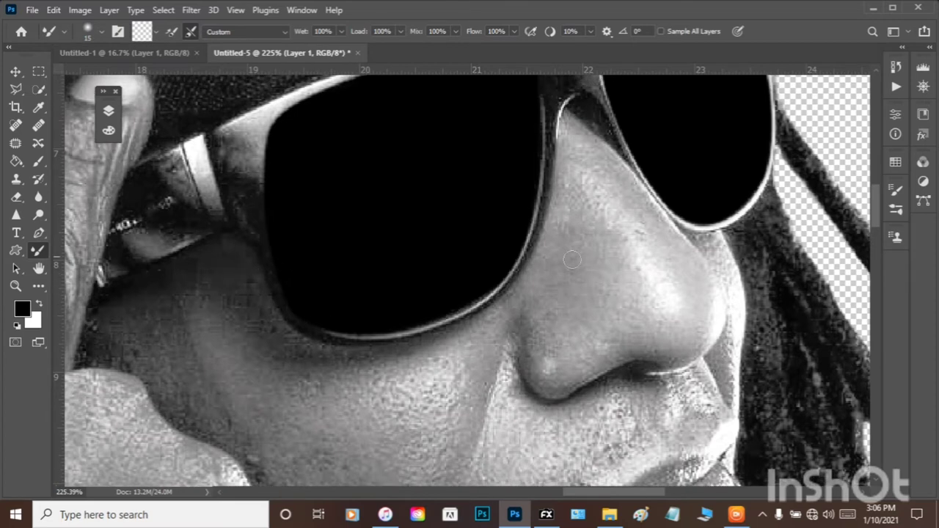
key("bracketright")
key("bracketright")
key("bracketright")
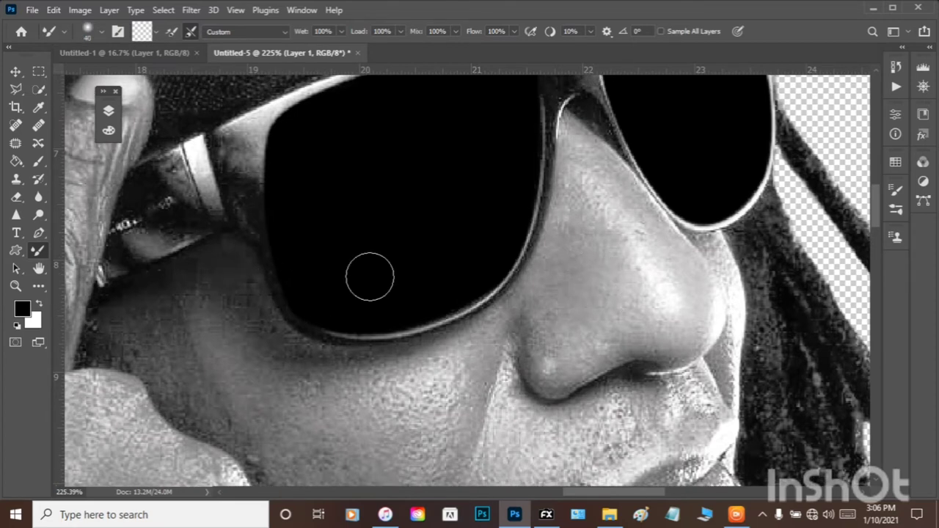
- Select the Untitled-5 layer in the Tego Calderon group and smooth the skin of the whole nose with the Mixer Brush
left_click(107, 111)
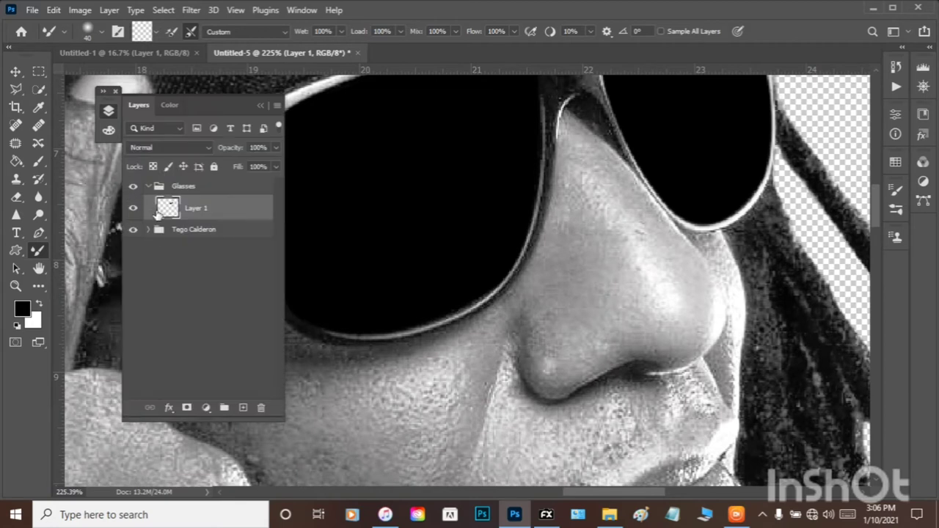
left_click(149, 187)
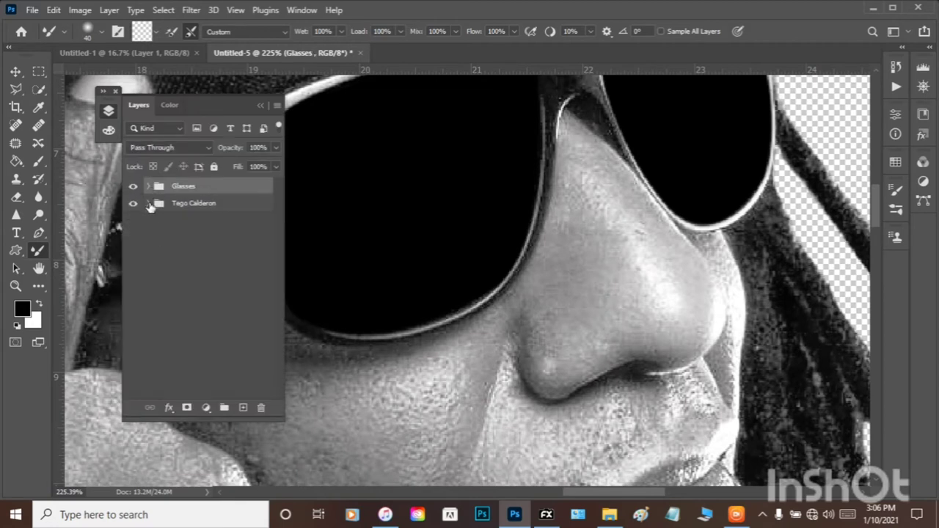
left_click(149, 204)
left_click(169, 227)
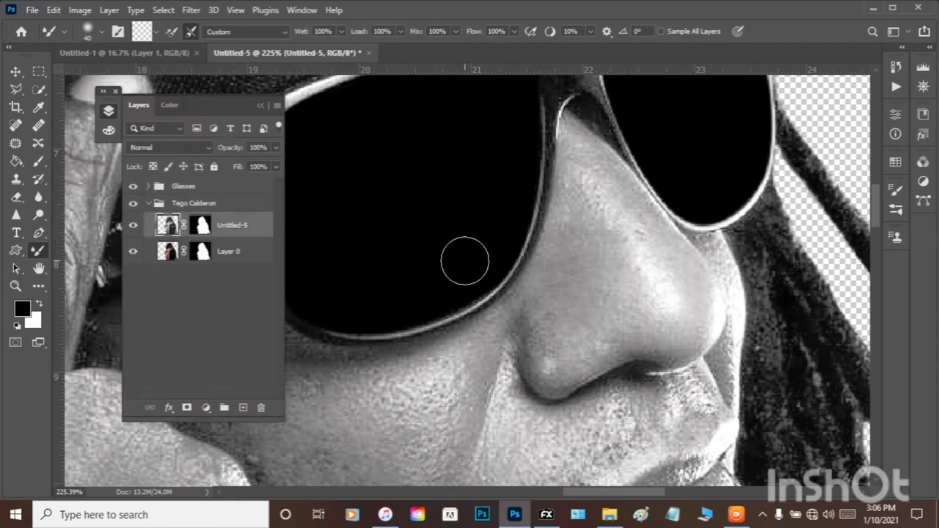
mouse_move(551, 350)
left_mouse_down()
mouse_move(549, 278)
mouse_move(556, 378)
mouse_move(551, 367)
mouse_move(603, 345)
mouse_move(564, 374)
mouse_move(582, 353)
mouse_move(639, 336)
mouse_move(627, 341)
mouse_move(631, 333)
mouse_move(678, 348)
mouse_move(667, 353)
mouse_move(697, 330)
mouse_move(694, 294)
mouse_move(656, 252)
mouse_move(691, 295)
mouse_move(670, 259)
mouse_move(662, 263)
mouse_move(637, 209)
mouse_move(651, 235)
mouse_move(615, 191)
mouse_move(634, 299)
mouse_move(662, 310)
mouse_move(589, 322)
mouse_move(589, 273)
mouse_move(555, 258)
mouse_move(585, 140)
mouse_move(578, 150)
mouse_move(619, 216)
mouse_move(614, 284)
mouse_move(609, 218)
left_mouse_up()
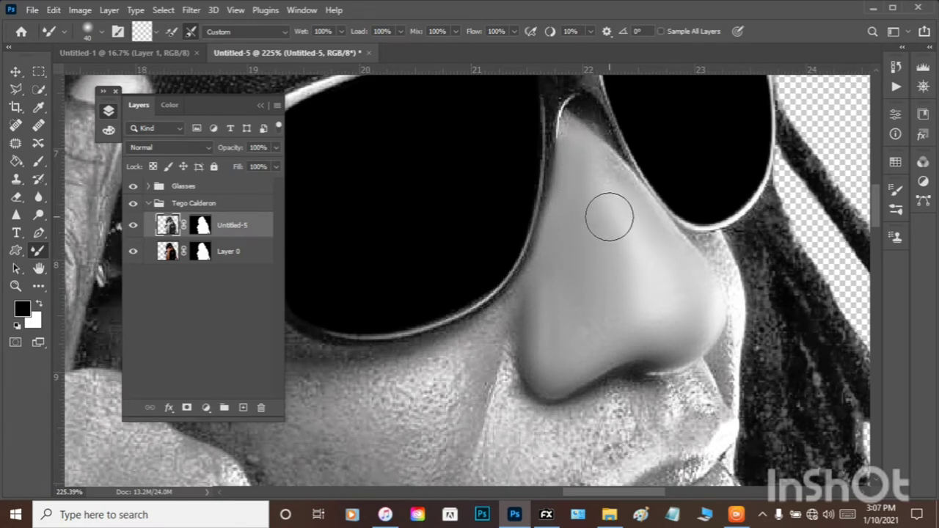
- Outline the sunglasses bridge and the inner parts of both lenses with the Polygonal Lasso, following the frame edges along the nose
left_click(25, 90)
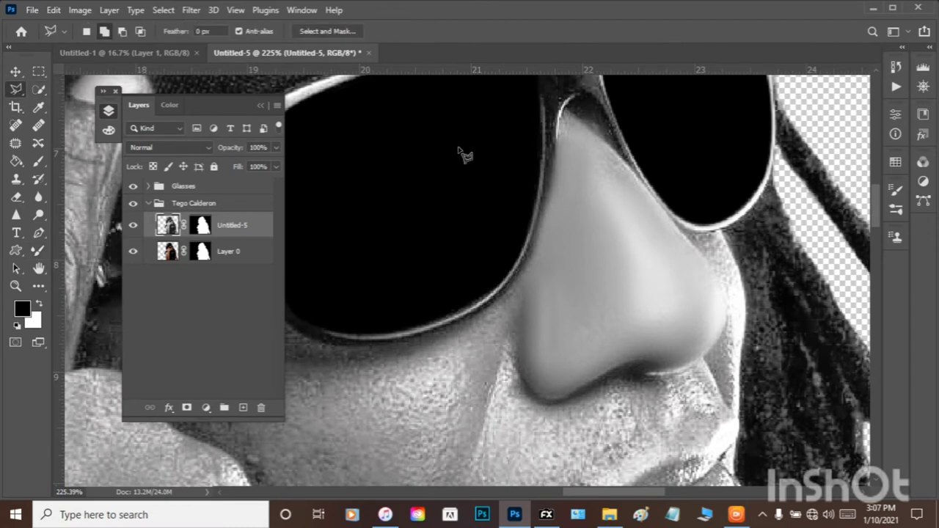
left_click(636, 177)
left_click(544, 209)
left_click(504, 298)
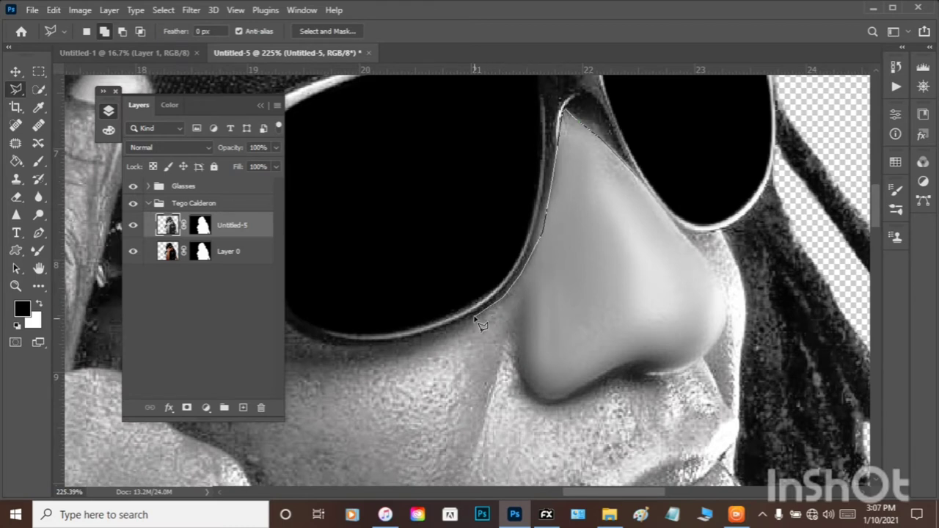
left_click(471, 311)
left_click(379, 191)
left_click(400, 94)
left_click(658, 102)
left_click(696, 223)
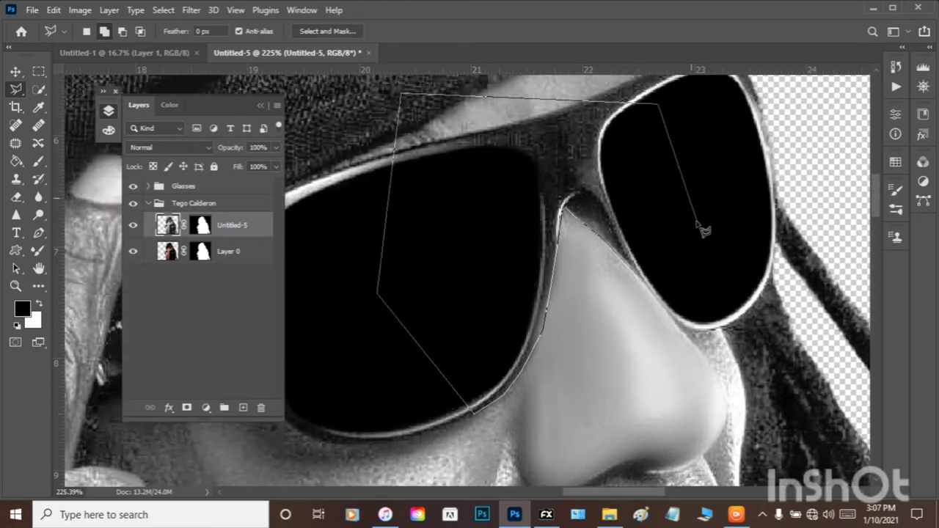
double_click(646, 283)
- Try to smooth the side of the nose along the nearer lens's frame using the Mixer Brush at size 40
scroll(624, 314, "down", 4)
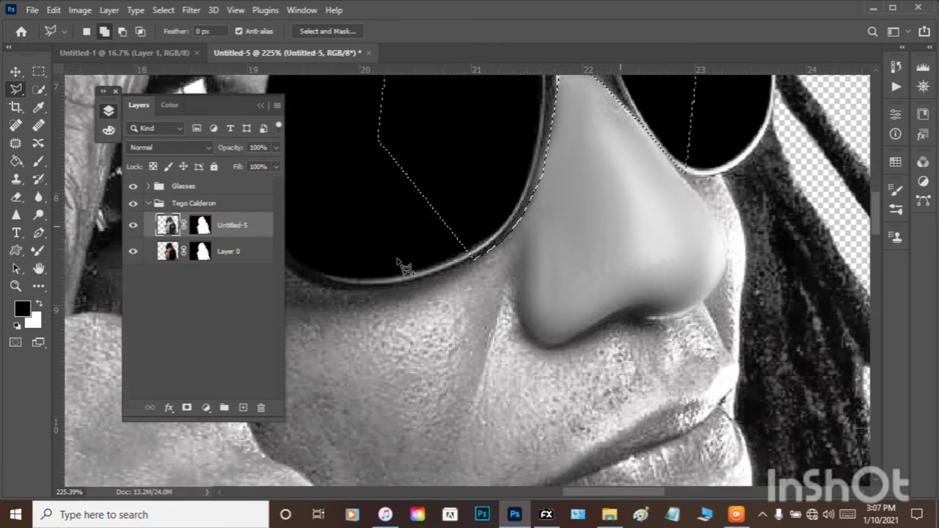
scroll(403, 268, "down", 1)
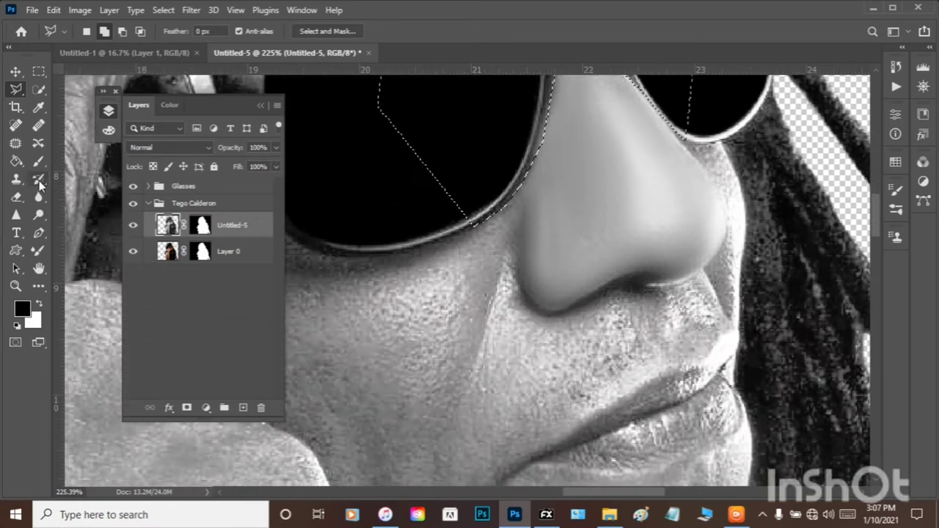
left_click(41, 250)
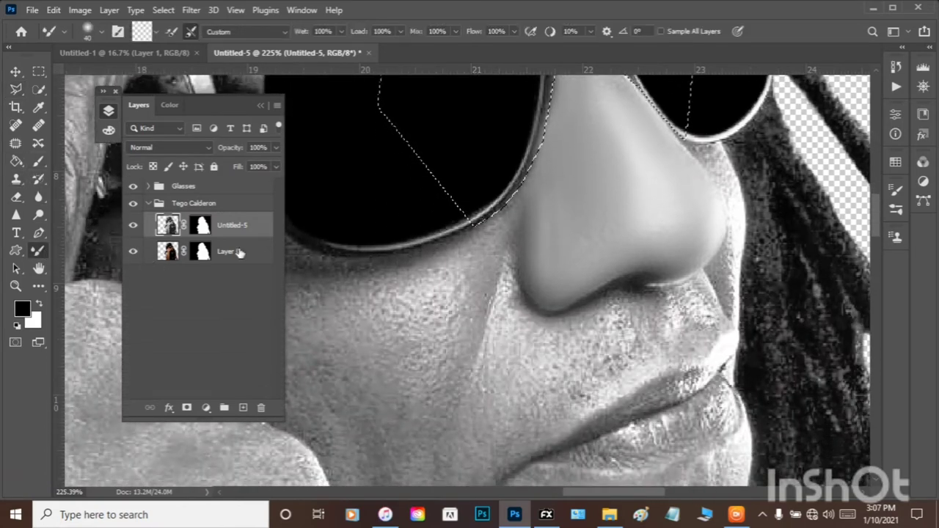
scroll(565, 243, "up", 2)
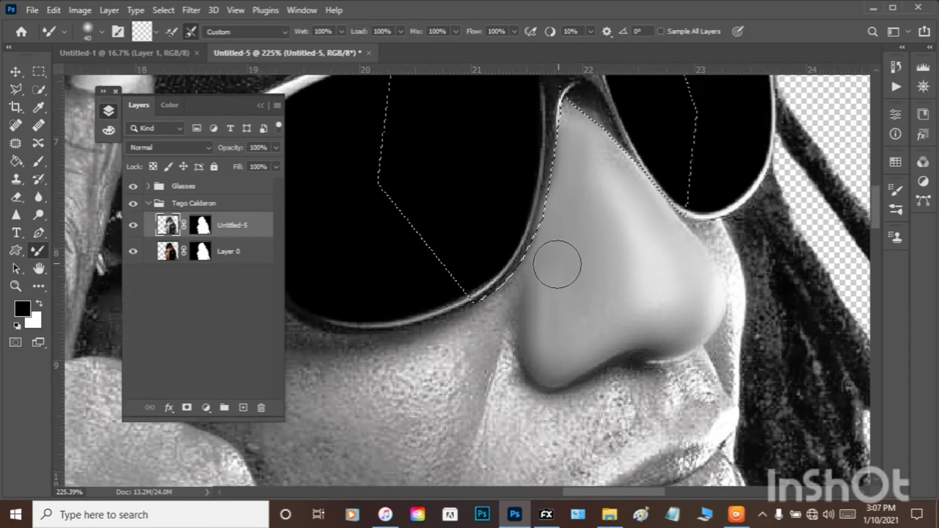
left_click_drag(558, 264, 569, 121)
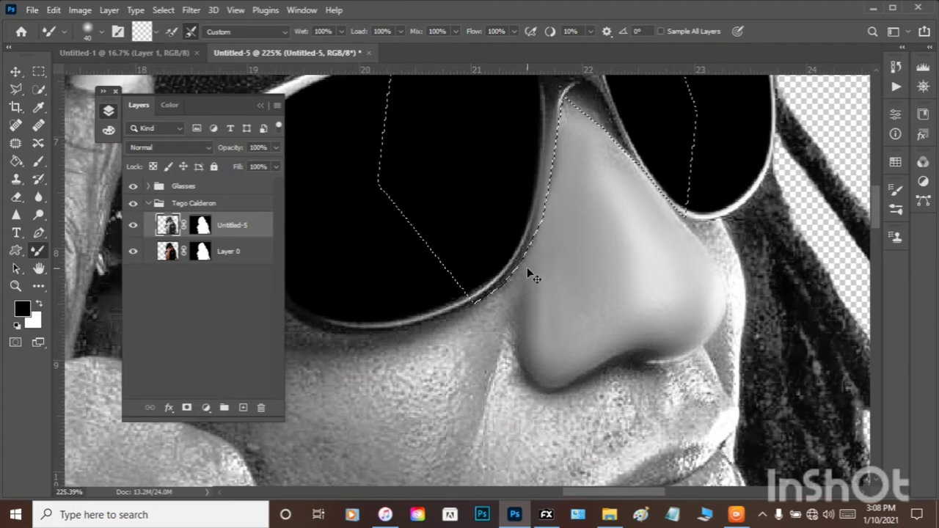
- Invert the selection and smooth the upper part of the nose between the lenses with the Mixer Brush
key("ctrl+space")
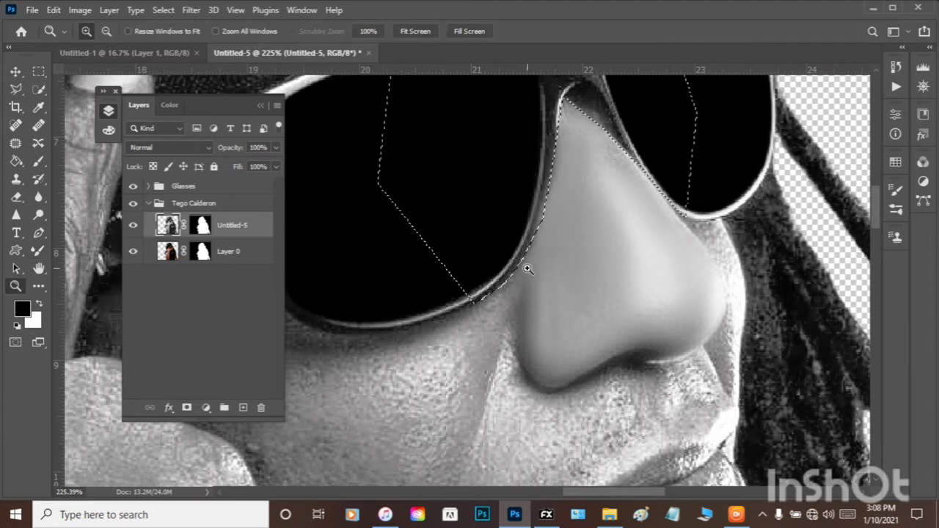
left_click(164, 11)
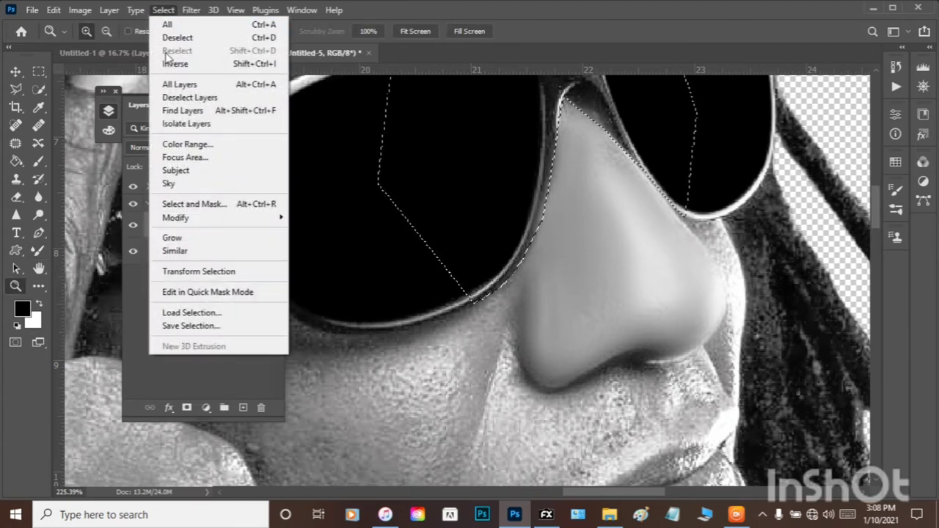
left_click(168, 63)
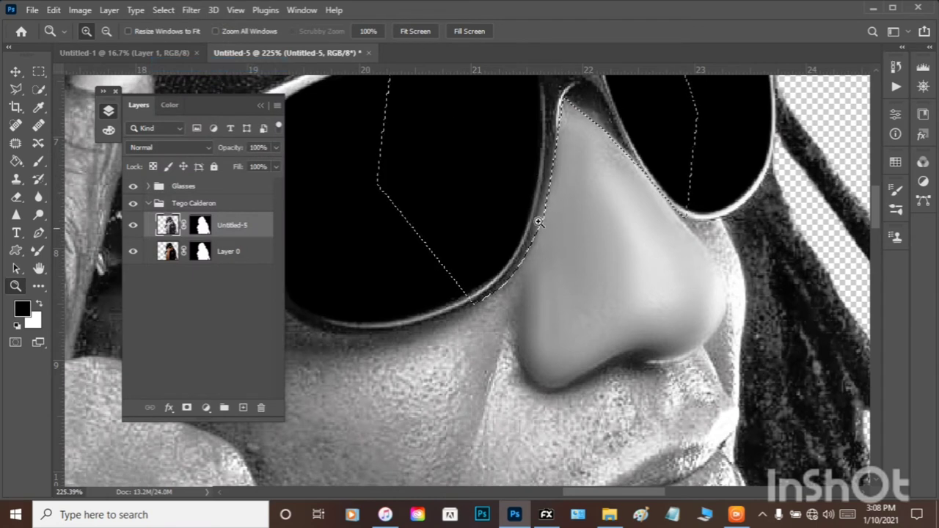
left_click(40, 250)
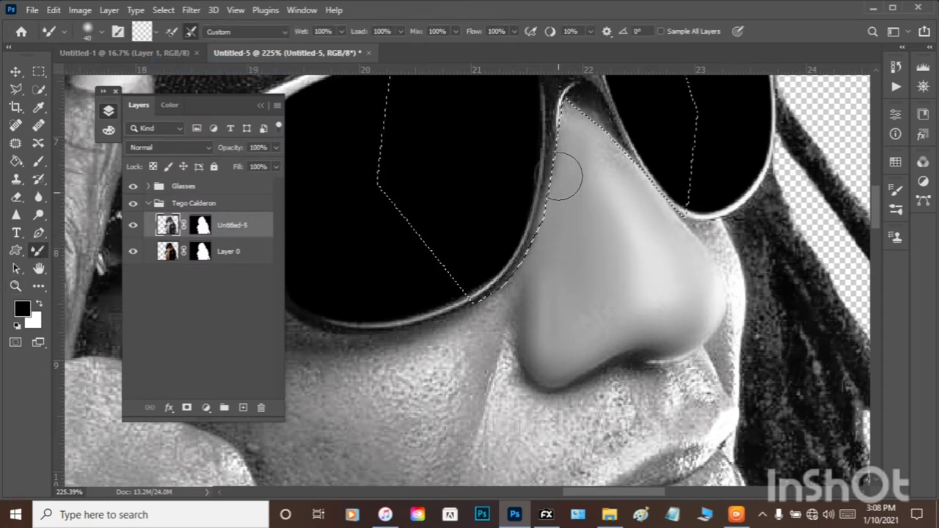
left_click_drag(575, 126, 621, 192)
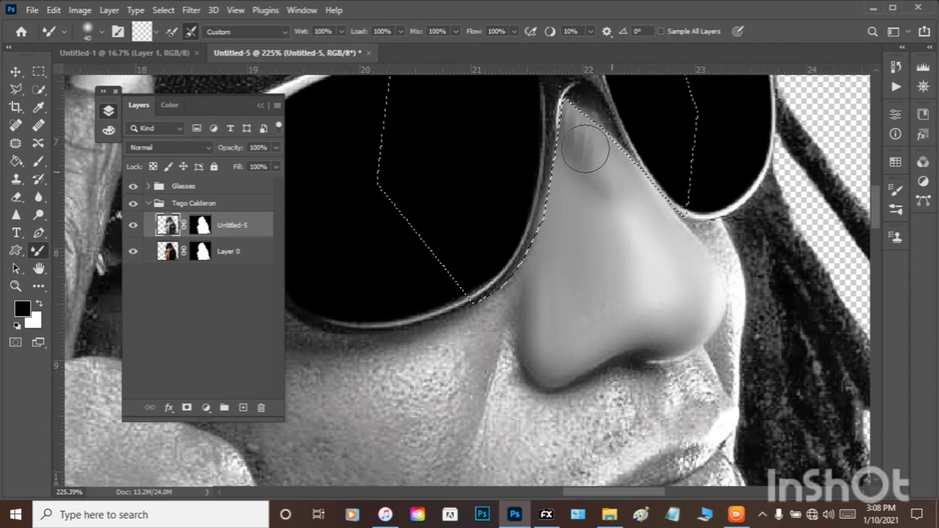
mouse_move(572, 154)
left_mouse_down()
mouse_move(622, 228)
mouse_move(583, 157)
left_mouse_up()
left_click_drag(631, 182, 571, 109)
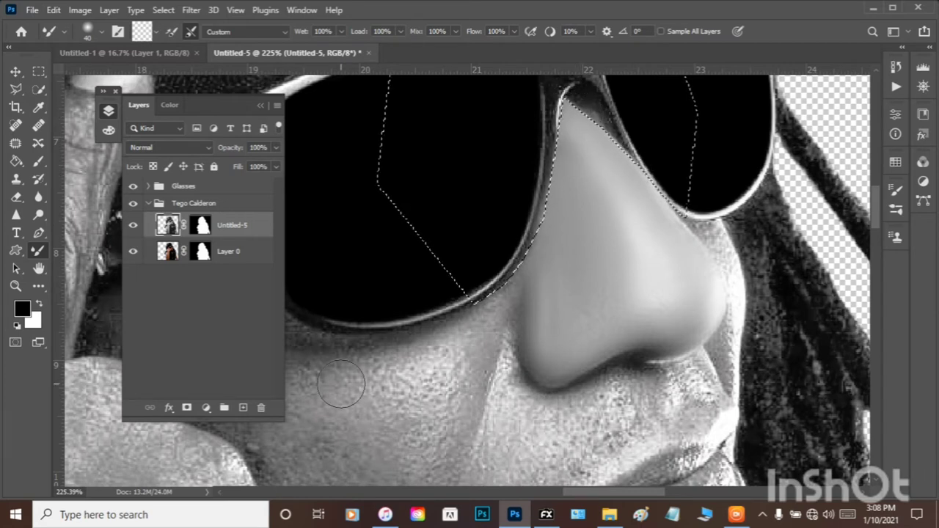
- Drop the selection and outline the lower edge of the nearer lens frame and the temple arm with the Polygonal Lasso
key("ctrl+d")
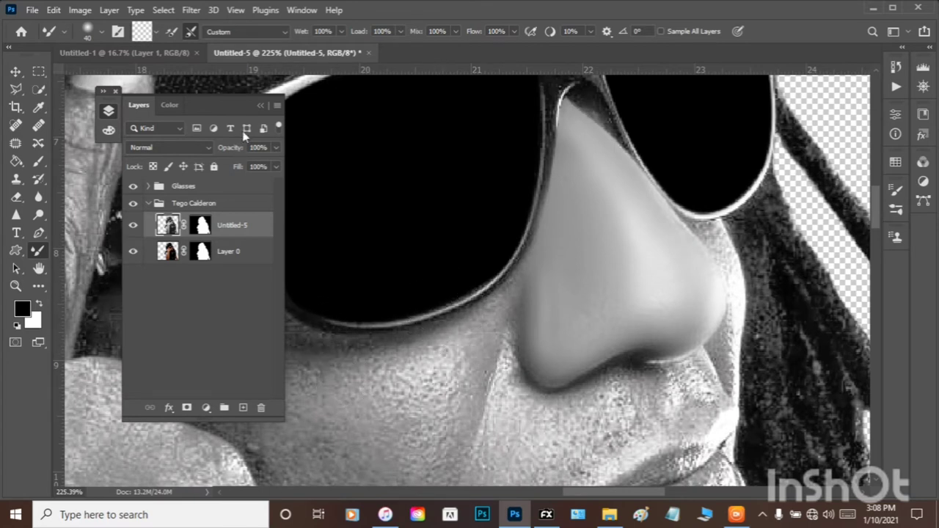
left_click(260, 107)
left_click(17, 89)
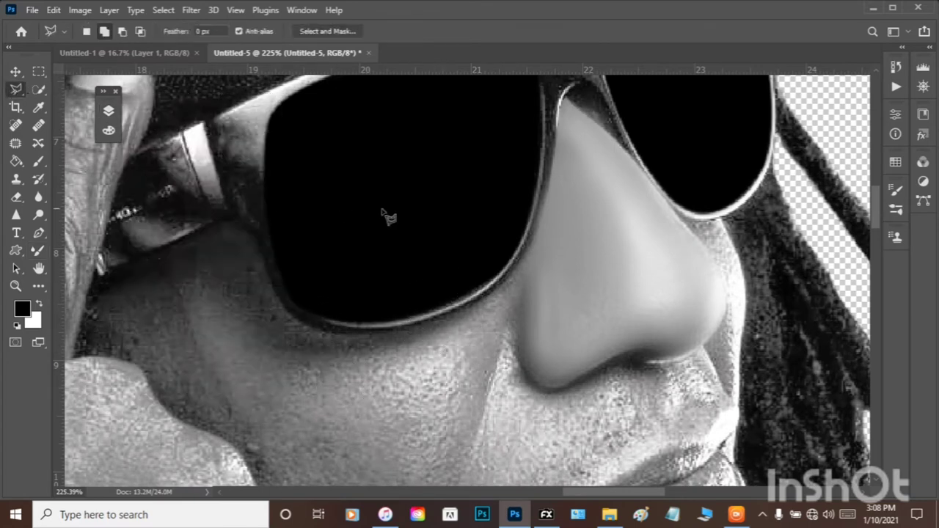
left_click(549, 190)
left_click(534, 244)
left_click(451, 315)
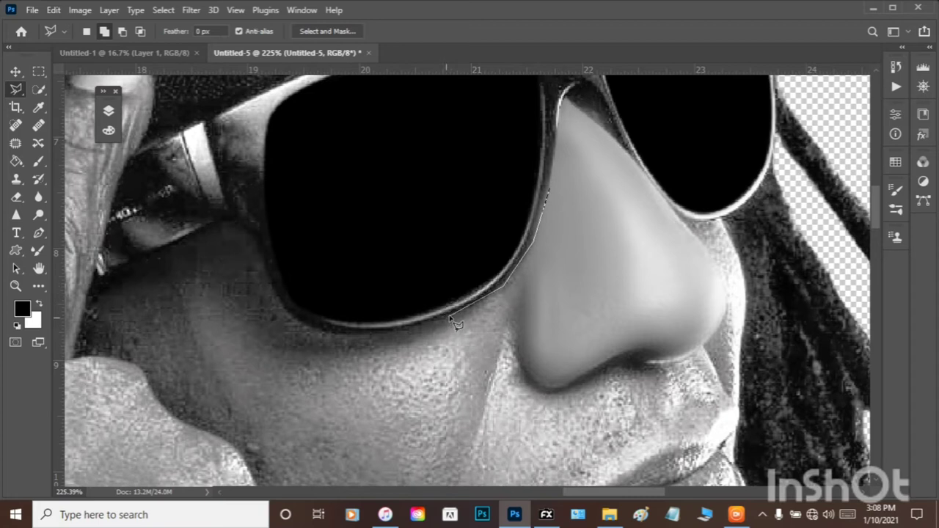
left_click(394, 331)
left_click(251, 226)
left_click(218, 220)
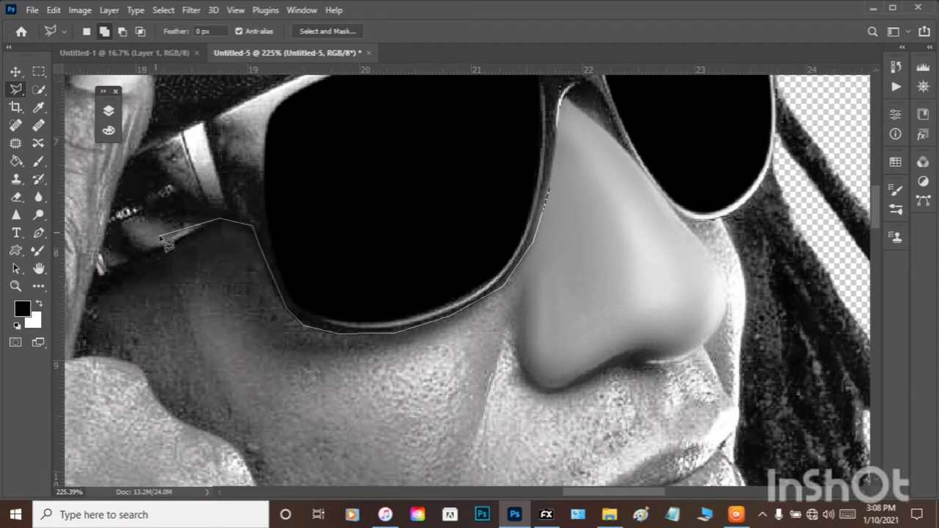
left_click(120, 262)
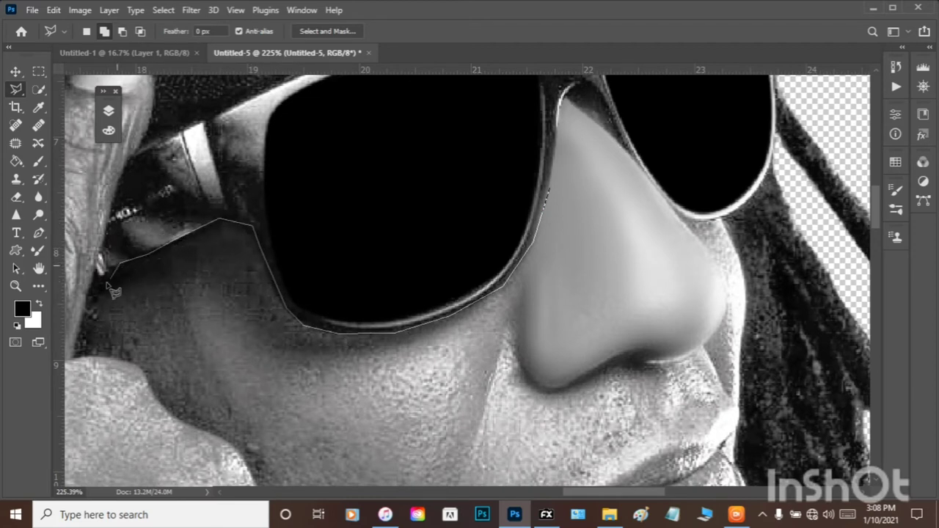
left_click(100, 286)
left_click(85, 284)
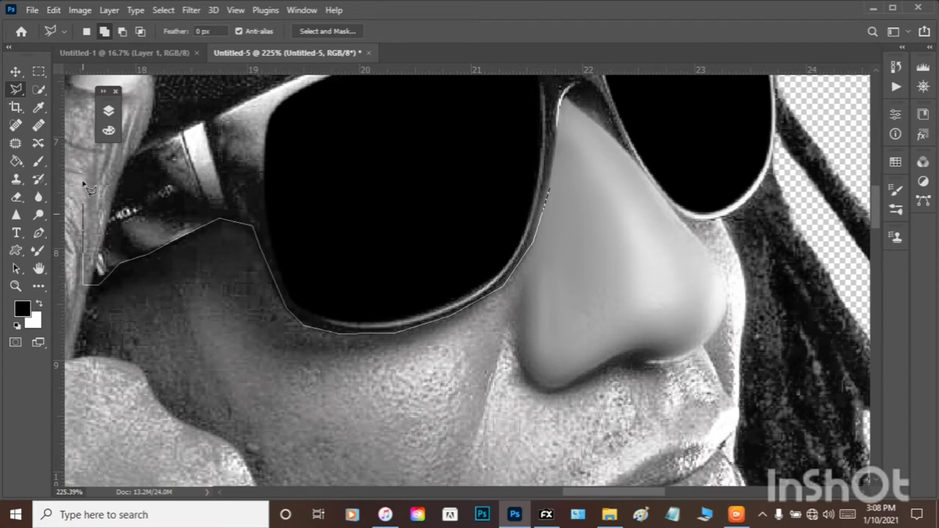
- Continue the outline over the top of the sunglasses, around the farther lens and under the bridge, and close the selection
left_click(101, 99)
scroll(387, 83, "up", 3)
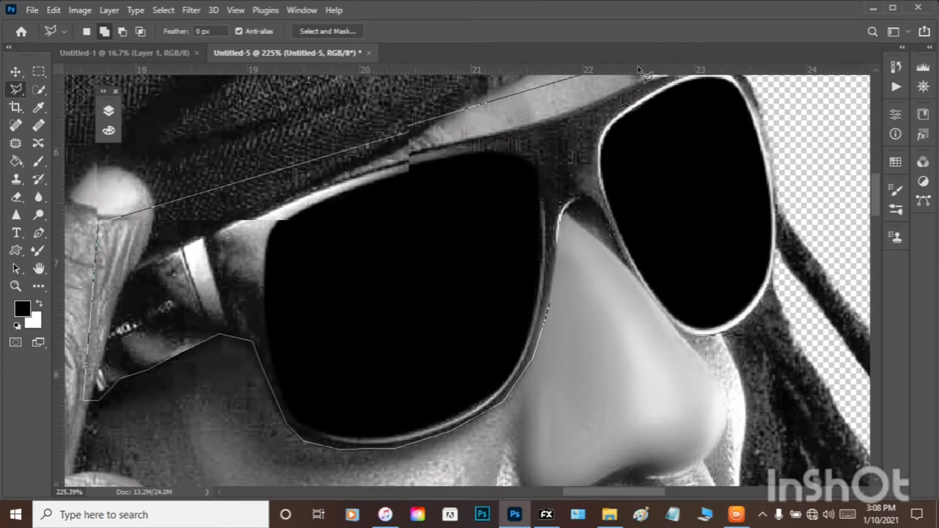
left_click(737, 83)
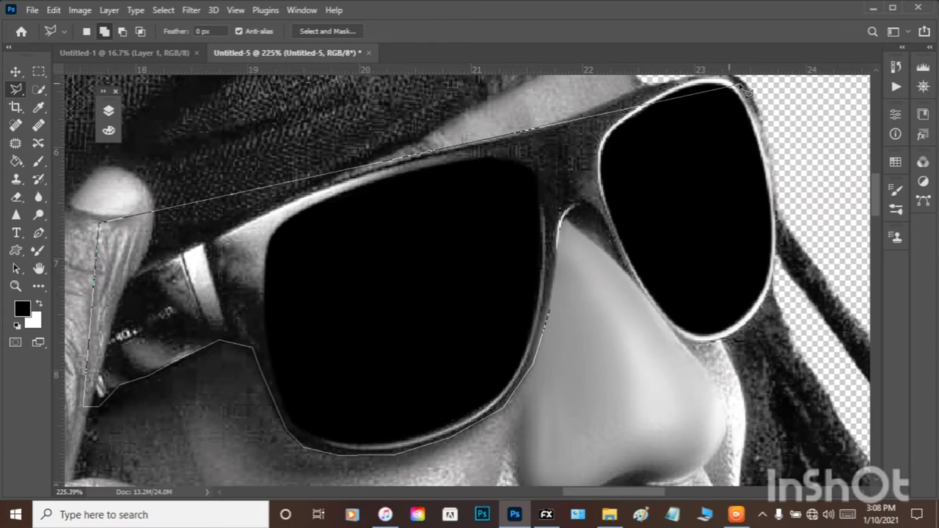
left_click(806, 222)
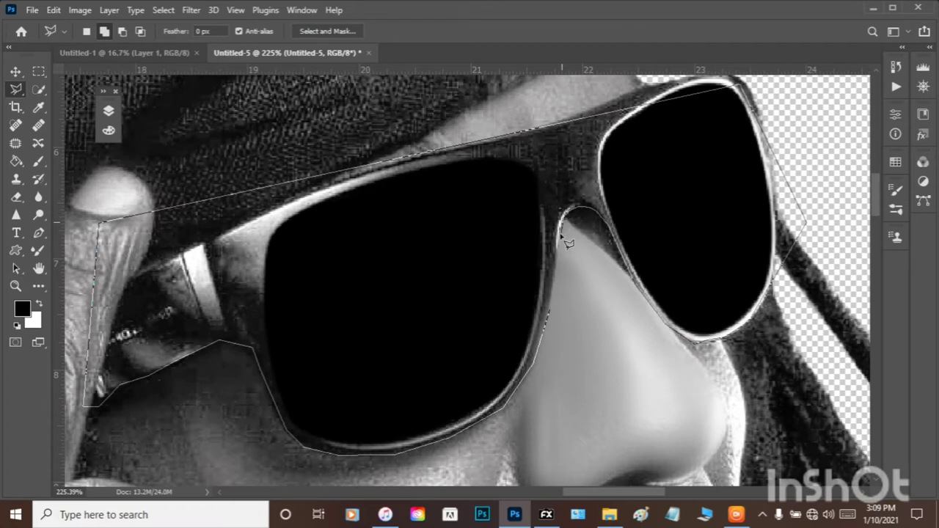
double_click(559, 321)
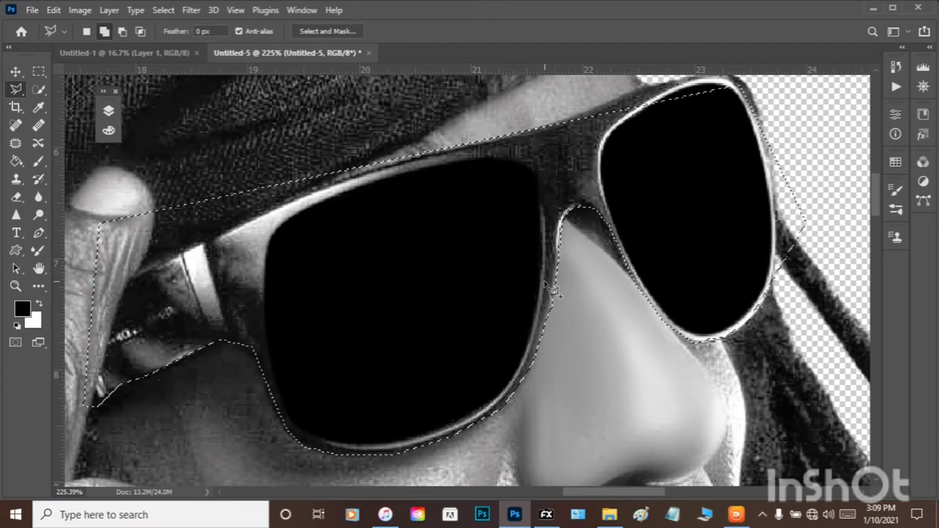
- Invert the sunglasses selection and smooth the cheek skin below the nearer lens with the Mixer Brush at size 40
scroll(639, 277, "down", 4)
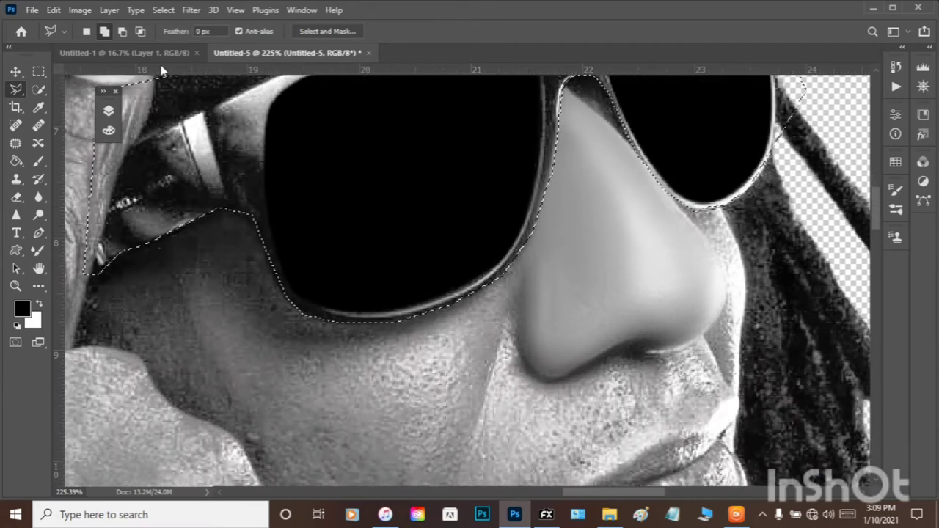
left_click(166, 12)
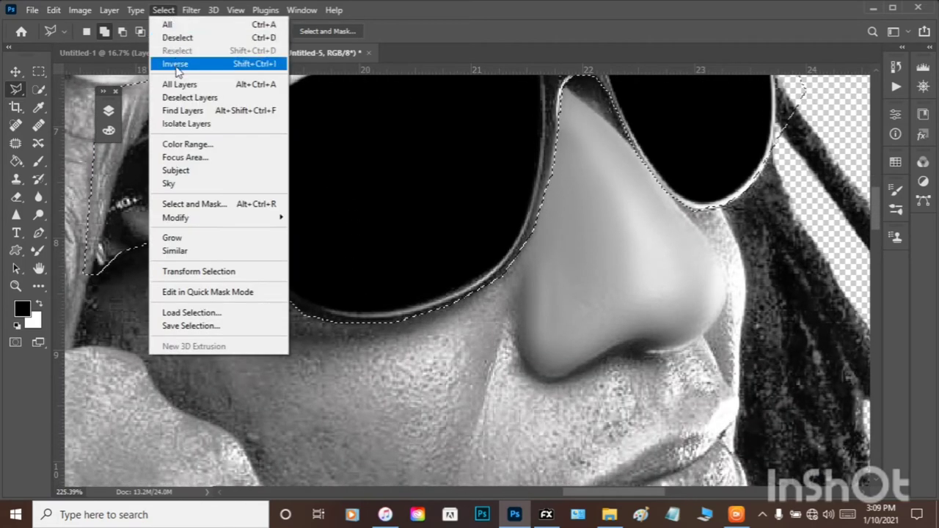
left_click(175, 64)
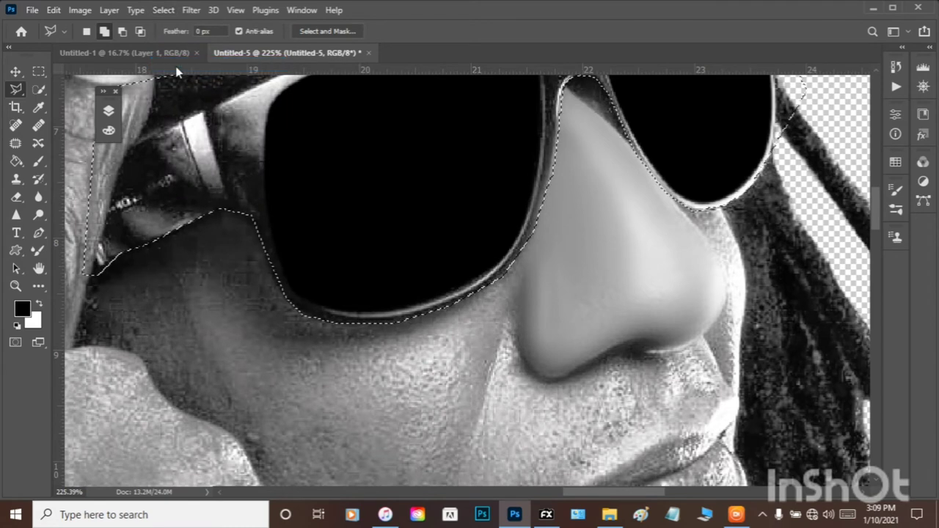
left_click(38, 250)
mouse_move(223, 298)
left_mouse_down()
mouse_move(247, 322)
mouse_move(247, 287)
mouse_move(265, 377)
left_mouse_up()
mouse_move(372, 375)
left_mouse_down()
mouse_move(313, 371)
mouse_move(264, 341)
mouse_move(336, 370)
mouse_move(355, 388)
mouse_move(306, 374)
mouse_move(294, 352)
mouse_move(285, 372)
mouse_move(257, 337)
mouse_move(246, 340)
mouse_move(233, 317)
left_mouse_up()
- Enlarge the Mixer Brush to 80 and smooth the cheek from the temple arm down toward the middle of the face
key("bracketright")
key("bracketright")
key("bracketright")
key("bracketright")
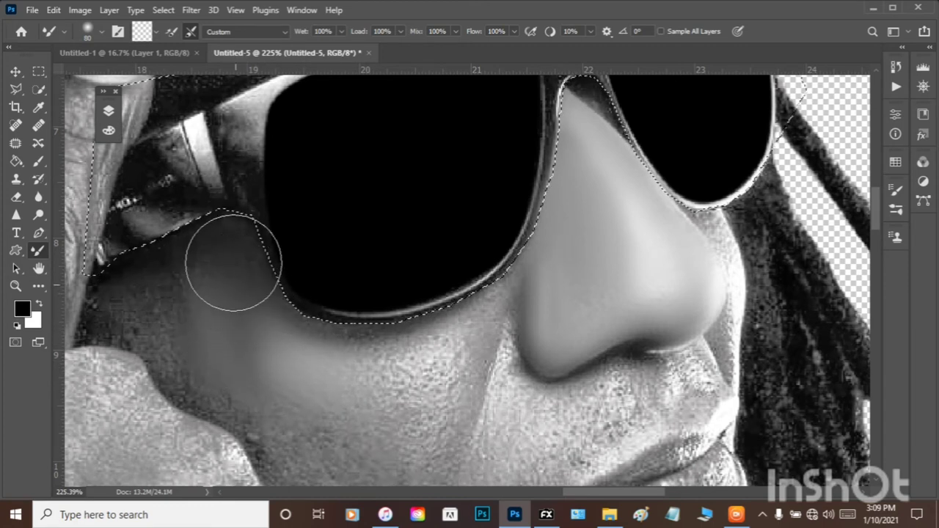
mouse_move(234, 262)
left_mouse_down()
mouse_move(216, 311)
mouse_move(216, 290)
mouse_move(183, 290)
mouse_move(181, 271)
mouse_move(175, 283)
mouse_move(166, 305)
mouse_move(177, 312)
mouse_move(180, 344)
mouse_move(175, 316)
mouse_move(221, 324)
mouse_move(320, 374)
mouse_move(313, 368)
mouse_move(381, 339)
mouse_move(305, 367)
mouse_move(289, 347)
mouse_move(301, 353)
mouse_move(298, 372)
mouse_move(365, 407)
mouse_move(420, 366)
mouse_move(422, 407)
mouse_move(419, 370)
left_mouse_up()
scroll(421, 394, "down", 2)
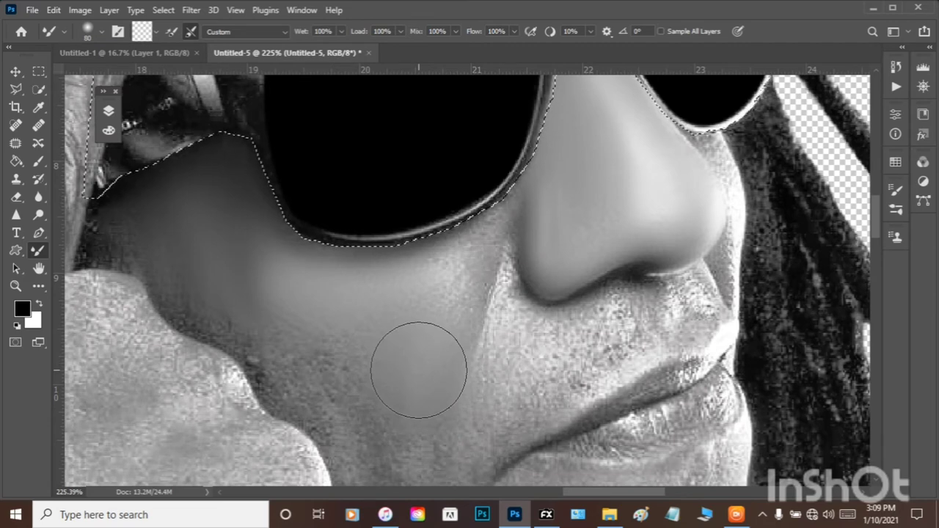
- Reduce the Mixer Brush to 50 and smooth the cheek along the lens frame near the nose and across toward the hand
key("bracketleft")
key("bracketleft")
key("bracketleft")
scroll(419, 370, "up", 3)
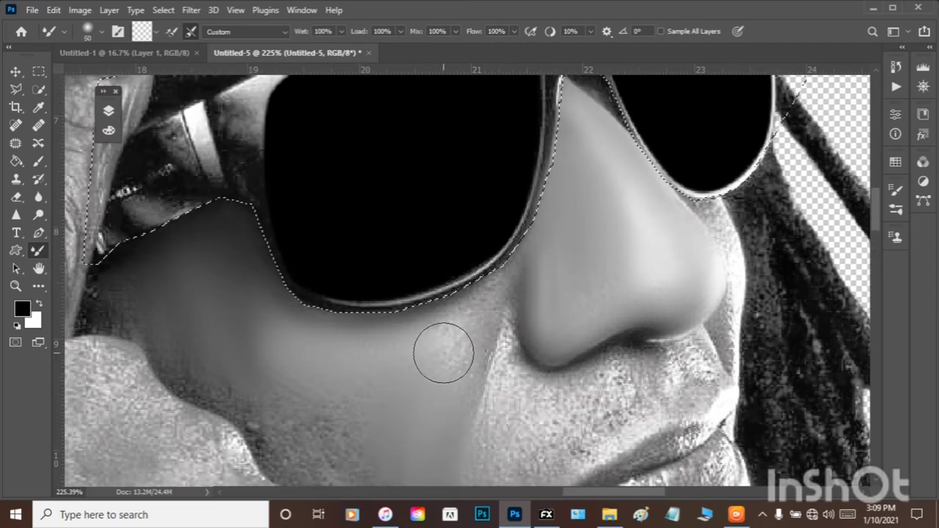
mouse_move(466, 318)
left_mouse_down()
mouse_move(496, 276)
mouse_move(471, 316)
mouse_move(438, 329)
mouse_move(435, 343)
mouse_move(403, 346)
mouse_move(449, 355)
mouse_move(454, 385)
mouse_move(452, 368)
mouse_move(386, 396)
mouse_move(384, 386)
mouse_move(277, 377)
left_mouse_up()
- Smooth the cheek edge along the hand and the skin between the nose and the upper lip
scroll(277, 377, "down", 3)
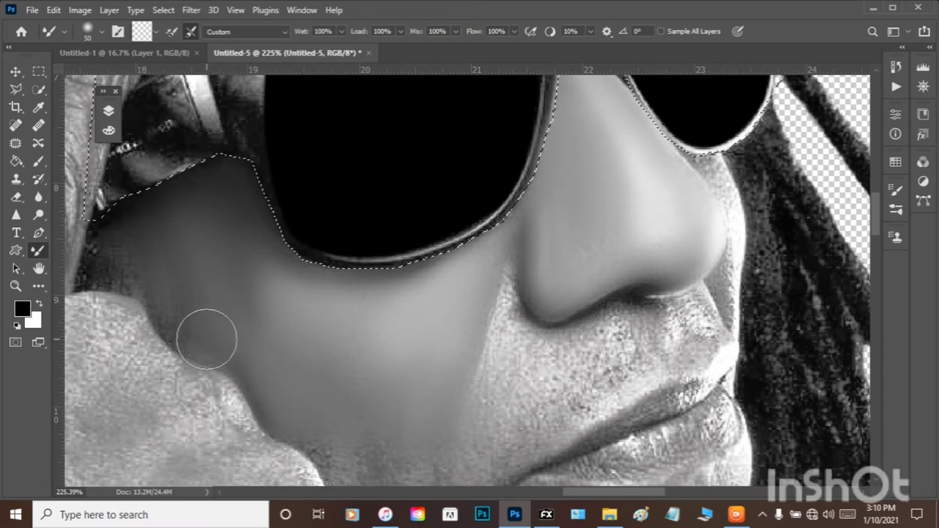
mouse_move(186, 319)
left_mouse_down()
mouse_move(237, 343)
mouse_move(224, 341)
mouse_move(199, 296)
mouse_move(149, 265)
mouse_move(94, 263)
mouse_move(116, 244)
mouse_move(354, 281)
mouse_move(509, 394)
mouse_move(510, 406)
mouse_move(507, 350)
mouse_move(494, 402)
mouse_move(501, 362)
mouse_move(505, 422)
mouse_move(515, 338)
mouse_move(516, 359)
mouse_move(535, 367)
mouse_move(560, 349)
mouse_move(576, 378)
mouse_move(571, 392)
mouse_move(567, 377)
mouse_move(596, 325)
mouse_move(597, 360)
mouse_move(615, 352)
mouse_move(572, 356)
mouse_move(557, 396)
left_mouse_up()
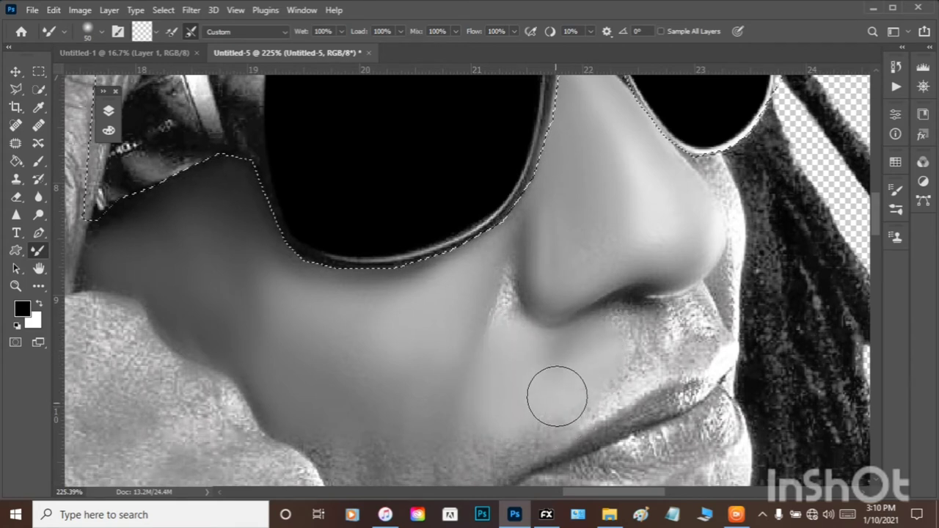
mouse_move(559, 357)
left_mouse_down()
mouse_move(565, 367)
mouse_move(639, 359)
left_mouse_up()
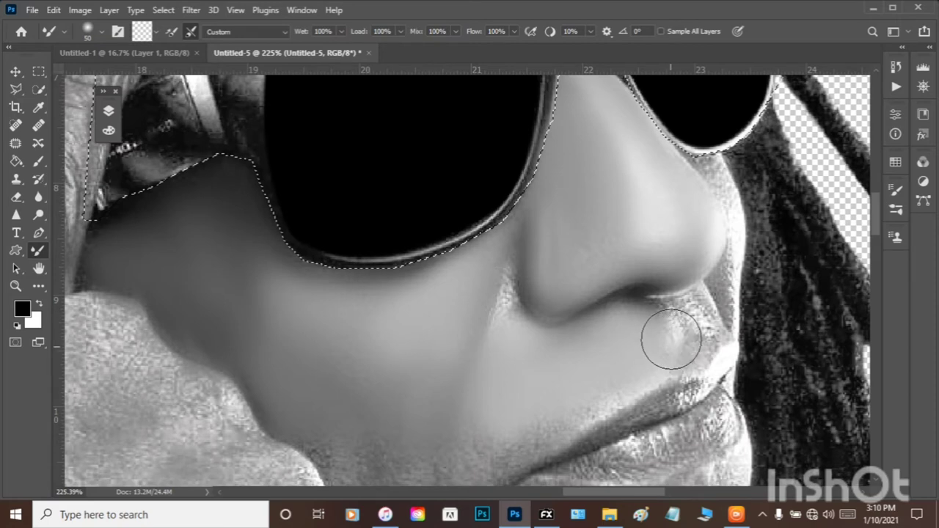
- Smooth the skin around the corner of the mouth and down toward the jaw with the Mixer Brush at size 50
scroll(616, 315, "down", 2)
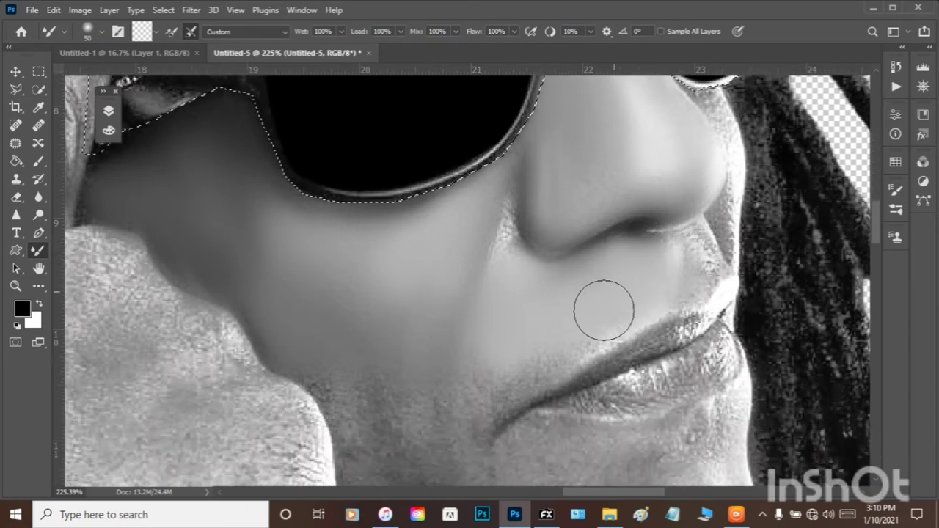
scroll(604, 310, "down", 2)
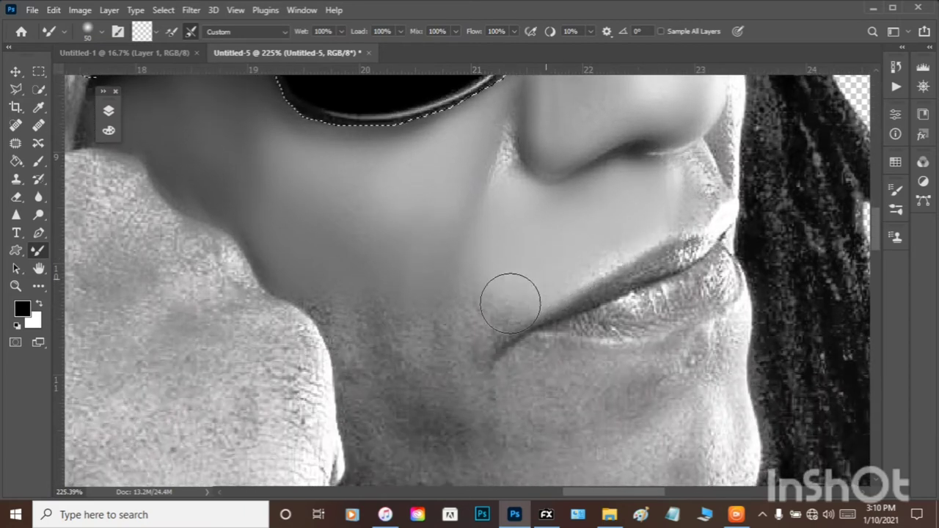
mouse_move(511, 303)
left_mouse_down()
mouse_move(480, 327)
mouse_move(518, 296)
left_mouse_up()
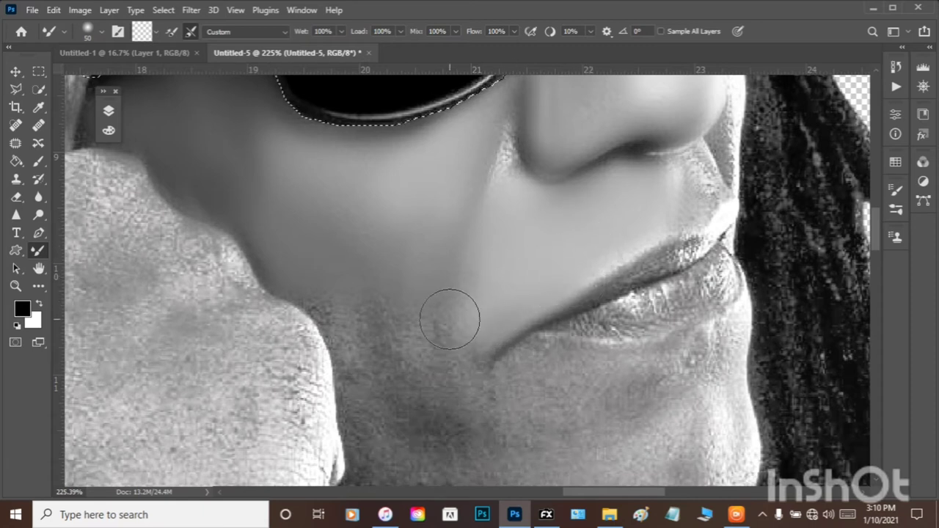
mouse_move(450, 318)
left_mouse_down()
mouse_move(420, 326)
mouse_move(437, 355)
mouse_move(466, 306)
mouse_move(447, 388)
left_mouse_up()
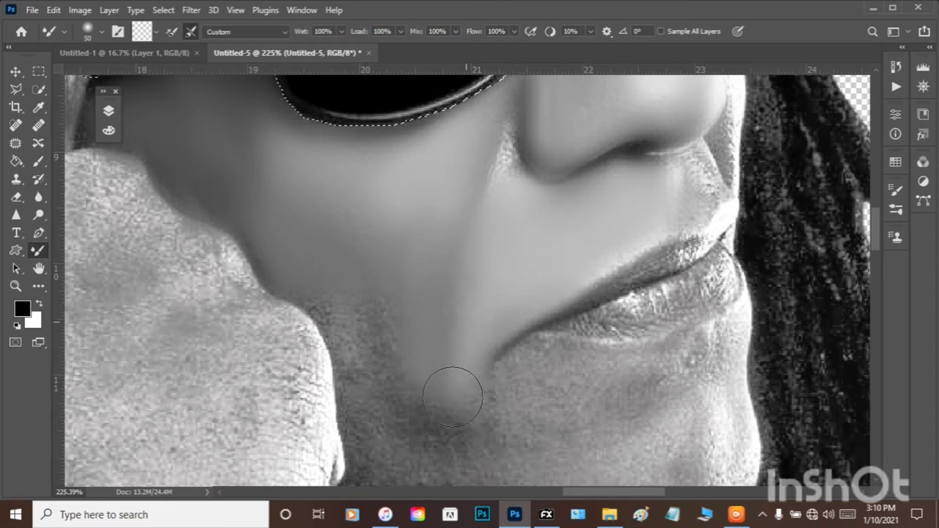
- Smooth the chin skin below the lower lip using the Mixer Brush at size 70
scroll(462, 360, "down", 3)
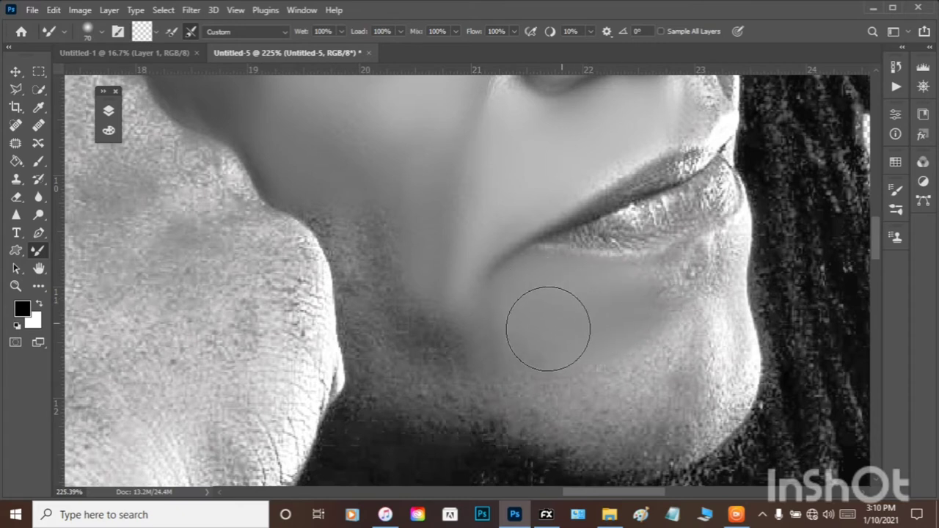
scroll(557, 396, "up", 2)
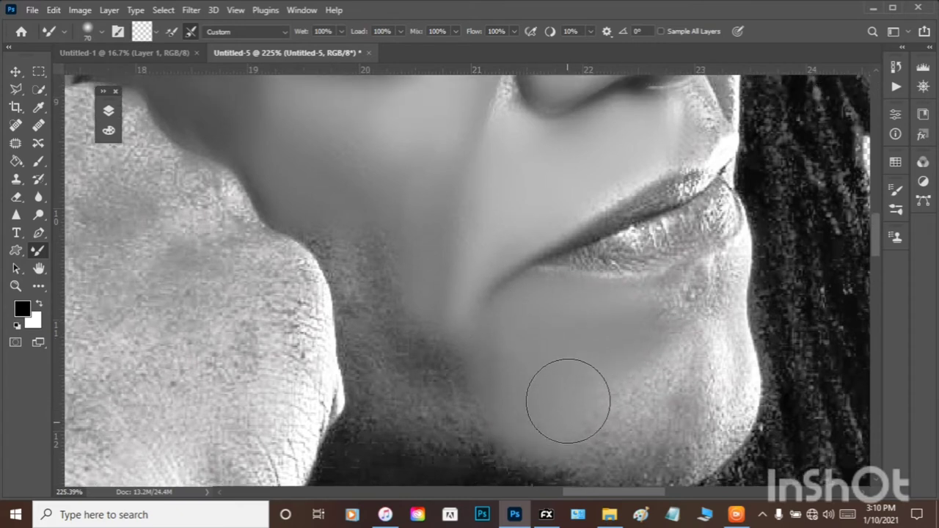
scroll(567, 401, "up", 2)
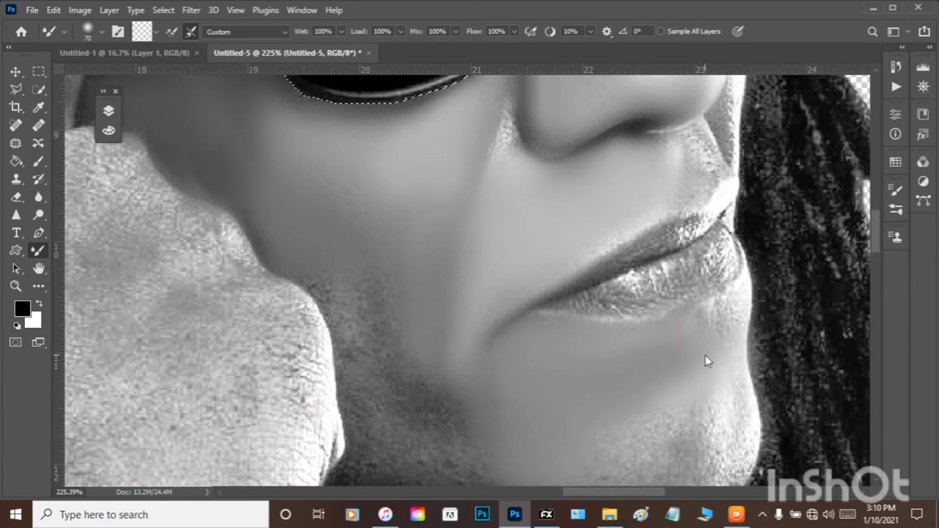
- Reduce the Mixer Brush to 30 and smooth the far edge of the chin below the lower lip
key("bracketleft")
key("bracketleft")
key("bracketleft")
key("bracketleft")
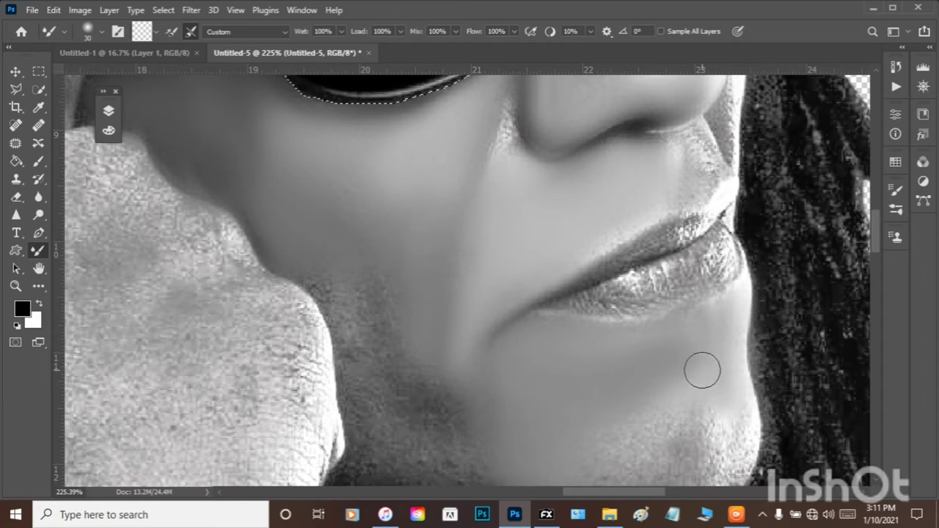
- Smooth the groove above the upper lip, the skin under the nostril and the fold beside the nose with the size 30 brush
scroll(685, 332, "up", 3)
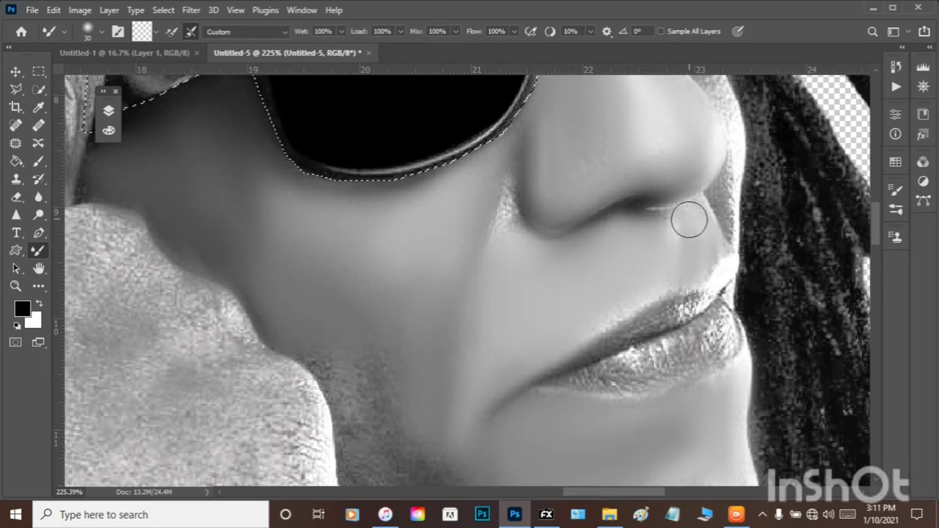
left_click_drag(689, 221, 651, 230)
scroll(532, 257, "up", 3)
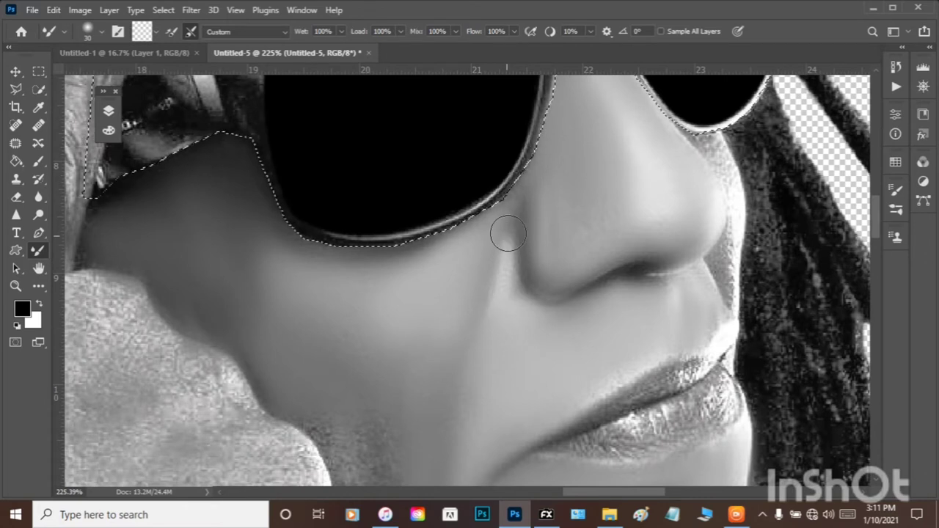
- Smooth the far cheek edge beside the nose and the skin at the nose bridge with the size 30 Mixer Brush
scroll(440, 243, "down", 1)
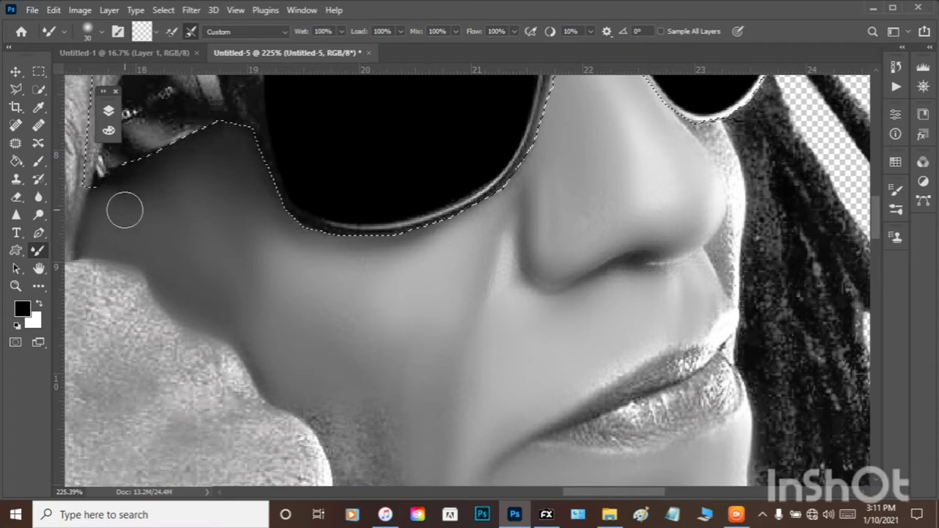
scroll(180, 210, "down", 3)
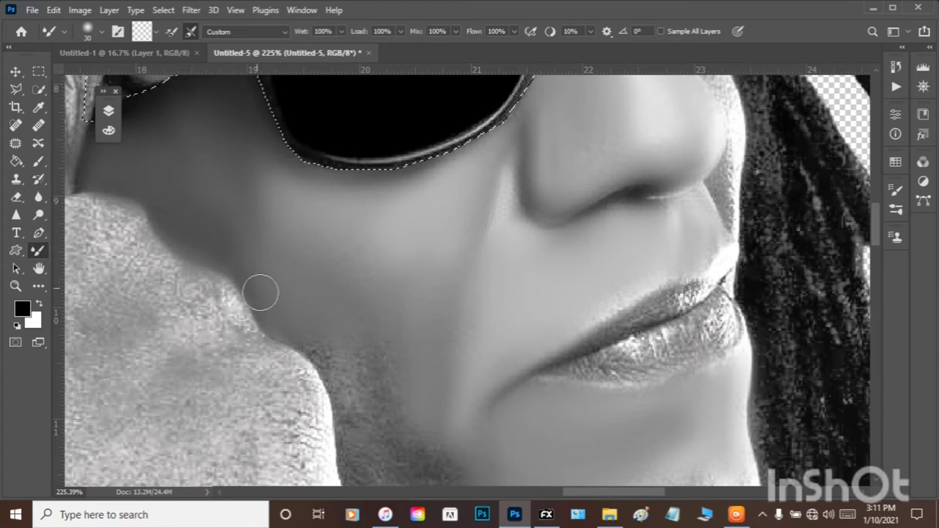
scroll(266, 293, "down", 1)
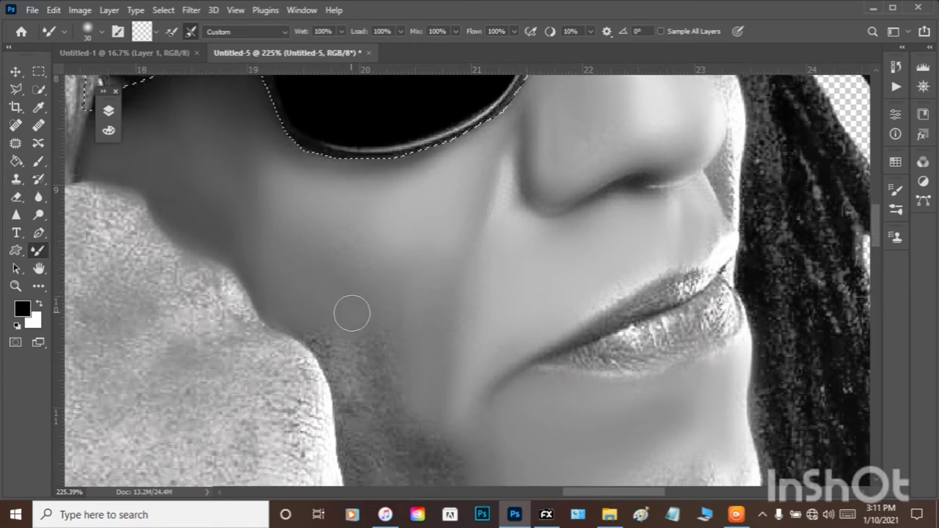
scroll(595, 292, "up", 5)
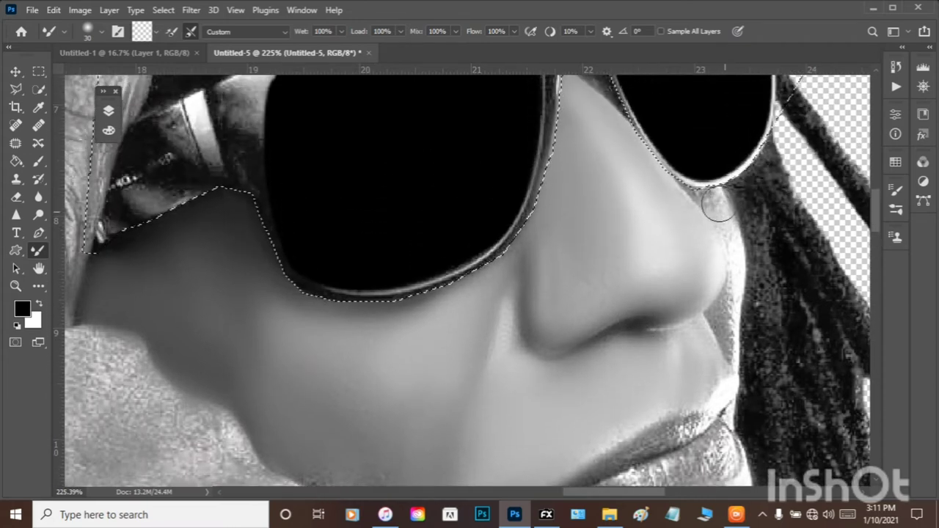
mouse_move(724, 210)
left_mouse_down()
mouse_move(720, 208)
mouse_move(745, 256)
mouse_move(744, 231)
mouse_move(747, 302)
mouse_move(733, 304)
mouse_move(733, 328)
mouse_move(733, 297)
mouse_move(734, 355)
left_mouse_up()
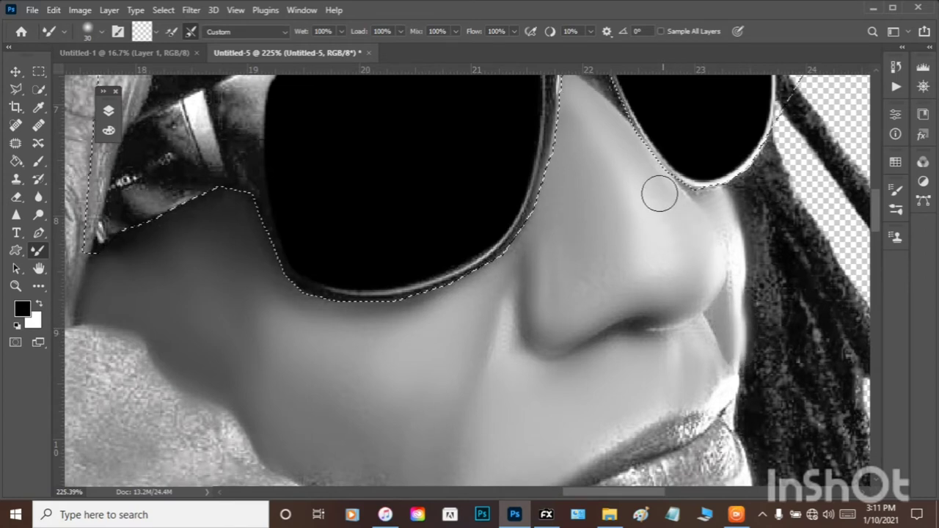
scroll(646, 176, "up", 3)
left_click_drag(619, 156, 582, 134)
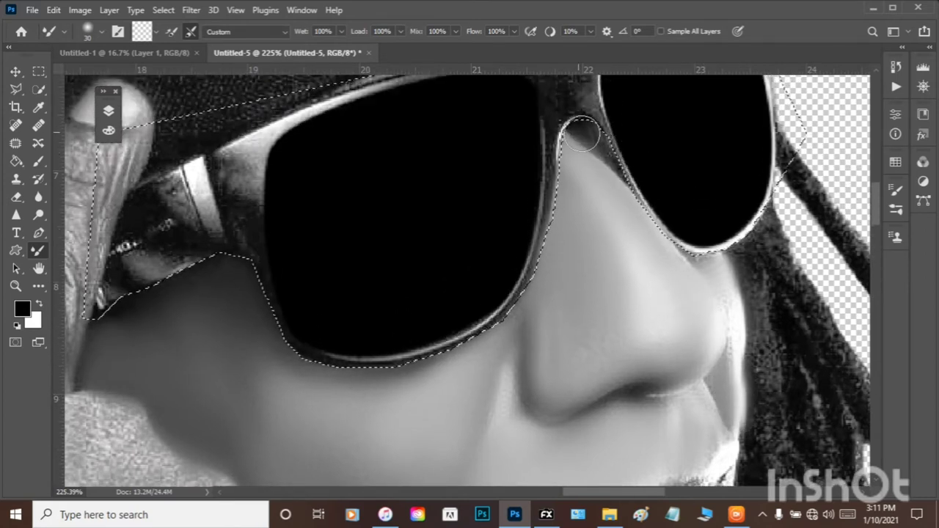
- Enlarge the Mixer Brush to 45 and up to 60 while smoothing the chin tip and the jaw skin toward the hand
scroll(650, 239, "down", 5)
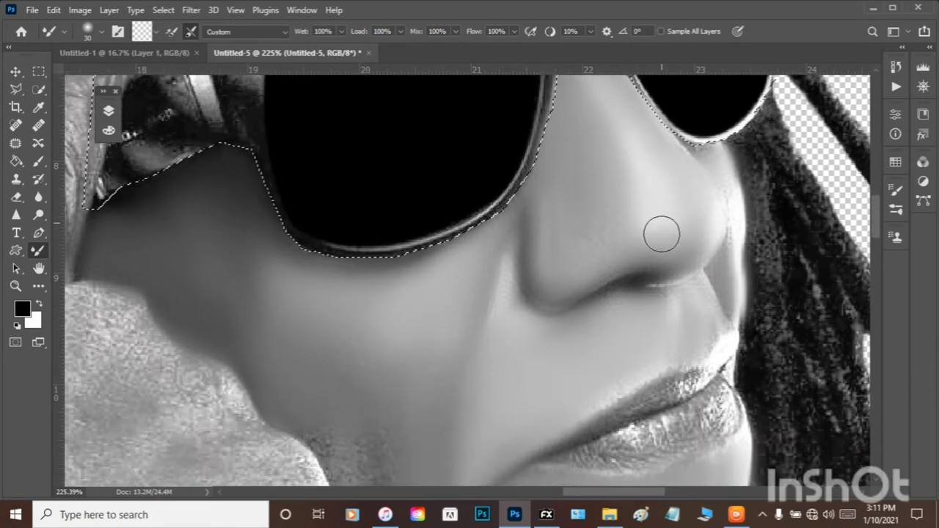
scroll(659, 240, "down", 5)
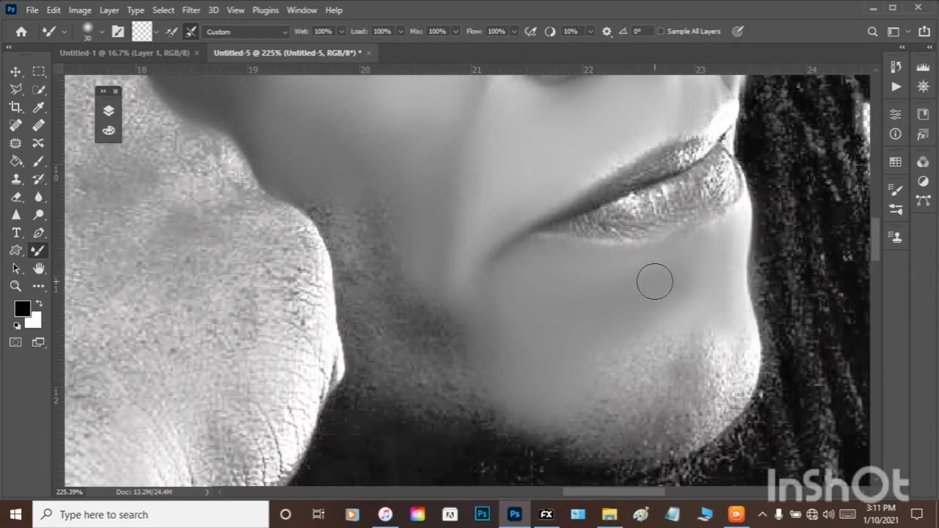
mouse_move(745, 360)
left_mouse_down()
mouse_move(740, 381)
mouse_move(732, 329)
mouse_move(695, 358)
mouse_move(734, 337)
left_mouse_up()
scroll(738, 382, "down", 2)
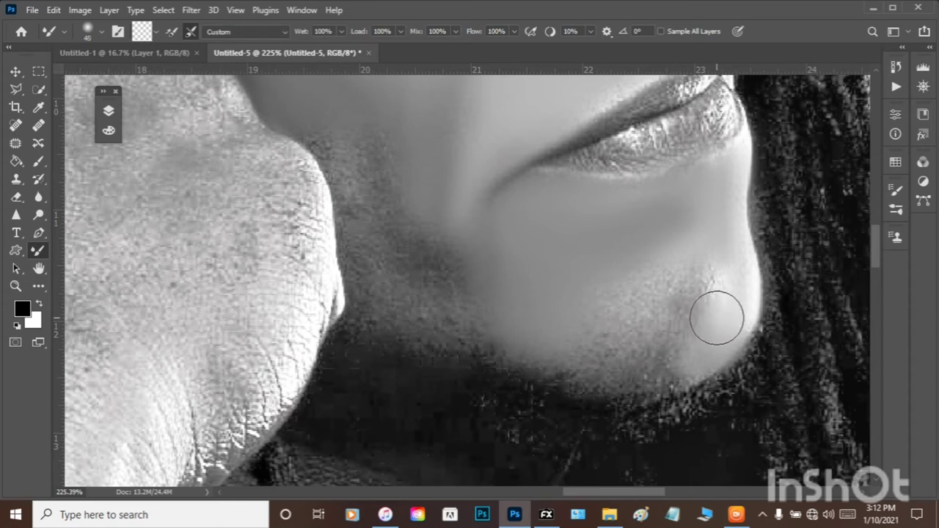
key("bracketright")
mouse_move(717, 318)
left_mouse_down()
mouse_move(700, 286)
mouse_move(658, 294)
mouse_move(632, 336)
mouse_move(613, 320)
mouse_move(617, 312)
mouse_move(673, 351)
mouse_move(649, 361)
mouse_move(661, 358)
mouse_move(560, 359)
mouse_move(513, 335)
mouse_move(481, 334)
mouse_move(418, 235)
mouse_move(420, 209)
mouse_move(417, 249)
mouse_move(392, 233)
mouse_move(381, 191)
left_mouse_up()
mouse_move(363, 144)
left_mouse_down()
mouse_move(325, 129)
mouse_move(343, 134)
mouse_move(365, 165)
mouse_move(371, 197)
mouse_move(376, 183)
mouse_move(385, 282)
mouse_move(432, 315)
mouse_move(389, 309)
mouse_move(389, 285)
left_mouse_up()
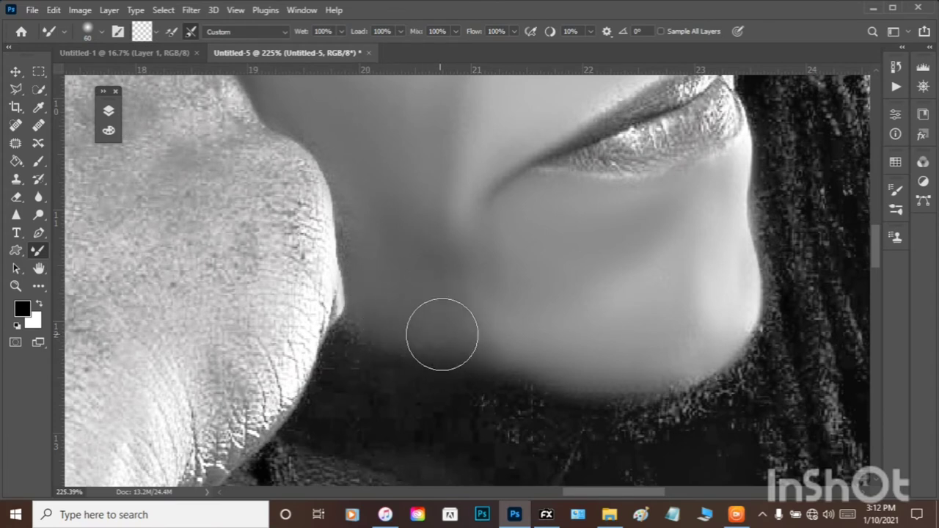
- Reduce the Mixer Brush to 30 and smooth the jaw and cheek skin bordering the hand
scroll(491, 273, "up", 2)
scroll(494, 276, "down", 1)
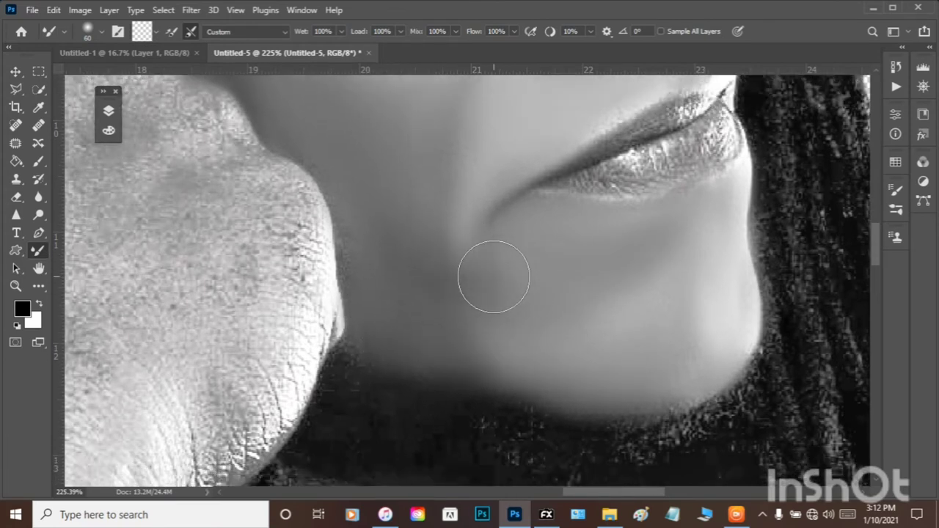
key("bracketleft")
key("bracketleft")
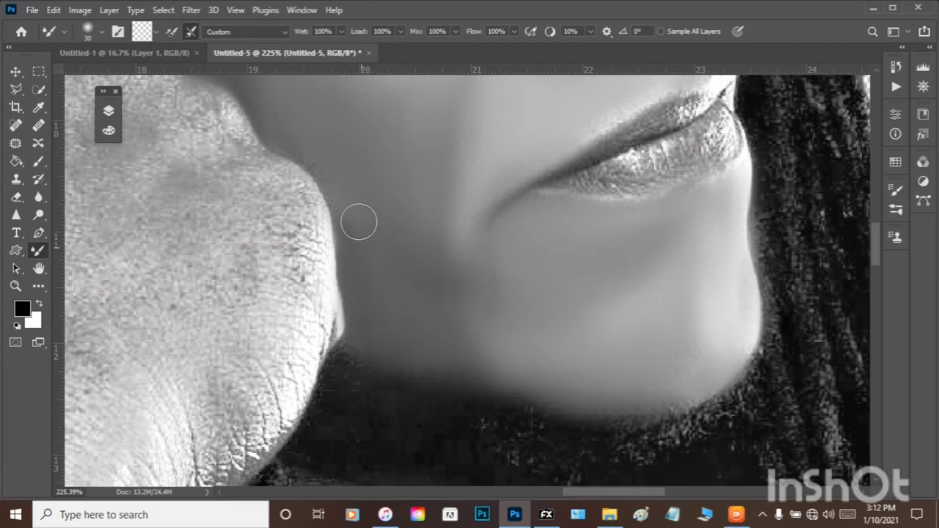
scroll(368, 269, "up", 3)
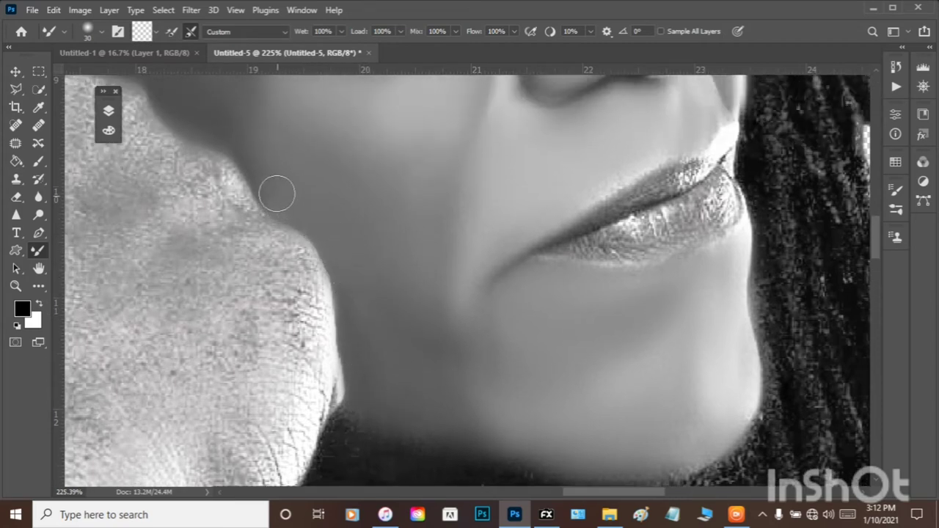
scroll(300, 197, "up", 3)
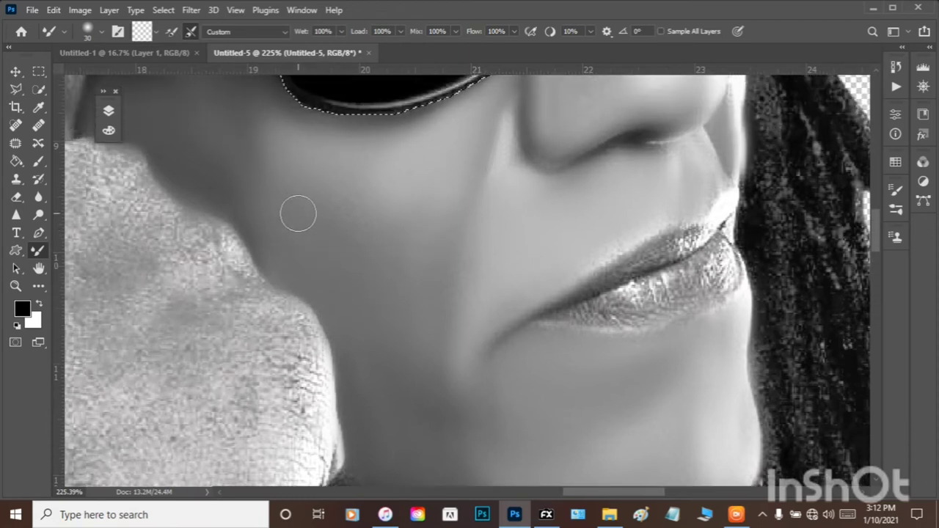
scroll(298, 213, "down", 2)
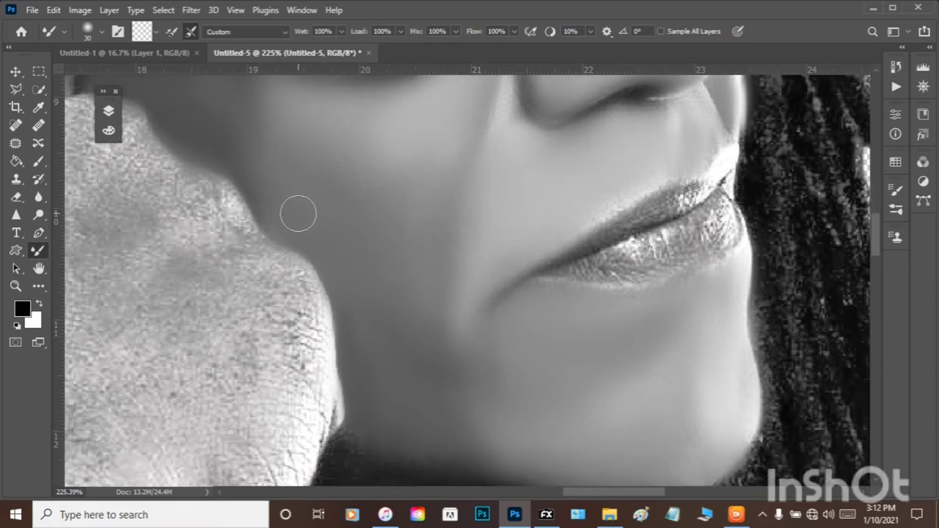
scroll(298, 213, "up", 3)
- Enlarge the Mixer Brush to 60 and smooth the knuckles and the side of the hand next to the jaw
key("bracketright")
key("bracketright")
key("bracketright")
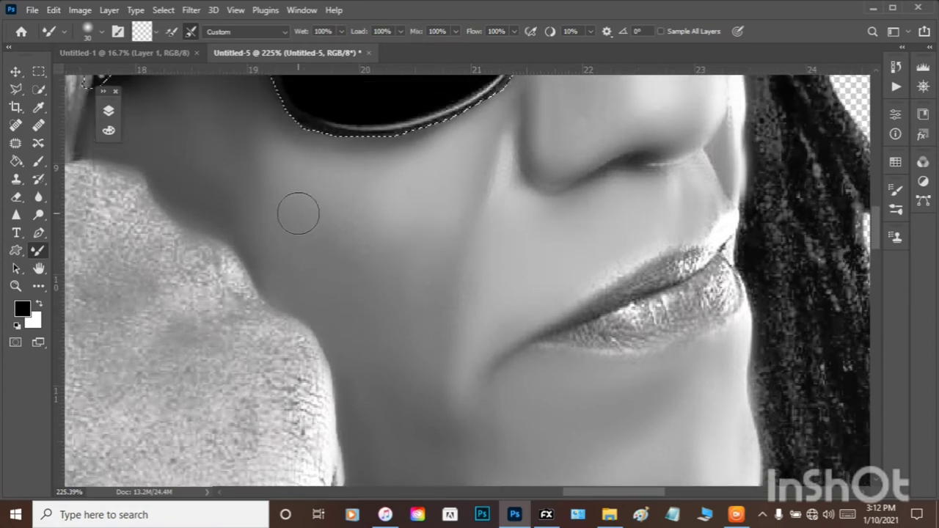
key("bracketright")
key("bracketright")
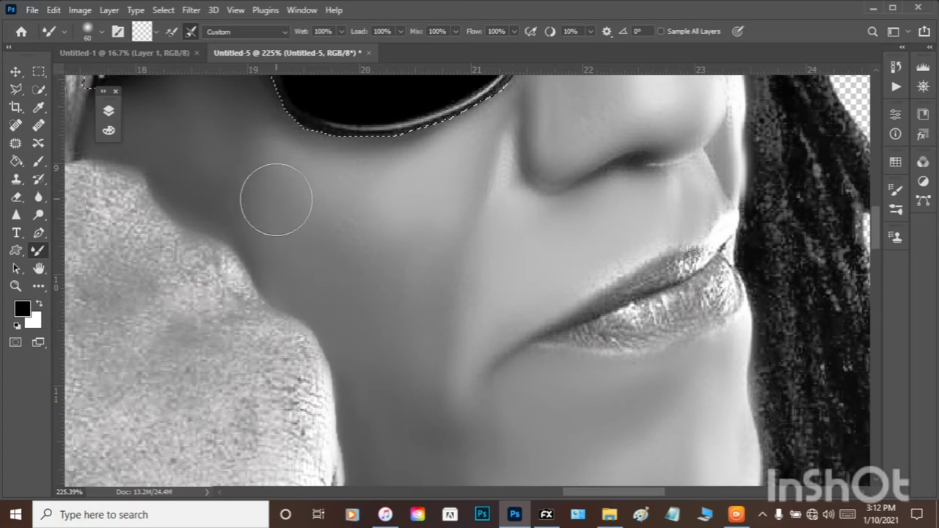
scroll(339, 227, "down", 1)
scroll(339, 228, "down", 2)
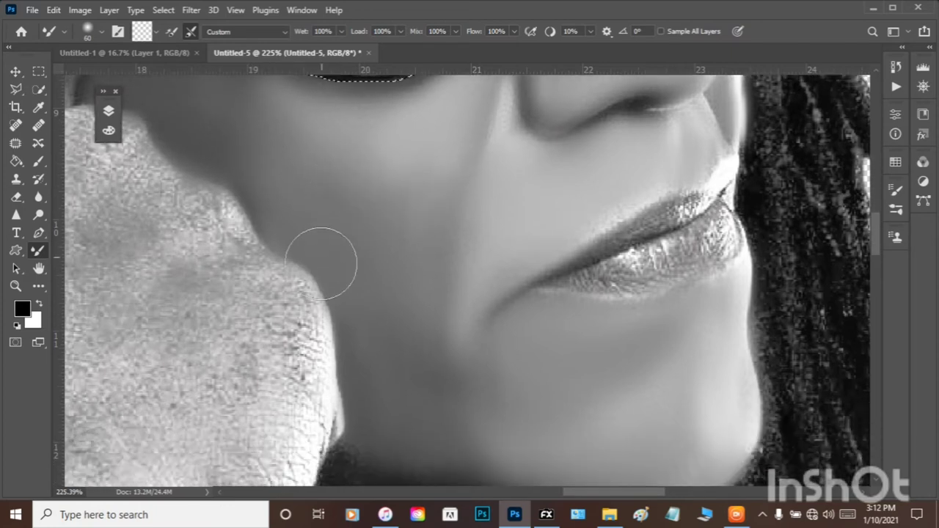
mouse_move(283, 314)
left_mouse_down()
mouse_move(260, 323)
mouse_move(265, 287)
mouse_move(231, 283)
mouse_move(166, 358)
mouse_move(246, 331)
mouse_move(286, 300)
mouse_move(241, 280)
mouse_move(246, 301)
mouse_move(250, 280)
mouse_move(248, 290)
mouse_move(278, 300)
mouse_move(298, 373)
mouse_move(287, 356)
mouse_move(306, 341)
mouse_move(293, 337)
mouse_move(299, 318)
mouse_move(279, 372)
mouse_move(276, 349)
mouse_move(256, 377)
mouse_move(249, 411)
left_mouse_up()
scroll(287, 357, "down", 4)
scroll(254, 399, "down", 3)
mouse_move(261, 365)
left_mouse_down()
mouse_move(218, 390)
mouse_move(265, 330)
left_mouse_up()
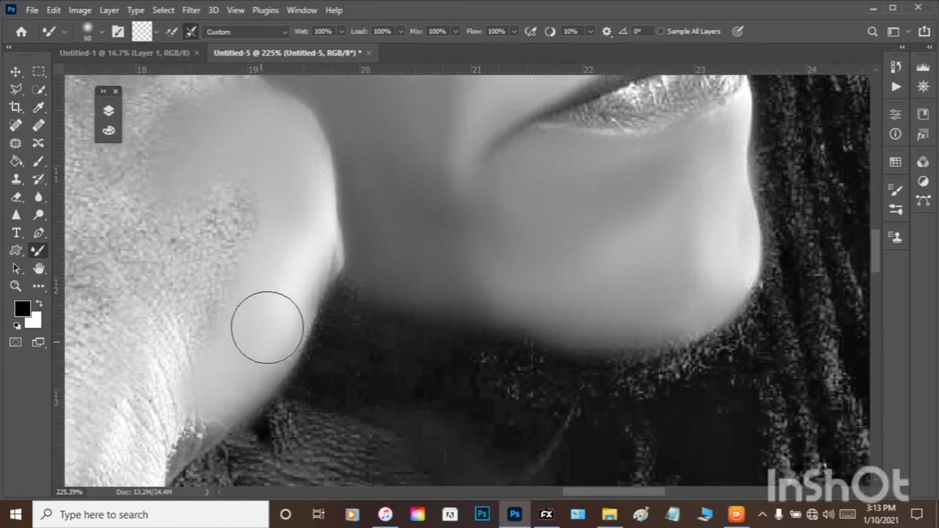
mouse_move(208, 286)
left_mouse_down()
mouse_move(197, 311)
mouse_move(229, 203)
mouse_move(193, 262)
mouse_move(234, 181)
mouse_move(188, 256)
mouse_move(184, 246)
mouse_move(210, 203)
mouse_move(215, 215)
mouse_move(187, 187)
mouse_move(154, 206)
mouse_move(154, 189)
mouse_move(112, 233)
mouse_move(193, 236)
mouse_move(132, 291)
mouse_move(144, 262)
left_mouse_up()
- Smooth the upper back of the hand below the raised finger with the size 60 Mixer Brush
scroll(188, 239, "up", 5)
scroll(367, 279, "up", 2)
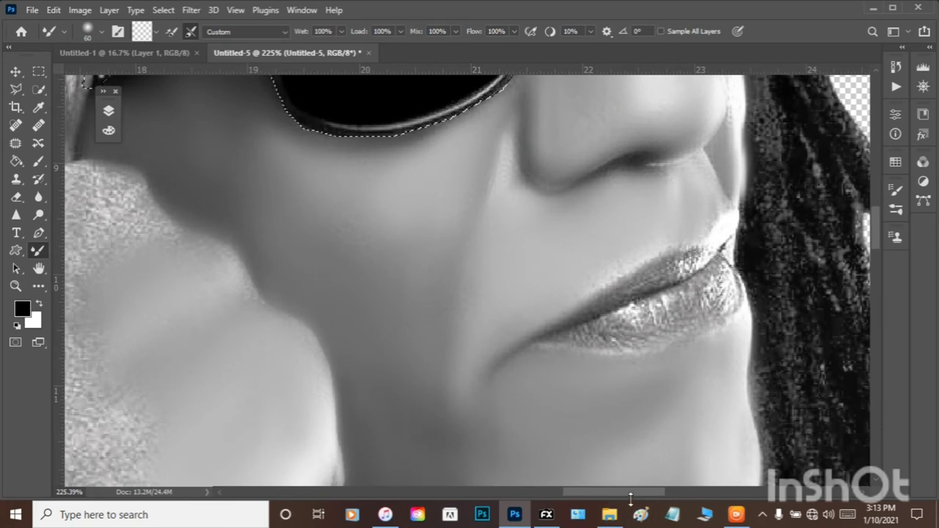
left_click_drag(630, 494, 605, 496)
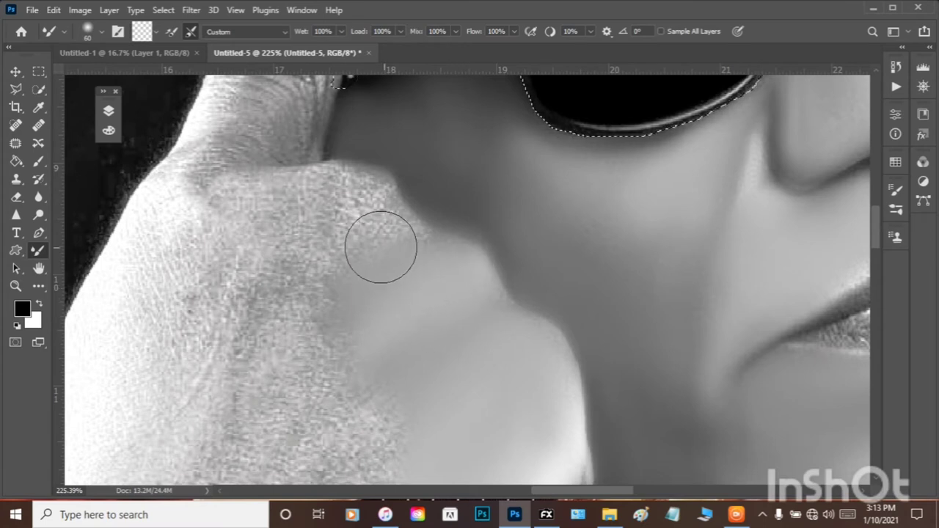
scroll(359, 253, "up", 3)
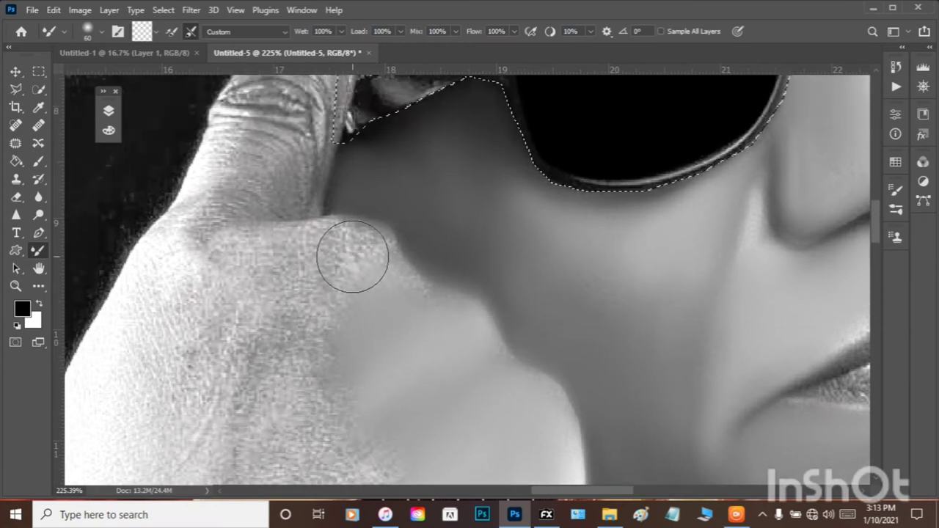
mouse_move(352, 256)
left_mouse_down()
mouse_move(274, 301)
mouse_move(285, 258)
mouse_move(204, 263)
mouse_move(333, 260)
mouse_move(341, 282)
mouse_move(351, 253)
mouse_move(332, 261)
mouse_move(344, 250)
mouse_move(344, 269)
mouse_move(370, 262)
mouse_move(358, 276)
mouse_move(372, 266)
mouse_move(373, 285)
mouse_move(367, 257)
mouse_move(399, 316)
mouse_move(422, 316)
mouse_move(260, 326)
mouse_move(268, 373)
mouse_move(323, 318)
mouse_move(319, 345)
mouse_move(280, 366)
mouse_move(207, 272)
left_mouse_up()
- Smooth the base of the raised finger below its knuckle and reduce the Mixer Brush to 45
scroll(207, 273, "up", 3)
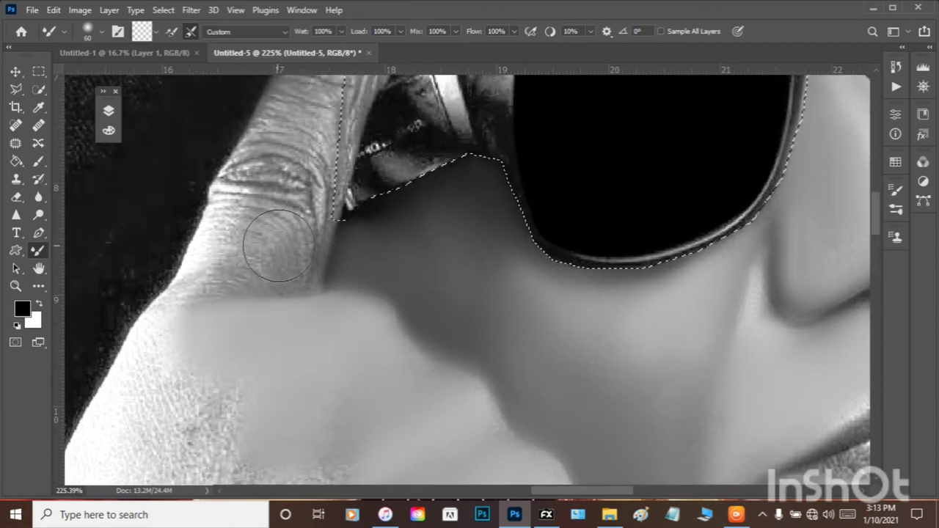
mouse_move(279, 246)
left_mouse_down()
mouse_move(273, 282)
mouse_move(234, 236)
mouse_move(195, 319)
left_mouse_up()
key("bracketleft")
key("bracketleft")
key("bracketleft")
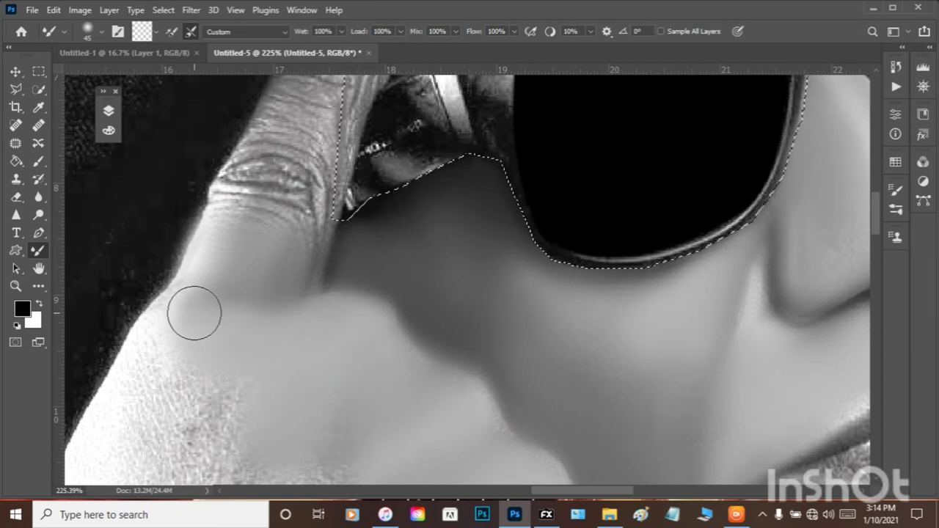
- Clear the selection around the sunglasses and smooth the raised finger between knuckle and nail with the Mixer Brush at size 45
left_click(38, 71)
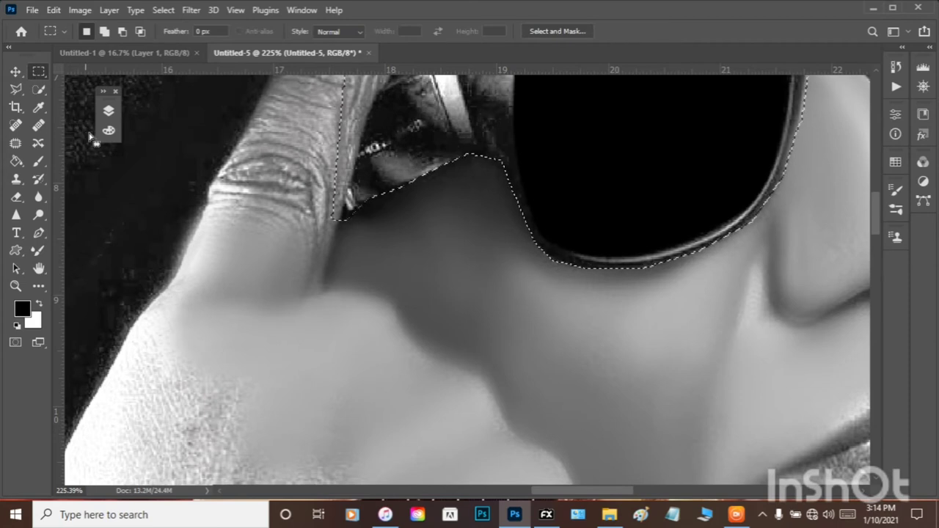
key("ctrl+d")
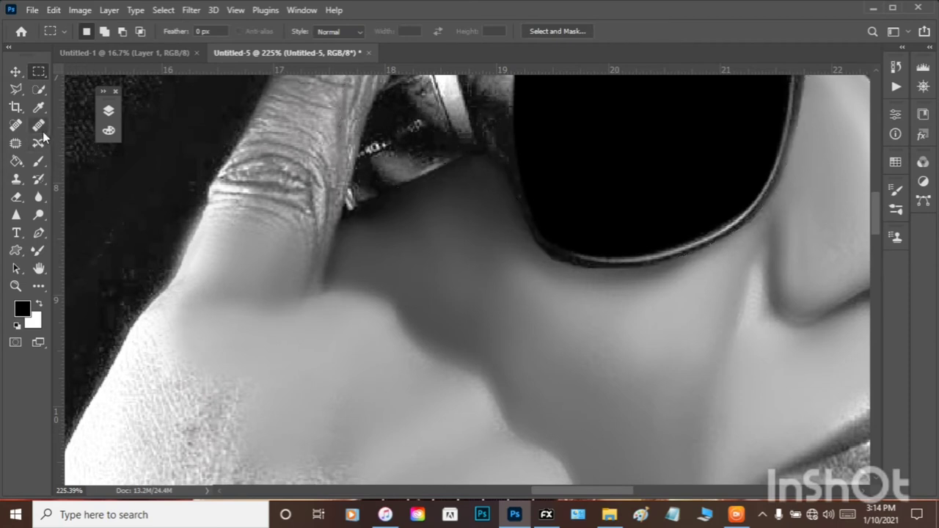
left_click(39, 254)
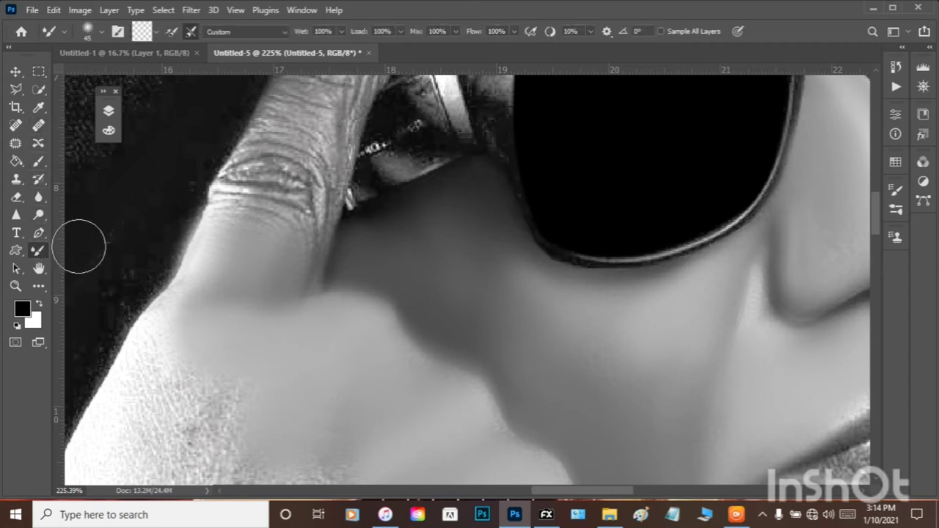
scroll(237, 226, "up", 5)
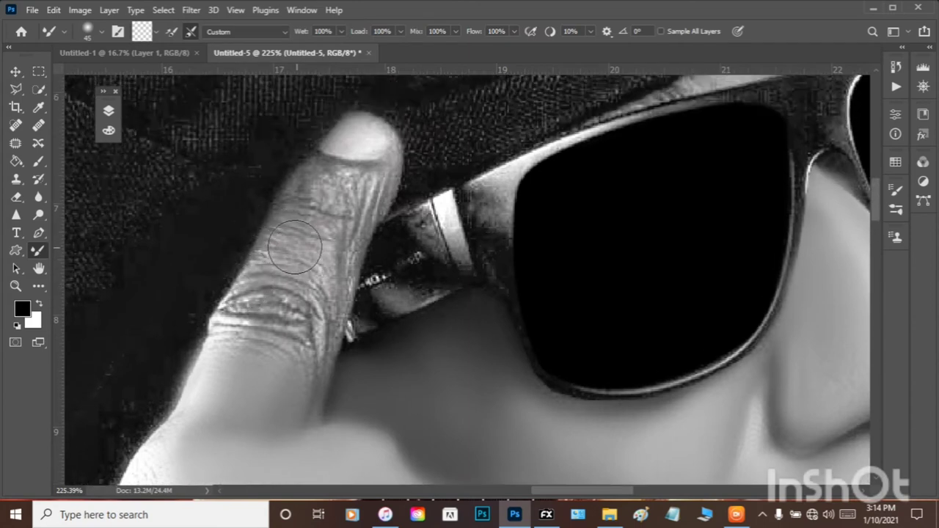
mouse_move(295, 247)
left_mouse_down()
mouse_move(288, 241)
mouse_move(266, 278)
left_mouse_up()
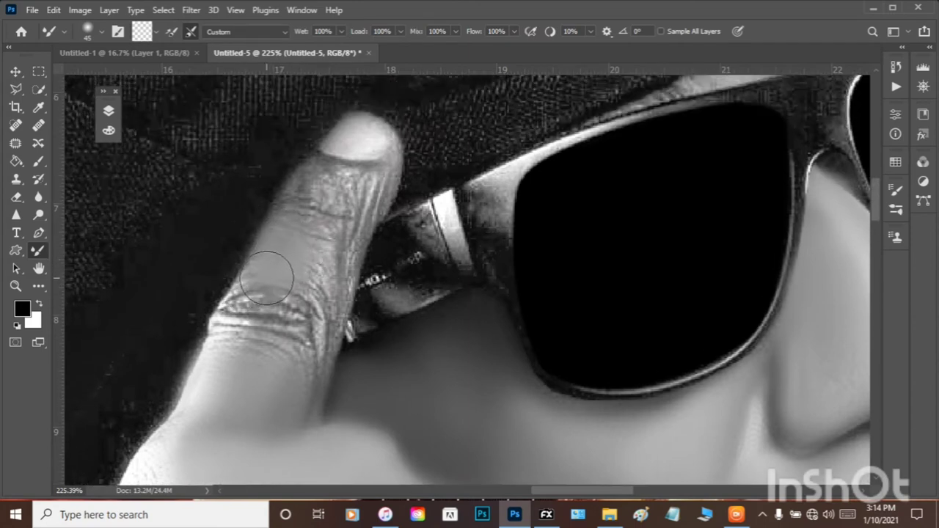
mouse_move(330, 272)
left_mouse_down()
mouse_move(331, 299)
mouse_move(324, 261)
mouse_move(329, 303)
mouse_move(319, 272)
left_mouse_up()
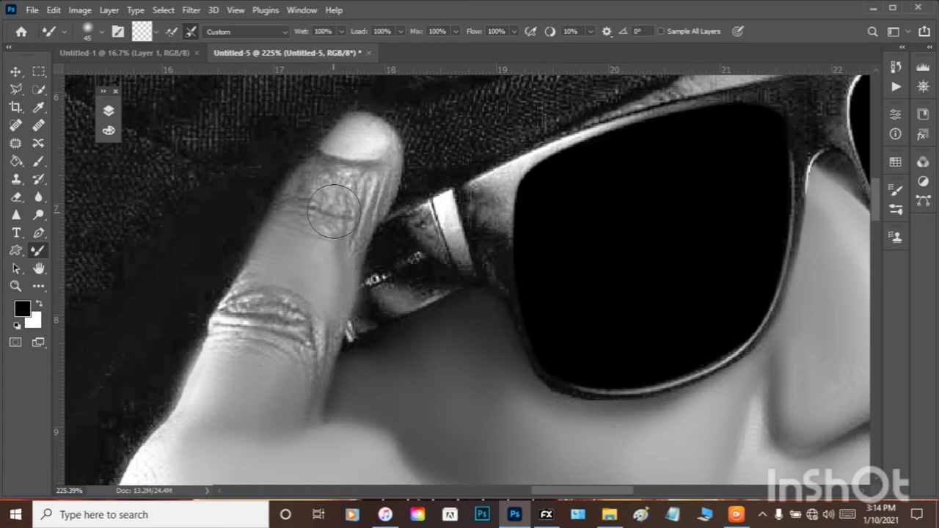
left_click_drag(349, 186, 312, 188)
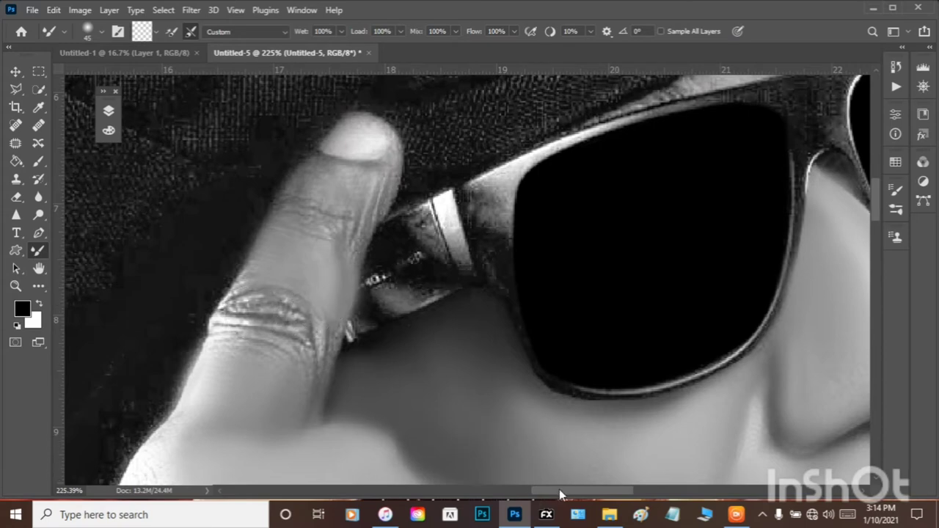
- Select the exposed forehead strip between the hat and the sunglasses frame with the Polygonal Lasso and switch to the Brush tool
scroll(554, 477, "up", 5)
scroll(553, 477, "right", 5)
scroll(598, 397, "up", 3)
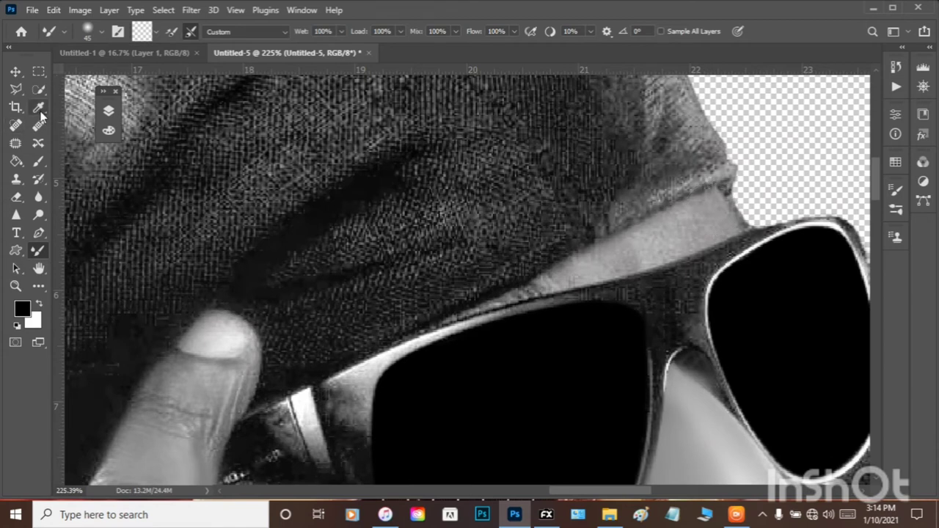
left_click(15, 89)
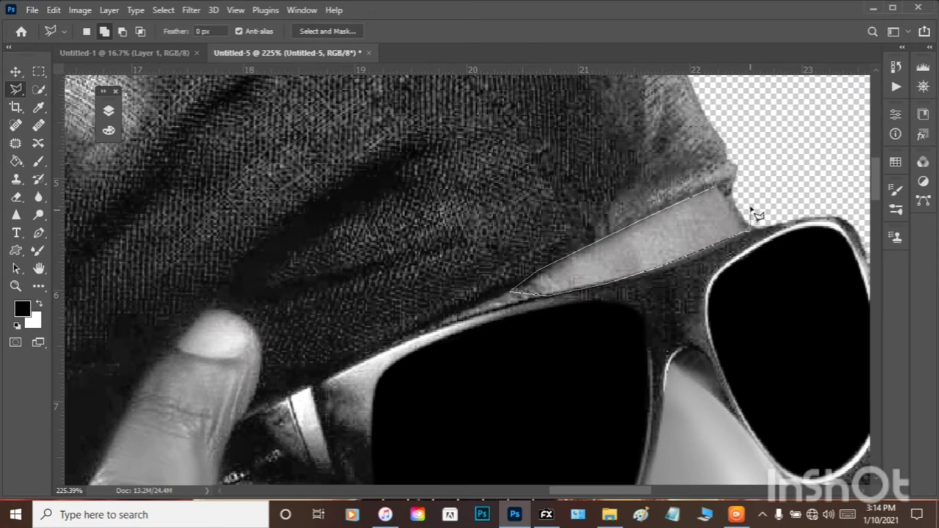
left_click(723, 195)
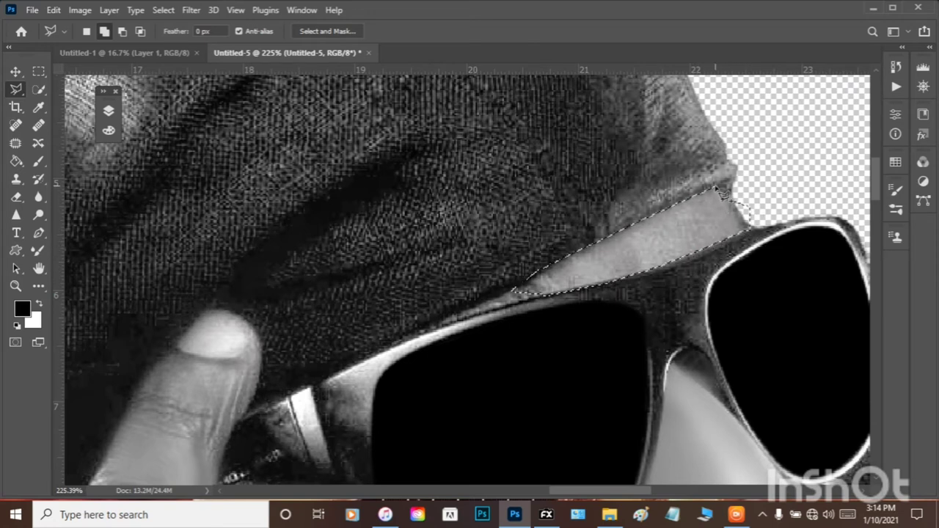
left_click(38, 179)
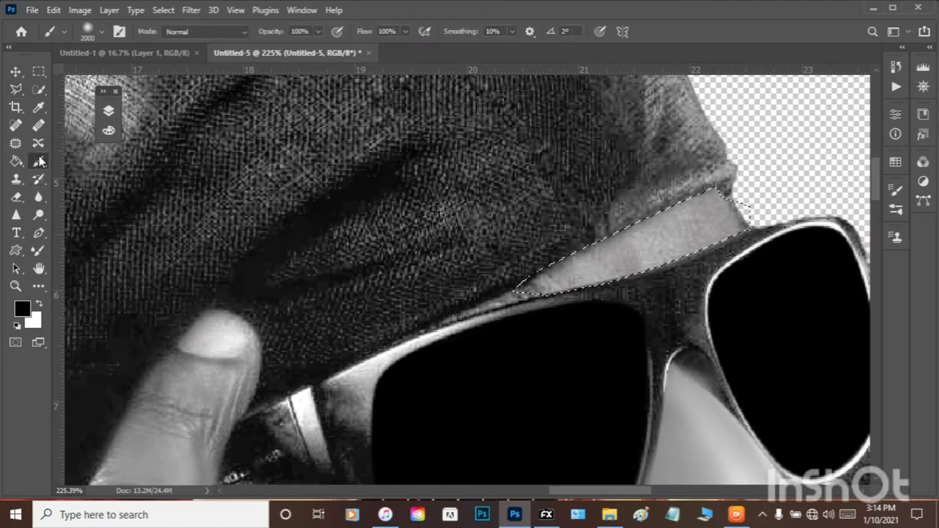
- Smooth the selected forehead strip between the hat and sunglasses with the size 45 Mixer Brush and clear the selection
left_click(38, 250)
mouse_move(451, 259)
left_mouse_down()
mouse_move(636, 250)
mouse_move(642, 238)
mouse_move(587, 258)
left_mouse_up()
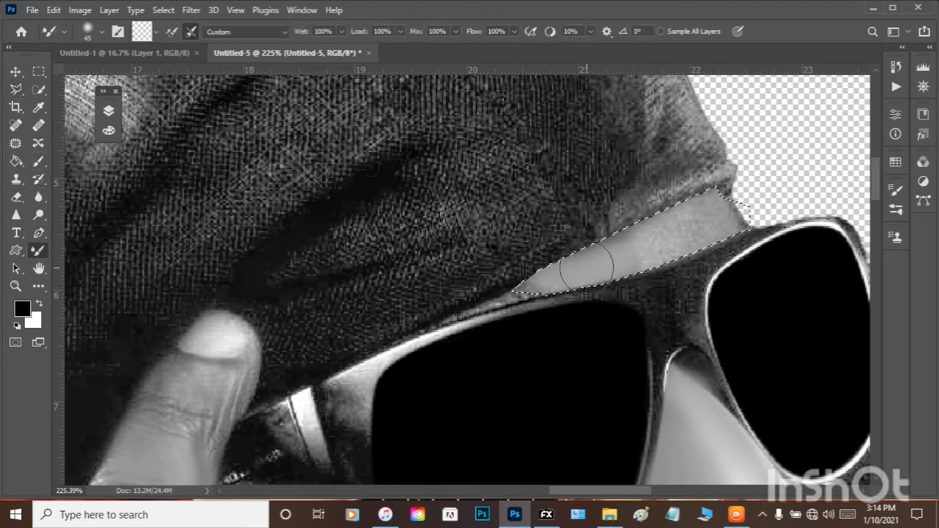
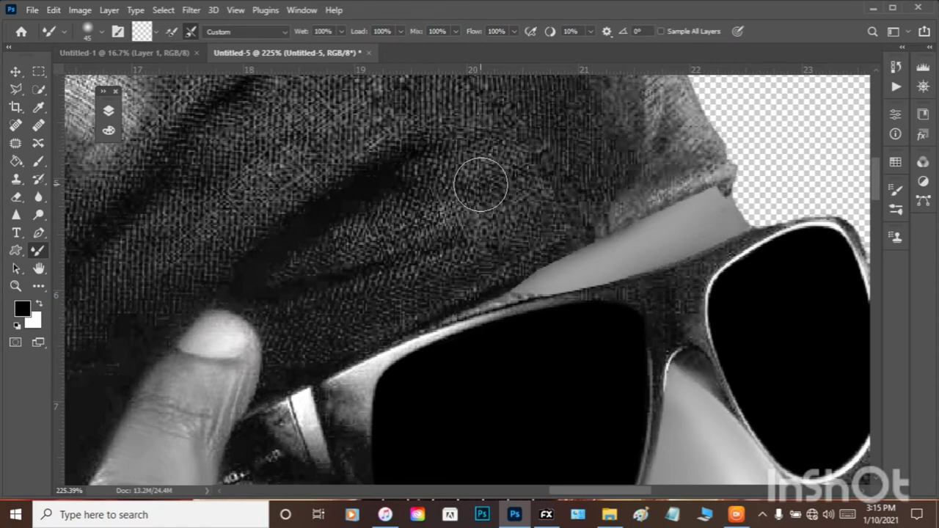
- Smooth the remaining textured skin on the back of the hand down to the wrist with the Mixer Brush at size 100
scroll(481, 185, "down", 10)
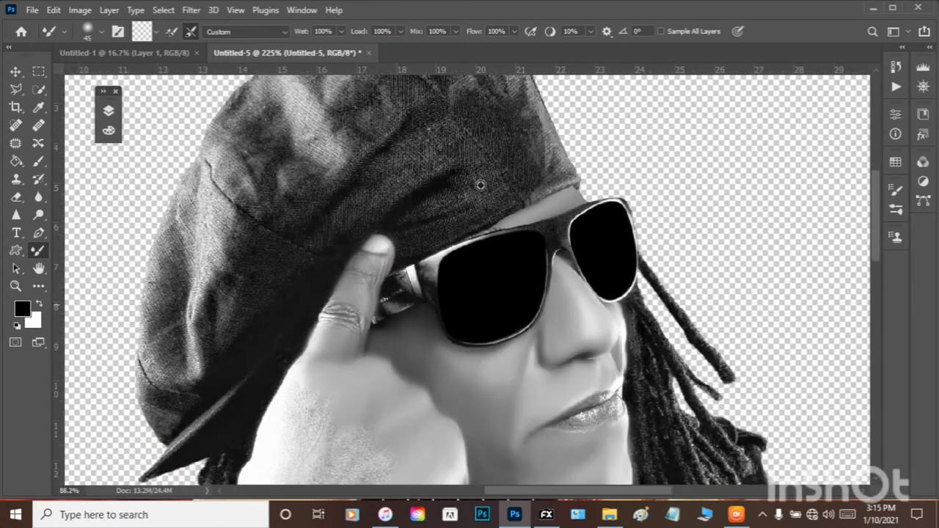
scroll(481, 185, "down", 5)
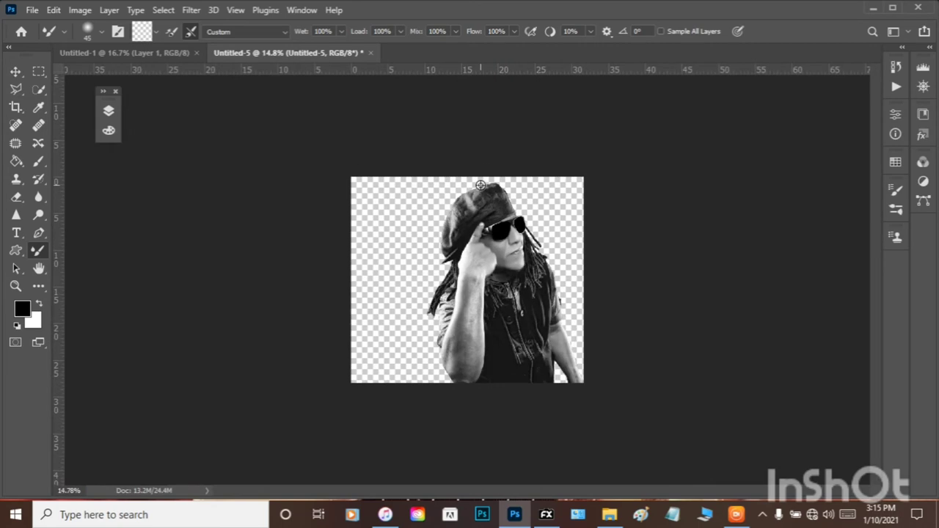
scroll(481, 185, "up", 2)
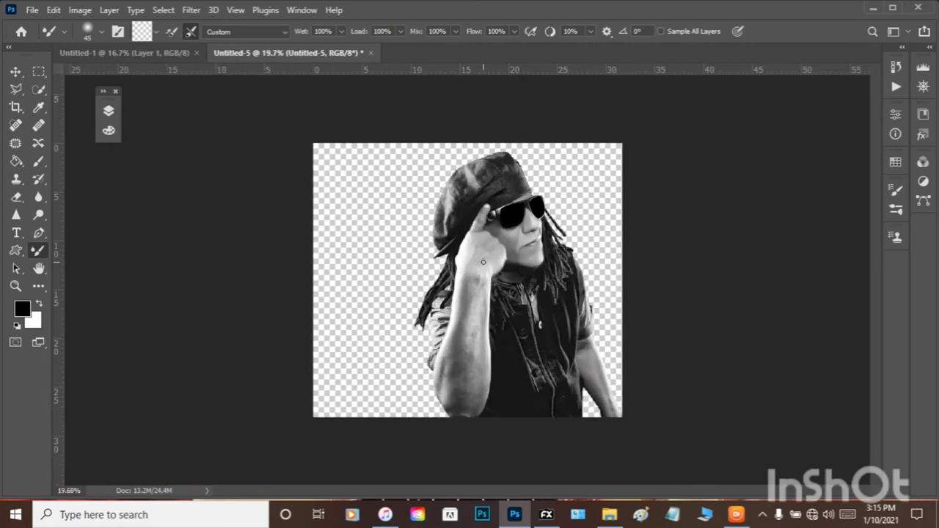
scroll(484, 262, "up", 5)
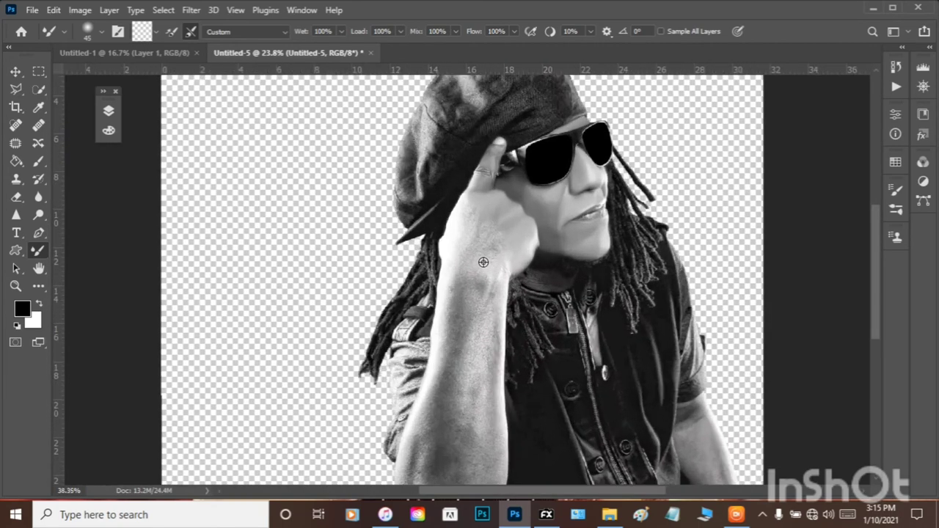
scroll(483, 262, "up", 3)
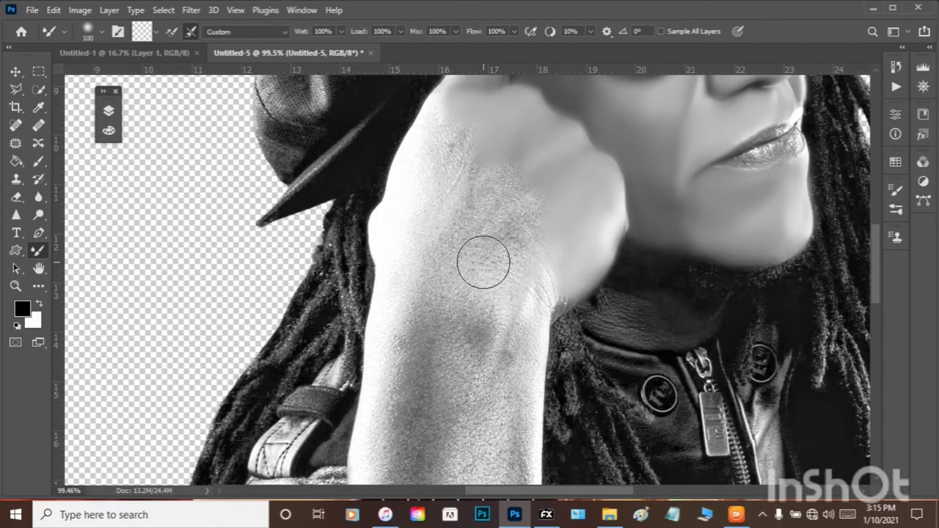
scroll(484, 262, "up", 2)
mouse_move(469, 252)
left_mouse_down()
mouse_move(451, 212)
mouse_move(459, 169)
mouse_move(438, 212)
mouse_move(441, 157)
mouse_move(430, 196)
mouse_move(433, 313)
mouse_move(478, 242)
left_mouse_up()
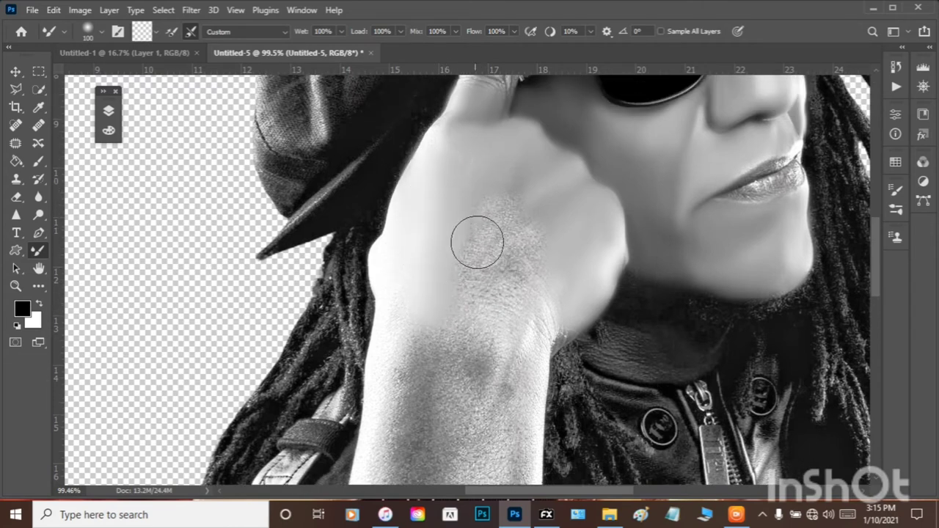
mouse_move(494, 194)
left_mouse_down()
mouse_move(468, 304)
mouse_move(478, 250)
mouse_move(454, 303)
mouse_move(516, 185)
mouse_move(502, 227)
mouse_move(535, 240)
mouse_move(502, 280)
mouse_move(525, 332)
left_mouse_up()
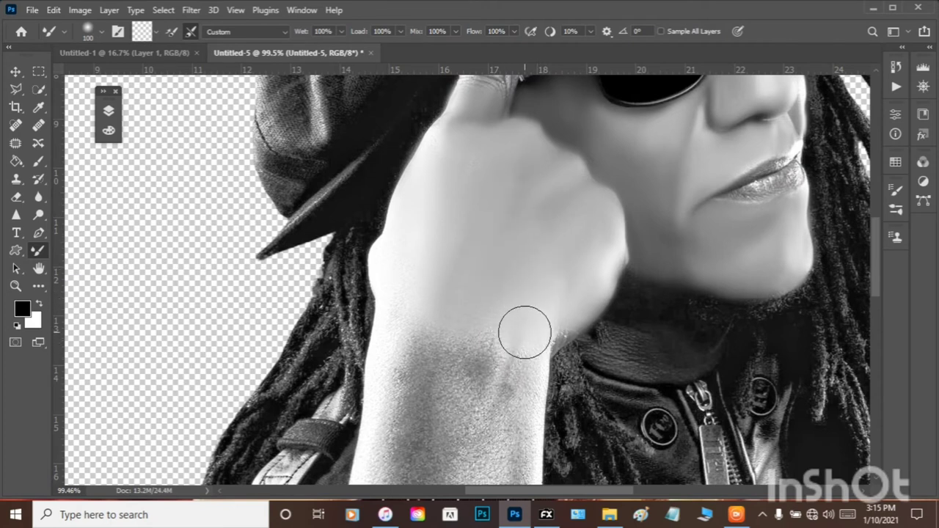
- Enlarge the Mixer Brush to 150 and smooth the wrist and the upper part of the raised forearm
key("bracketright")
key("bracketright")
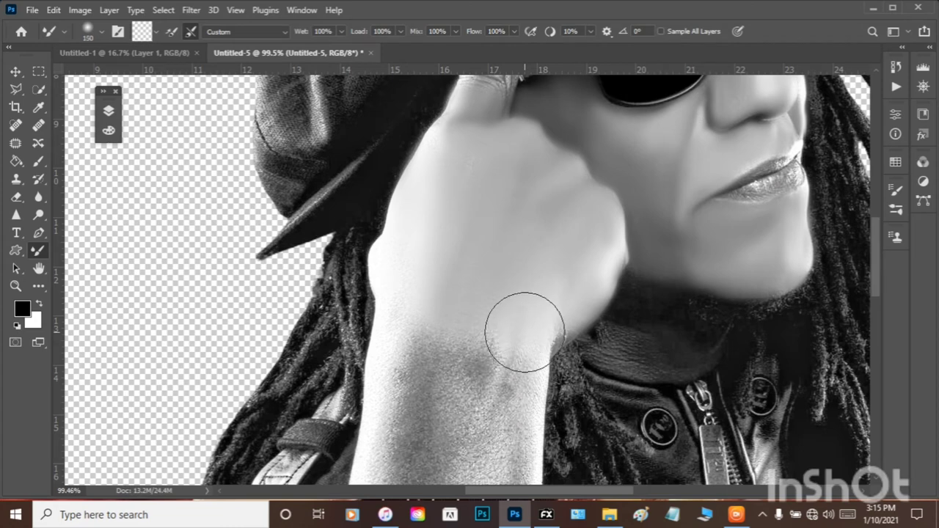
scroll(525, 332, "down", 3)
mouse_move(509, 308)
left_mouse_down()
mouse_move(511, 286)
mouse_move(509, 385)
mouse_move(510, 372)
mouse_move(477, 341)
mouse_move(462, 416)
mouse_move(426, 299)
mouse_move(428, 264)
mouse_move(430, 453)
mouse_move(420, 323)
mouse_move(422, 387)
mouse_move(422, 351)
mouse_move(418, 384)
left_mouse_up()
scroll(443, 295, "down", 3)
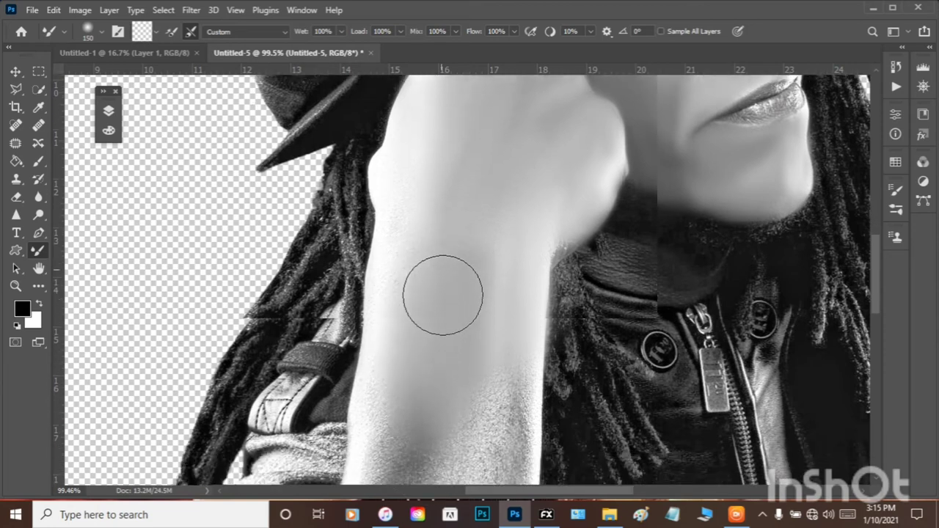
scroll(442, 295, "down", 3)
mouse_move(480, 266)
left_mouse_down()
mouse_move(488, 293)
mouse_move(492, 274)
mouse_move(486, 366)
left_mouse_up()
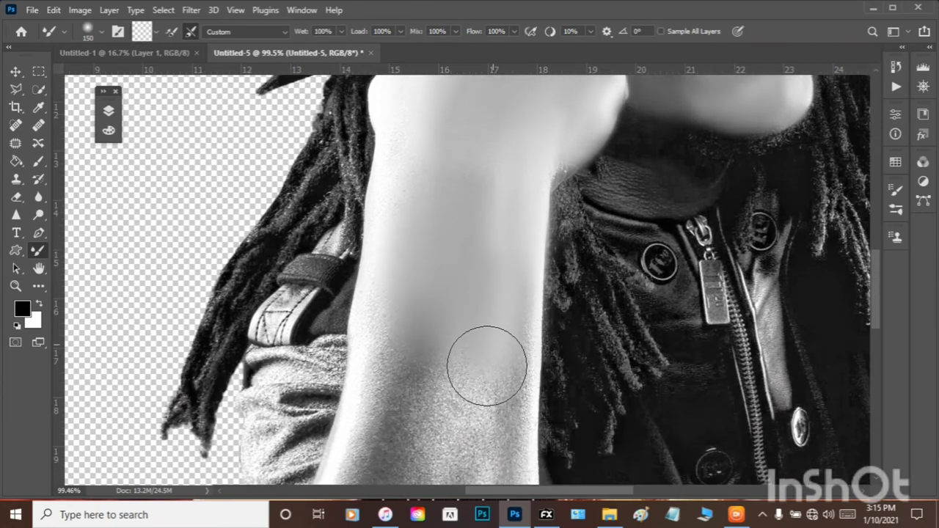
- Smooth the middle of the raised forearm beside the rolled sleeve with the size 150 Mixer Brush
scroll(486, 346, "down", 3)
mouse_move(500, 307)
left_mouse_down()
mouse_move(495, 375)
mouse_move(497, 296)
mouse_move(462, 259)
mouse_move(419, 405)
mouse_move(413, 215)
mouse_move(386, 342)
mouse_move(386, 419)
mouse_move(386, 322)
mouse_move(397, 269)
left_mouse_up()
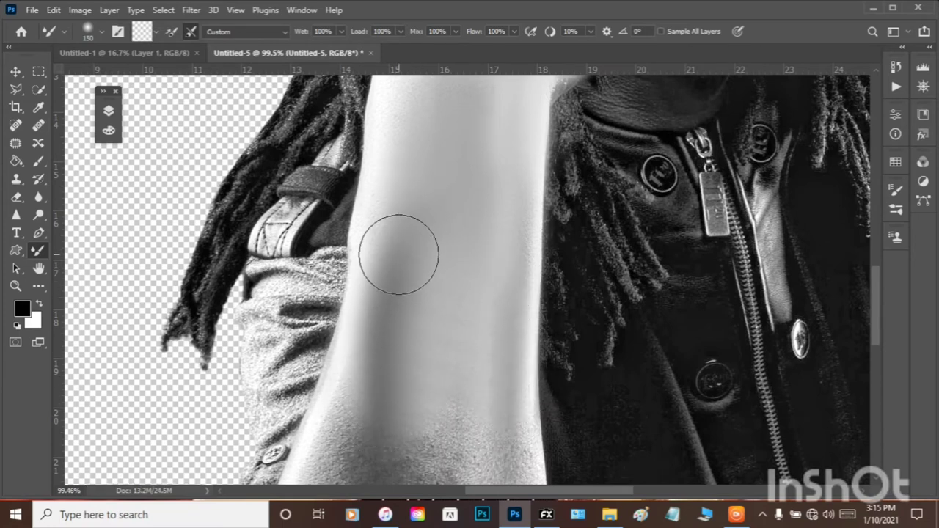
scroll(388, 319, "down", 4)
mouse_move(342, 365)
left_mouse_down()
mouse_move(352, 314)
mouse_move(360, 316)
mouse_move(366, 298)
mouse_move(463, 297)
mouse_move(438, 448)
mouse_move(427, 342)
mouse_move(419, 398)
mouse_move(421, 371)
left_mouse_up()
- Smooth the widest part of the raised forearm down toward the elbow with the size 150 Mixer Brush
scroll(438, 338, "down", 2)
scroll(438, 339, "down", 3)
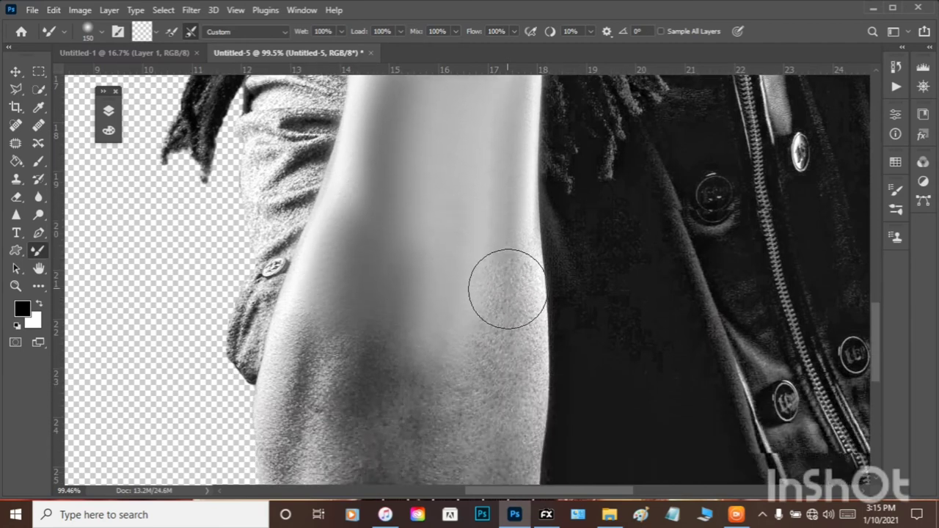
mouse_move(497, 376)
left_mouse_down()
mouse_move(499, 339)
mouse_move(499, 372)
left_mouse_up()
scroll(494, 370, "down", 3)
mouse_move(500, 333)
left_mouse_down()
mouse_move(505, 373)
mouse_move(404, 286)
mouse_move(407, 369)
mouse_move(411, 243)
mouse_move(389, 261)
mouse_move(380, 241)
mouse_move(366, 300)
mouse_move(364, 279)
mouse_move(336, 279)
mouse_move(327, 255)
left_mouse_up()
mouse_move(277, 396)
left_mouse_down()
mouse_move(303, 372)
mouse_move(310, 277)
mouse_move(278, 287)
mouse_move(284, 312)
mouse_move(311, 321)
mouse_move(302, 330)
mouse_move(291, 321)
mouse_move(298, 391)
mouse_move(300, 371)
mouse_move(304, 399)
mouse_move(359, 316)
mouse_move(356, 419)
mouse_move(356, 388)
mouse_move(374, 363)
mouse_move(382, 477)
left_mouse_up()
- Blend the dark shading along the centre of the forearm above the elbow with the size 150 Mixer Brush
scroll(422, 325, "down", 3)
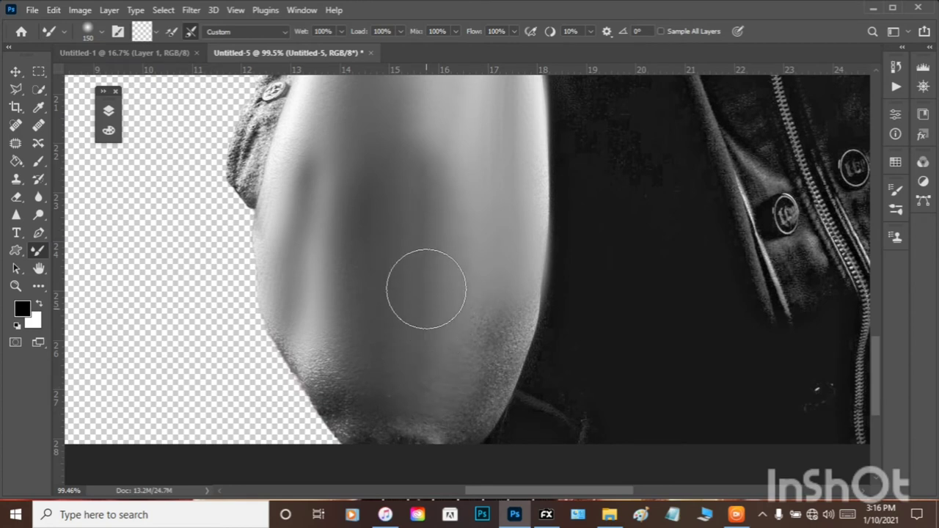
scroll(414, 324, "up", 1)
scroll(414, 324, "up", 2)
mouse_move(413, 224)
left_mouse_down()
mouse_move(405, 188)
mouse_move(415, 159)
left_mouse_up()
scroll(419, 300, "up", 3)
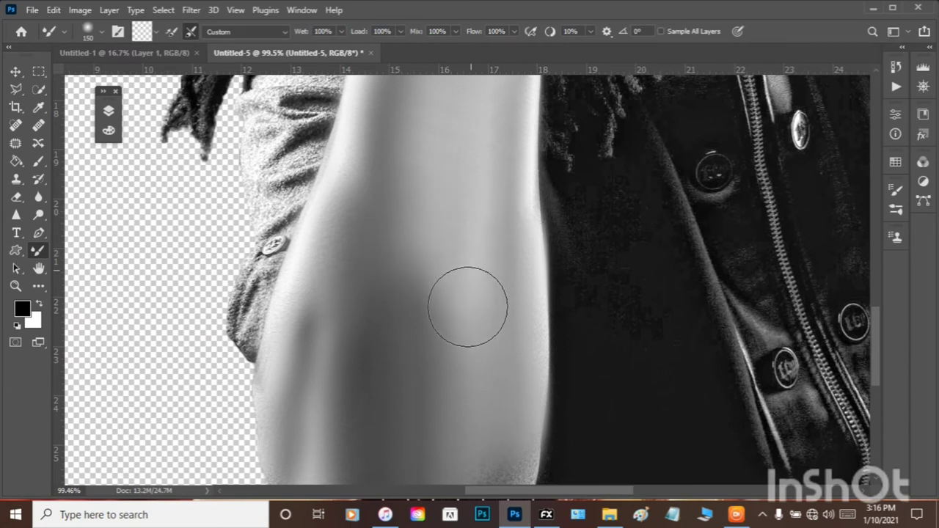
- Smooth the grainy skin at the raised arm's elbow with the Mixer Brush at size 150
scroll(464, 299, "down", 3)
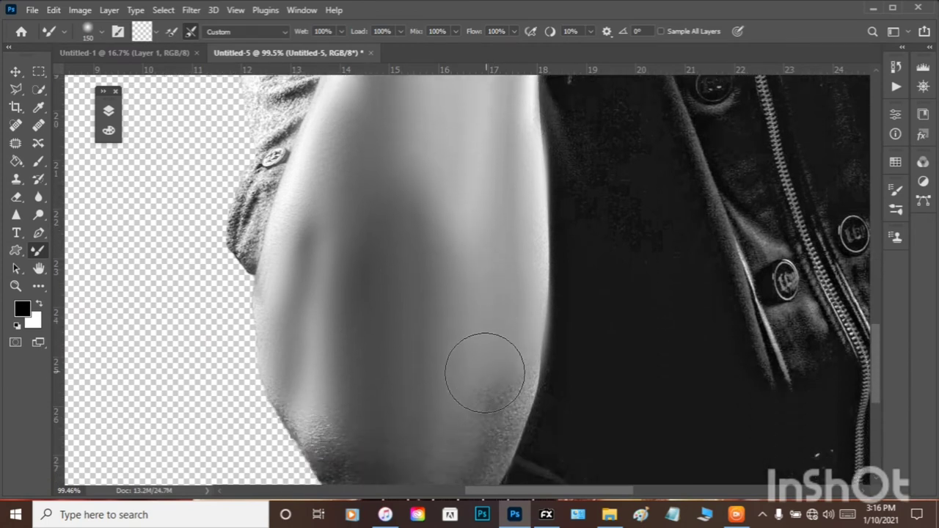
scroll(473, 381, "down", 3)
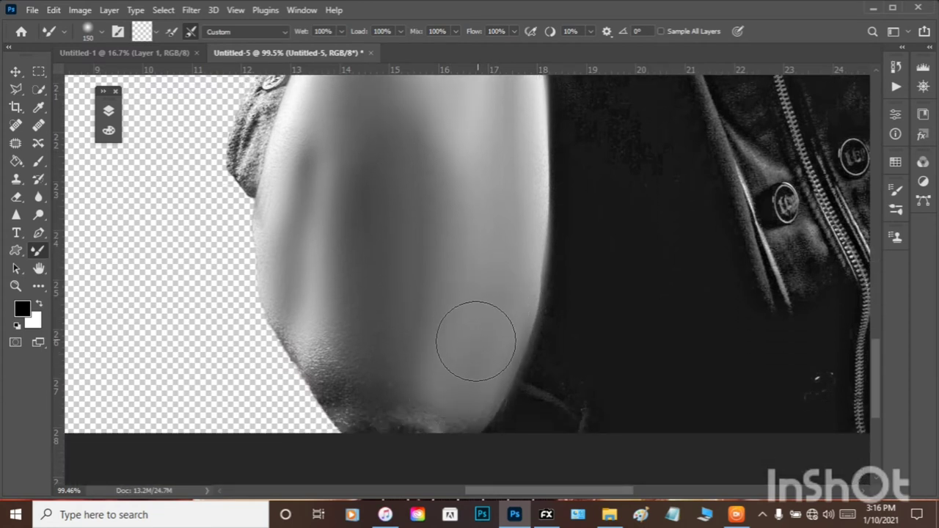
mouse_move(418, 430)
left_mouse_down()
mouse_move(405, 449)
mouse_move(394, 406)
mouse_move(354, 350)
mouse_move(353, 412)
mouse_move(331, 331)
mouse_move(324, 351)
mouse_move(347, 376)
mouse_move(365, 437)
mouse_move(354, 410)
mouse_move(356, 423)
mouse_move(355, 373)
mouse_move(350, 392)
mouse_move(326, 377)
mouse_move(317, 402)
mouse_move(366, 402)
mouse_move(306, 384)
mouse_move(293, 327)
mouse_move(290, 350)
mouse_move(280, 329)
mouse_move(285, 363)
mouse_move(285, 354)
mouse_move(310, 394)
left_mouse_up()
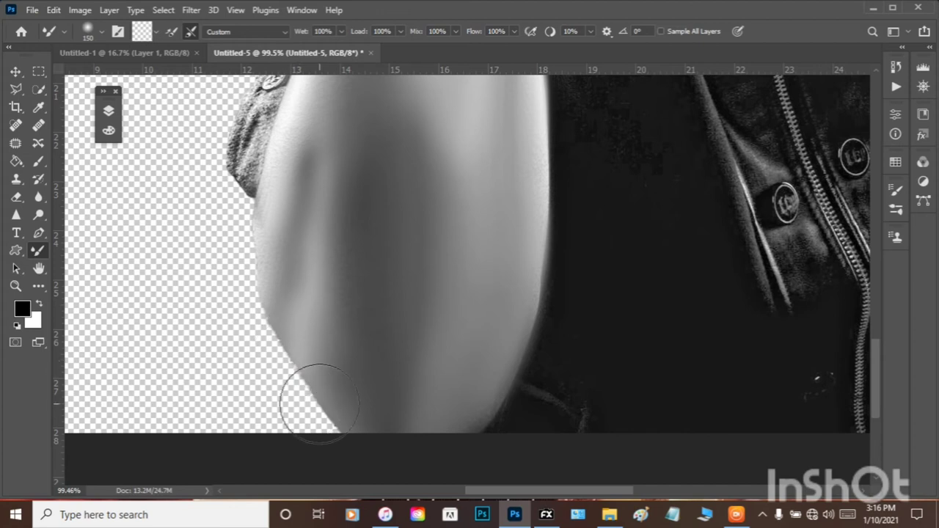
scroll(318, 350, "up", 2)
scroll(310, 336, "up", 3)
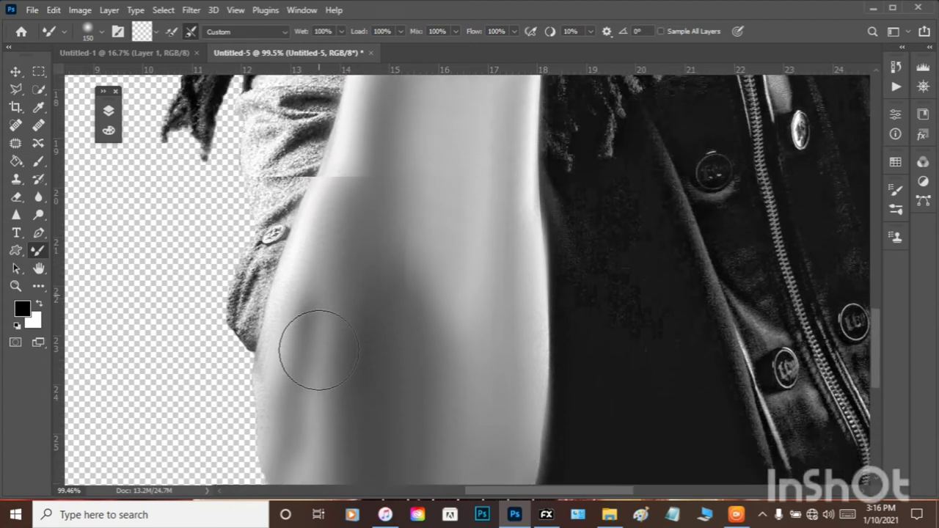
scroll(338, 337, "down", 1)
scroll(396, 345, "down", 4)
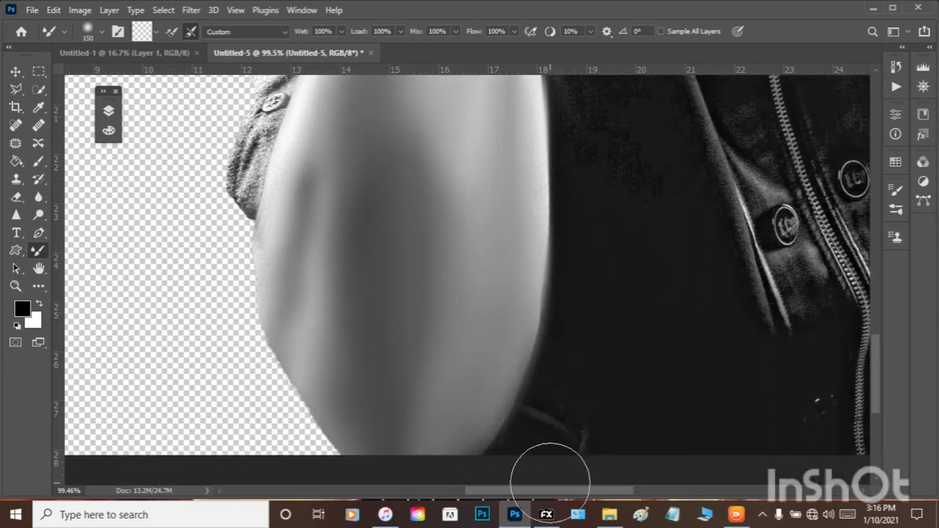
- Smooth the skin of the lowered forearm with the Mixer Brush at size 150
left_click_drag(523, 490, 631, 477)
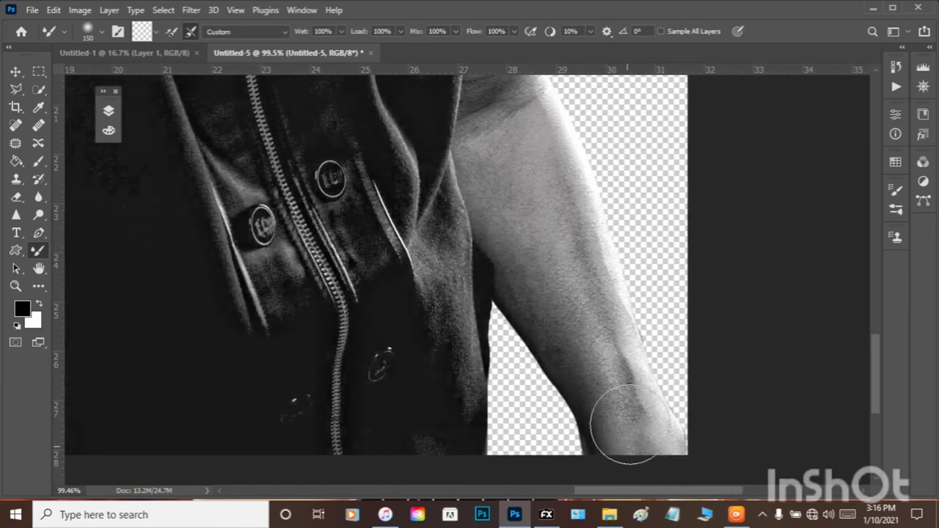
mouse_move(635, 442)
left_mouse_down()
mouse_move(657, 433)
mouse_move(639, 404)
mouse_move(620, 310)
mouse_move(612, 338)
mouse_move(553, 193)
mouse_move(571, 234)
mouse_move(502, 222)
mouse_move(524, 251)
mouse_move(608, 451)
mouse_move(578, 408)
mouse_move(580, 459)
mouse_move(538, 418)
mouse_move(526, 358)
mouse_move(533, 389)
mouse_move(520, 378)
mouse_move(555, 345)
mouse_move(539, 331)
mouse_move(532, 341)
mouse_move(517, 314)
mouse_move(518, 326)
mouse_move(505, 325)
mouse_move(513, 348)
mouse_move(499, 294)
left_mouse_up()
scroll(618, 325, "up", 1)
scroll(618, 325, "up", 3)
scroll(534, 342, "up", 5)
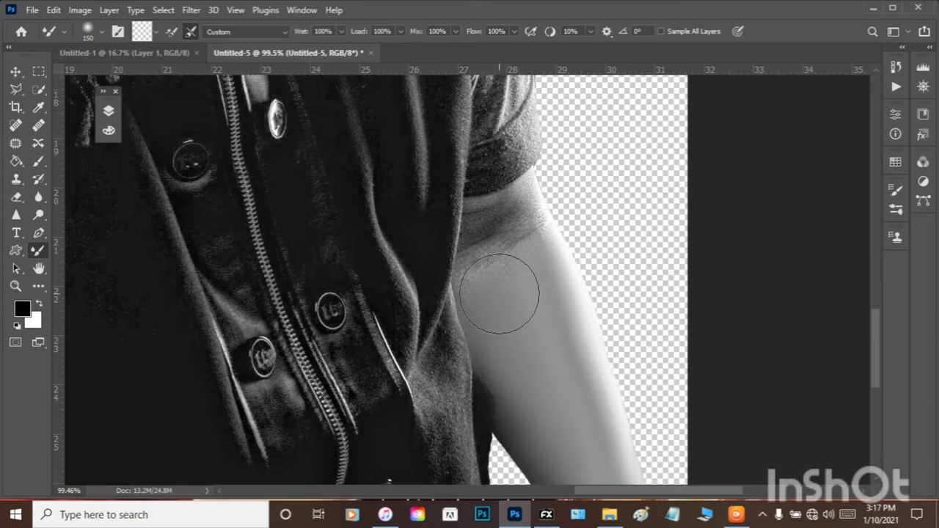
- Blend the remaining rough skin just below the lowered arm's sleeve cuff with the Mixer Brush reduced to size 70
key("bracketleft")
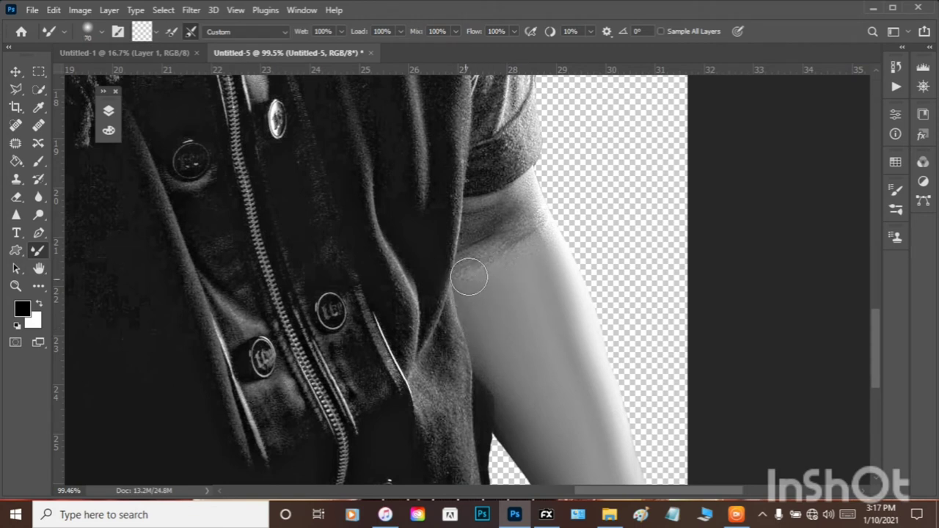
left_click_drag(469, 277, 476, 247)
scroll(514, 294, "up", 5)
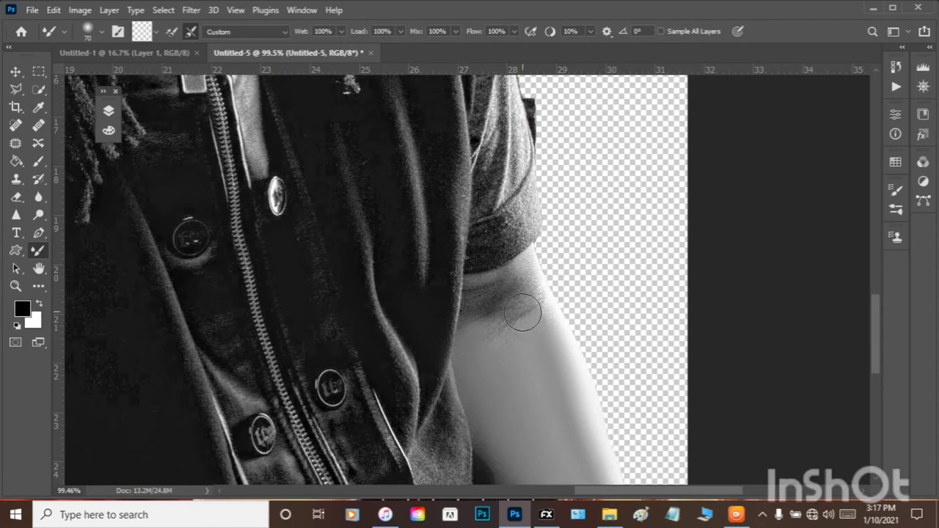
left_click_drag(543, 313, 524, 270)
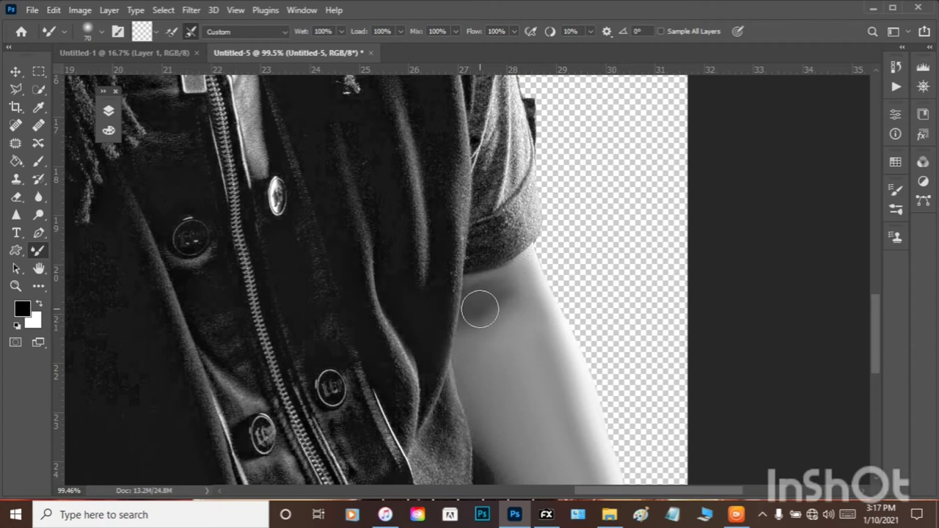
scroll(480, 310, "down", 3)
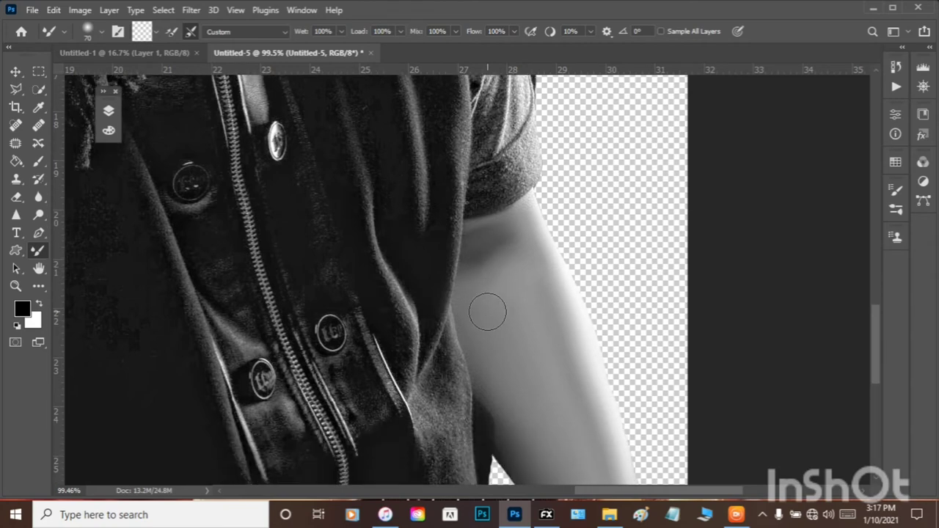
scroll(487, 312, "down", 6)
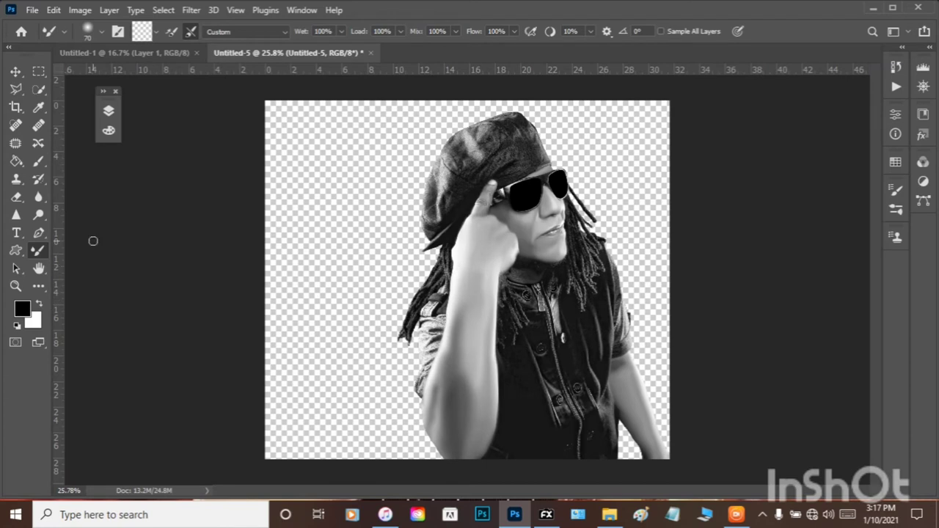
- Load the figure's outline from the Untitled-5 layer as a selection, target its layer mask, and invert the selection
left_click(108, 112)
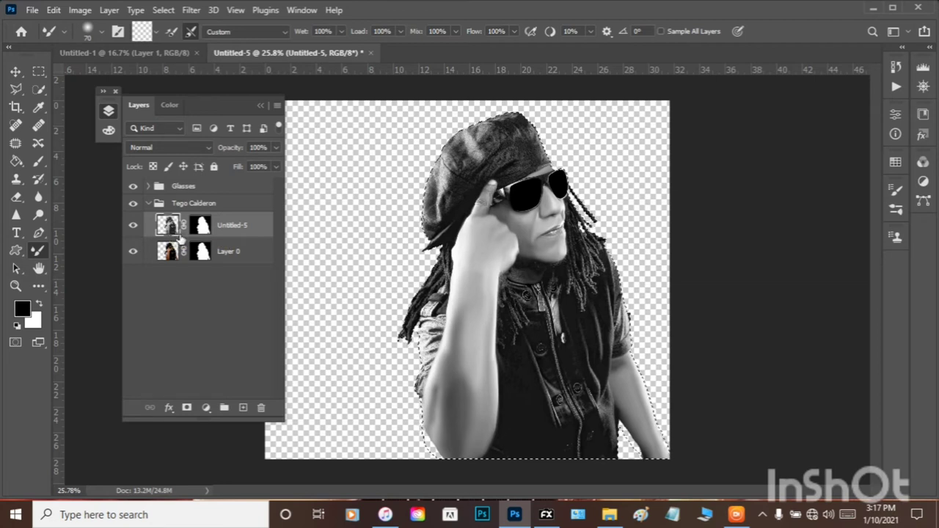
left_click(201, 227)
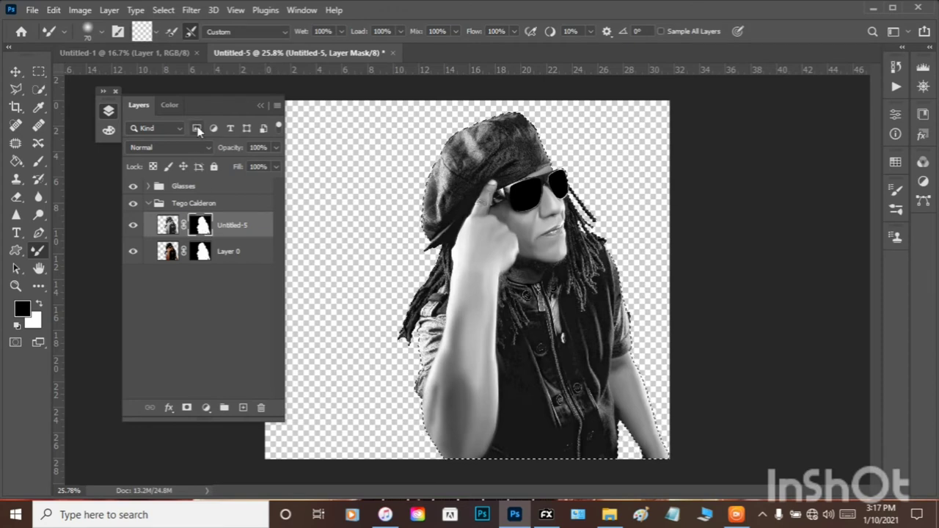
left_click(163, 10)
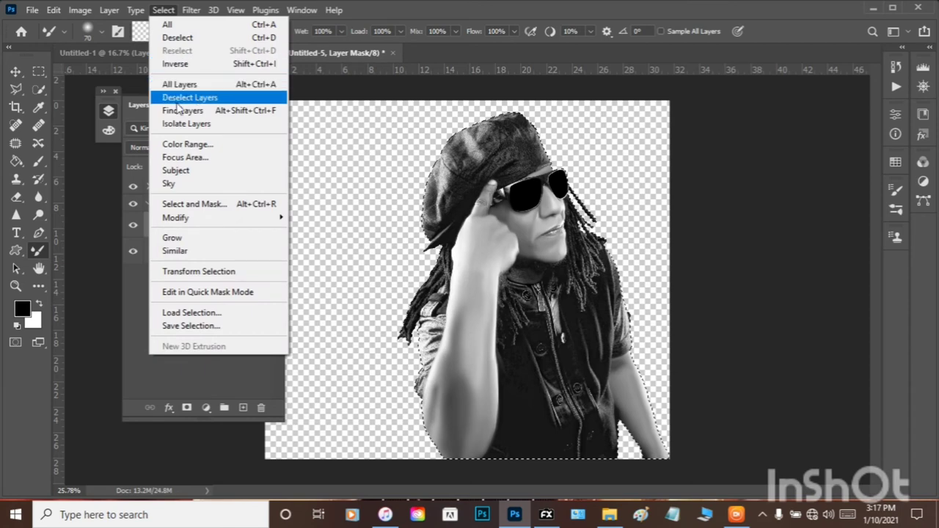
left_click(175, 64)
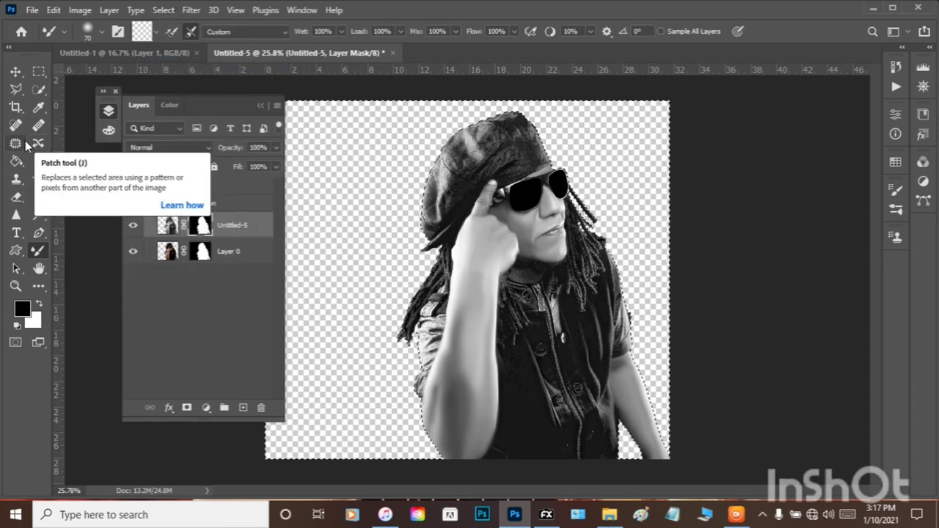
left_click(41, 167)
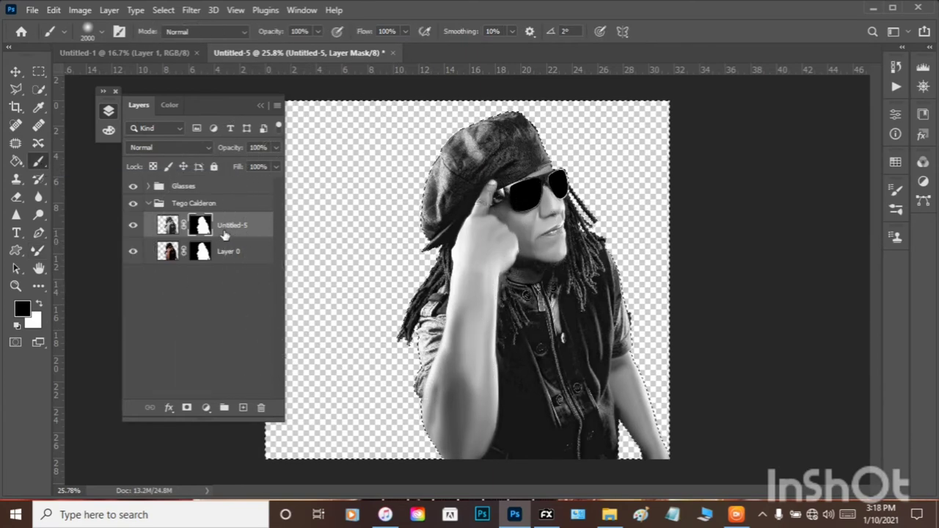
left_click(170, 226)
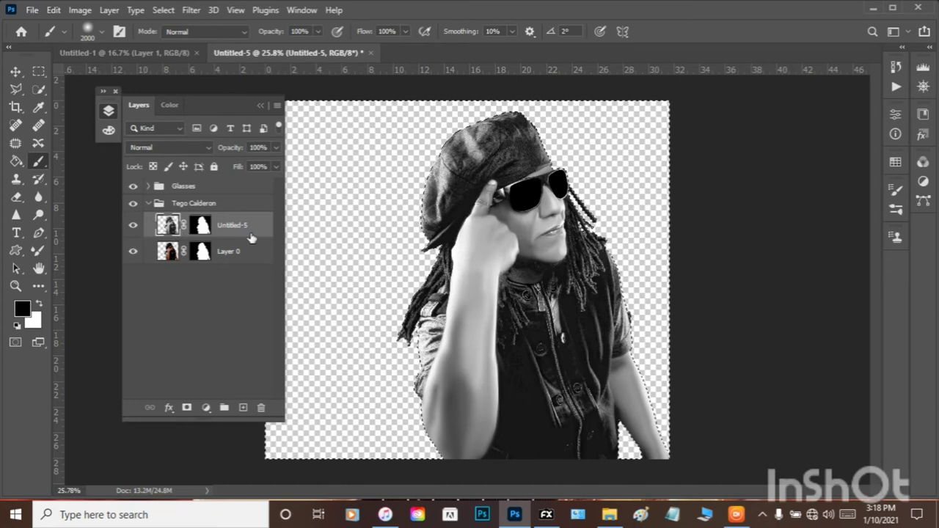
left_click(201, 225)
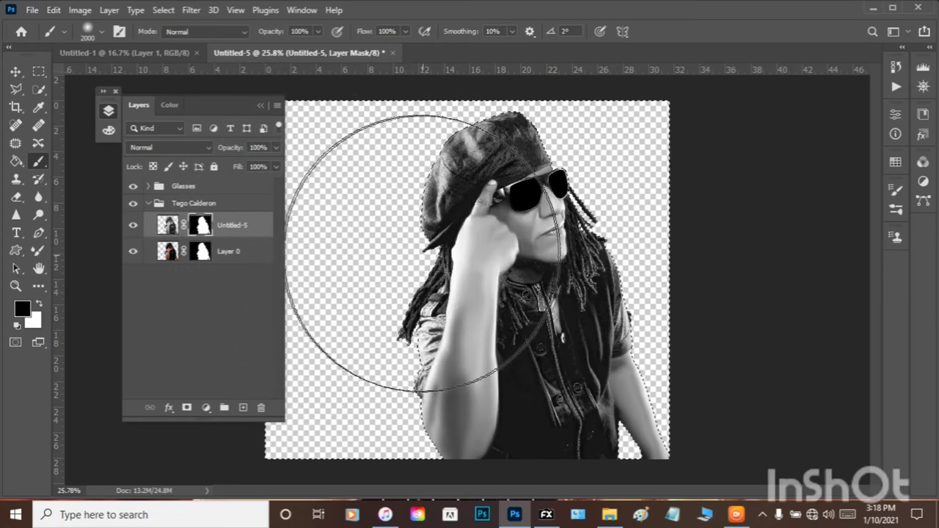
left_click(262, 107)
left_click(18, 164)
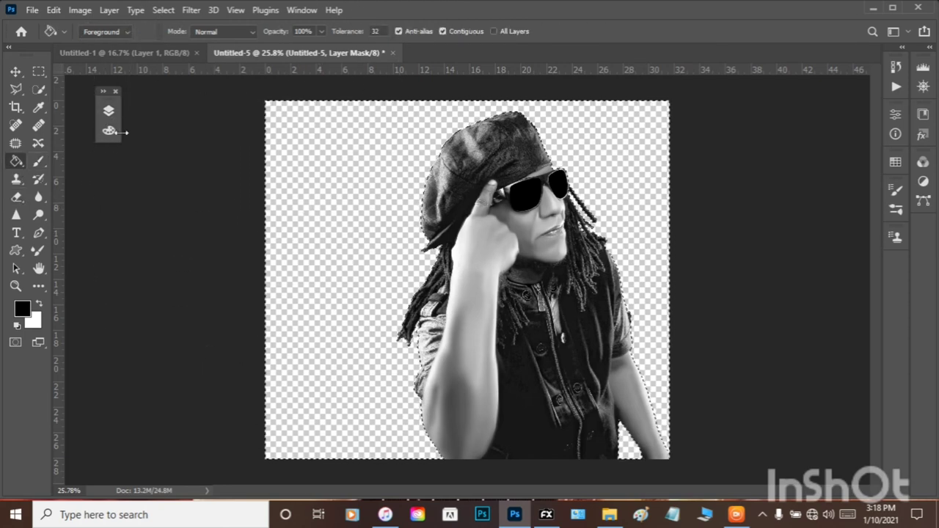
left_click(109, 111)
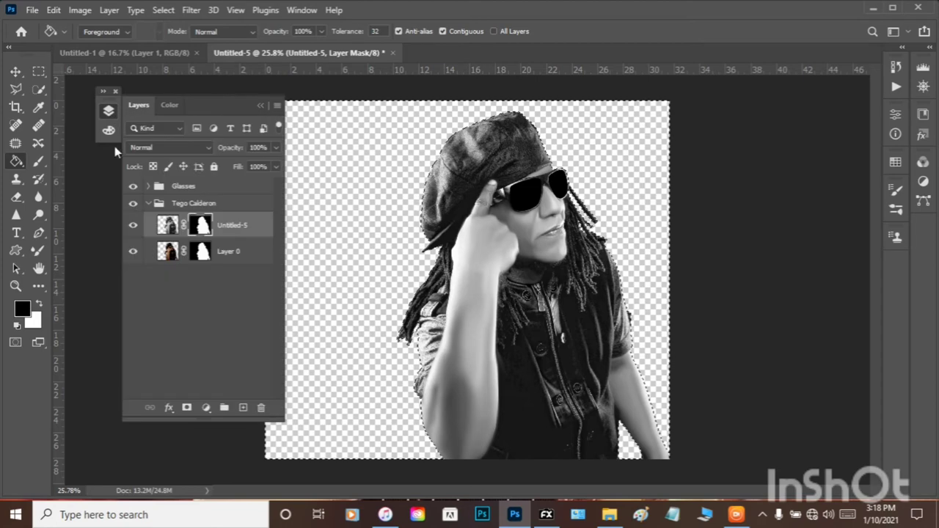
left_click(163, 257)
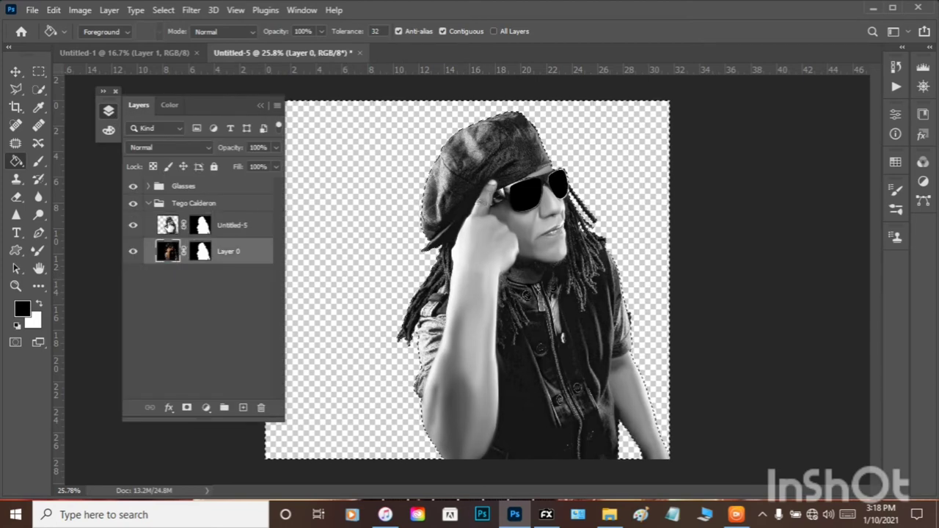
left_click(170, 224)
- Collapse the Tego Calderon group and create a group named Layers Extra above it, containing a new empty layer
left_click(151, 203)
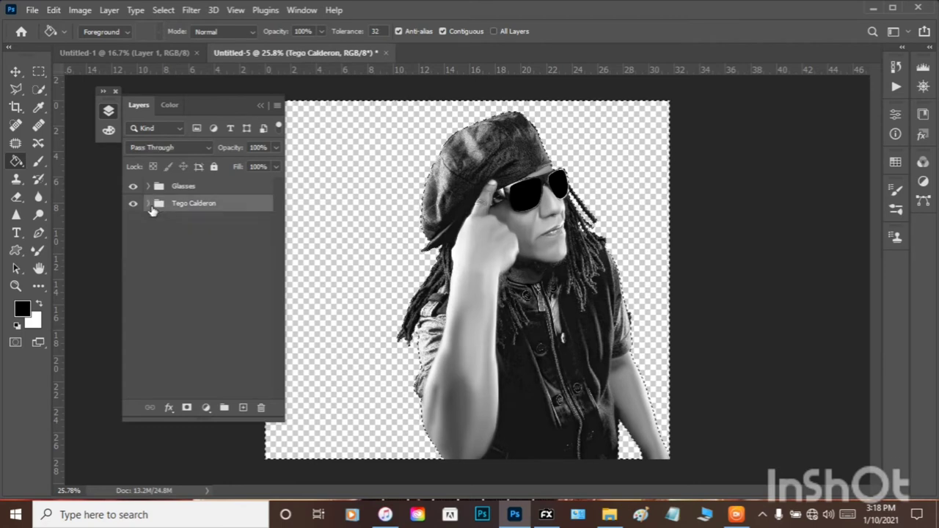
left_click(224, 407)
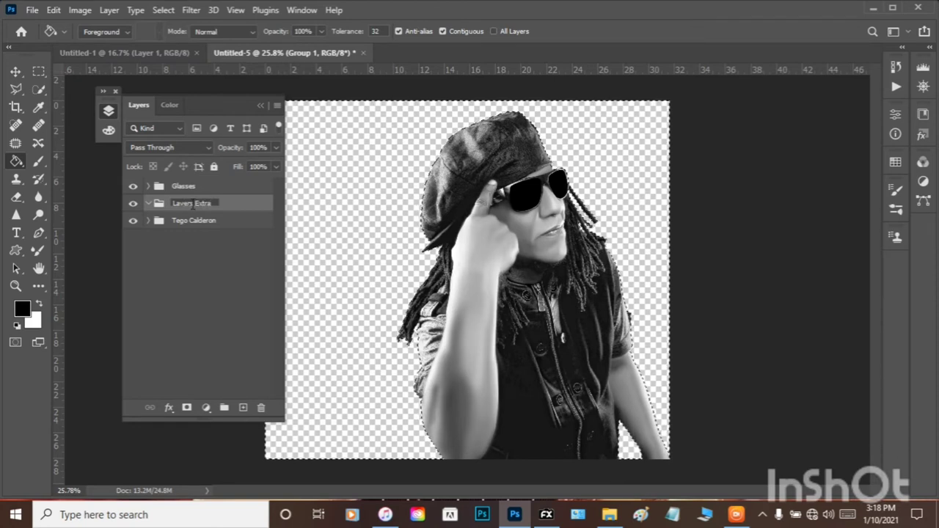
key("Return")
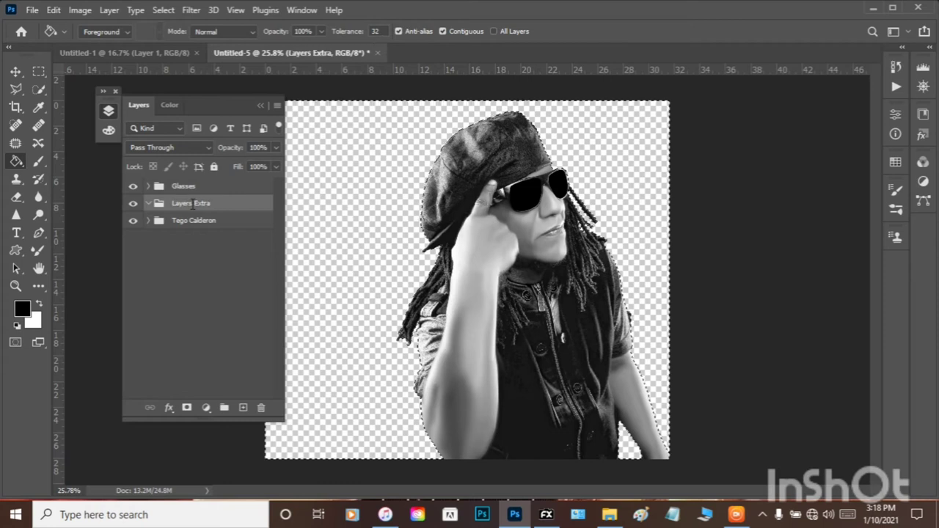
left_click(243, 408)
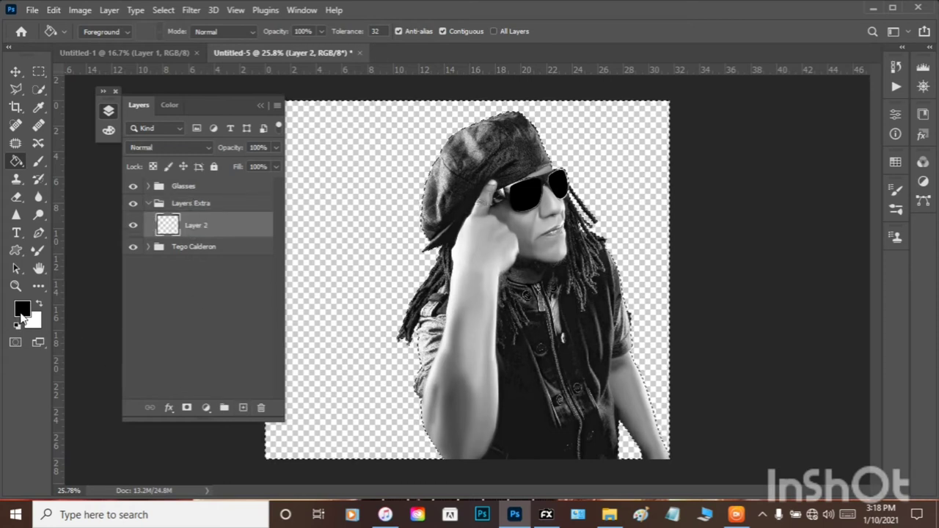
- Invert the selection back to the figure and paint soft black shadows over both arms and beside the hand with the Brush at size 150
left_click(37, 166)
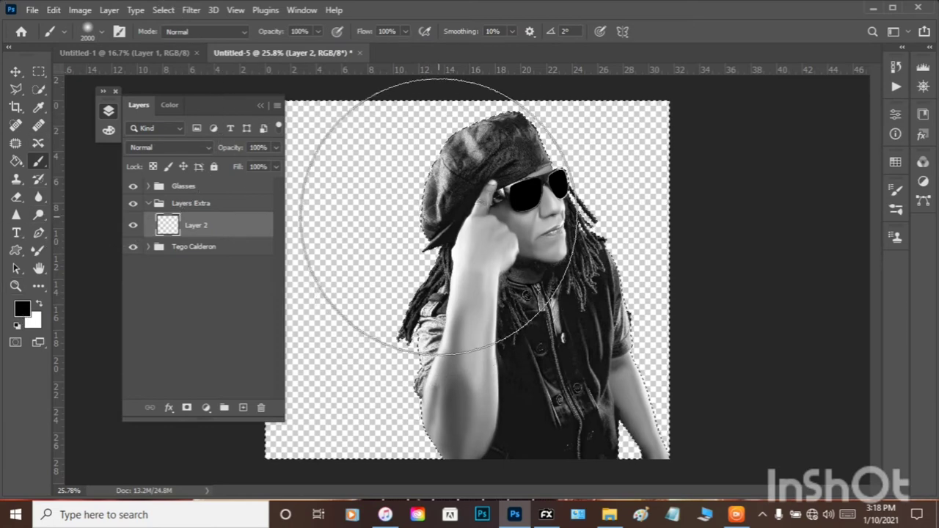
key("bracketleft")
key("bracketleft")
key("bracketleft")
key("bracketleft")
key("bracketleft")
key("bracketleft")
key("bracketleft")
key("bracketleft")
key("bracketleft")
key("bracketleft")
key("bracketleft")
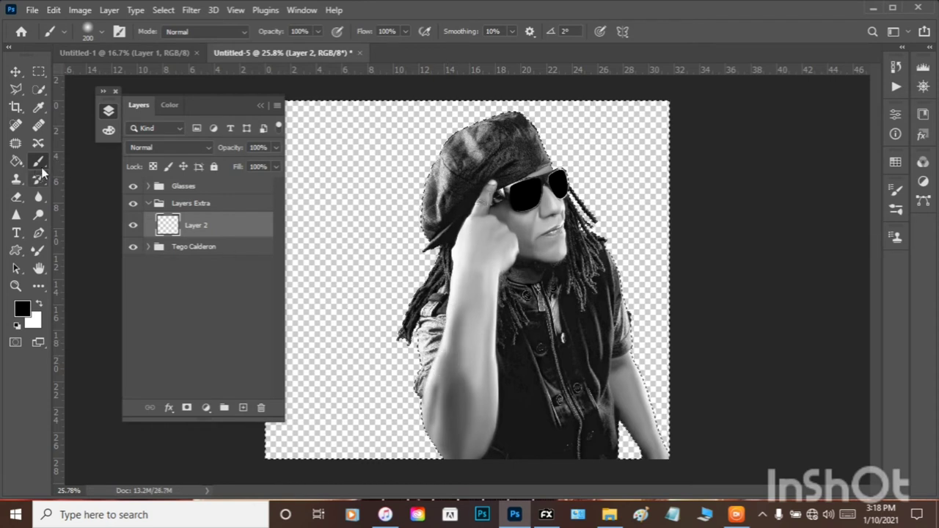
right_click(42, 170)
left_click(79, 160)
left_click(165, 12)
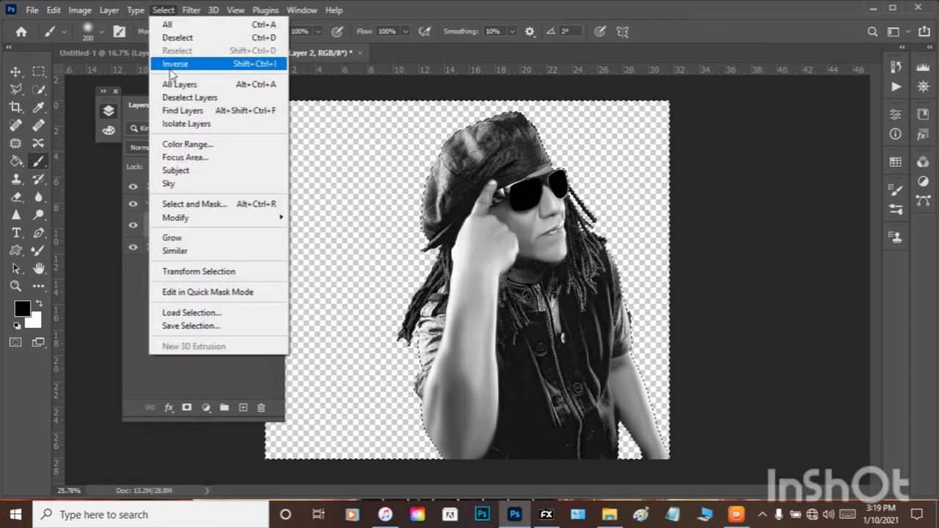
left_click(169, 63)
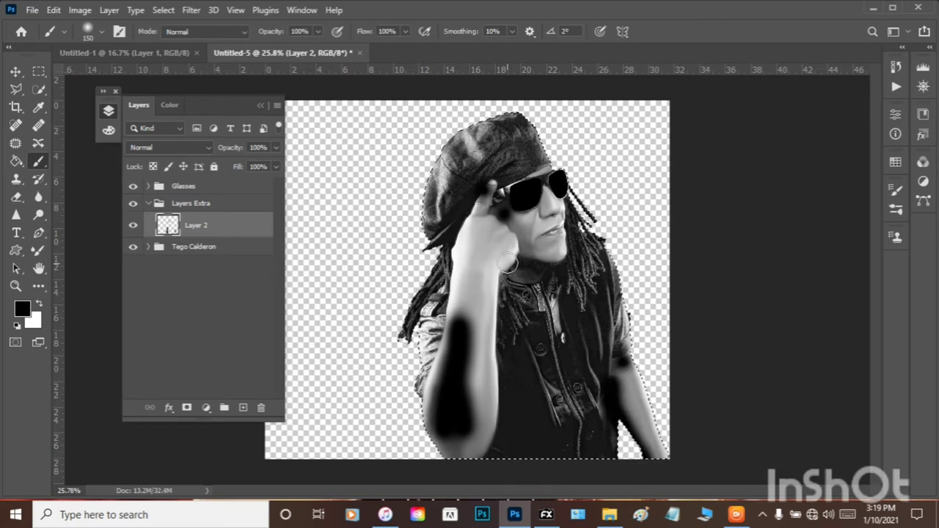
- Soften the painted black shadows on Layer 2 with a Gaussian Blur of 29.1 pixels radius
left_click(184, 149)
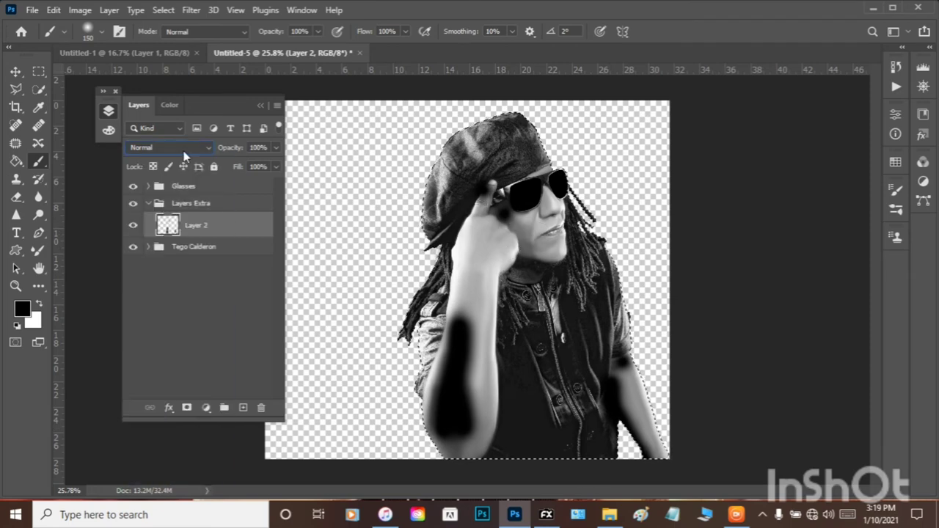
left_click(191, 10)
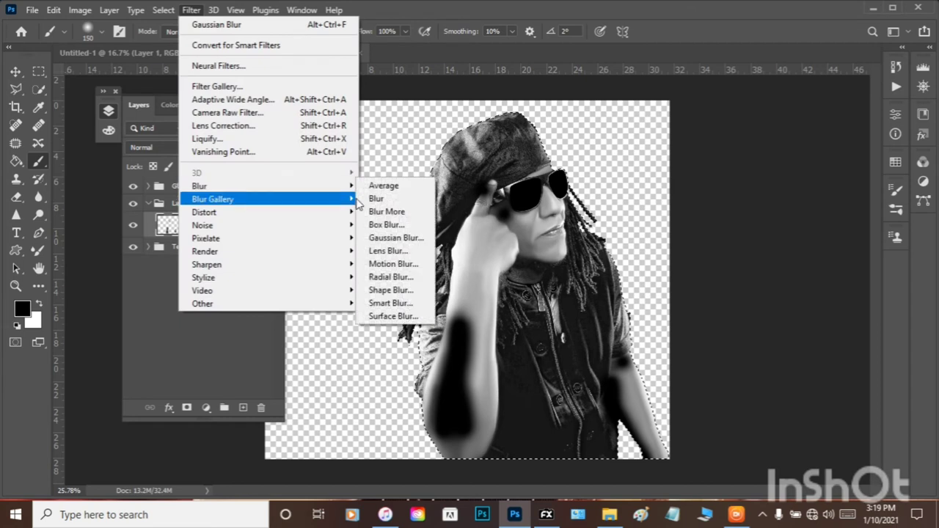
mouse_move(358, 205)
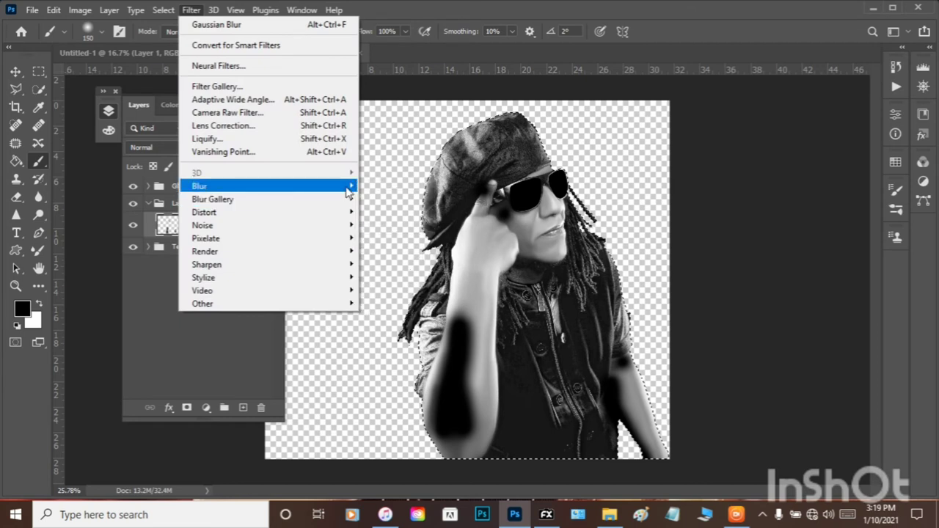
left_click(191, 11)
left_click(191, 12)
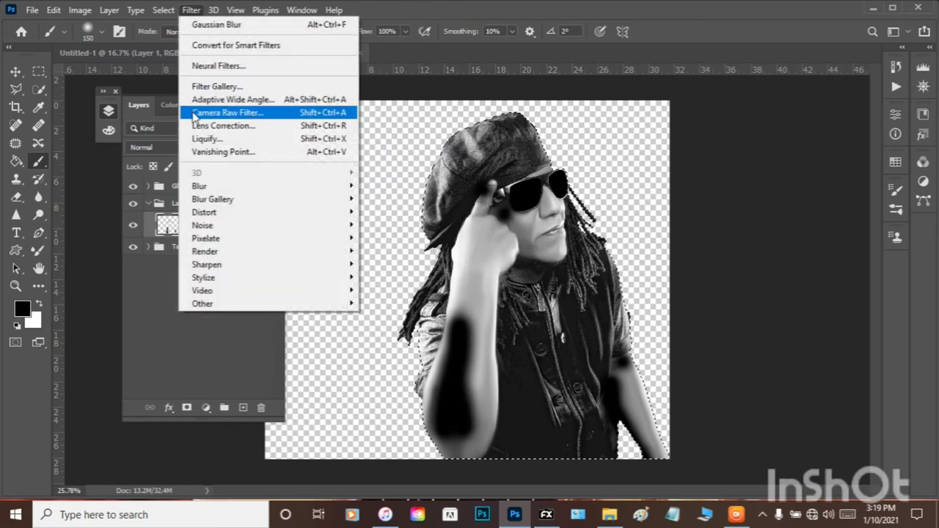
mouse_move(315, 188)
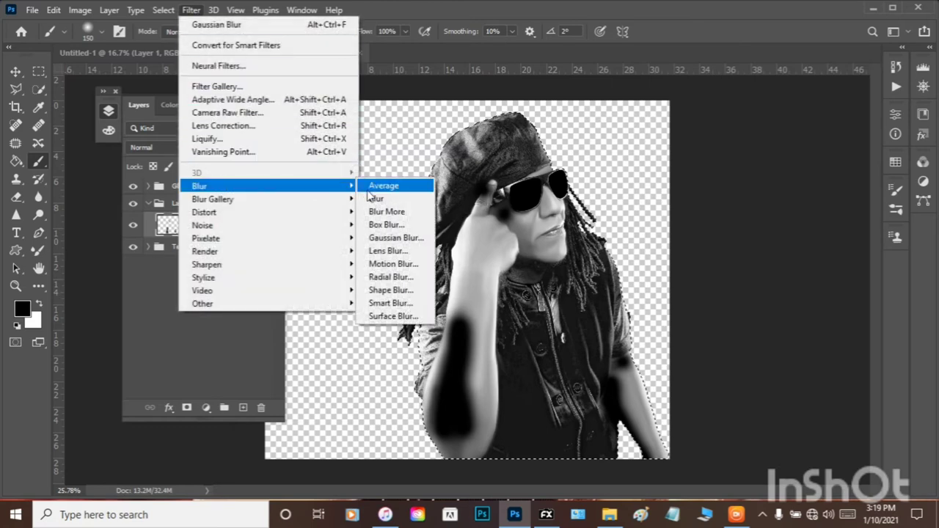
left_click(389, 238)
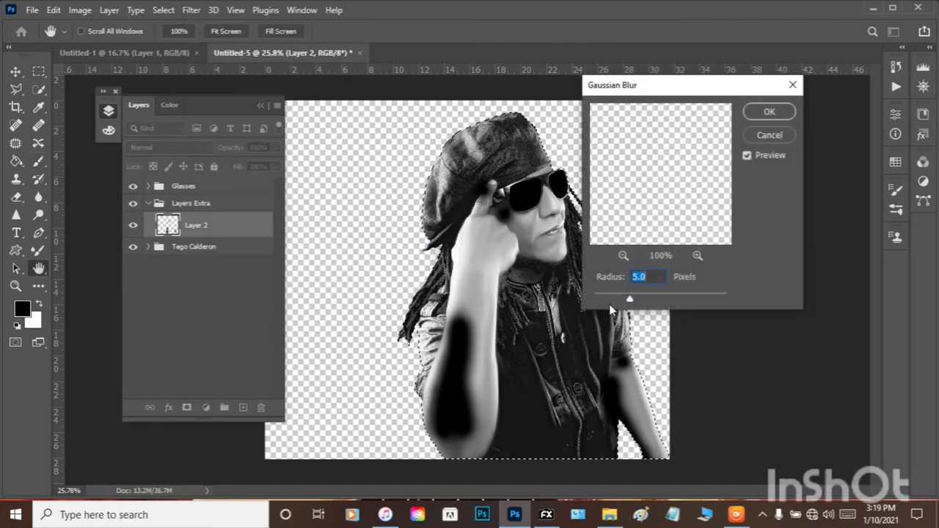
left_click_drag(629, 300, 651, 301)
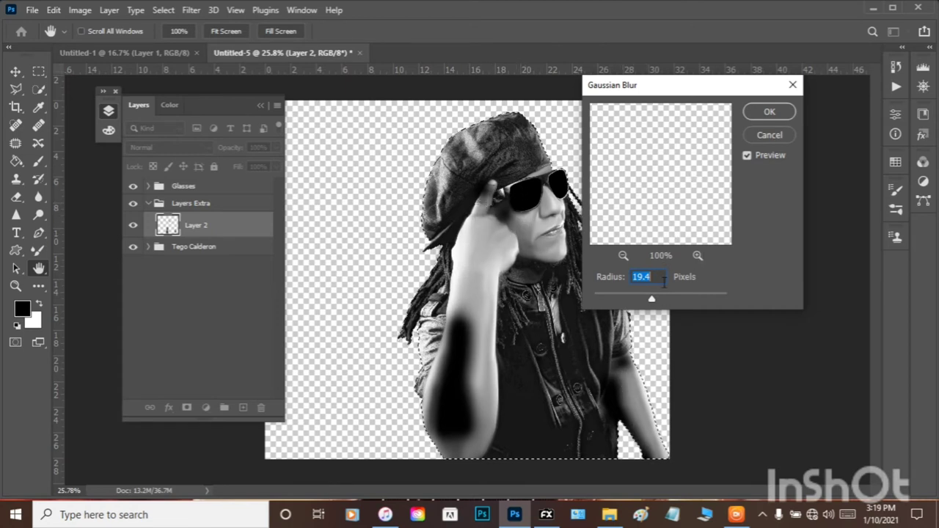
left_click_drag(652, 299, 656, 300)
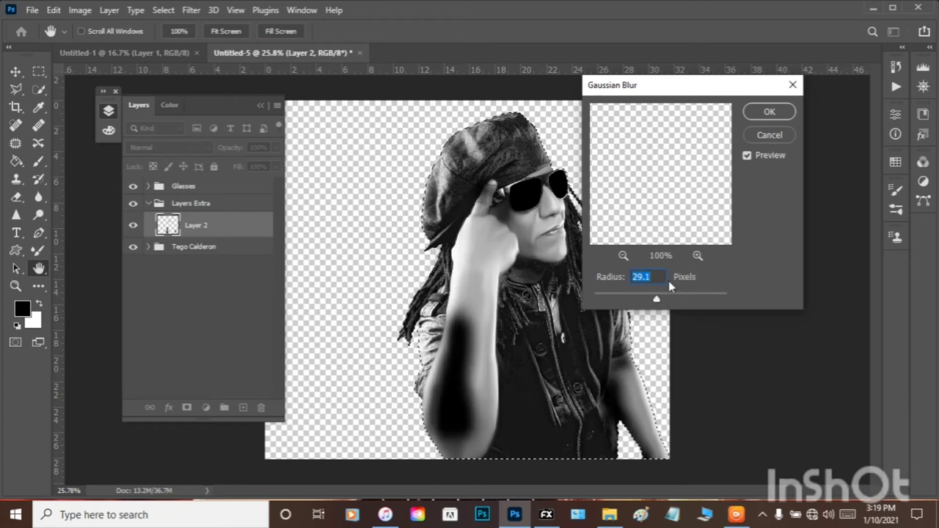
left_click(772, 112)
- Set the blurred shadow layer's blend mode to Soft Light and its opacity to 62%
left_click(174, 147)
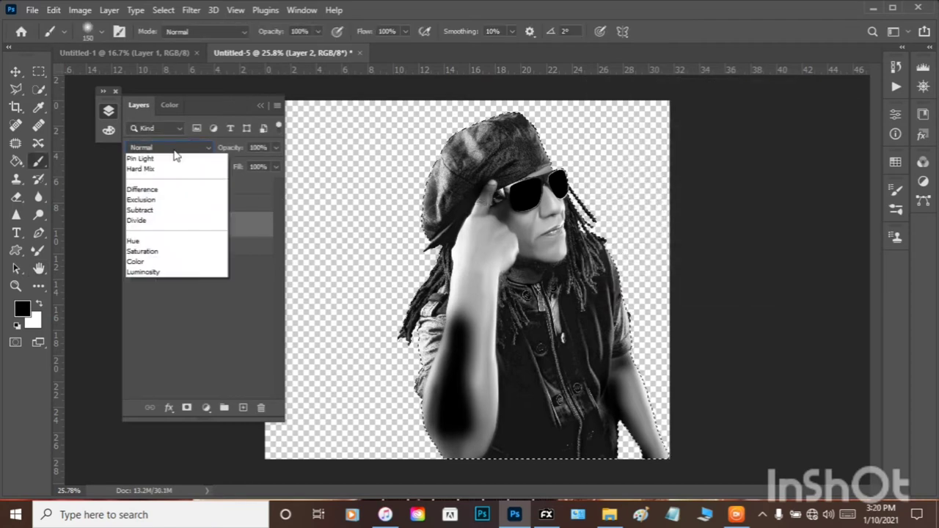
left_click(174, 154)
key("Down")
key("Down")
key("Down")
key("Down")
key("Down")
key("Down")
key("Down")
key("Down")
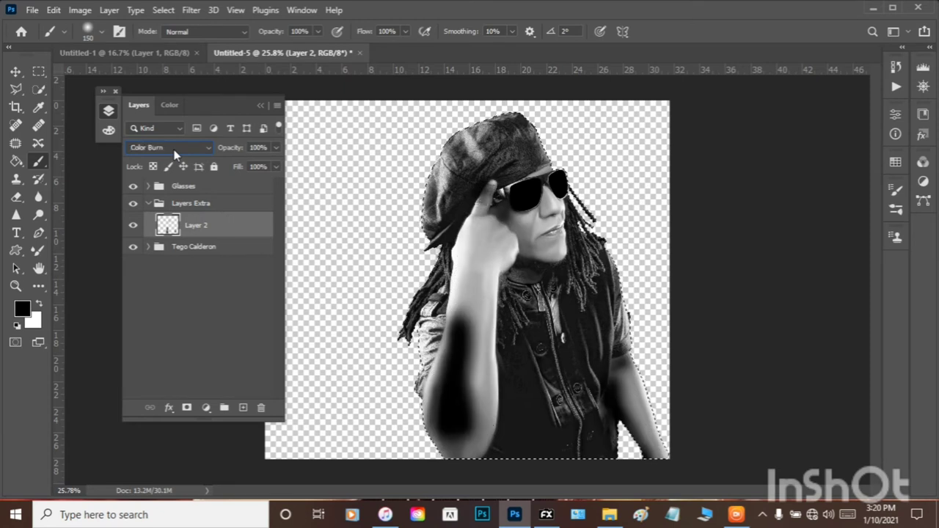
key("Down")
key("Down")
key("Down")
key("Down")
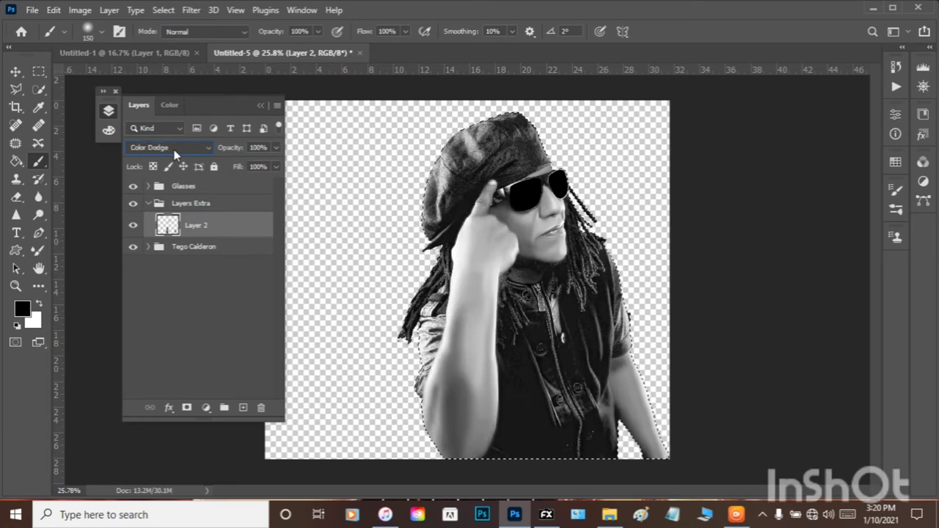
key("Down")
key("Down")
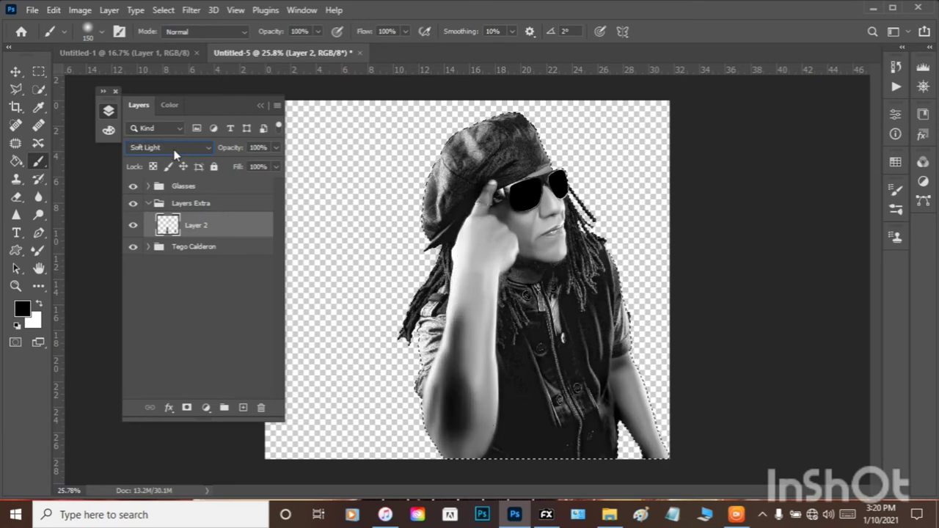
key("Up")
left_click_drag(229, 149, 209, 152)
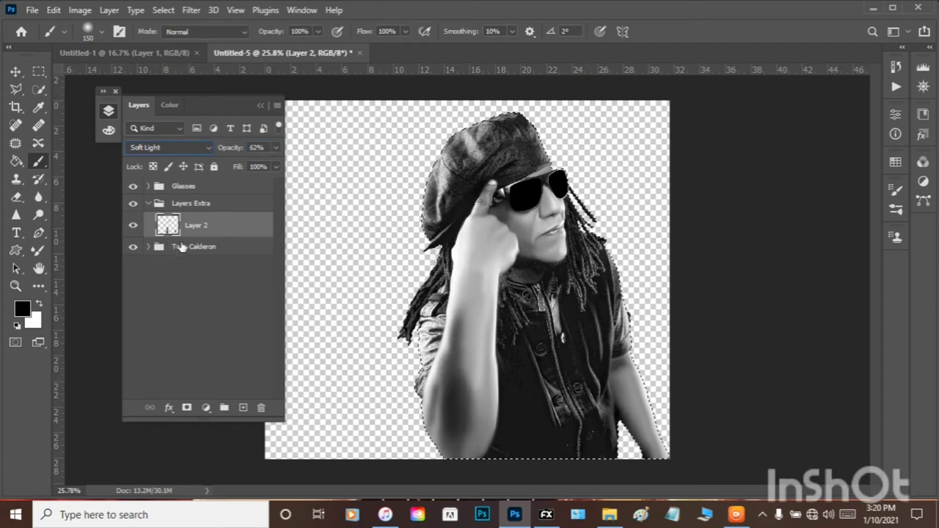
- Paint white highlights over the raised forearm and face on a new layer above Layer 2, and reapply the last Gaussian Blur
left_click(243, 408)
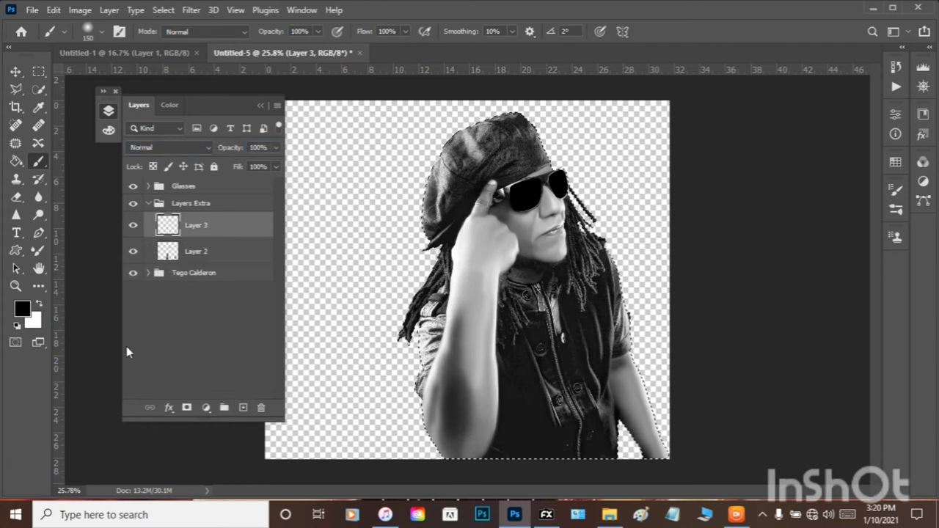
left_click(39, 304)
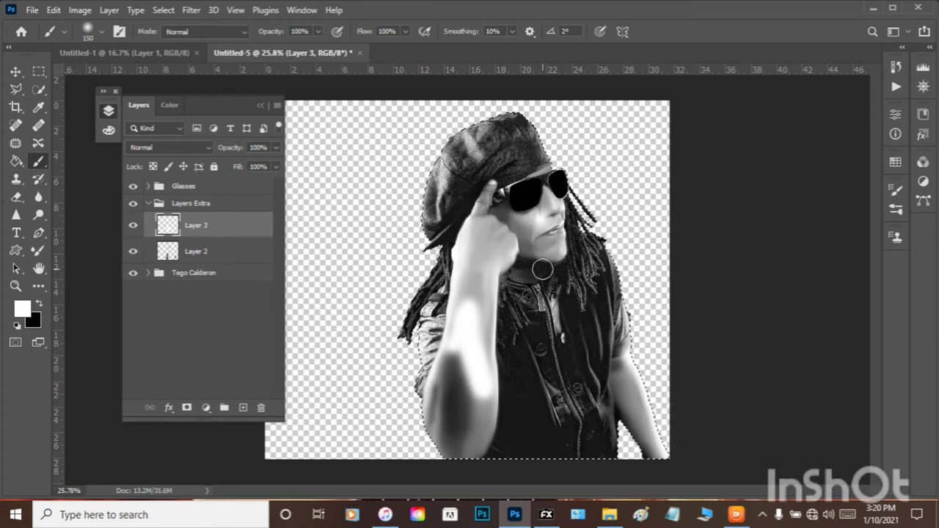
left_click(191, 11)
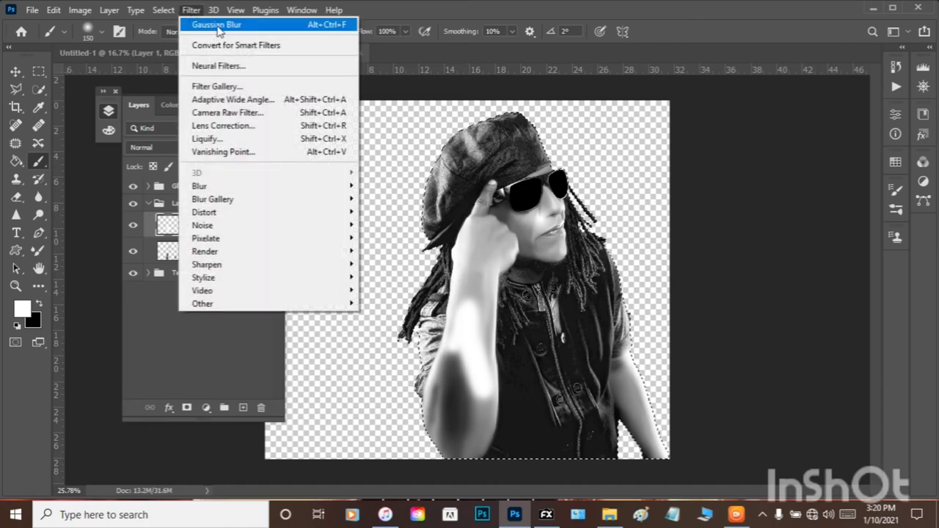
key("Escape")
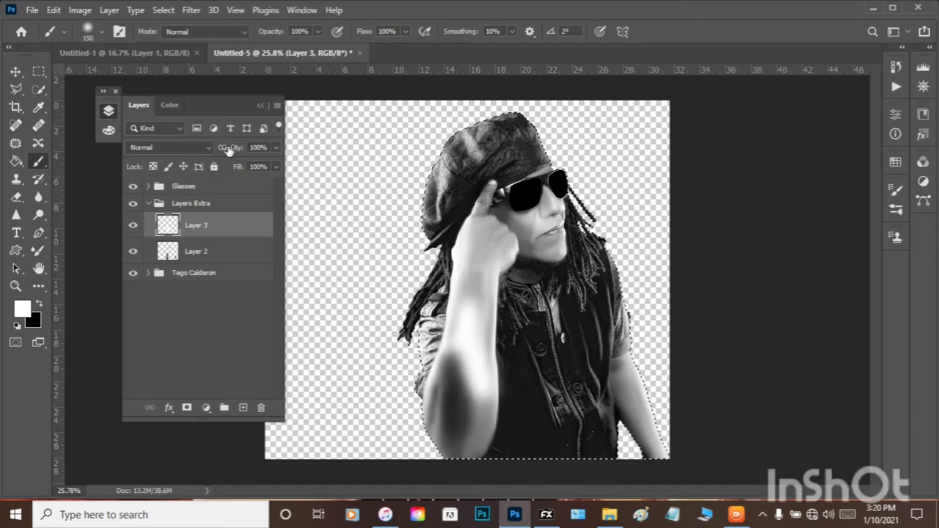
- Set the white highlight layer's blend mode to Soft Light and its opacity to 42%
left_click_drag(239, 149, 146, 146)
left_click(146, 146)
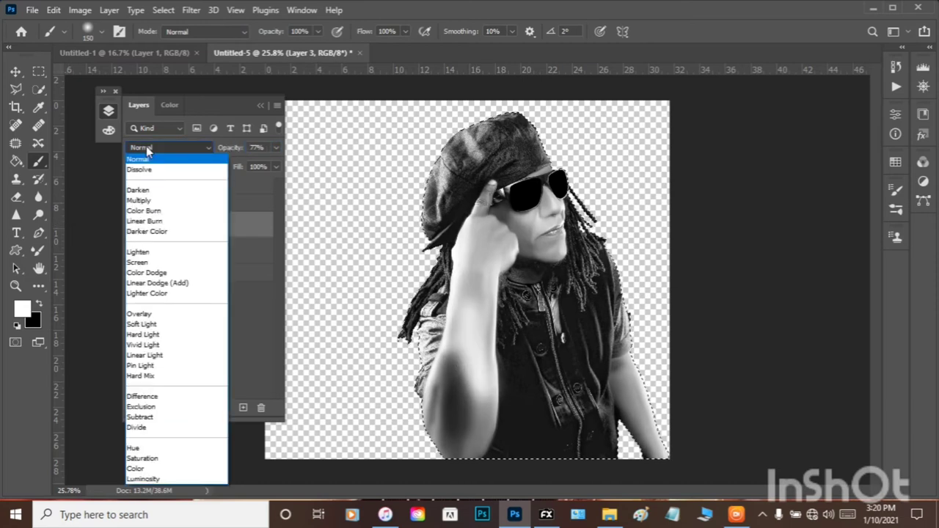
key("Down")
key("Return")
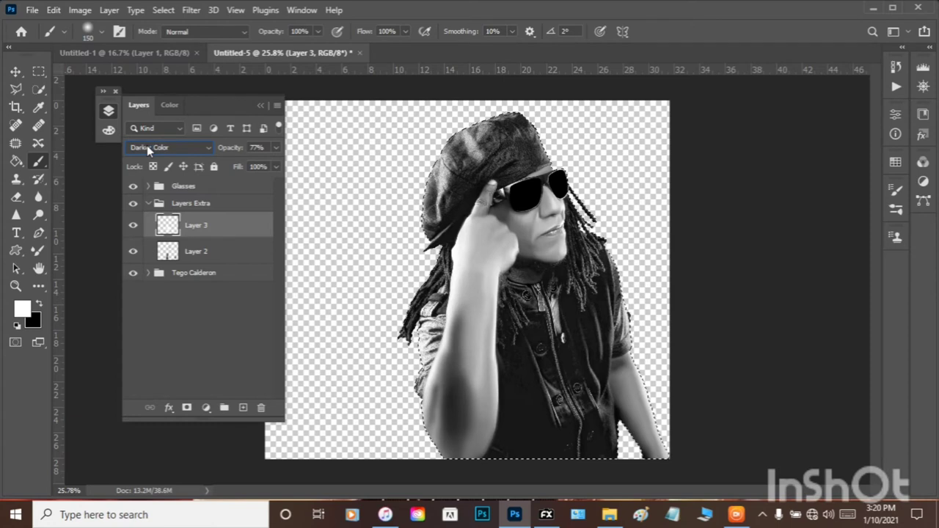
key("Down")
key("Down")
key("Down")
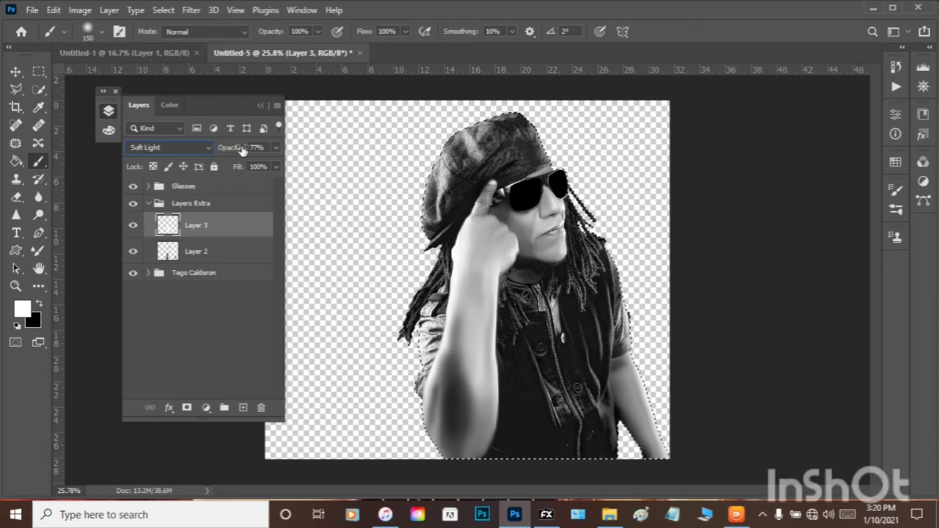
left_click_drag(242, 150, 230, 151)
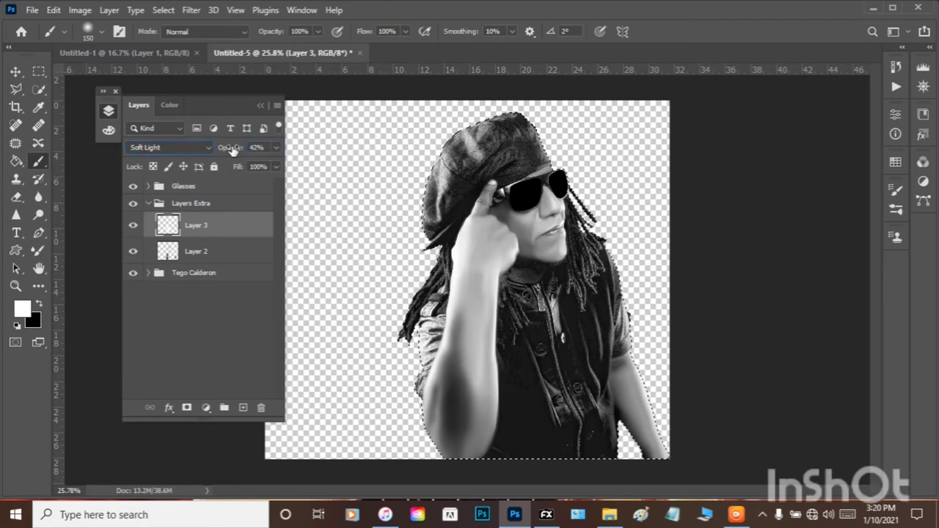
- Paint a black shadow down the raised hand and forearm on a new layer directly above Layer 2, and reapply the last Gaussian Blur
left_click(39, 303)
left_click(169, 253)
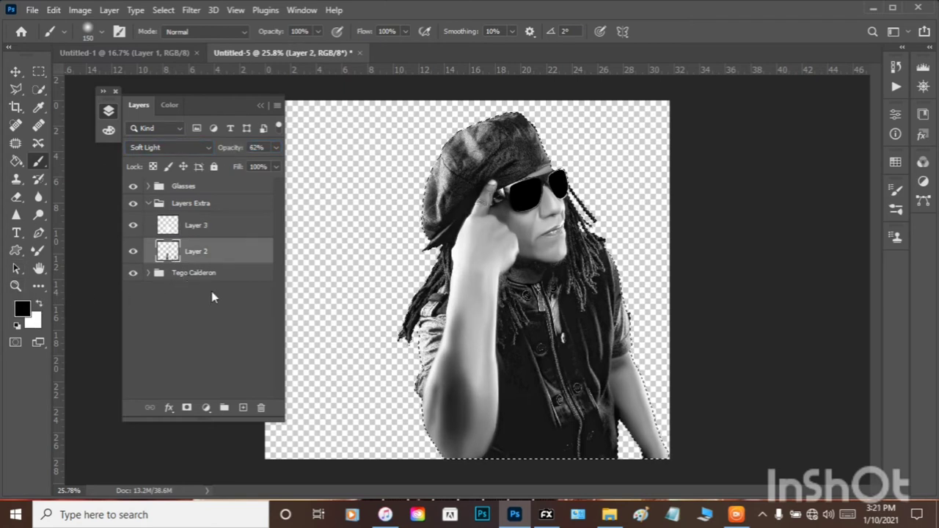
left_click(243, 407)
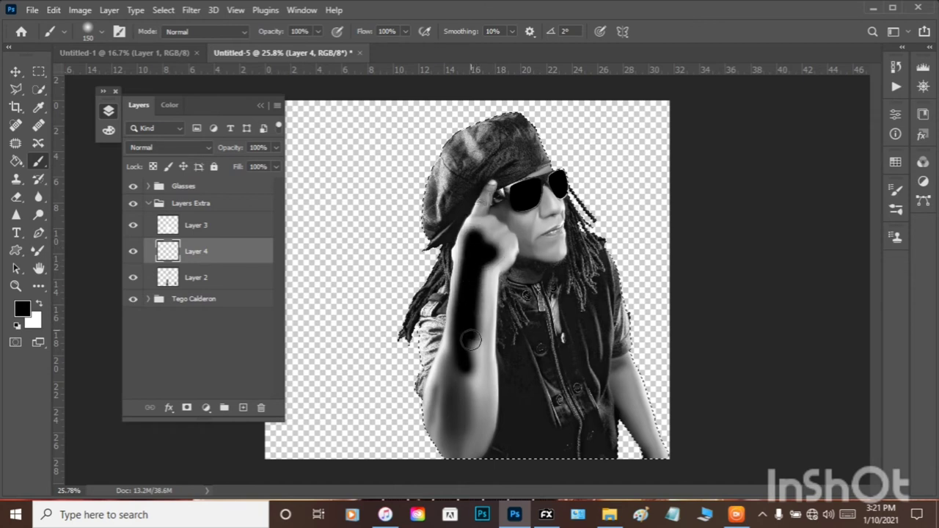
left_click(467, 397)
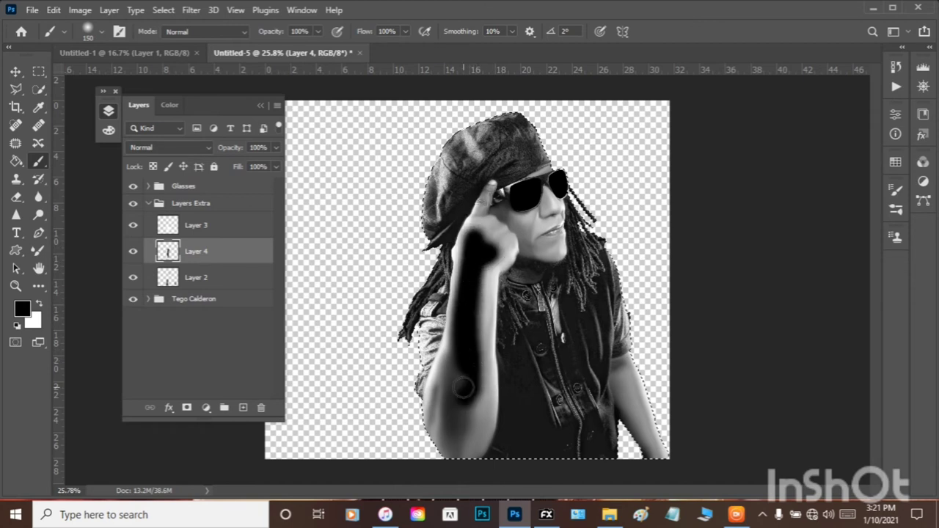
left_click(190, 10)
left_click(220, 23)
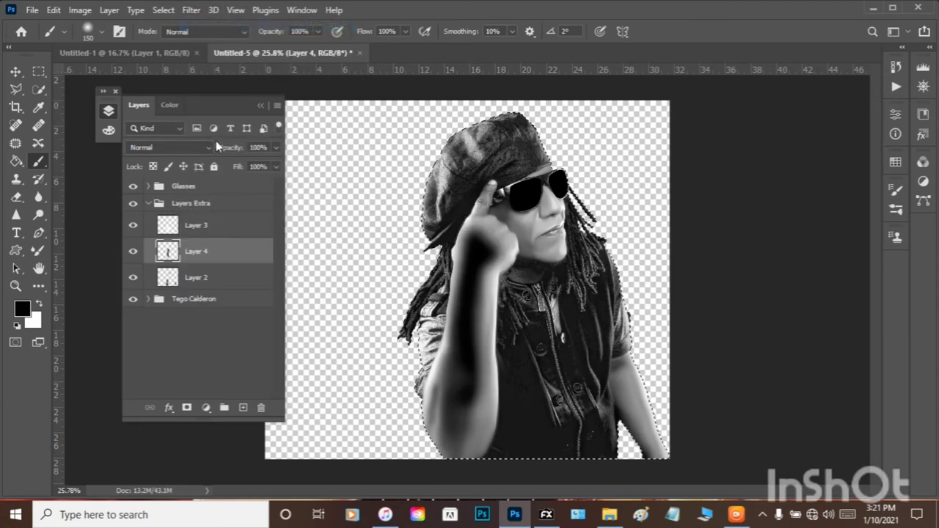
- Compare blend modes for the new forearm shadow layer, choosing Hard Light, and set its opacity to 49%
left_click(192, 147)
scroll(192, 148, "down", 7)
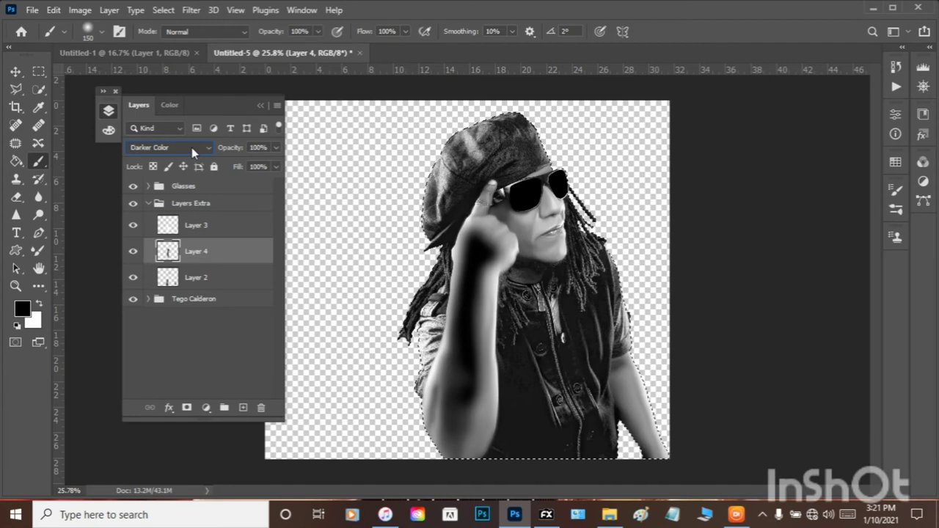
scroll(192, 148, "down", 3)
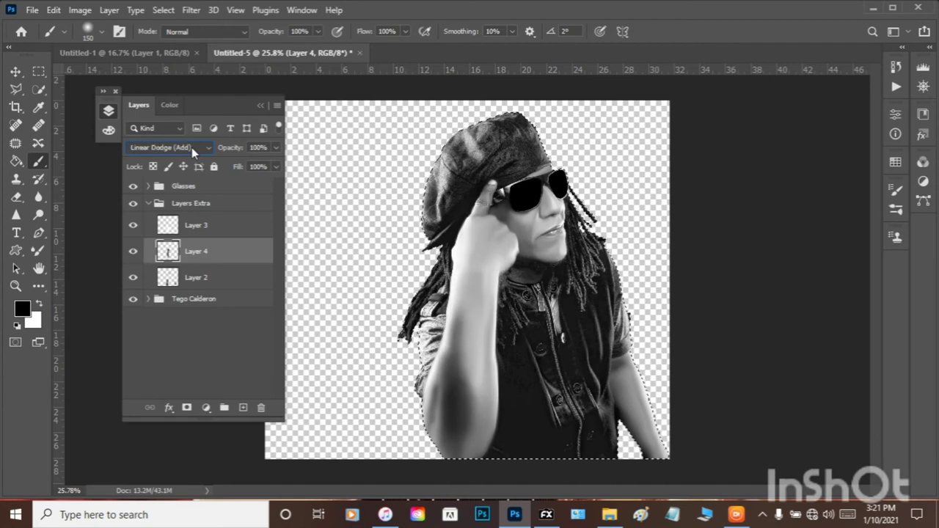
scroll(191, 148, "down", 2)
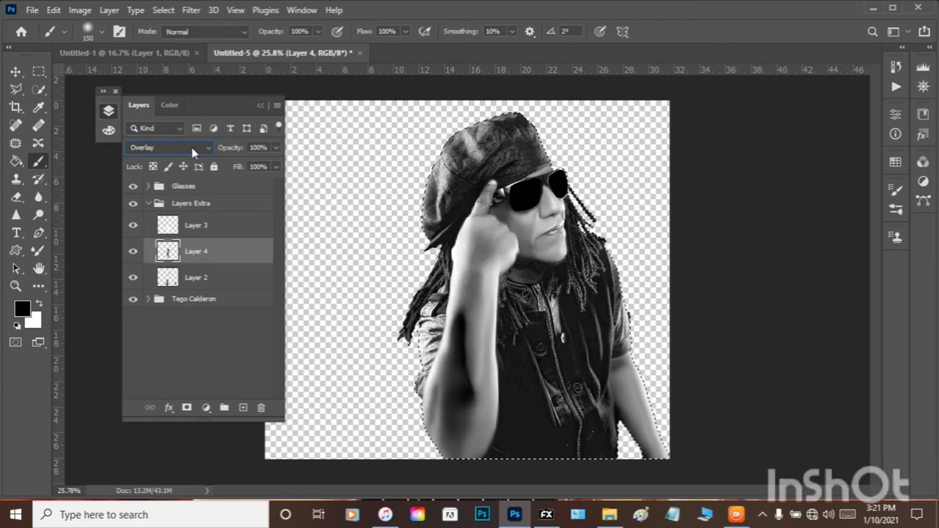
scroll(192, 147, "down", 1)
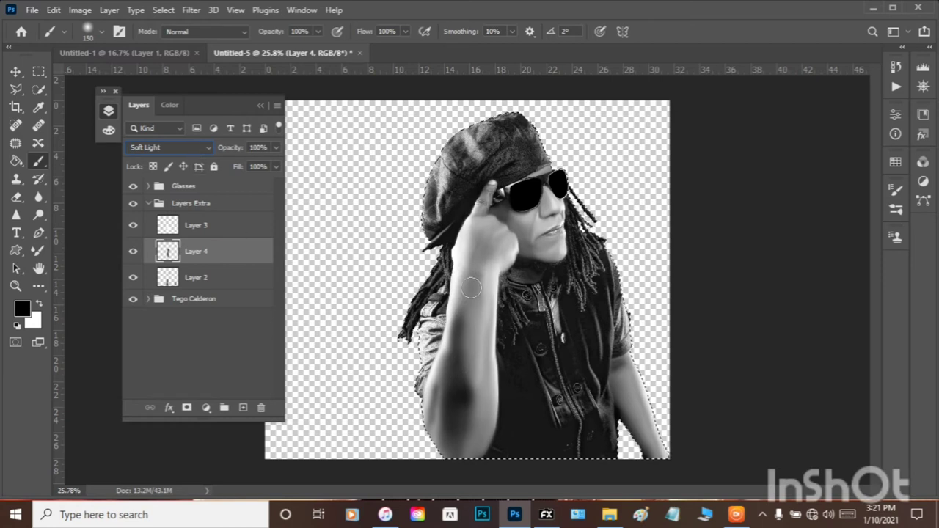
left_click(203, 148)
left_click(193, 149)
scroll(186, 153, "up", 1)
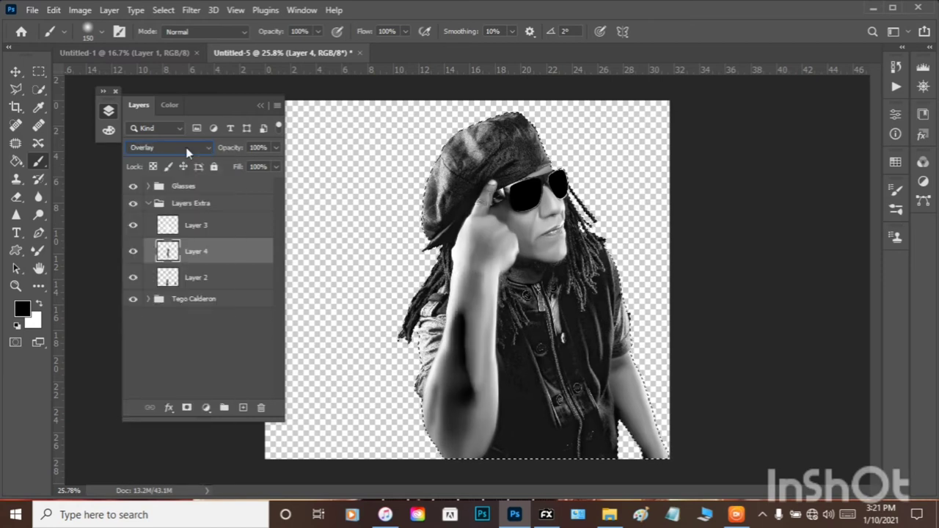
scroll(186, 152, "up", 1)
scroll(186, 153, "down", 2)
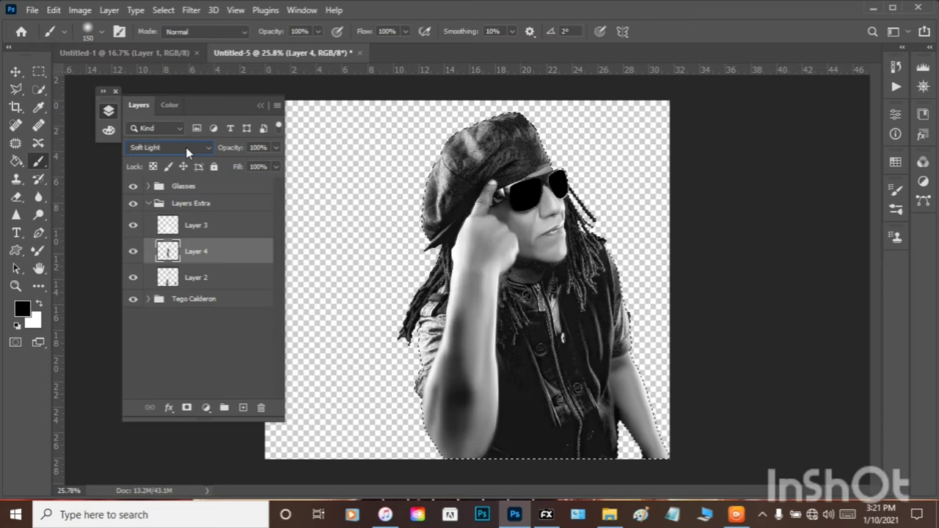
scroll(187, 152, "down", 1)
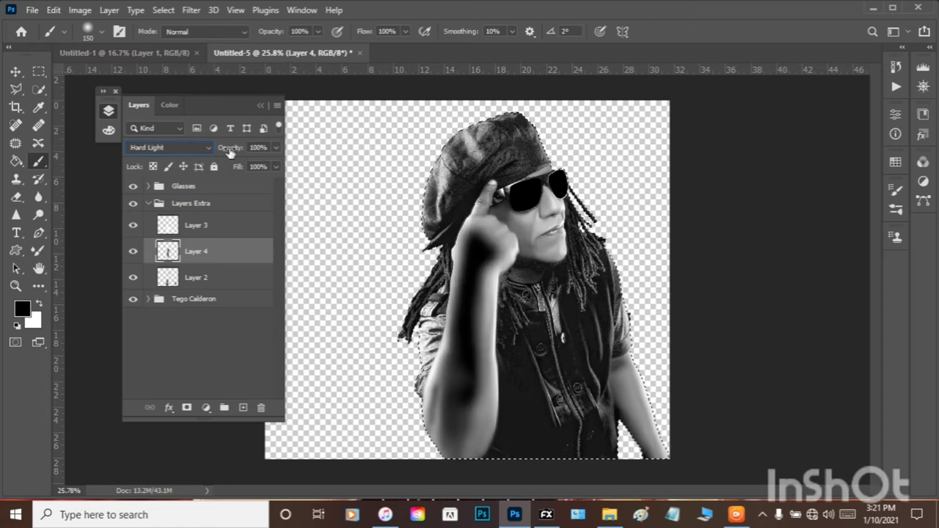
left_click_drag(227, 152, 196, 163)
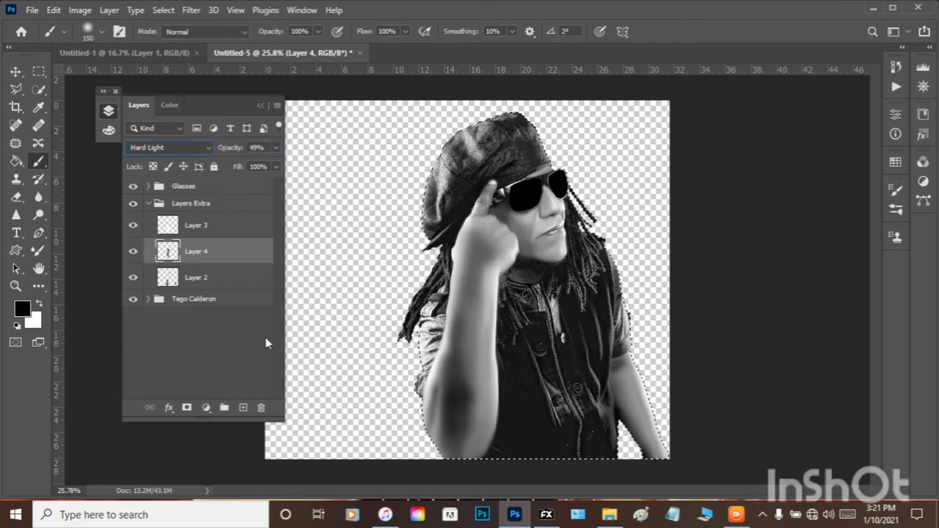
- Collapse the Layers Extra group and expand the Glasses group
left_click(150, 203)
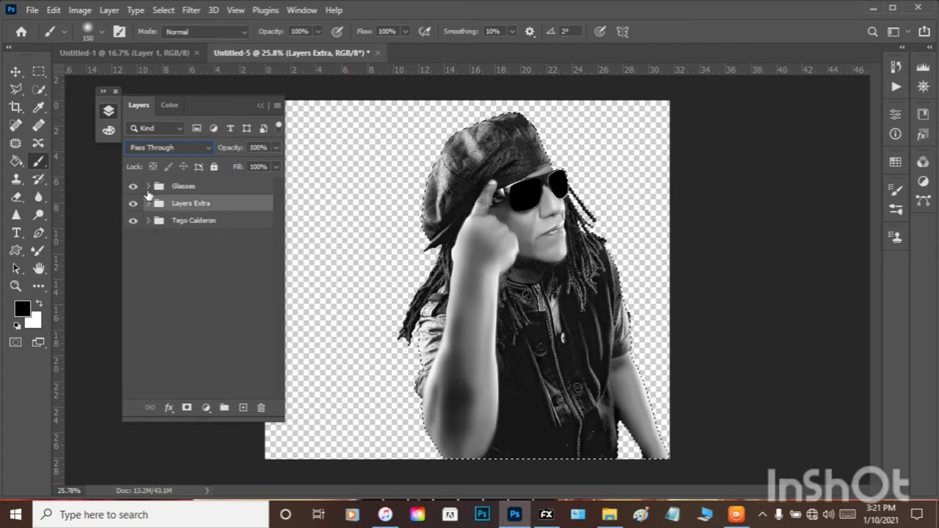
left_click(149, 188)
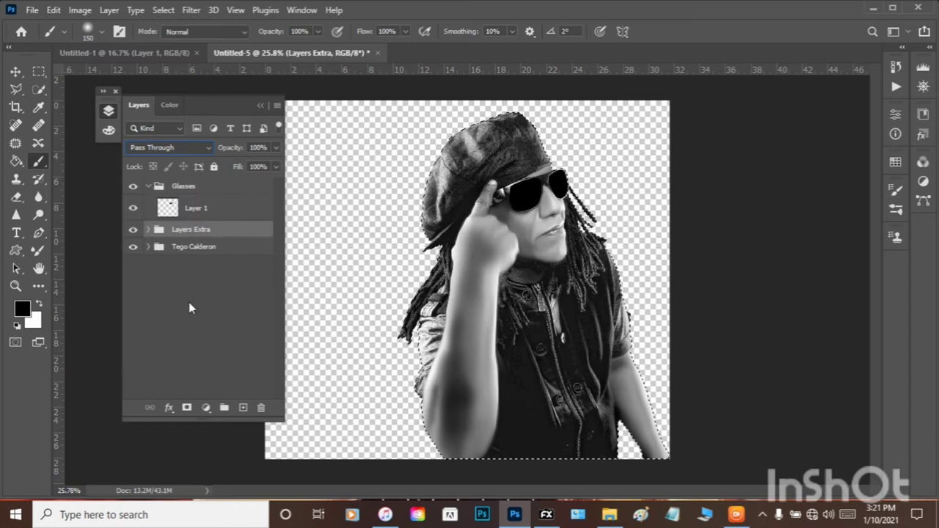
- Add a new layer inside the Glasses group and load Layer 1's lens shapes as a selection
left_click(243, 408)
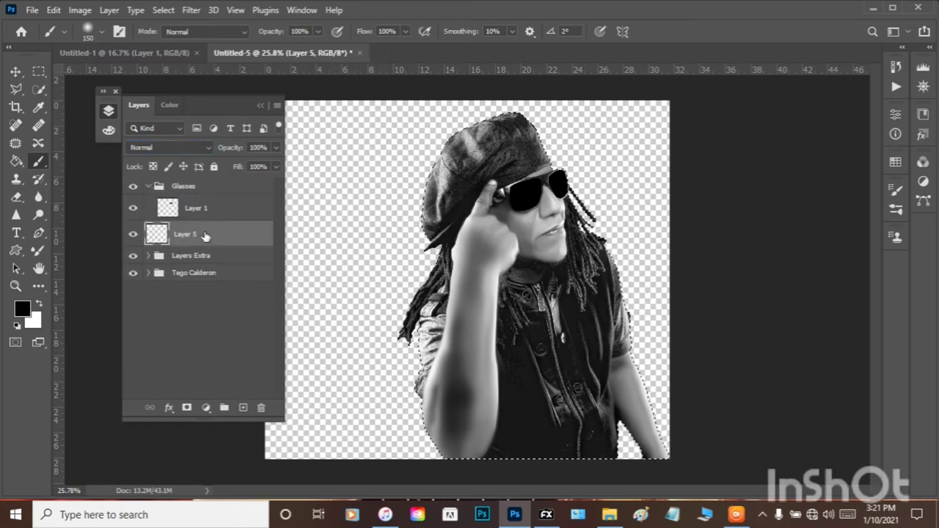
left_click_drag(203, 236, 198, 213)
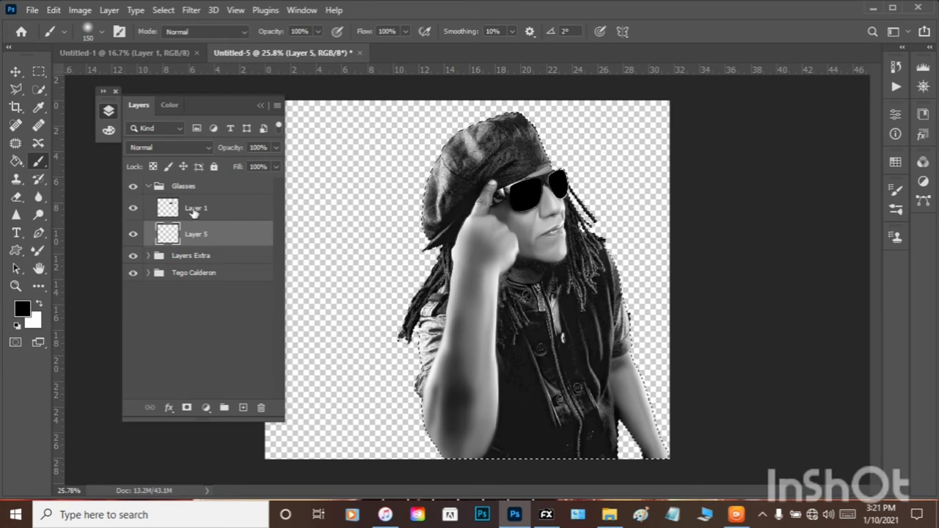
left_click(175, 211)
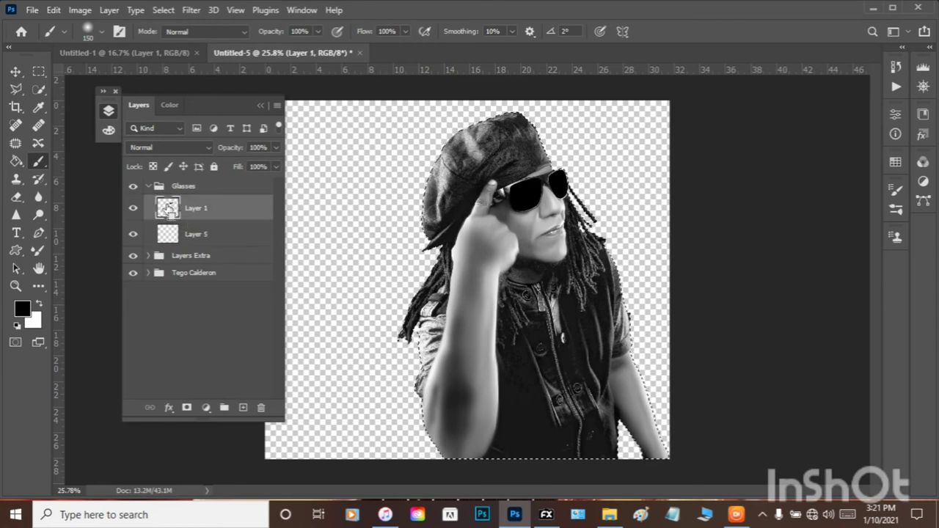
left_click(176, 211, "ctrl")
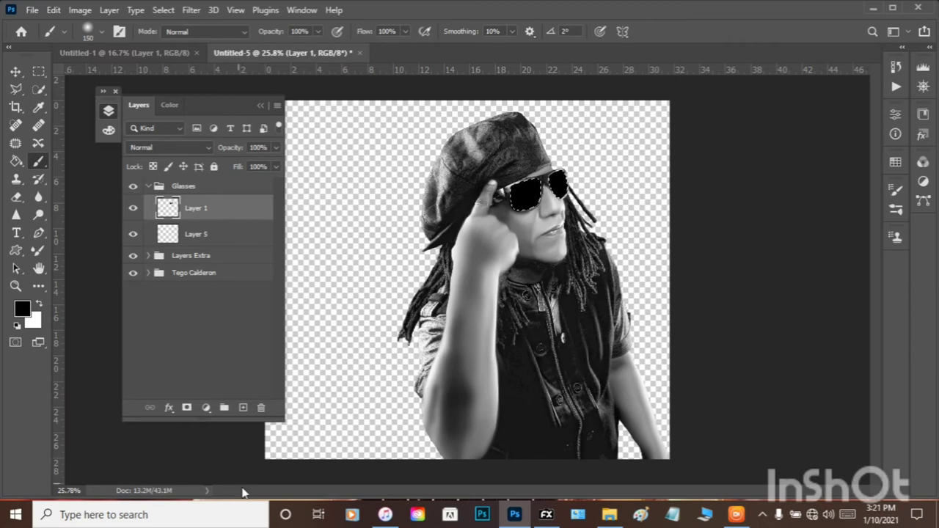
- Paint soft white reflections along the lower part of both lenses on Layer 5, placed above Layer 1, and deselect
left_click(15, 286)
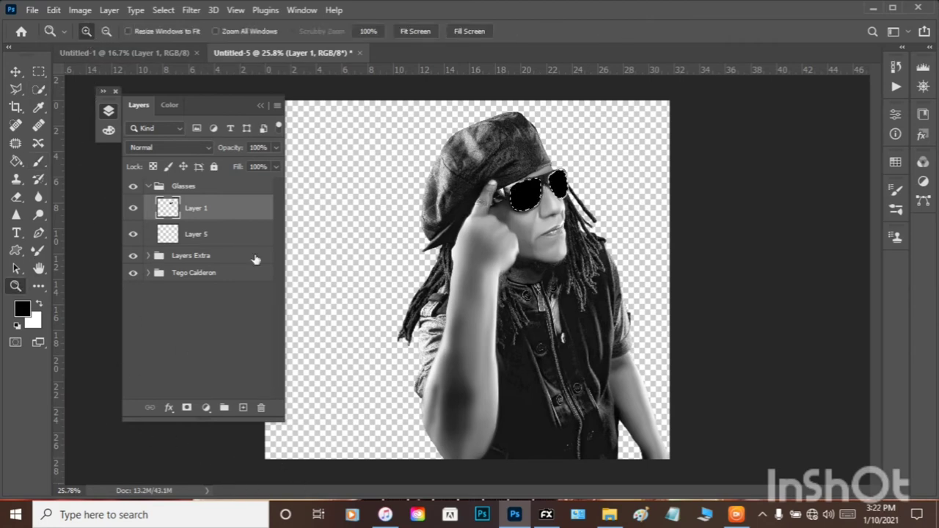
left_click(598, 189)
left_click(598, 188)
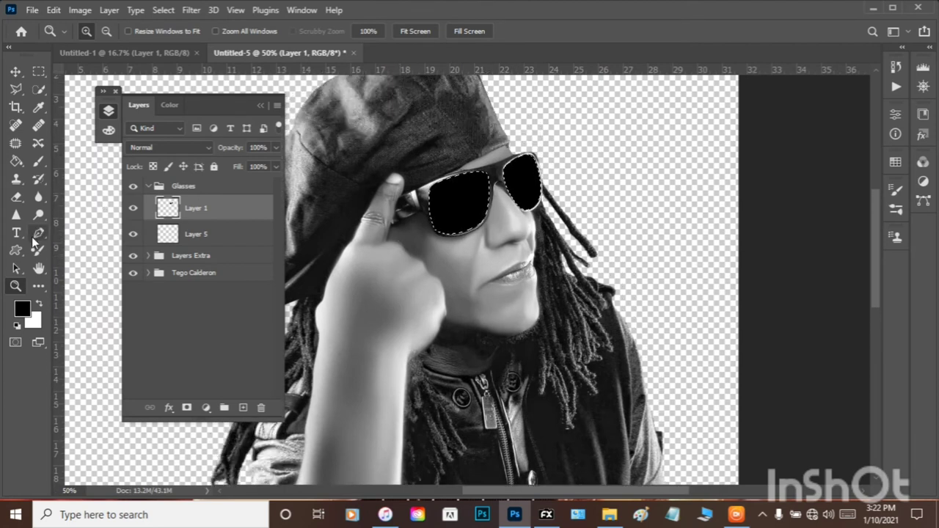
left_click(38, 162)
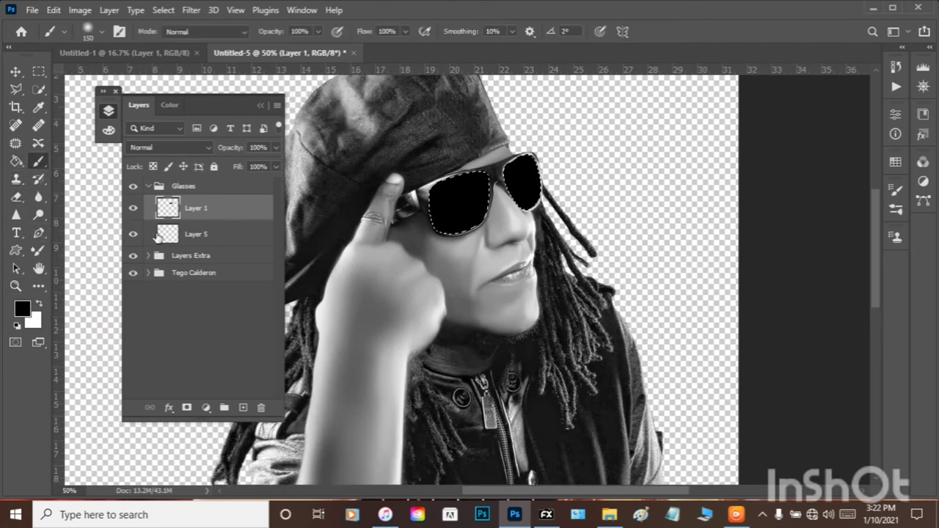
left_click(40, 304)
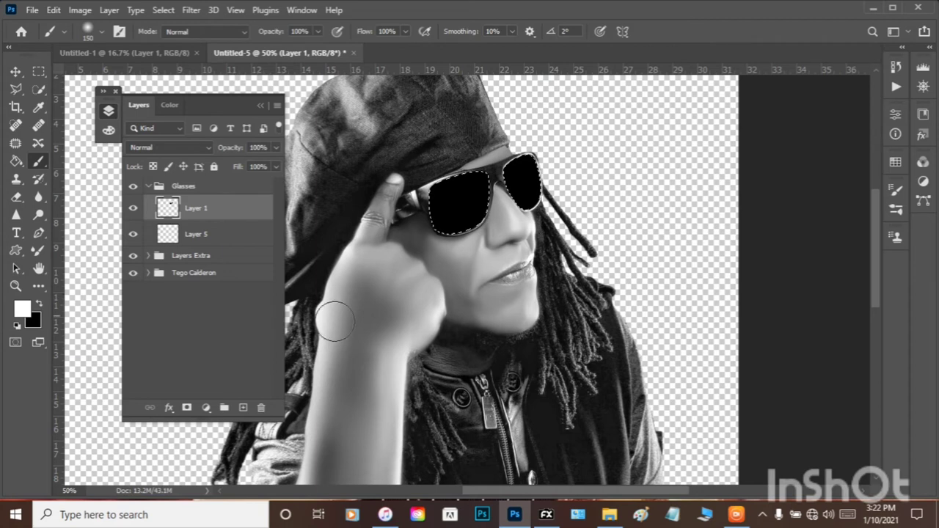
key("alt+bracketleft")
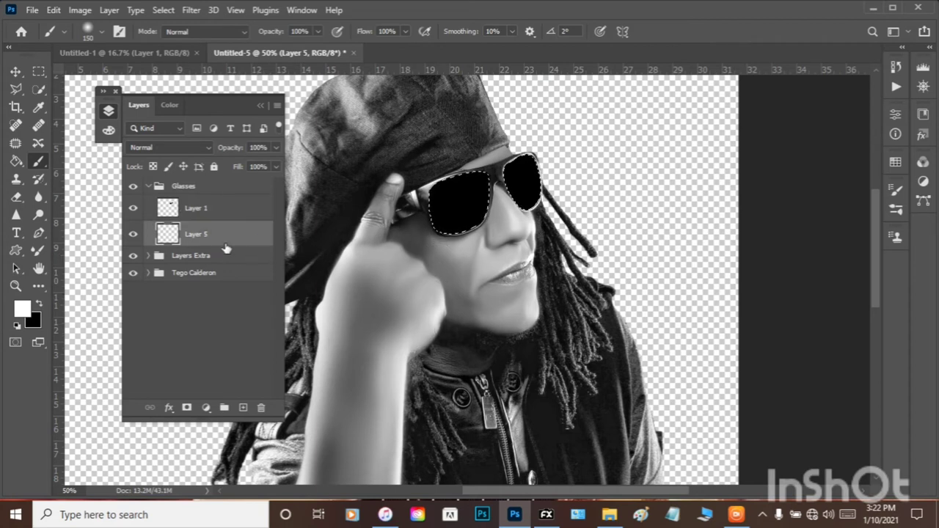
left_click_drag(228, 245, 230, 207)
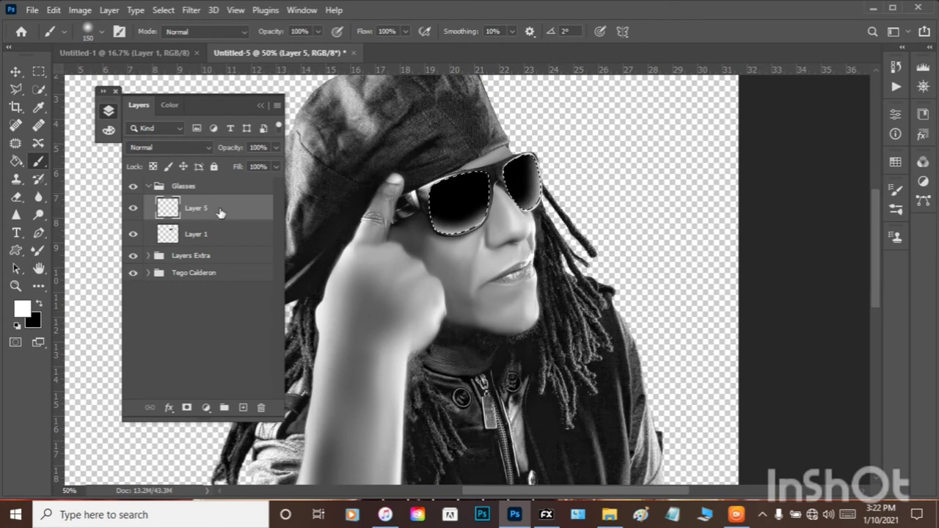
key("x")
left_click(39, 71)
left_click(78, 209)
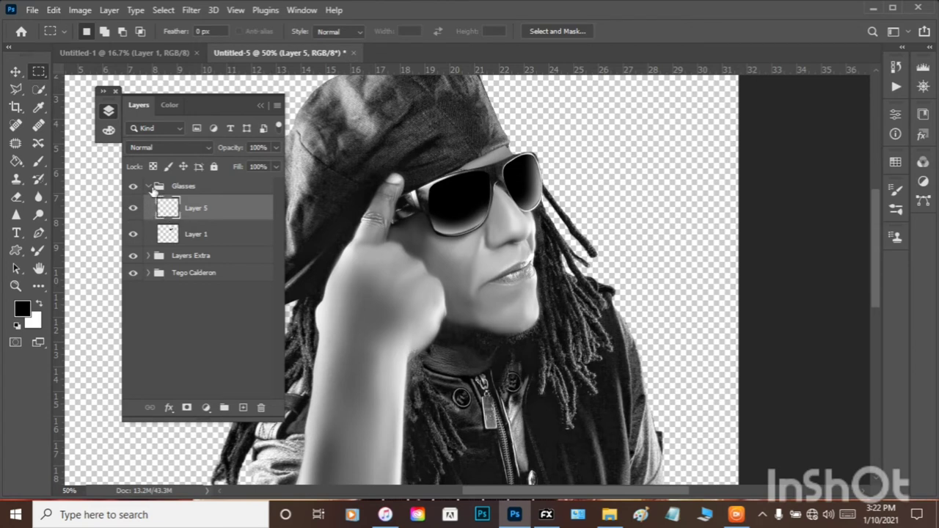
- Load the lens shapes of Layer 1 in the Glasses group as a selection again
left_click(148, 187)
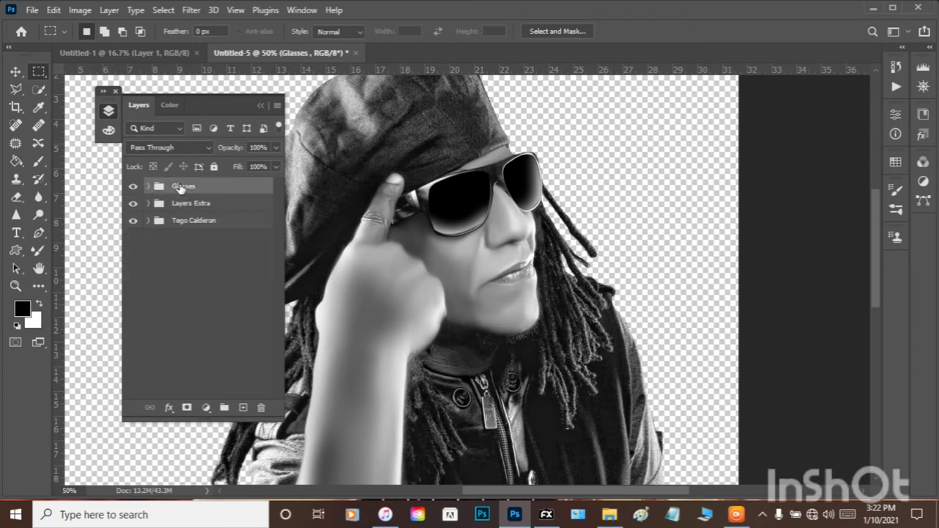
left_click(148, 187)
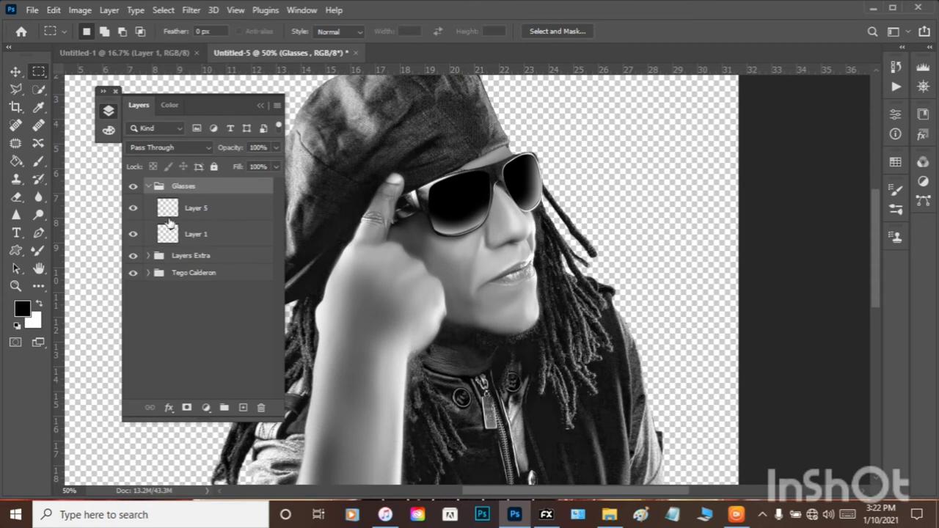
left_click(185, 235)
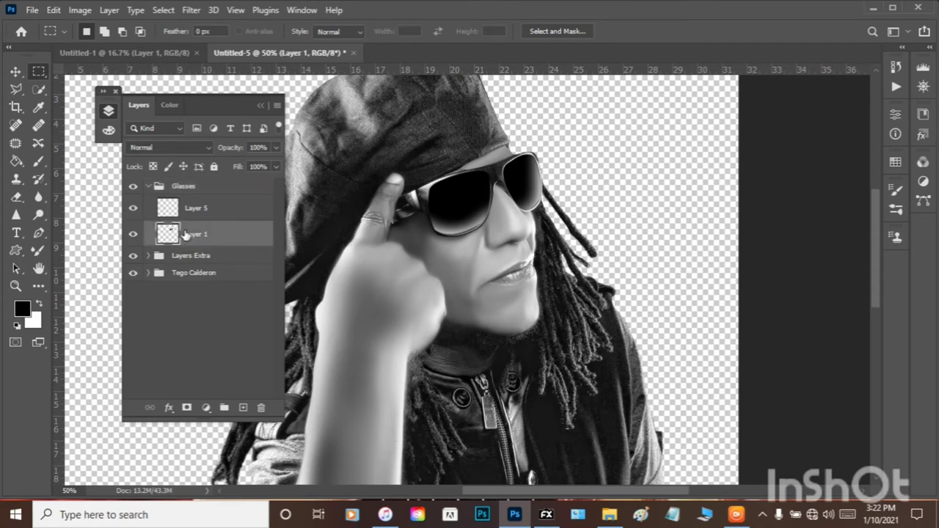
left_click(169, 236, "ctrl")
left_click(224, 408)
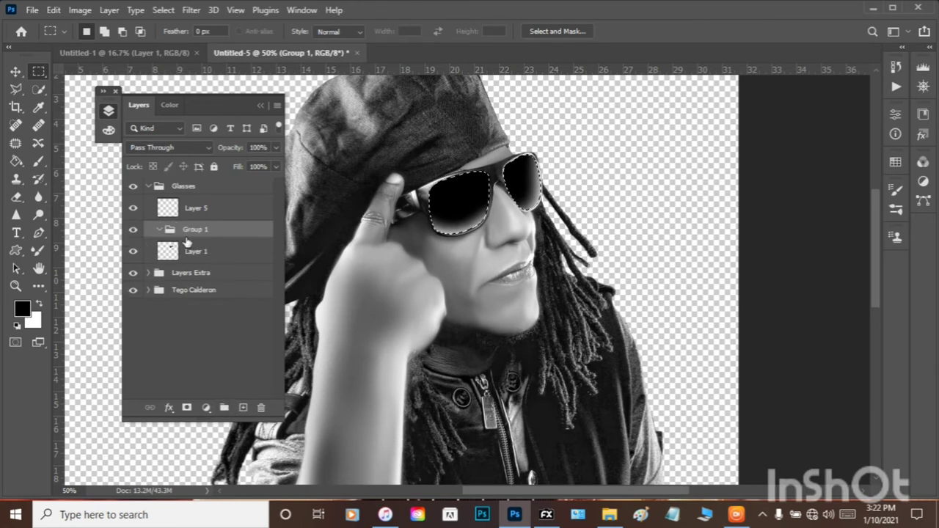
key("z")
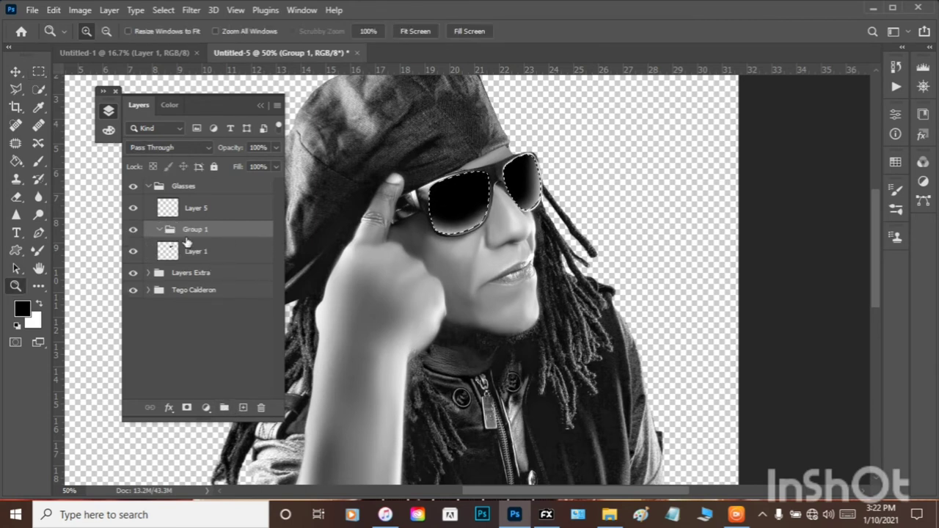
left_click_drag(187, 242, 257, 410)
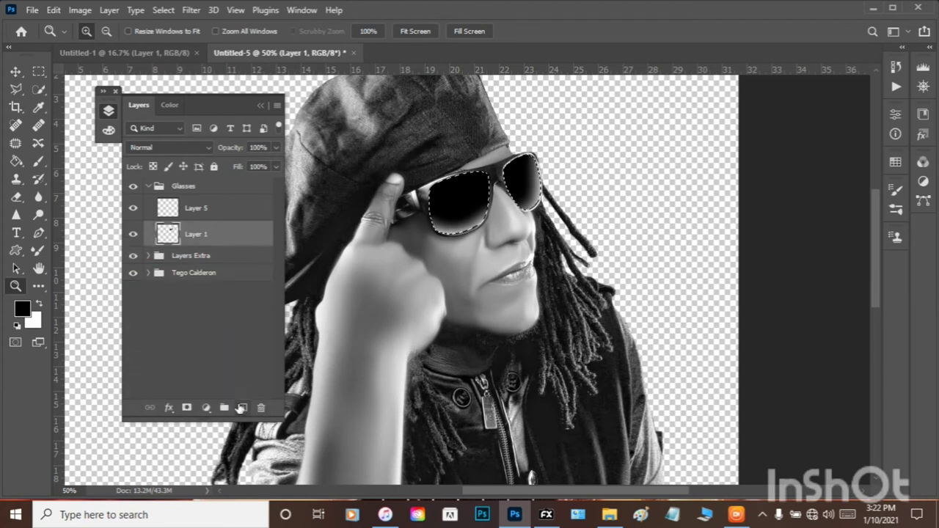
- Add a new layer directly above Layer 1 in the Glasses group
left_click(241, 408)
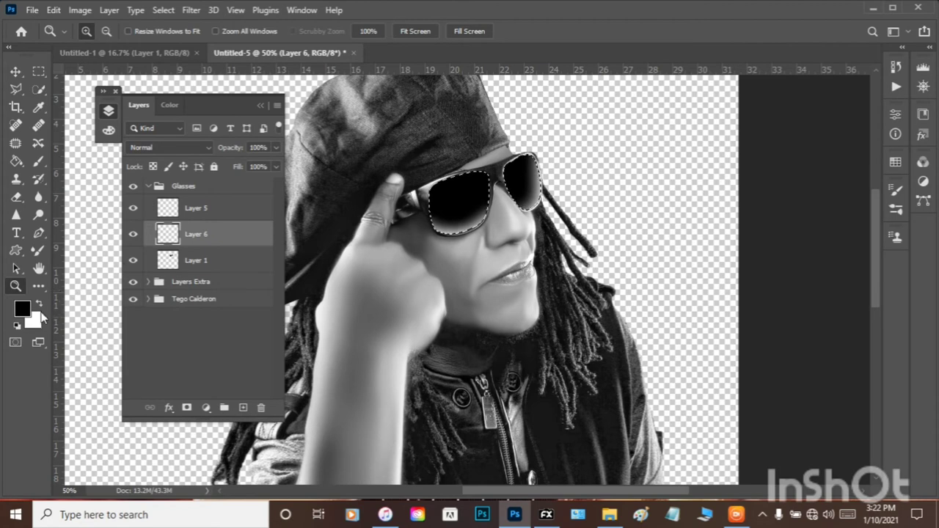
left_click(22, 308)
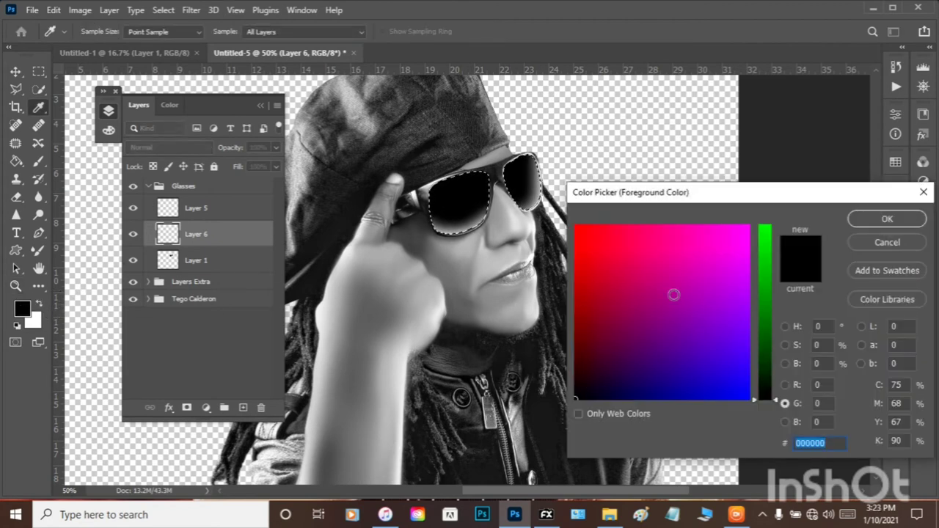
left_click(888, 242)
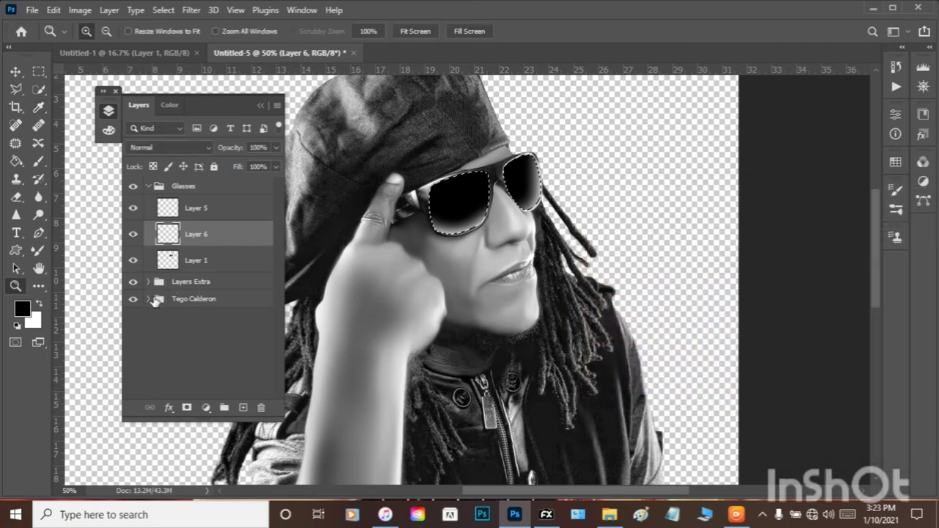
- Expand the Tego Calderon group and compare blend modes for the Untitled-5 layer, choosing Luminosity
left_click(148, 301)
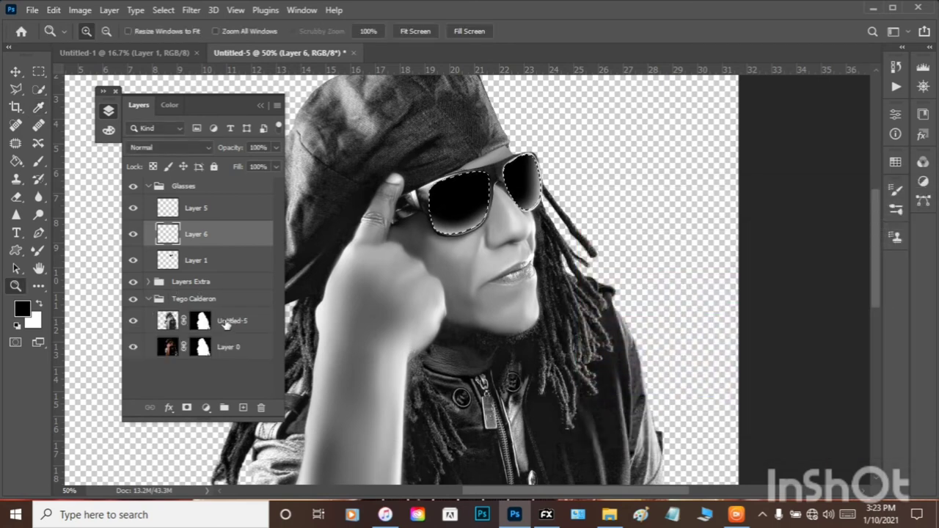
left_click(222, 324)
left_click(179, 148)
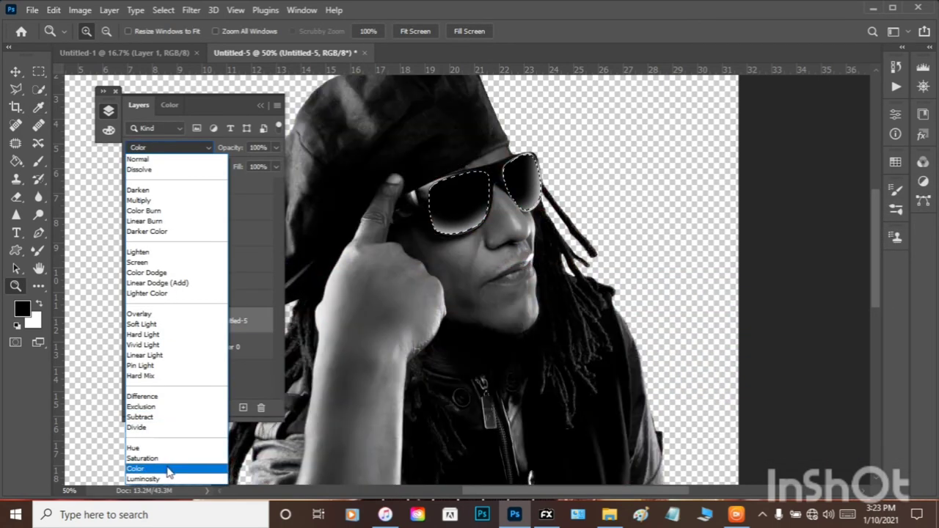
left_click(143, 479)
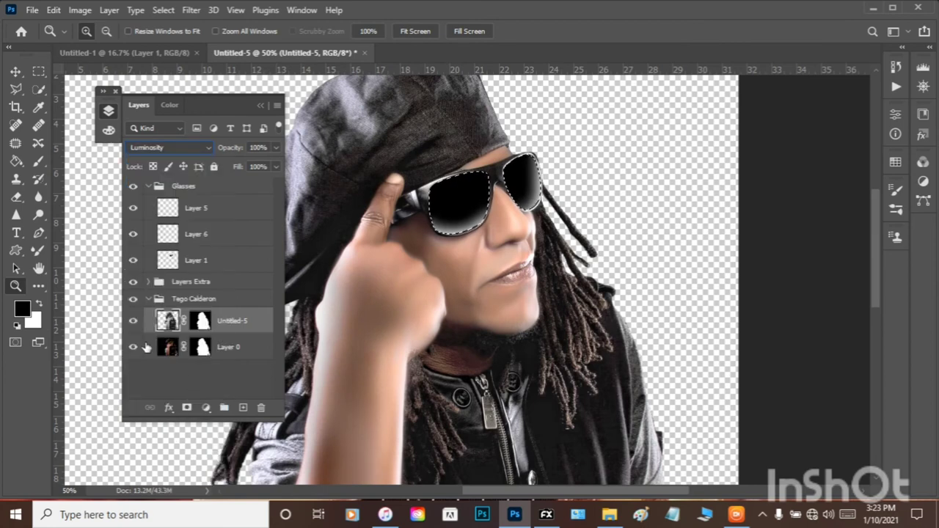
left_click(153, 147)
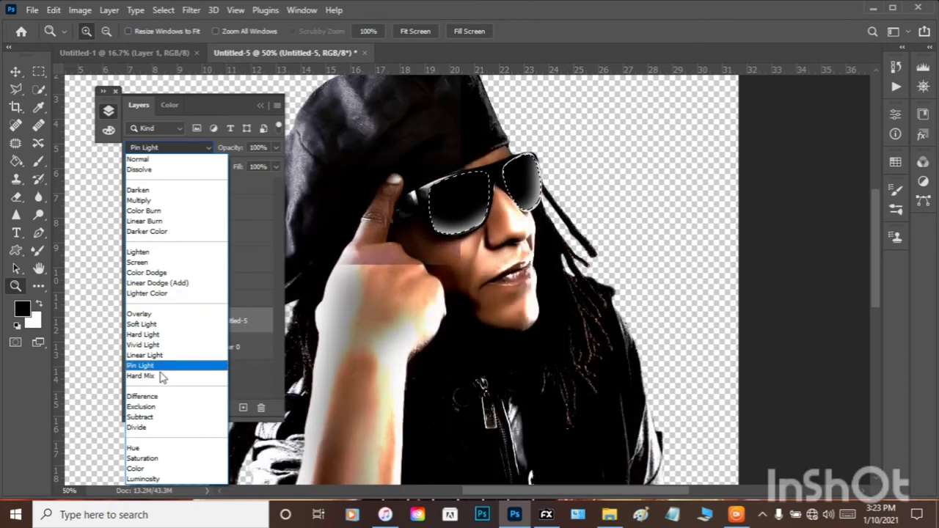
left_click(150, 480)
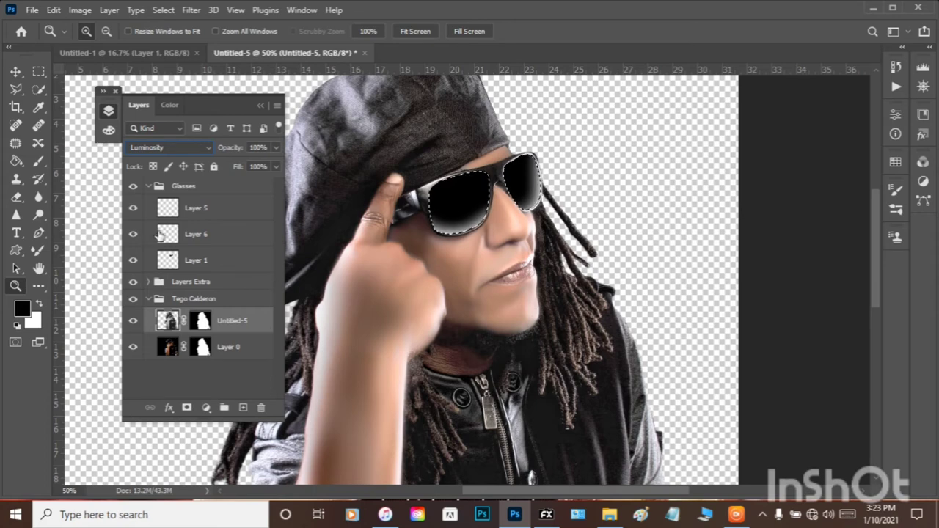
- Select Layer 6 and set the foreground colour to a tan skin tone sampled from the raised hand
left_click(167, 235)
left_click(21, 310)
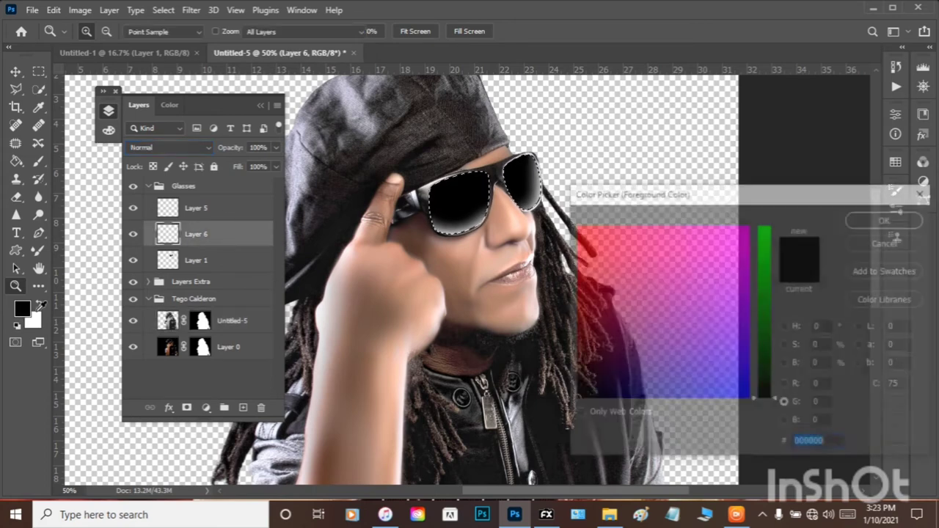
left_click(424, 291)
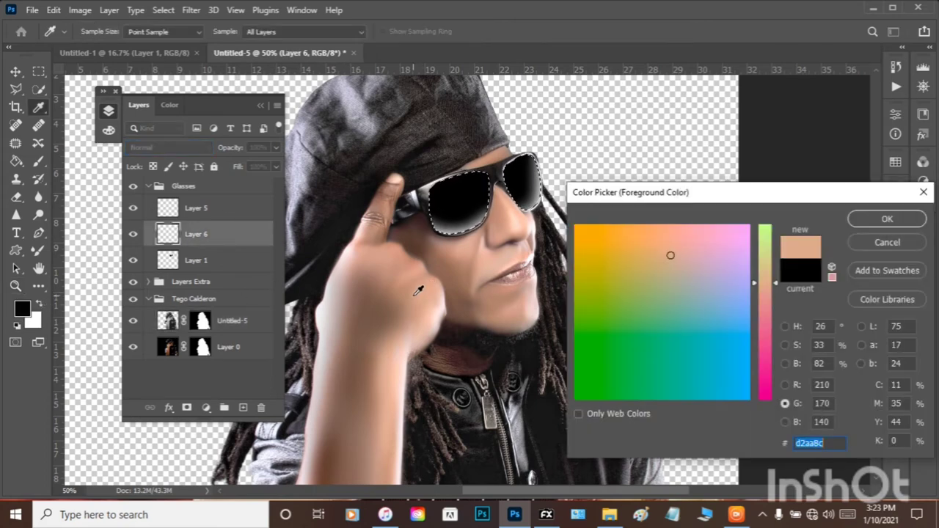
left_click(414, 290)
left_click(408, 282)
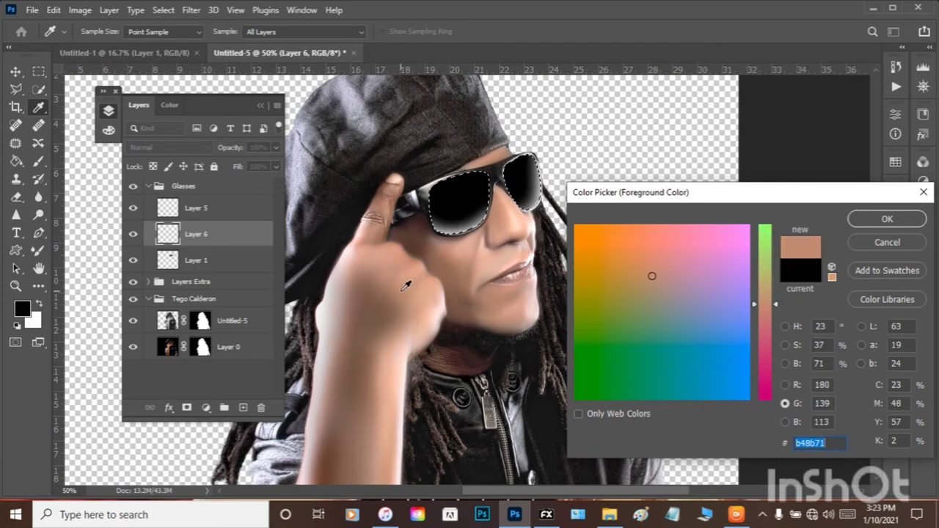
left_click(862, 220)
key("z")
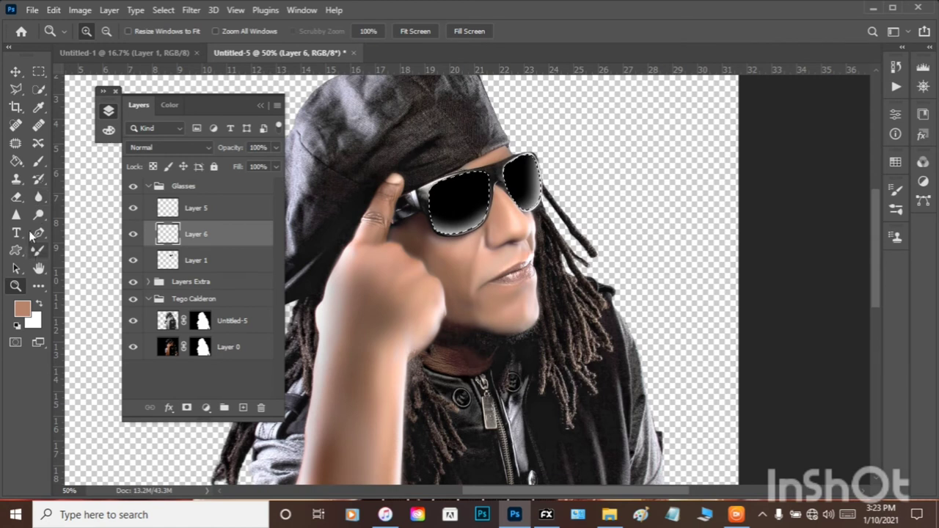
- Paint the sampled skin tone softly across the lower part of both selected lenses on Layer 6, undoing the first stroke
left_click(37, 165)
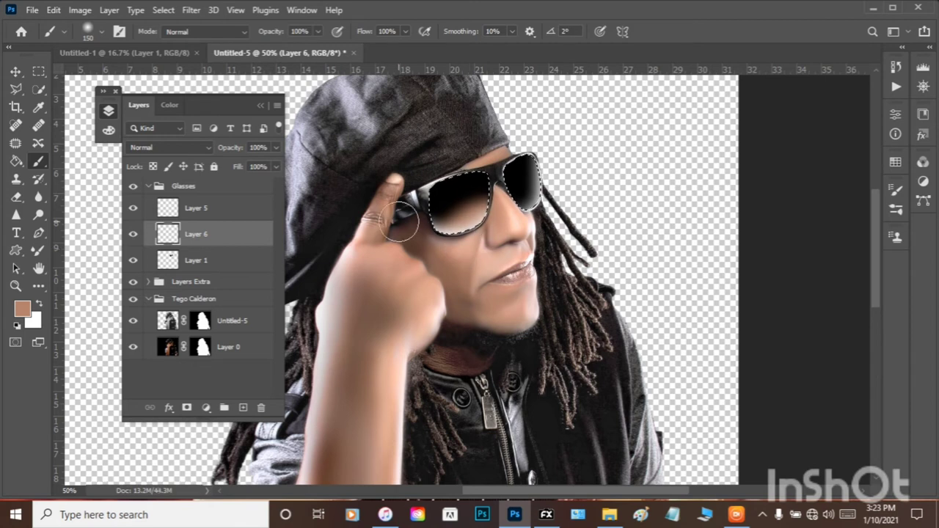
key("z")
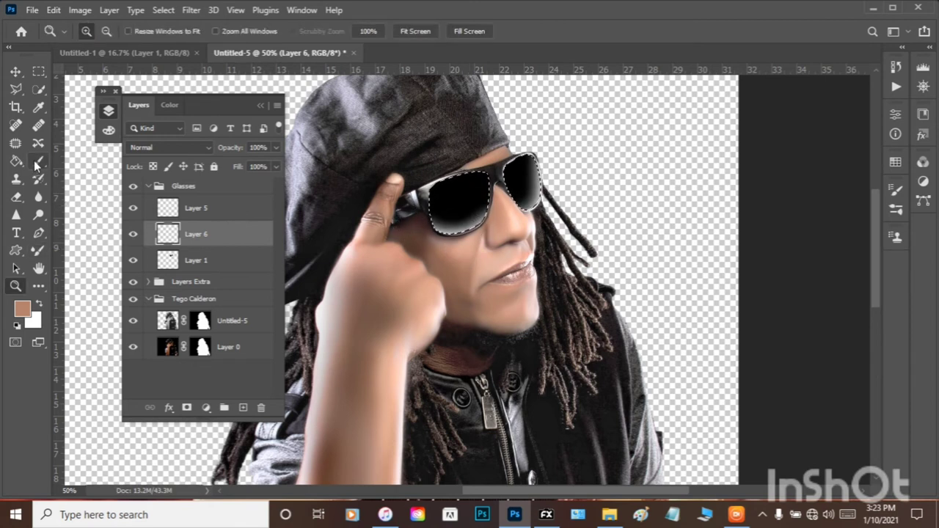
left_click(38, 163)
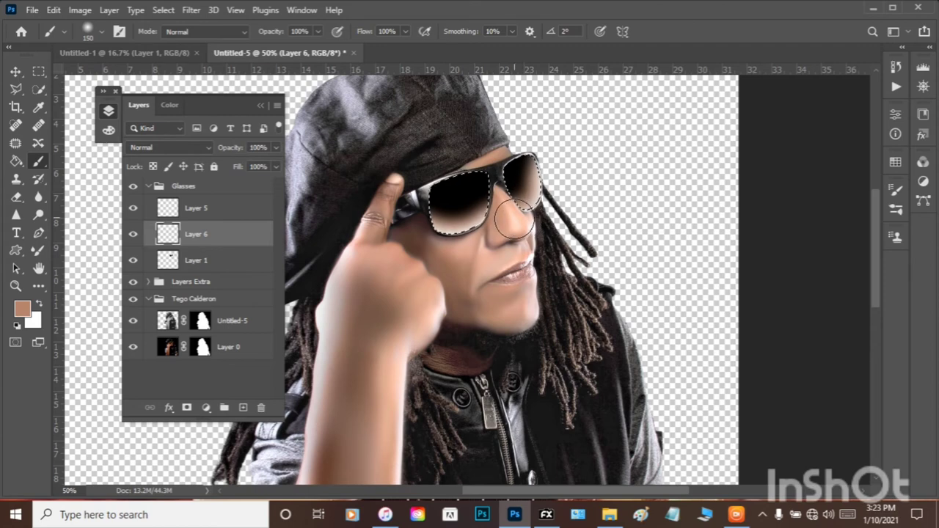
- Set Layer 6's blend mode to Dissolve and its opacity to 71%
left_click(157, 149)
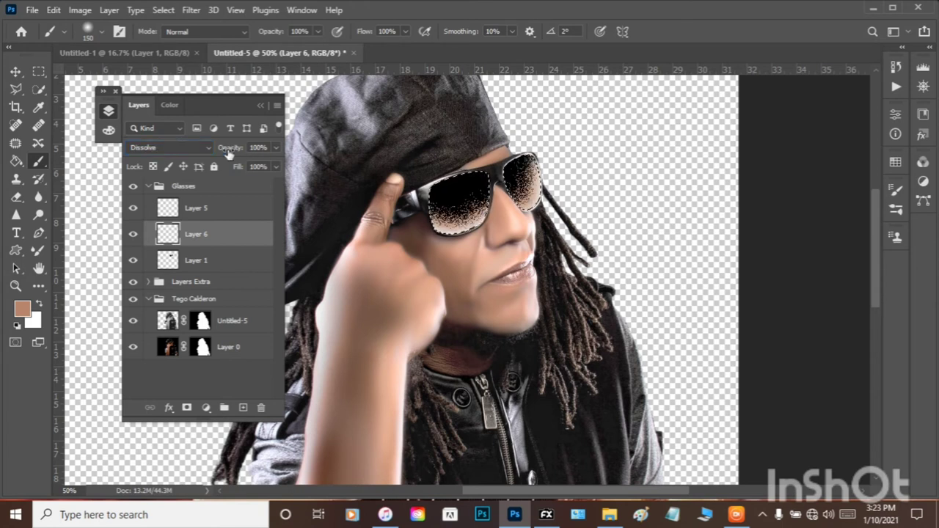
left_click(235, 158)
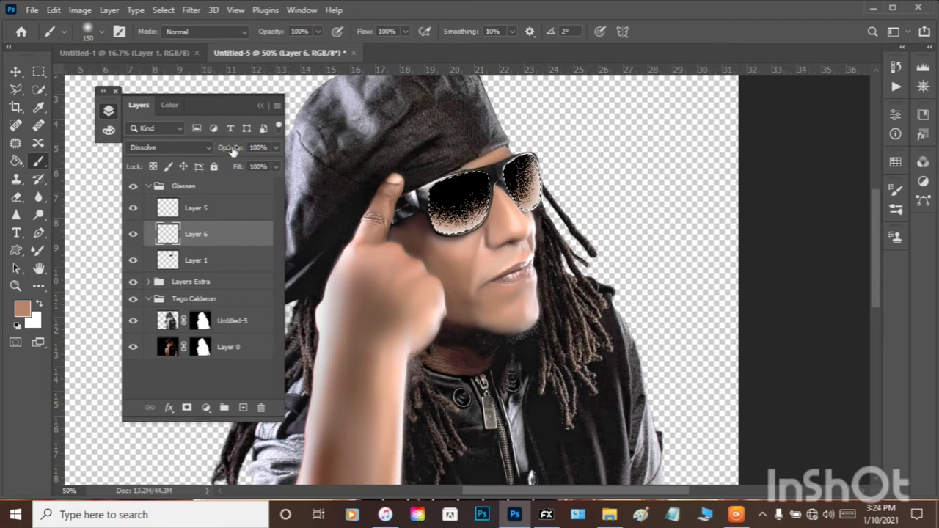
left_click_drag(234, 152, 189, 155)
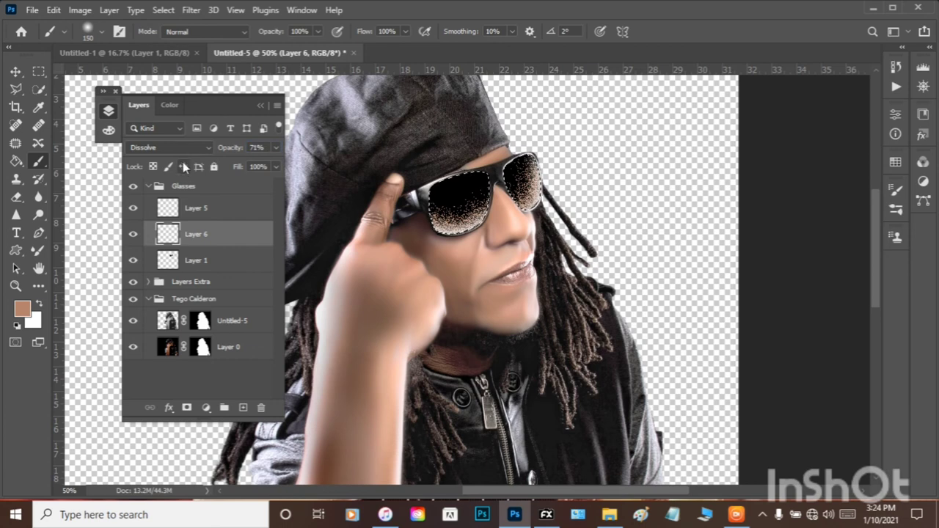
- Apply a Gaussian Blur with a radius of 13.9 pixels to Layer 6 and set the layer's opacity to 42%
left_click(163, 10)
mouse_move(192, 10)
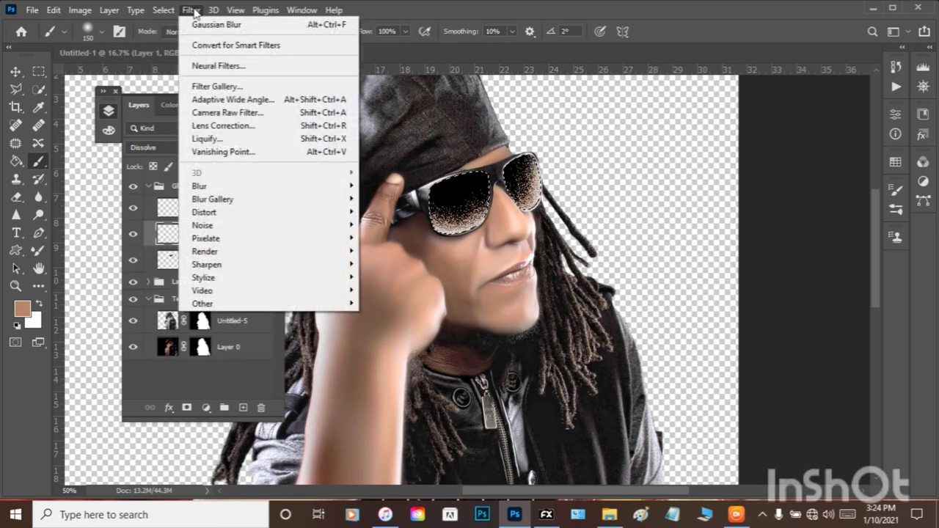
mouse_move(330, 190)
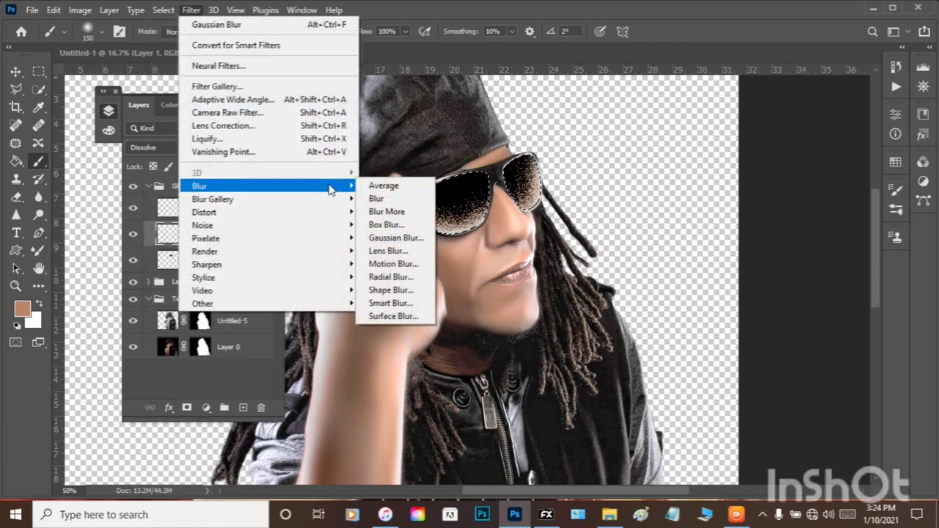
left_click(394, 237)
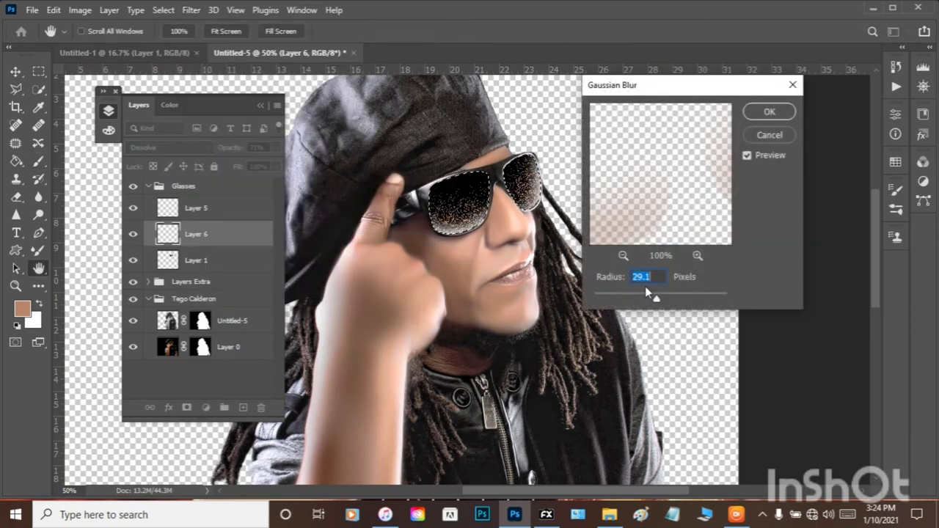
left_click_drag(656, 299, 649, 301)
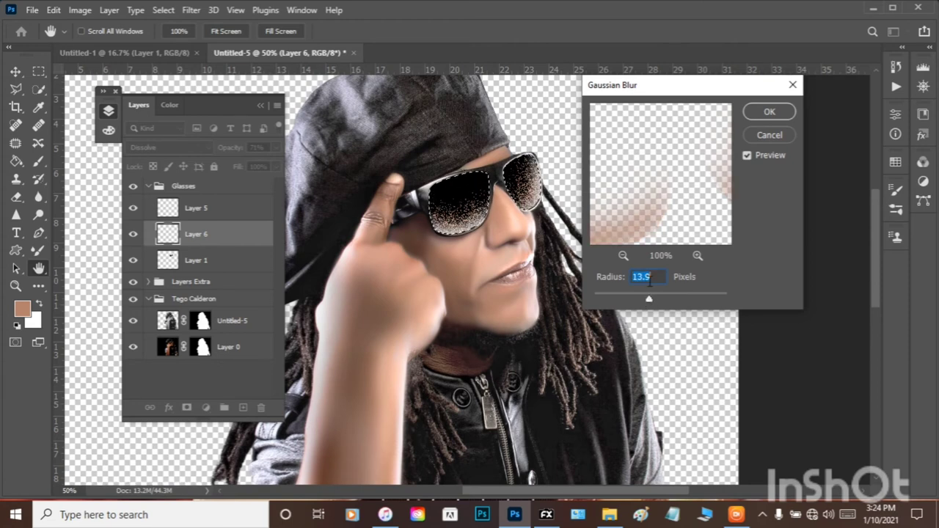
left_click(763, 112)
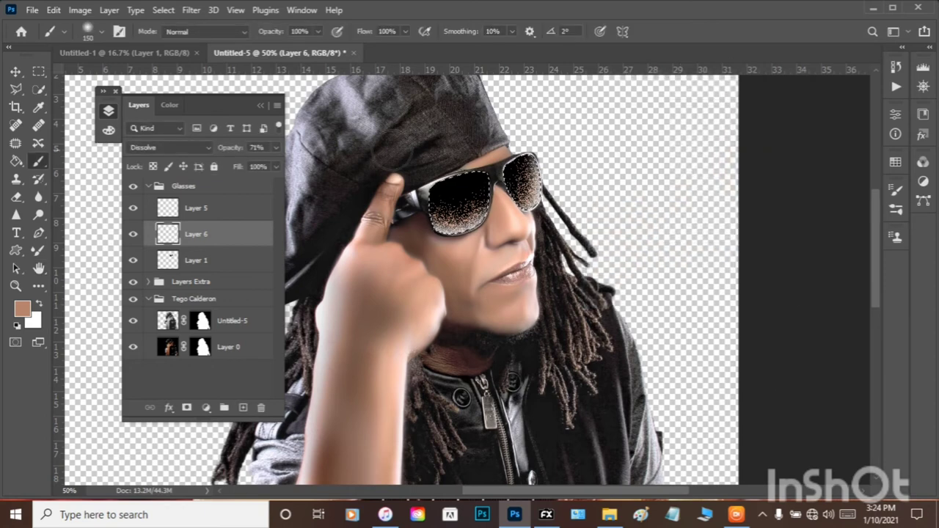
left_click_drag(233, 151, 205, 168)
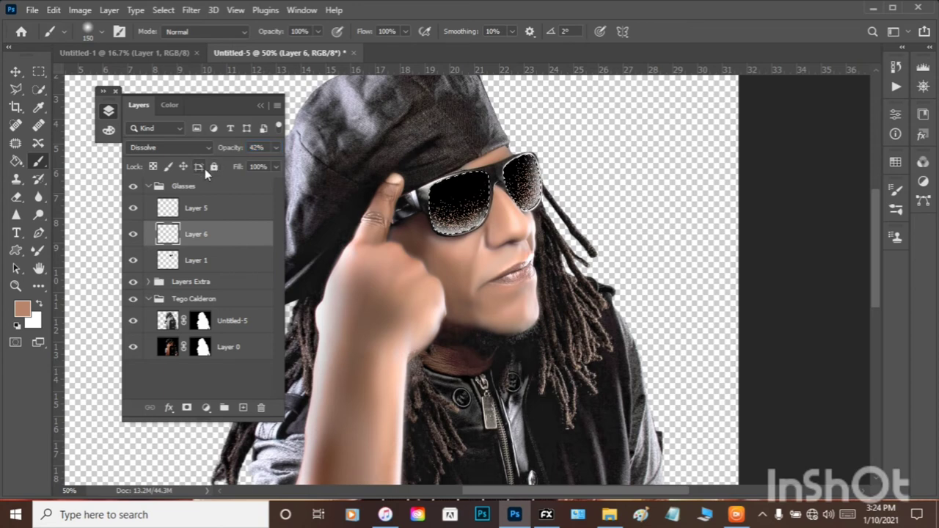
- Collapse and group the Glasses, Layers Extra and Tego Calderon groups together, naming the new group Tego Retuch
left_click(148, 187)
left_click(148, 221)
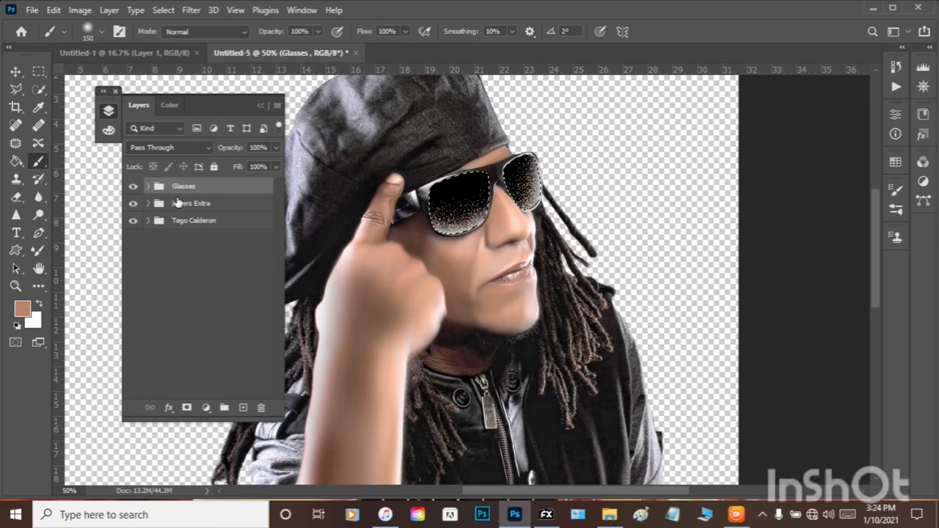
left_click(185, 227, "shift")
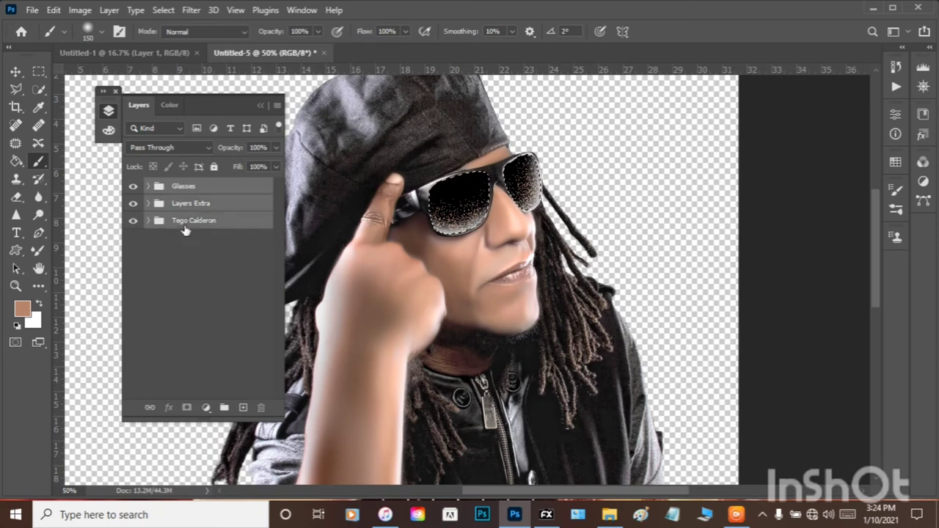
key("ctrl+g")
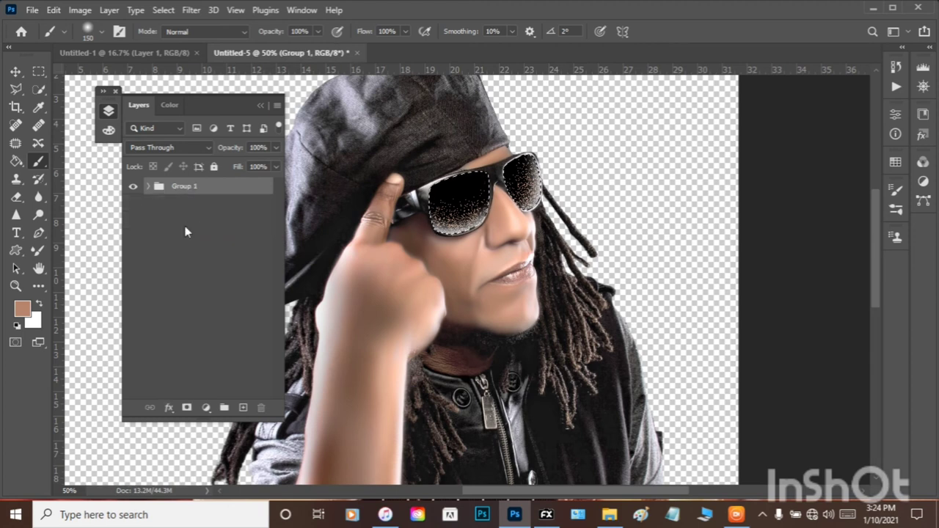
double_click(178, 188)
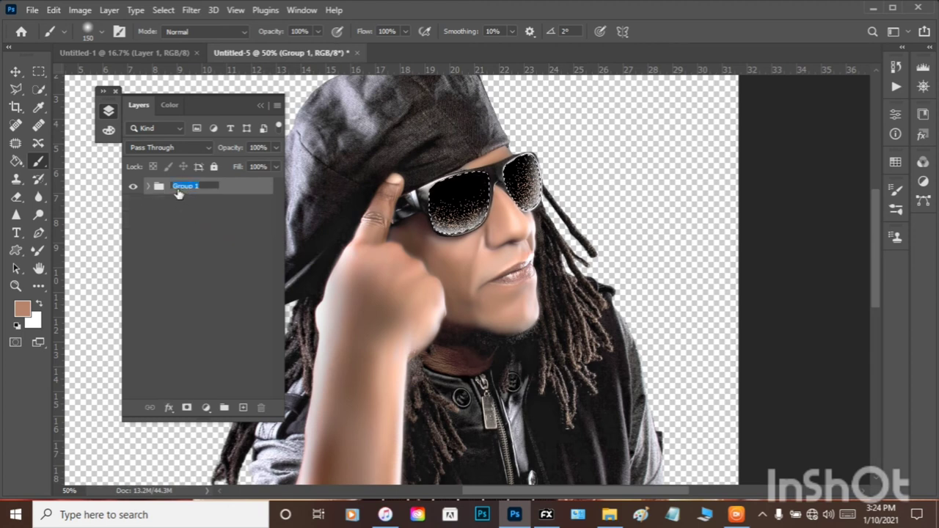
type("Tego Retuch")
key("Return")
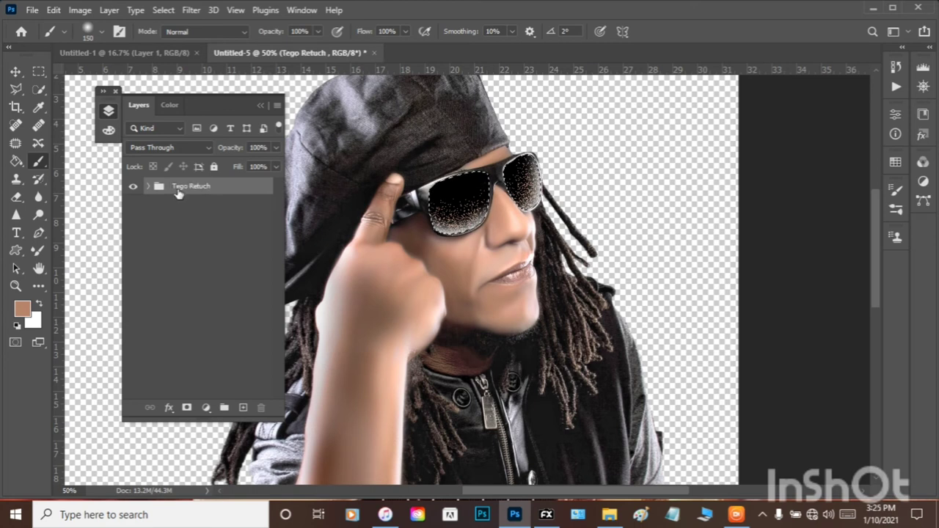
- Clear the lens selection and review the whole portrait at 25% zoom with the layer list temporarily hidden
left_click(40, 71)
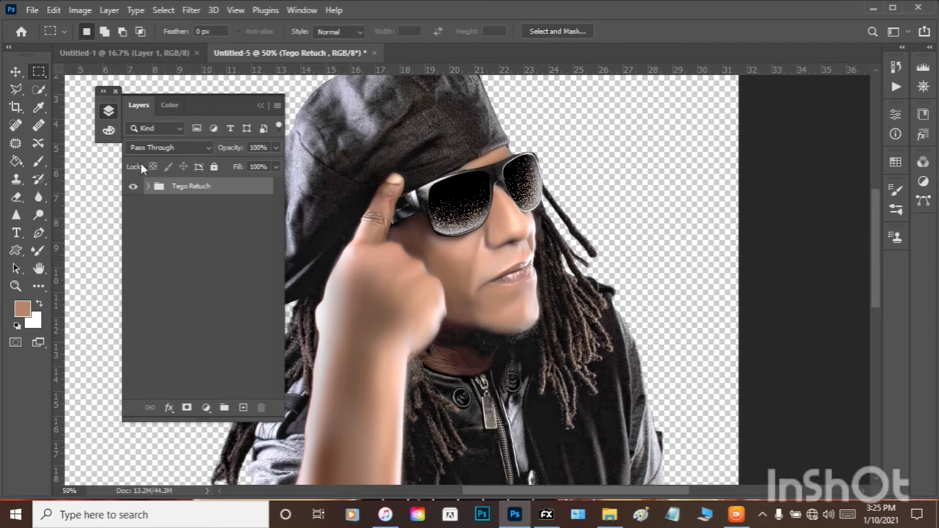
left_click(16, 286)
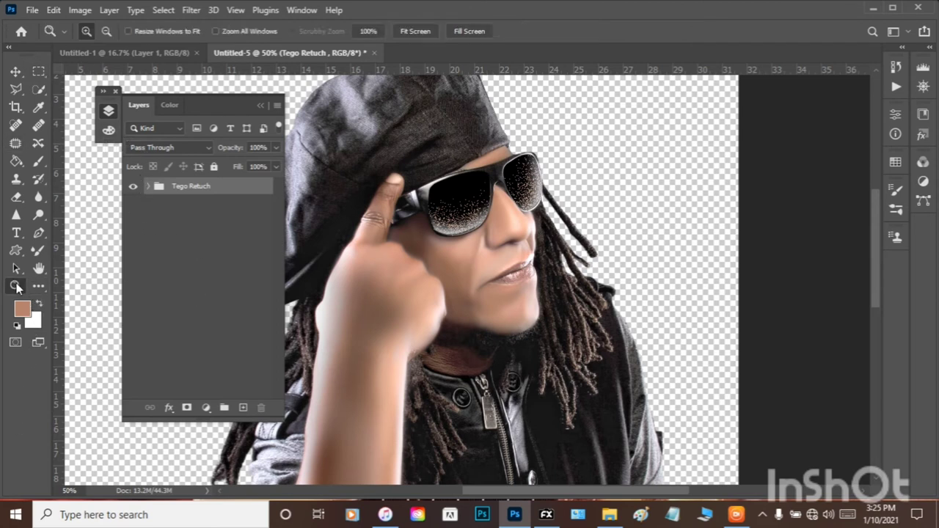
left_click(112, 35)
left_click(110, 232)
left_click(109, 231)
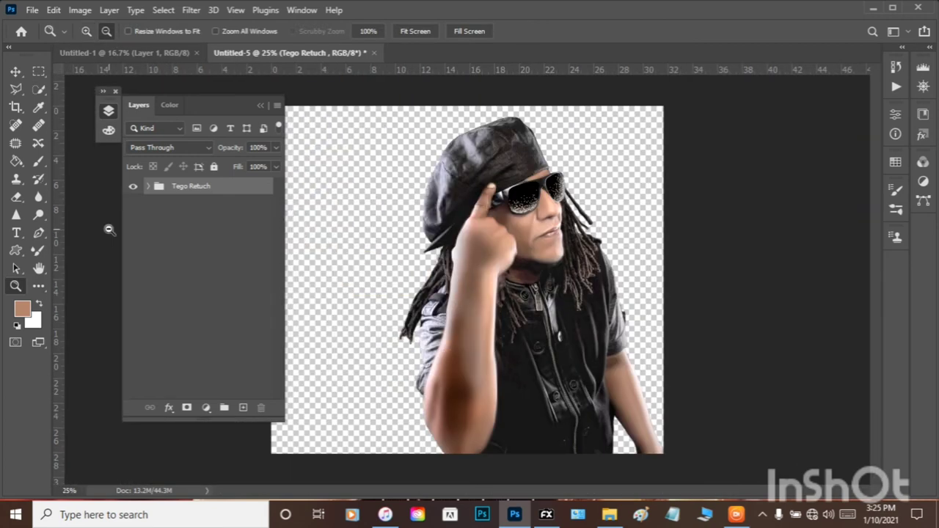
left_click(261, 107)
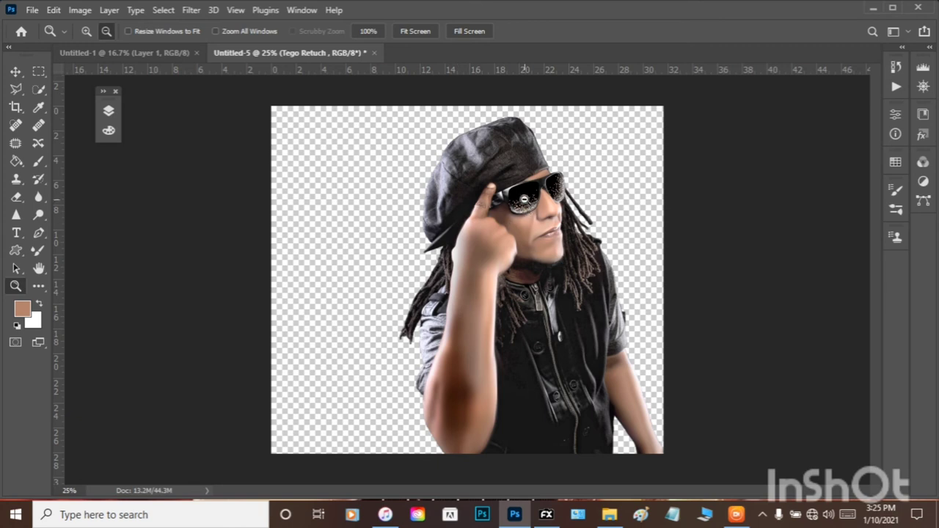
left_click(109, 110)
left_click(109, 110)
left_click(108, 110)
- Compare blend modes for Layer 6 in the Glasses group, going past Multiply to one that gives the lenses a smooth tint
left_click(148, 187)
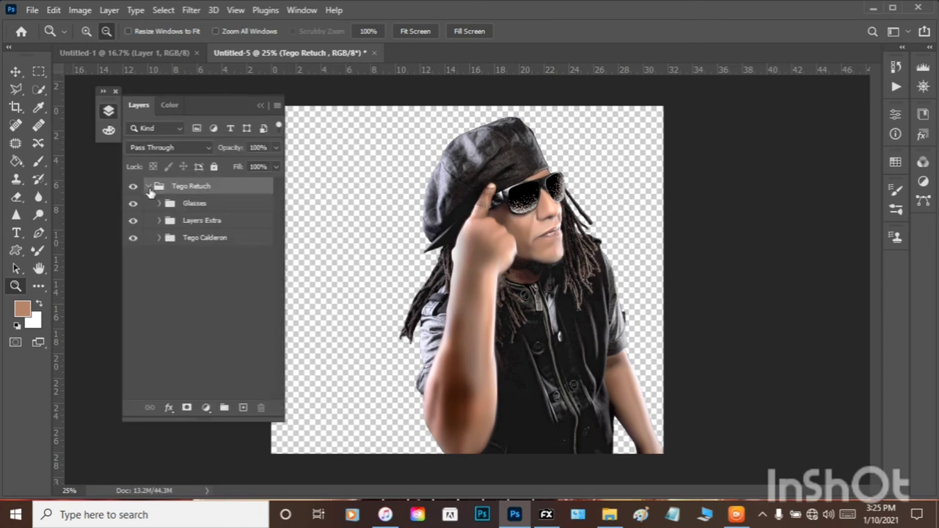
left_click(193, 203)
left_click(159, 203)
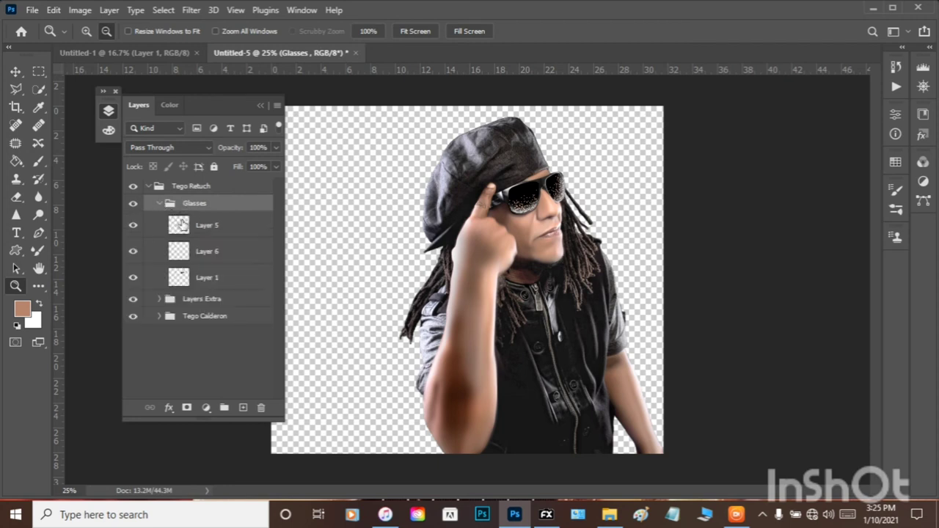
left_click(219, 253)
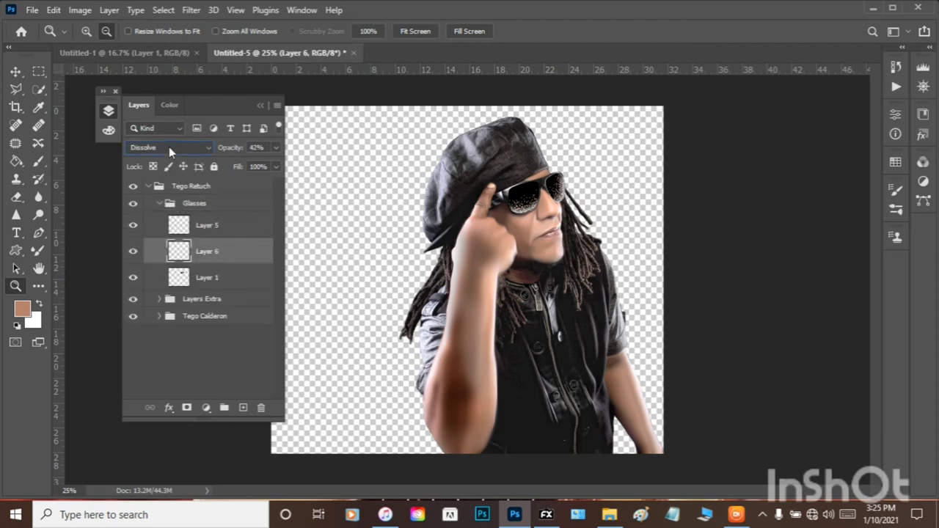
scroll(169, 146, "down", 2)
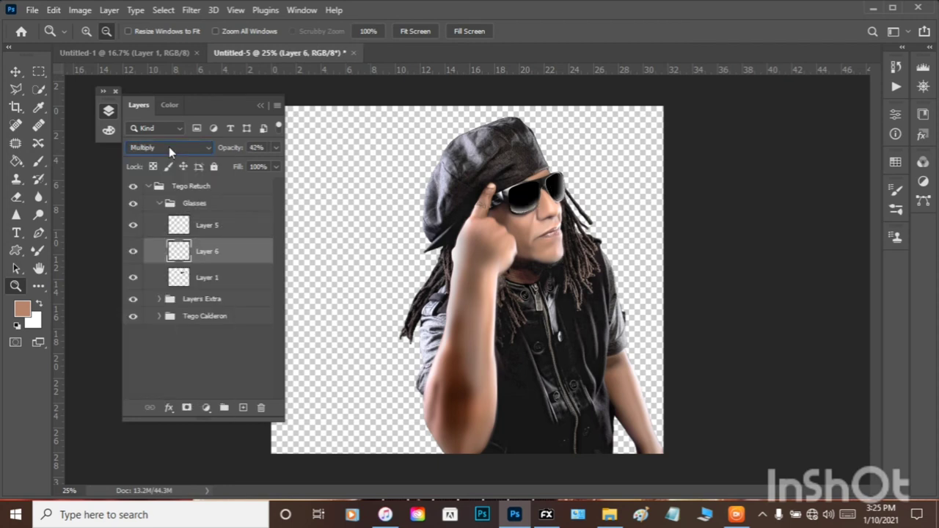
scroll(169, 147, "down", 4)
scroll(168, 147, "down", 6)
scroll(169, 147, "down", 1)
left_click(161, 203)
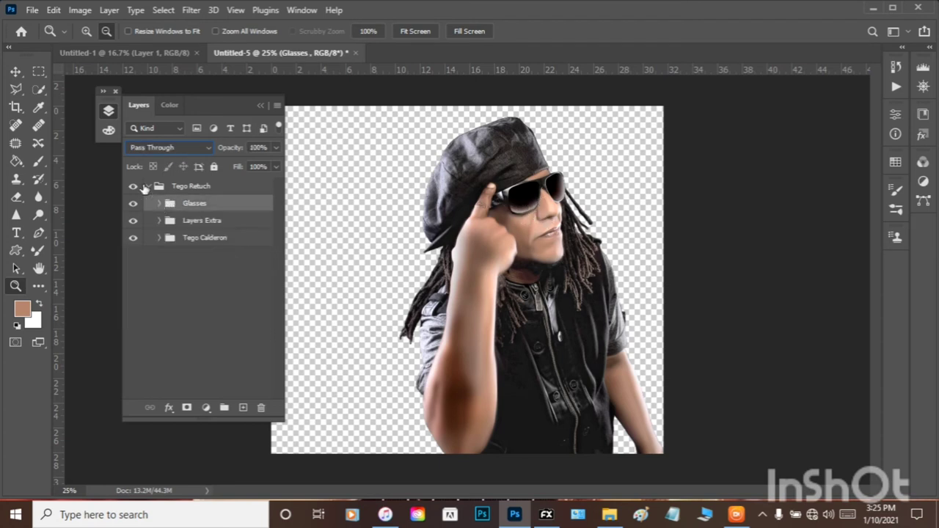
left_click(146, 187)
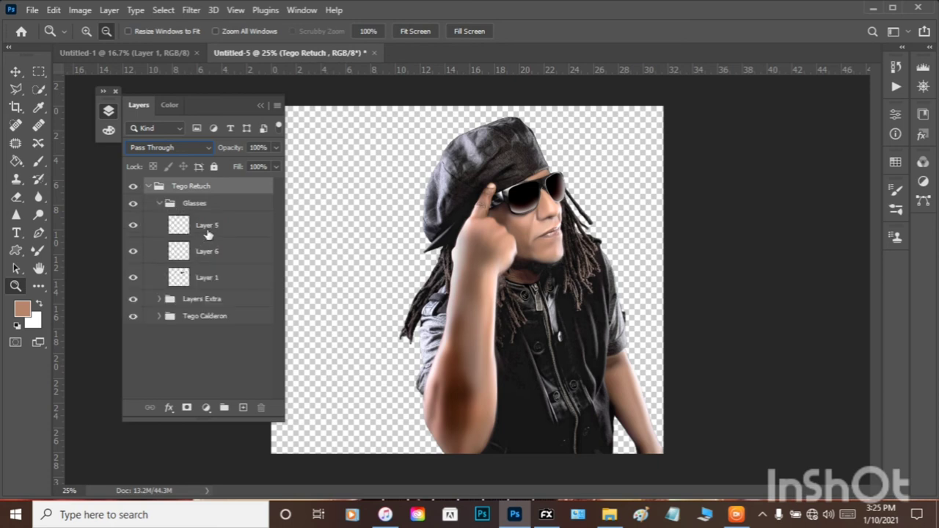
- Add a new layer above Layer 5 and set the foreground colour to a dark reddish brown sampled from the raised forearm
left_click(212, 233)
left_click(242, 408)
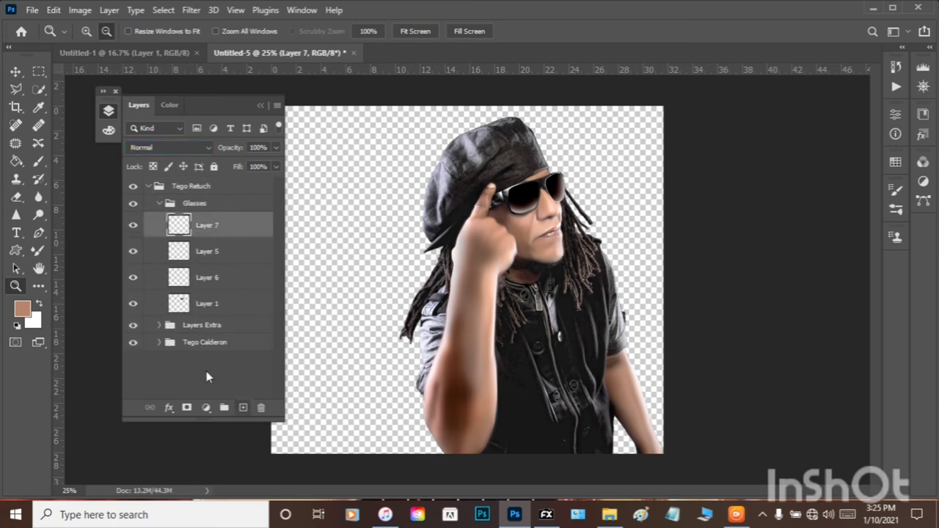
left_click(22, 308)
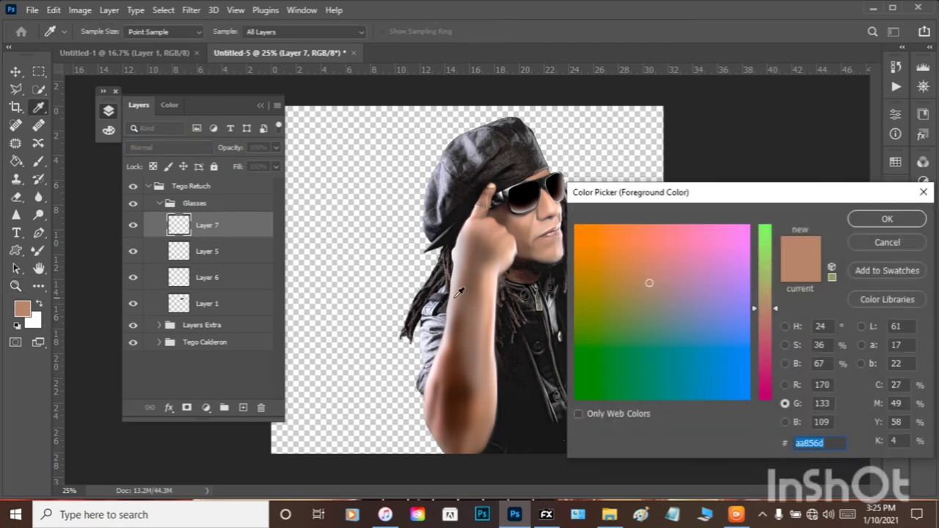
left_click(467, 368)
left_click(887, 218)
key("z")
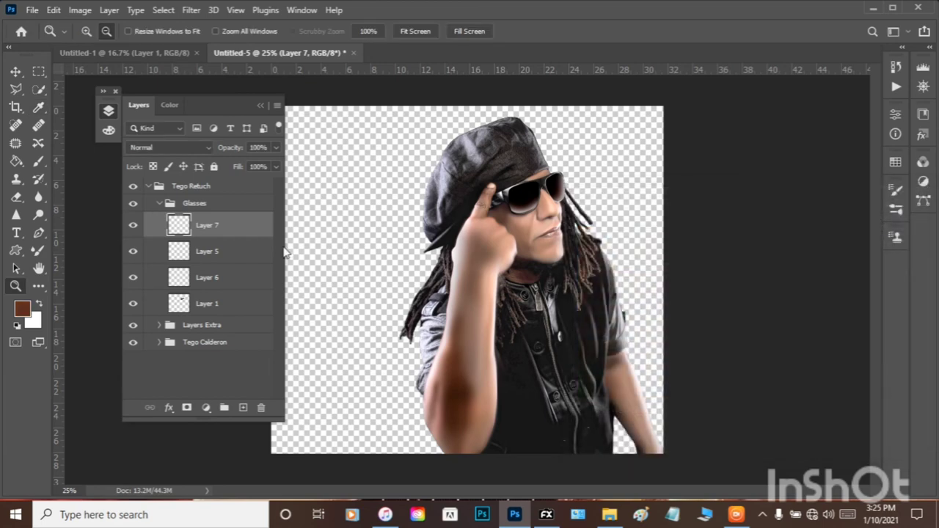
- Paint brown bristle strokes across both sunglasses lenses on Layer 7 with the Round Blunt Medium Stiff brush at 150 px
left_click(38, 162)
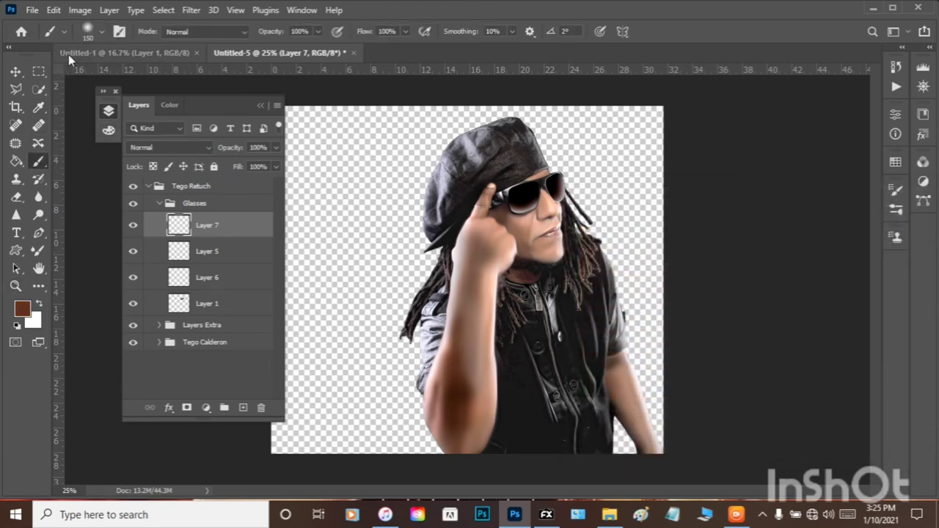
left_click(101, 36)
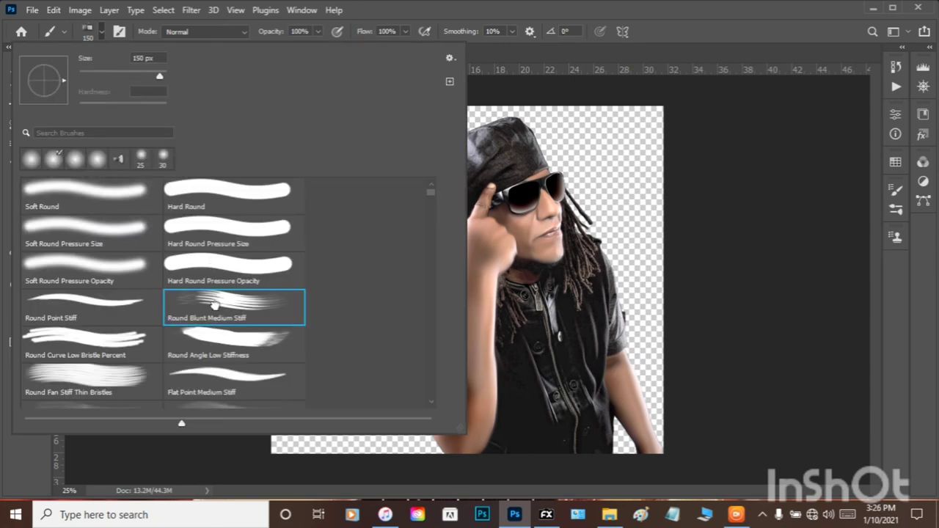
double_click(215, 303)
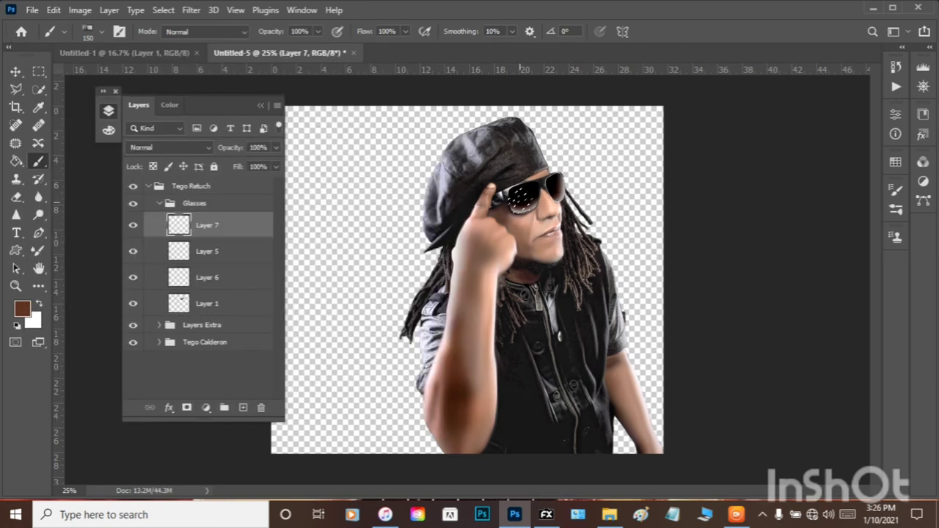
left_click_drag(522, 192, 547, 248)
left_click_drag(514, 167, 539, 223)
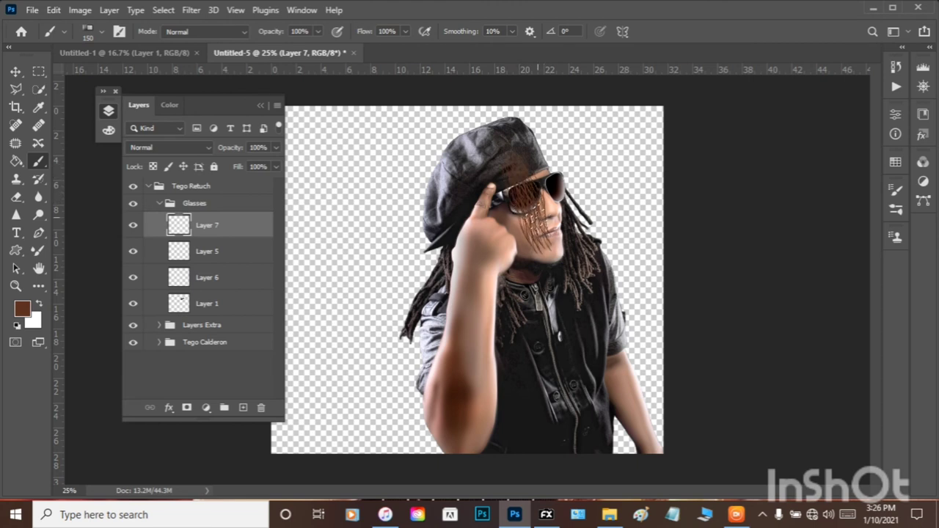
mouse_move(522, 190)
left_mouse_down()
mouse_move(543, 226)
mouse_move(532, 236)
left_mouse_up()
mouse_move(549, 160)
left_mouse_down()
mouse_move(563, 210)
mouse_move(563, 192)
left_mouse_up()
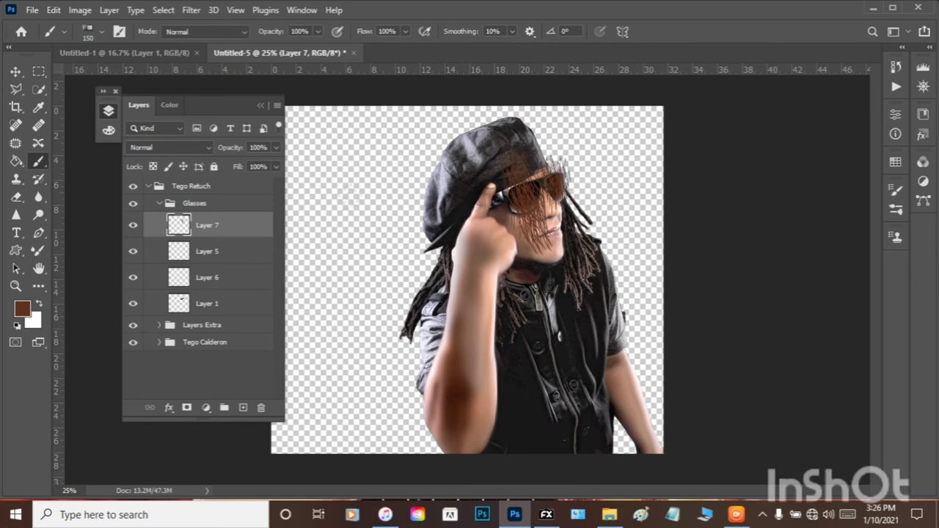
- Move Layer 7 directly above Layer 1 and erase its paint outside the lenses using Layer 1's inverted outline as the selection
mouse_move(210, 224)
left_mouse_down()
mouse_move(225, 224)
mouse_move(231, 310)
mouse_move(226, 276)
left_mouse_up()
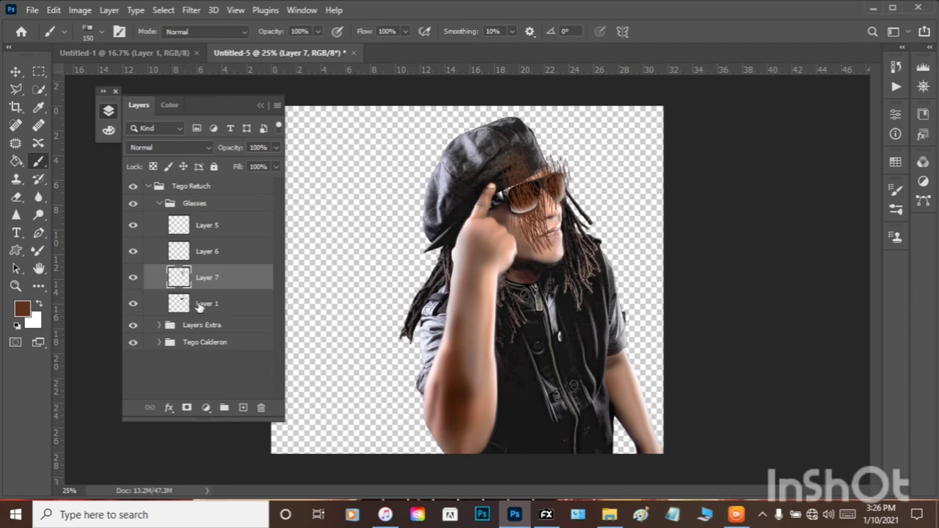
left_click(177, 302, "ctrl")
left_click(168, 10)
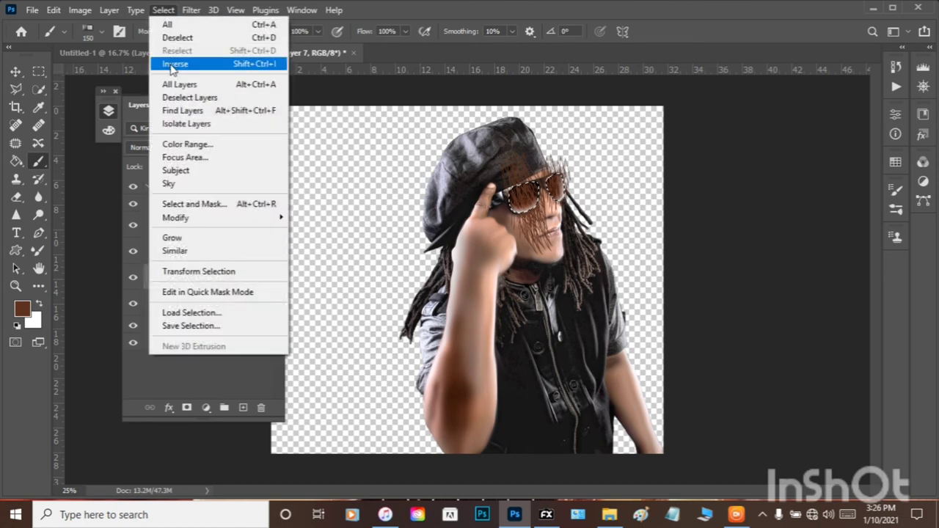
left_click(176, 63)
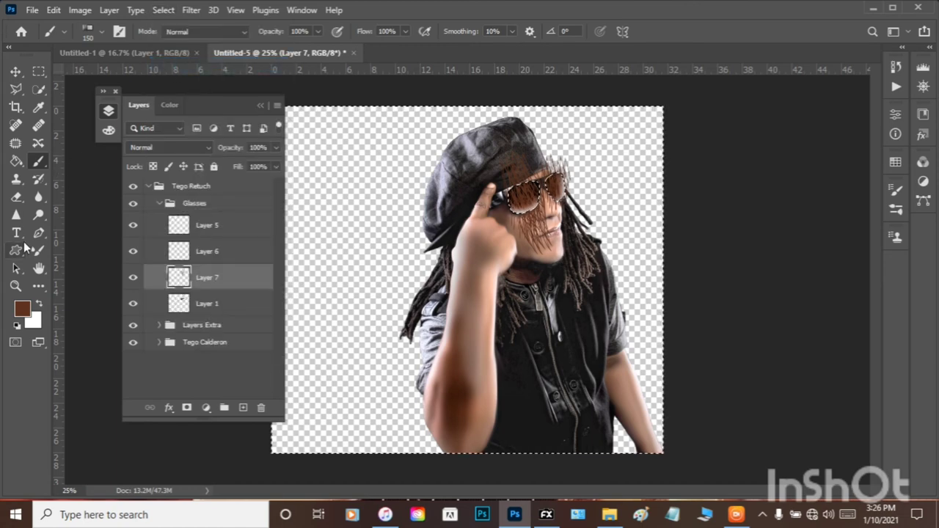
key("Delete")
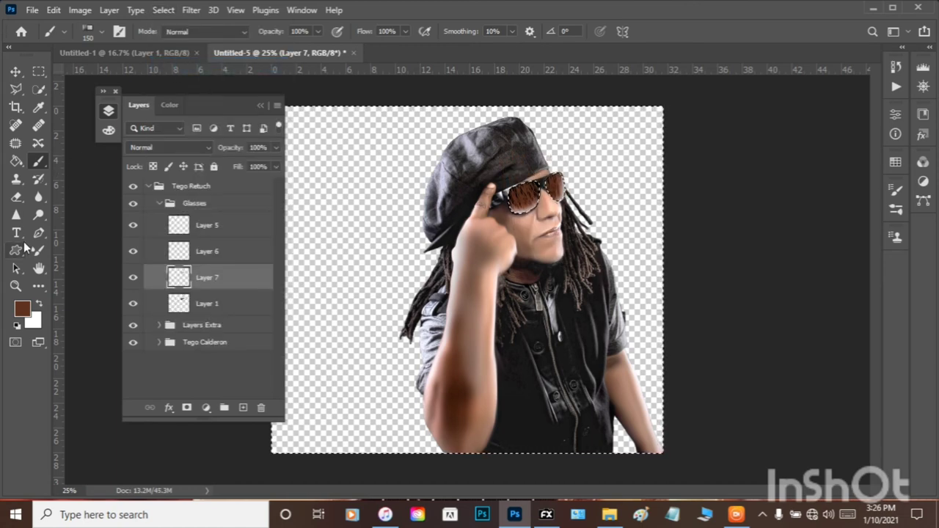
key("ctrl+d")
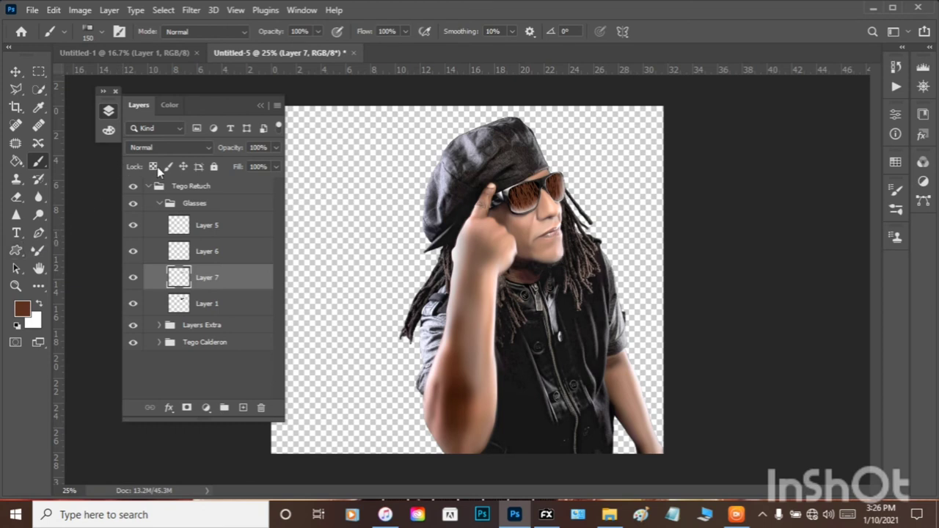
- Compare blend modes for Layer 7's brown lens strokes, going from Darken through Lighten and Vivid Light, and settle on Luminosity
scroll(177, 157, "down", 6)
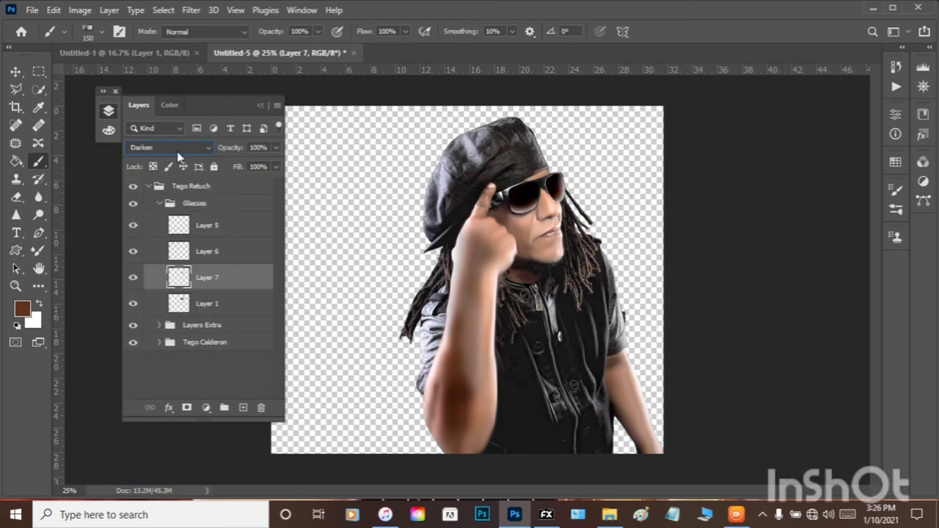
scroll(177, 155, "down", 4)
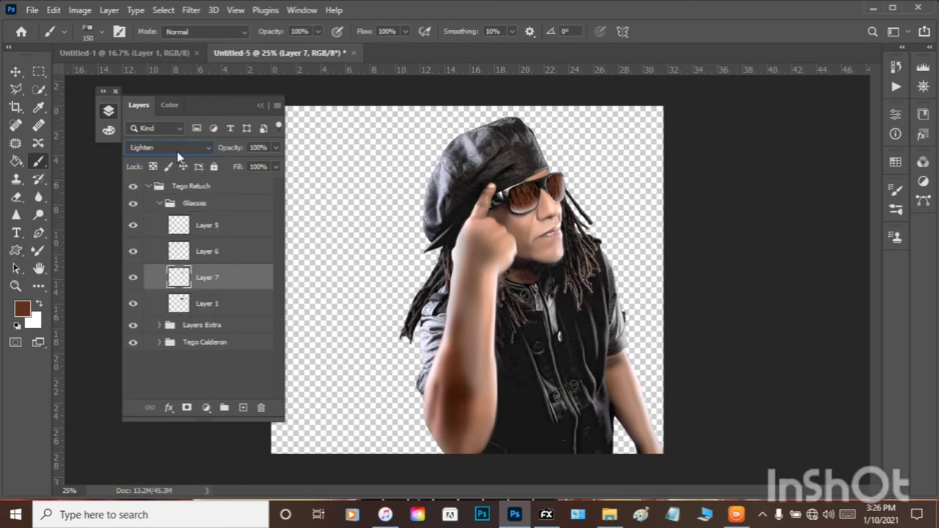
scroll(177, 151, "down", 4)
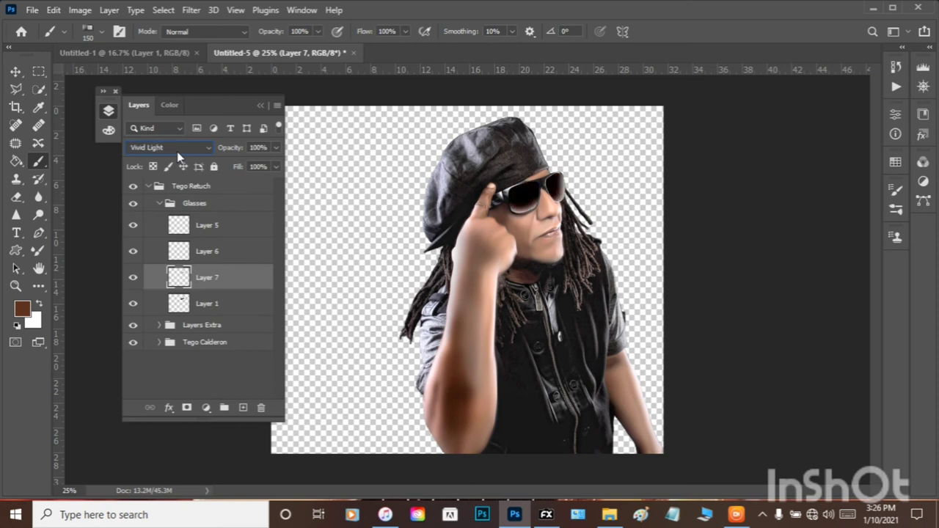
scroll(176, 151, "down", 3)
scroll(177, 151, "down", 3)
scroll(176, 151, "down", 4)
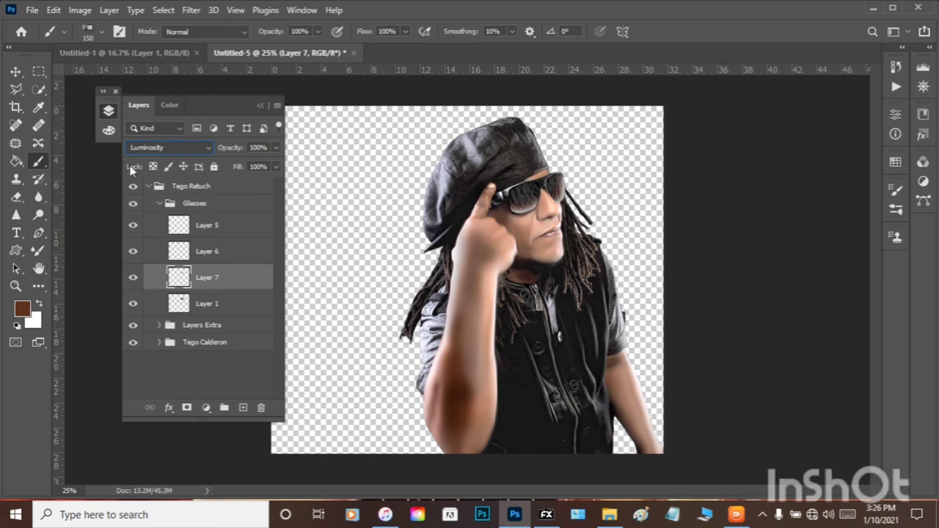
- Fade the streaks on Layer 7 in the sunglasses lenses with the Eraser at 900 px
left_click(38, 197)
left_click(16, 160)
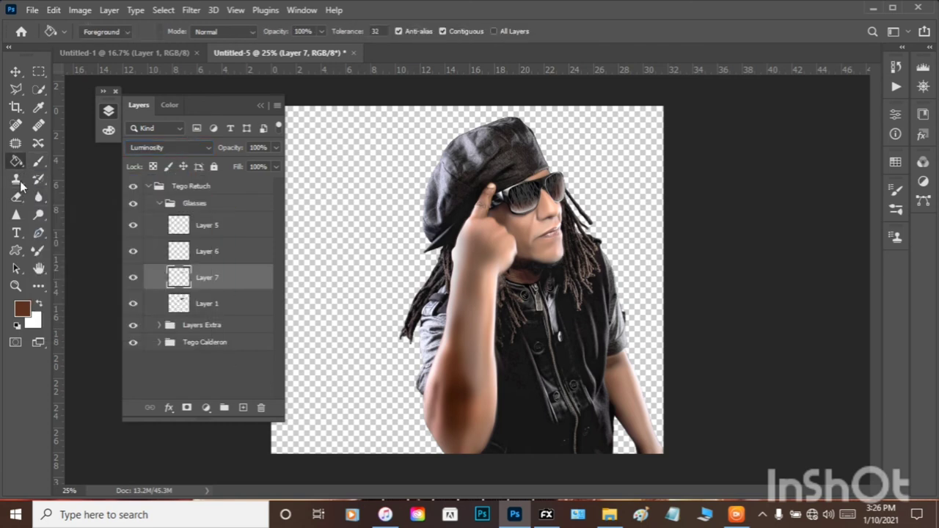
left_click(16, 197)
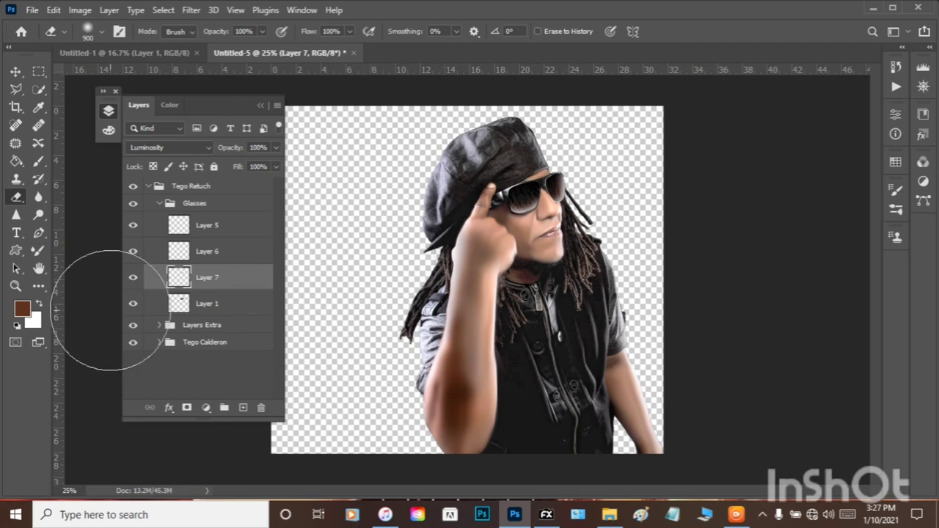
- Collapse the Glasses group and its parent Tego Retuch group
left_click(160, 204)
left_click(152, 191)
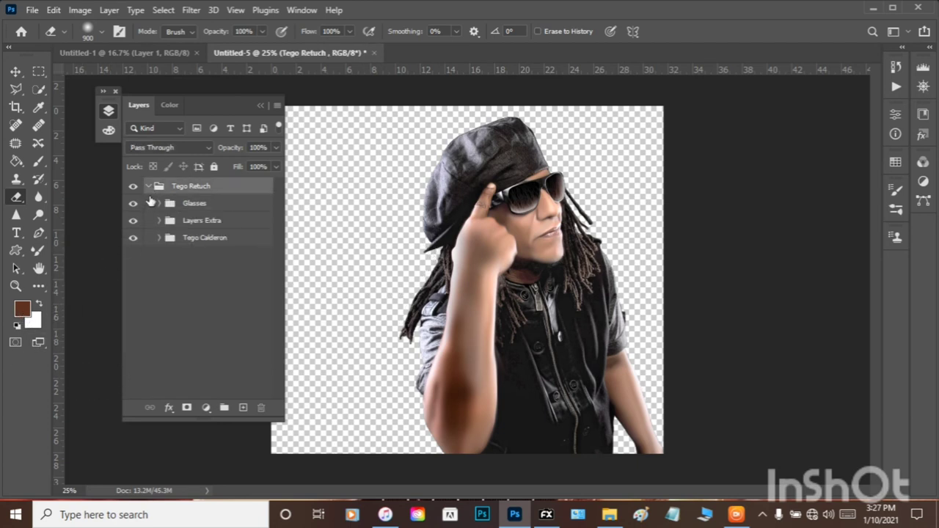
left_click(149, 187)
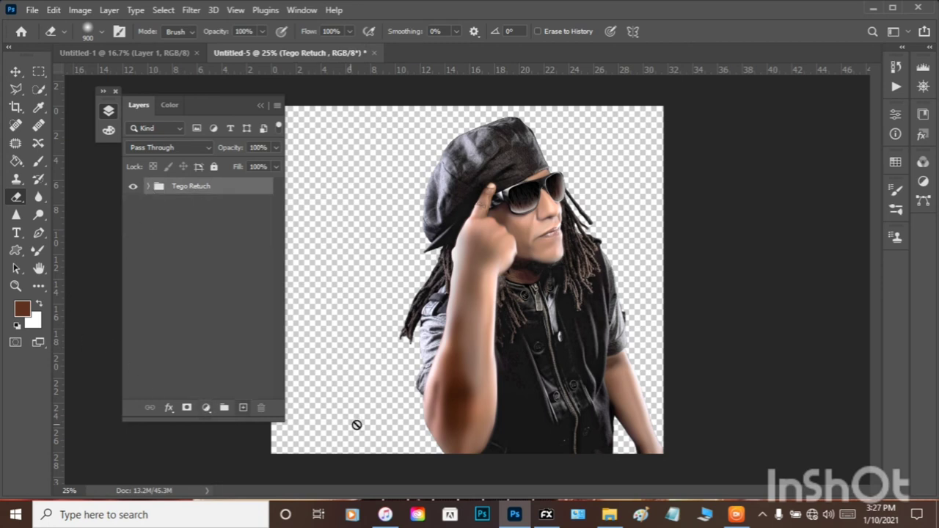
- Examine the retouched portrait up close and as a whole, checking the lenses, face, raised arm and clothing
left_click(17, 287)
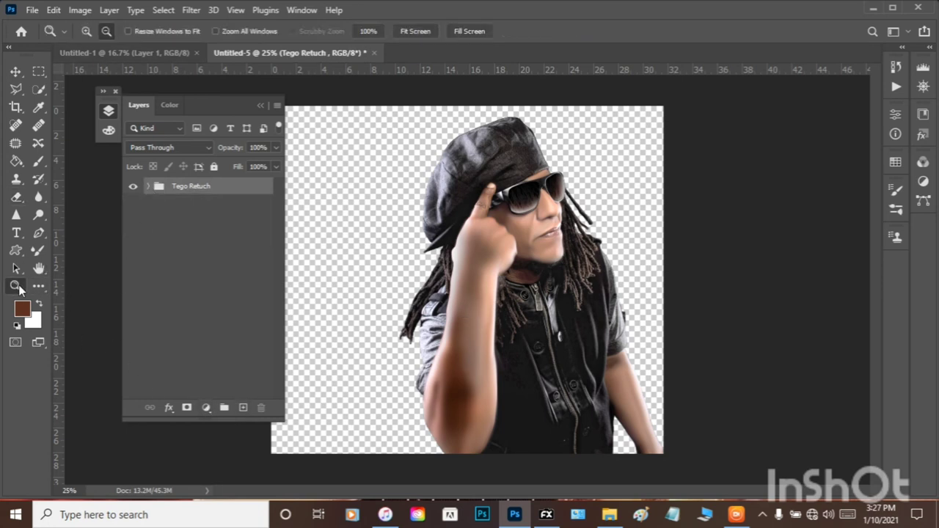
left_click(572, 198, "alt")
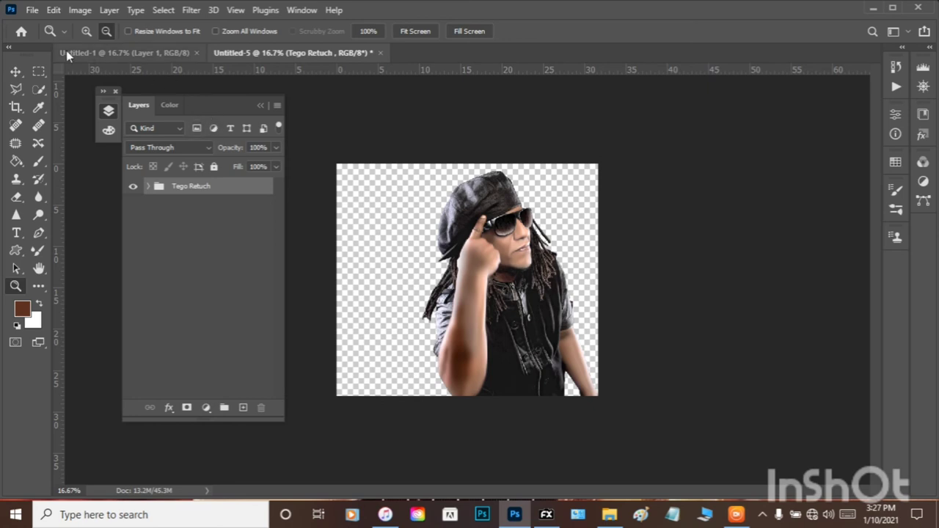
left_click(551, 231)
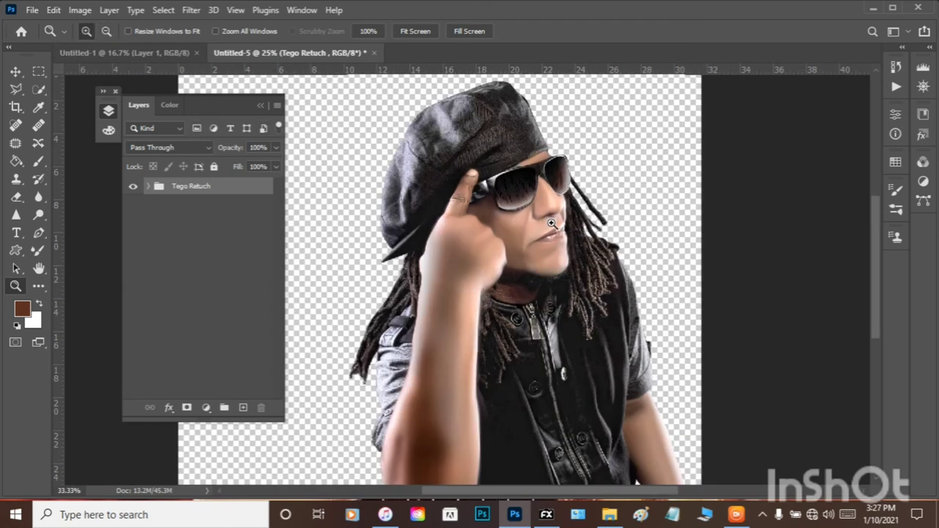
left_click(556, 233)
left_click(560, 236)
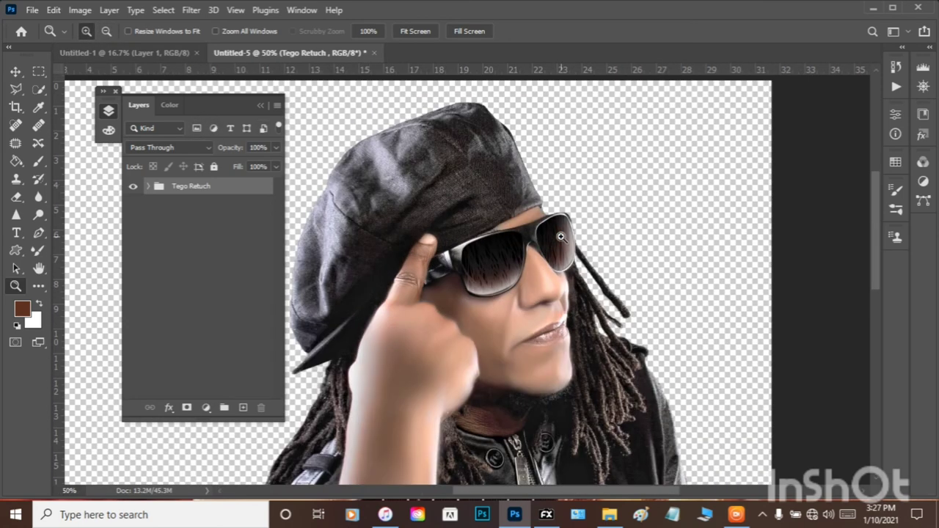
scroll(561, 237, "down", 5)
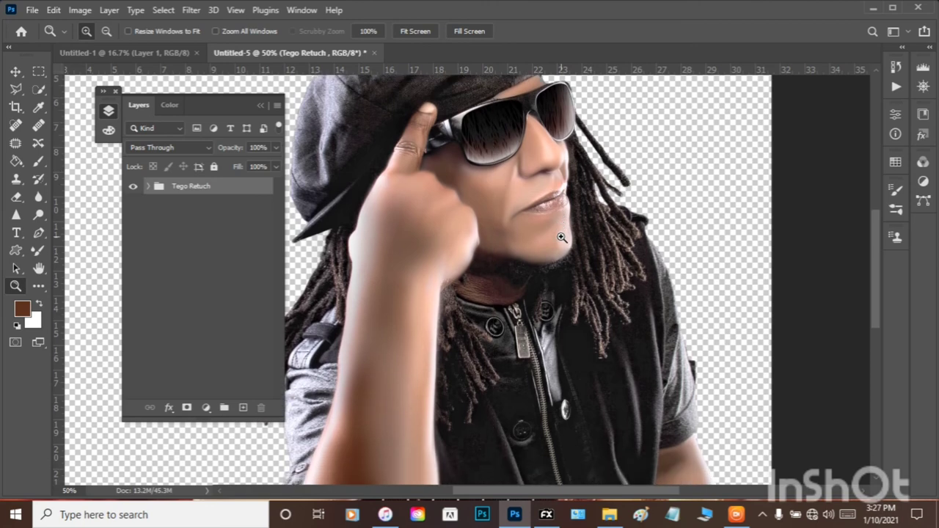
left_click(560, 237, "alt")
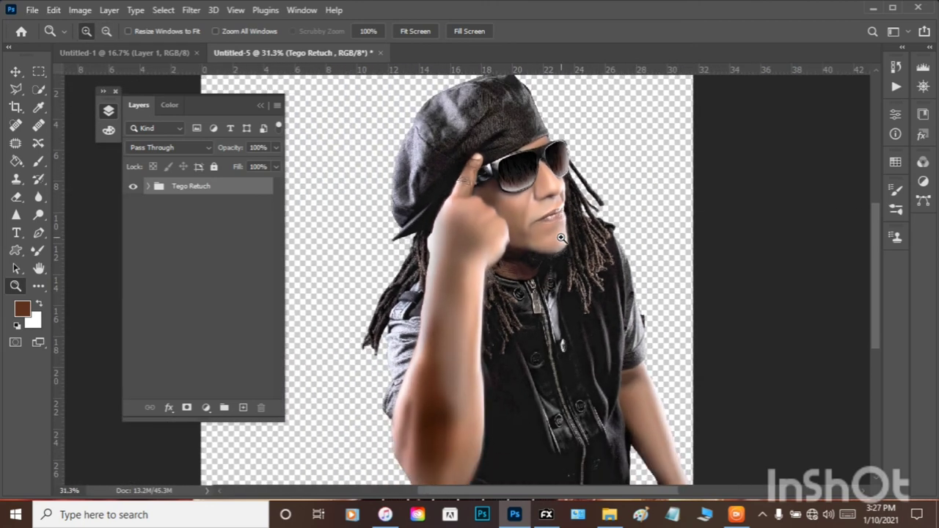
scroll(558, 237, "down", 2)
scroll(558, 237, "up", 4)
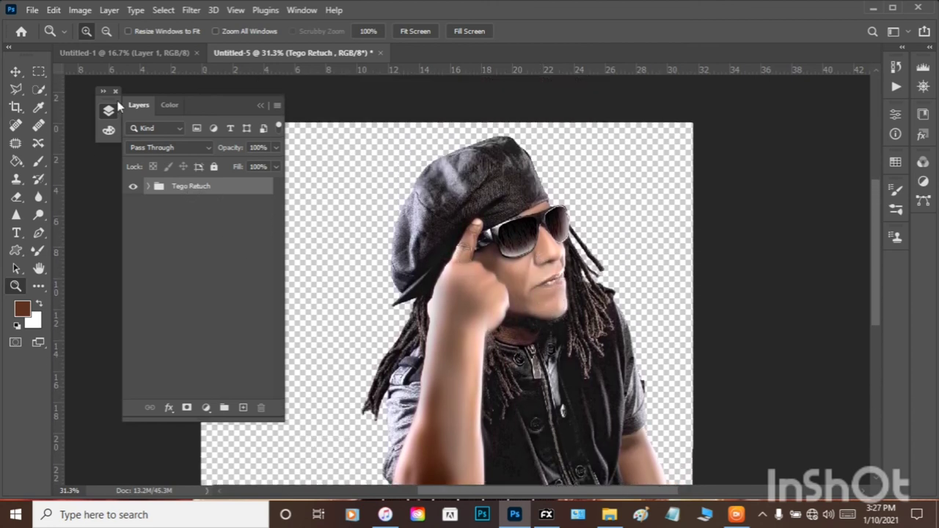
left_click(224, 407)
left_click_drag(197, 194, 197, 220)
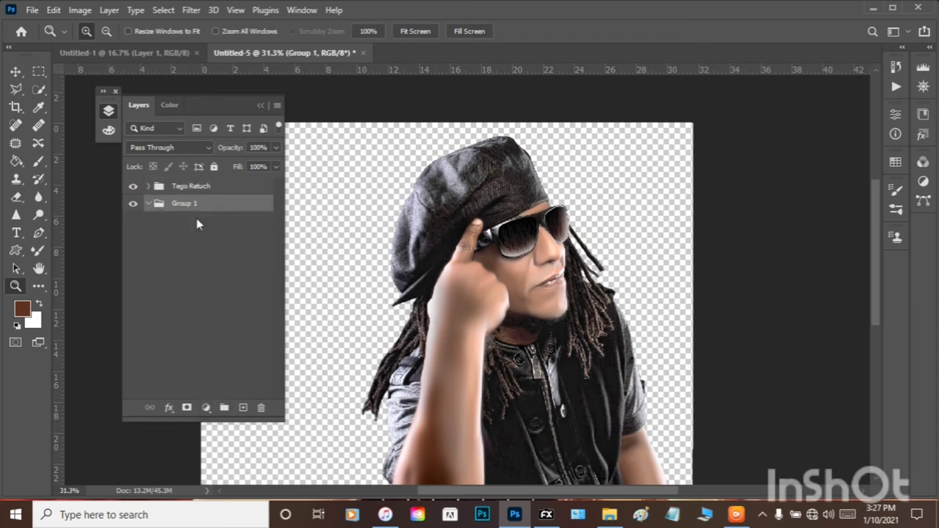
double_click(183, 203)
type("Back")
key("Return")
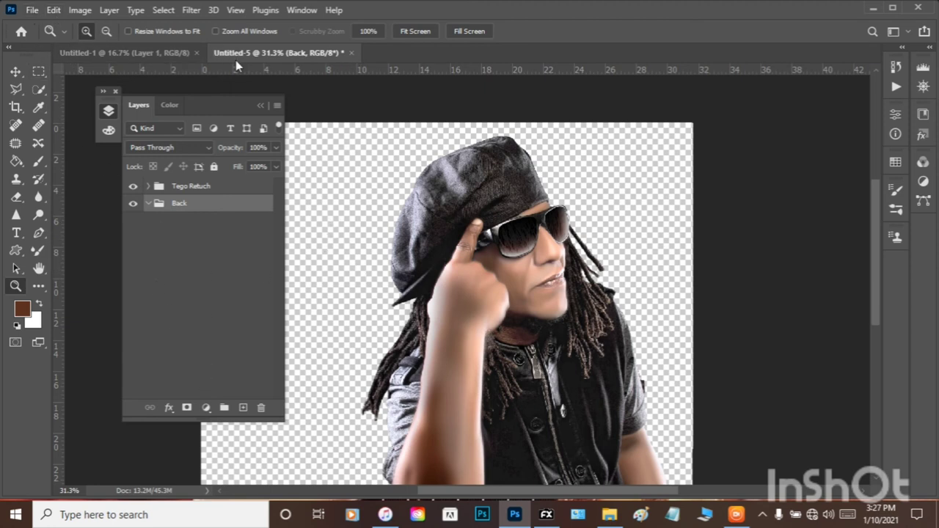
left_click(160, 55)
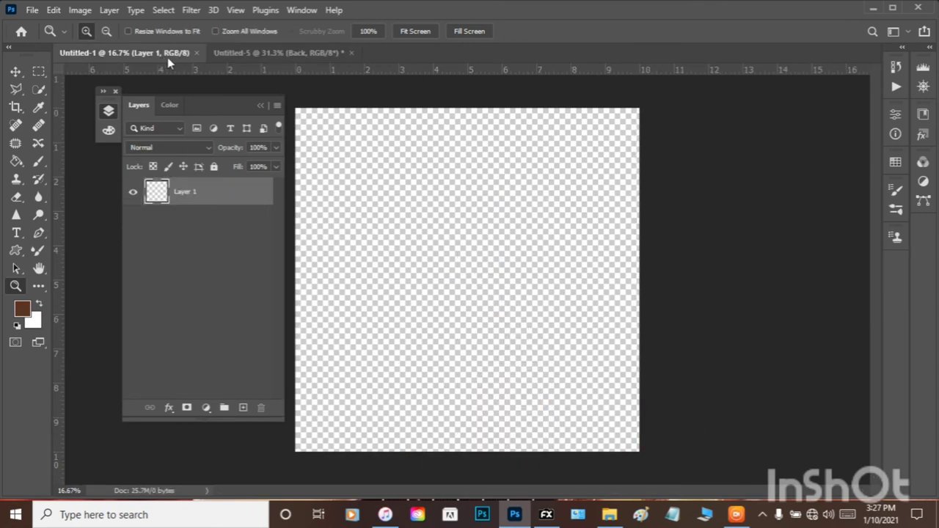
left_click(255, 55)
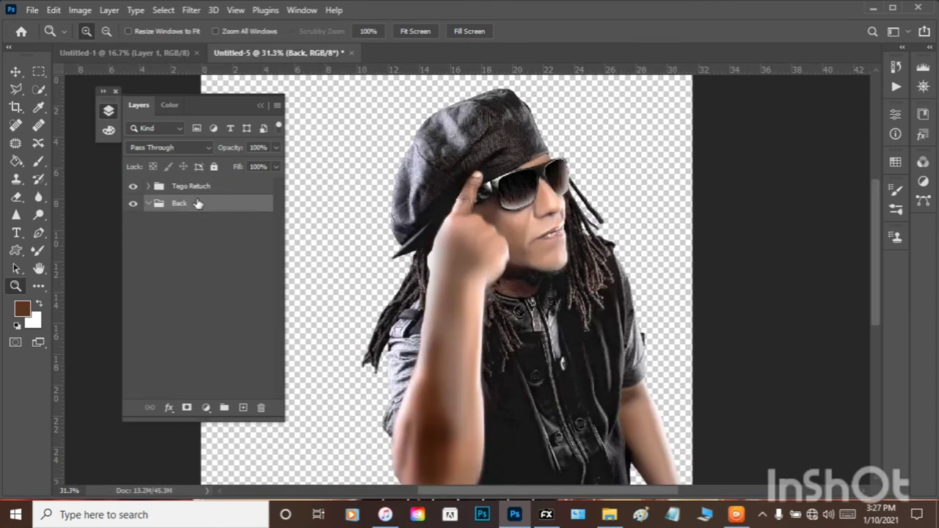
left_click_drag(198, 204, 264, 408)
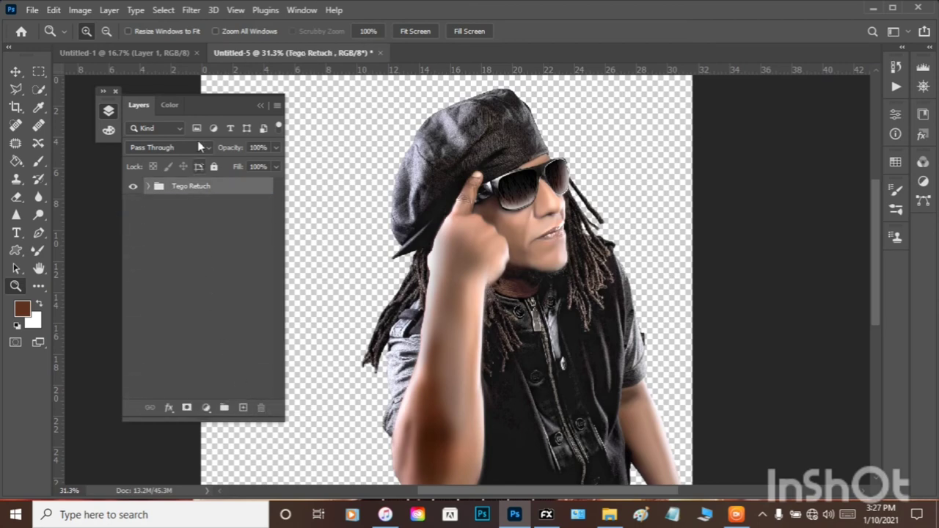
- Float the Untitled-5 document, copy its Tego Retuch group into Untitled-1, and minimize Untitled-5
left_click_drag(247, 57, 433, 174)
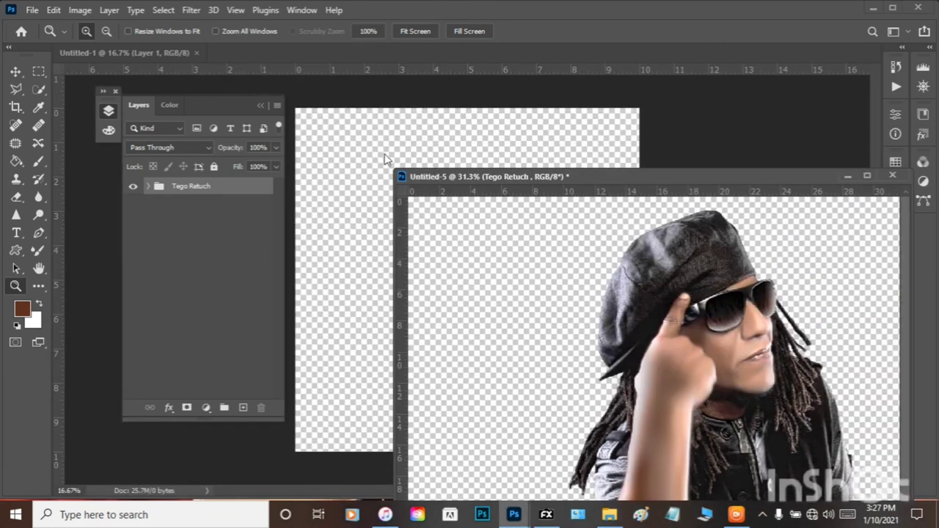
left_click_drag(194, 187, 379, 156)
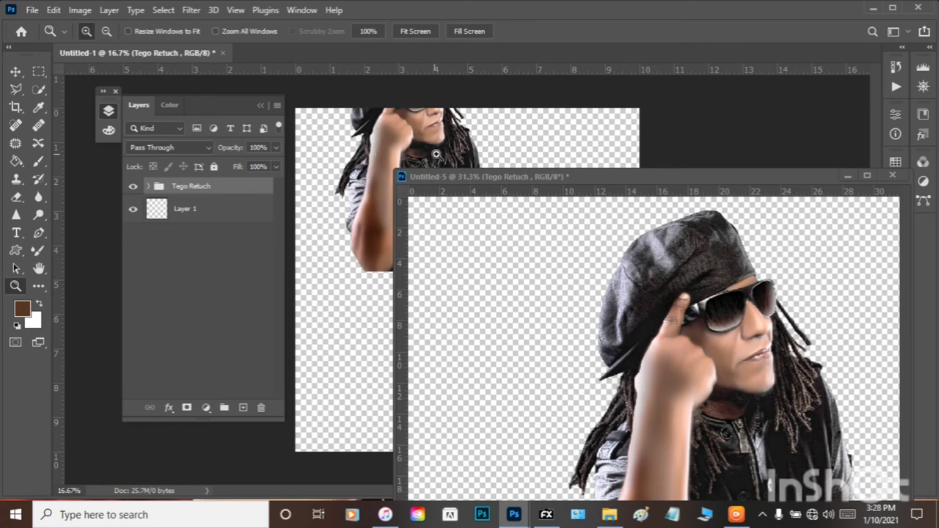
left_click(849, 177)
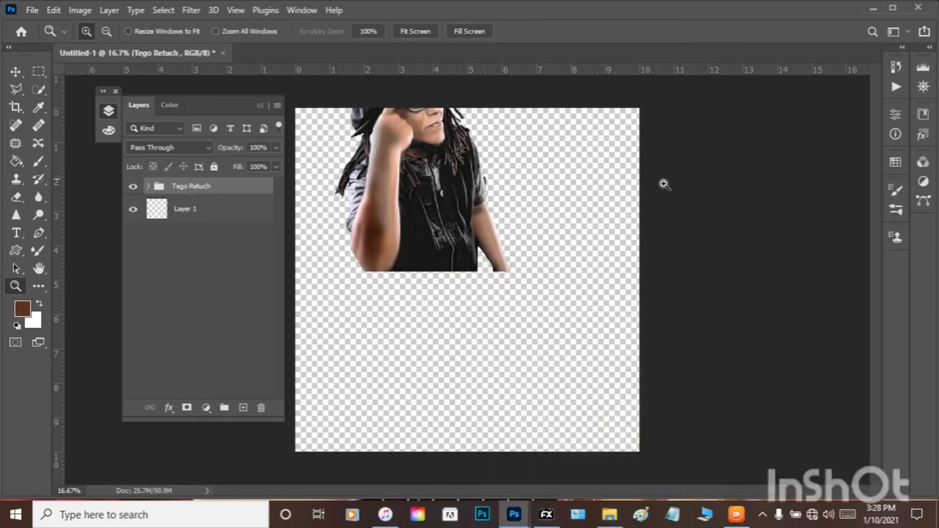
left_click(16, 72)
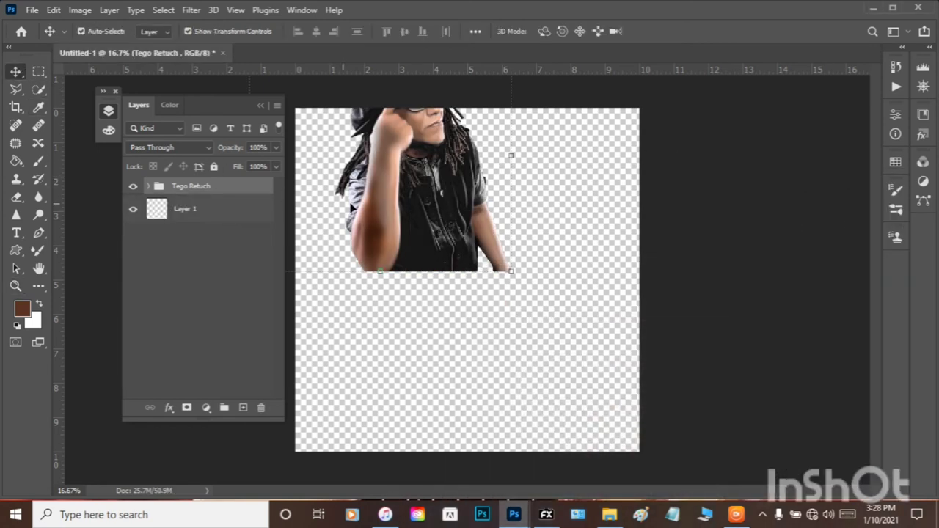
left_click_drag(373, 206, 400, 273)
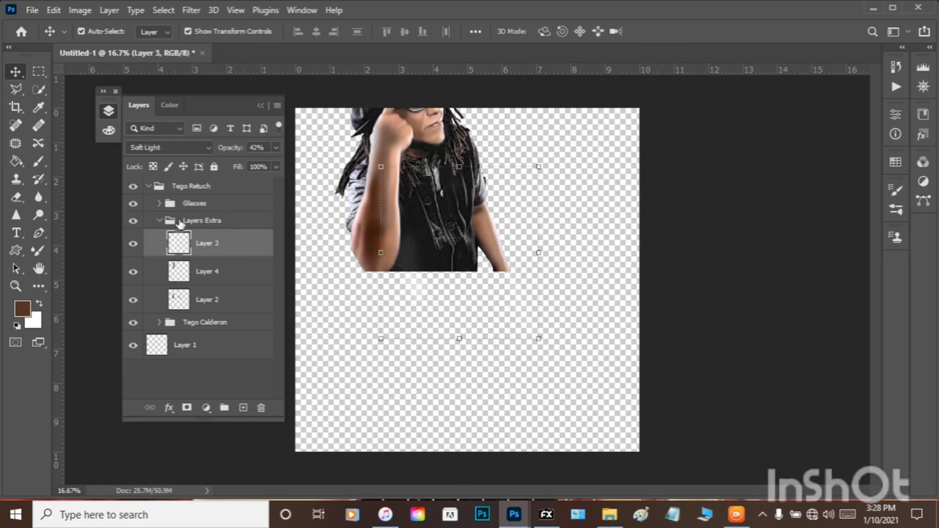
key("ctrl+z")
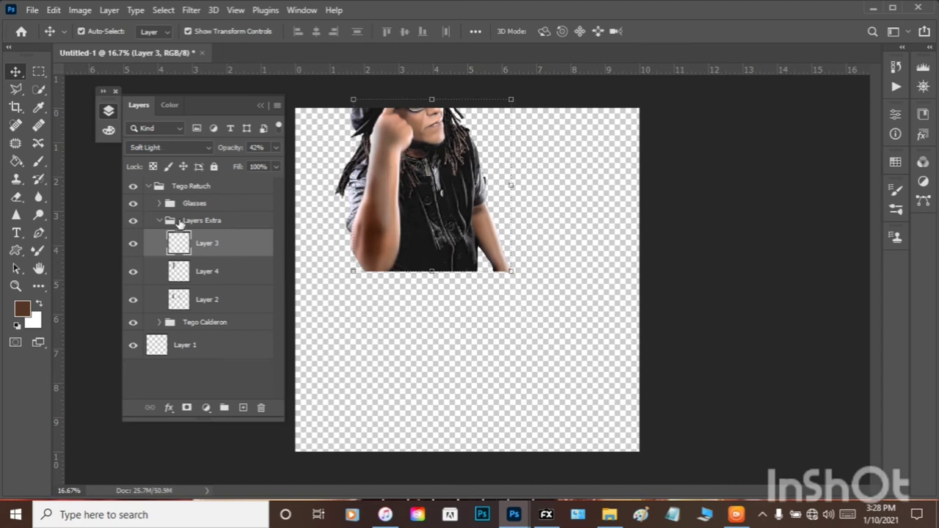
left_click(160, 220)
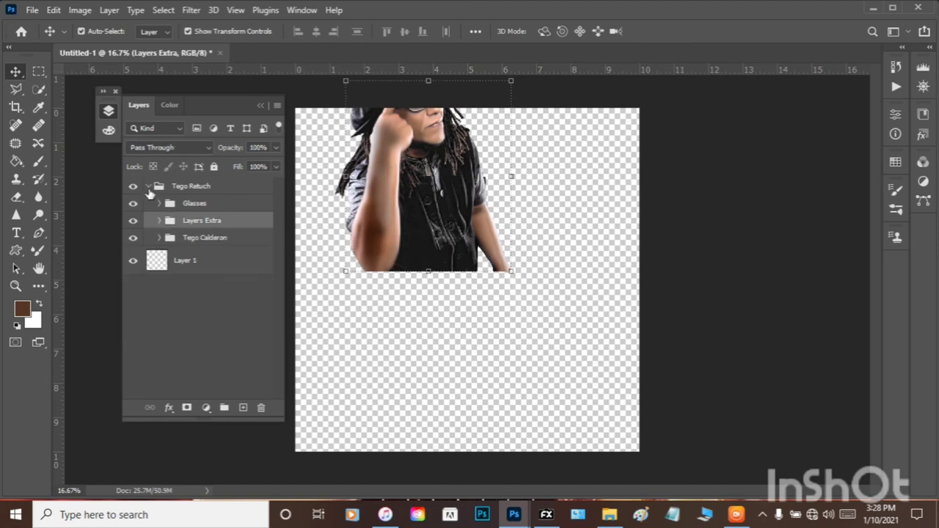
left_click(149, 187)
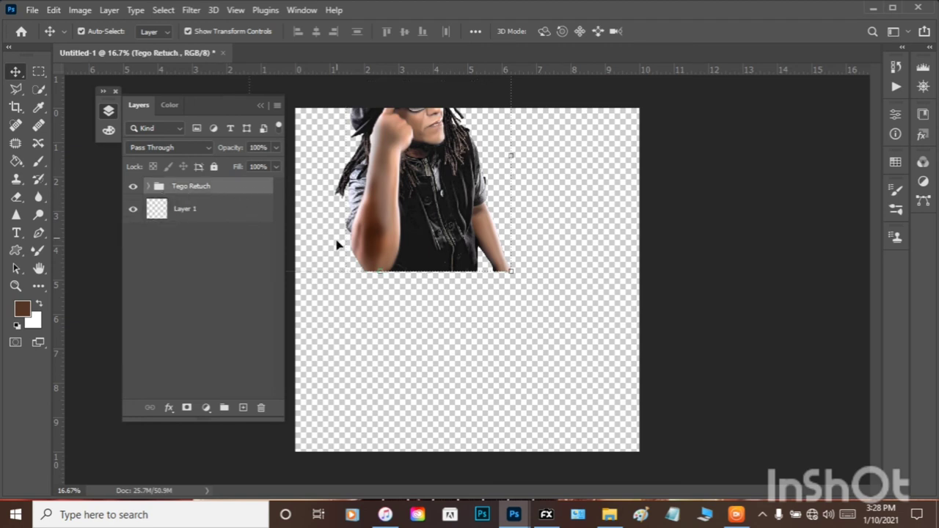
- Free-transform the Tego Retuch group to 129% and place the whole figure inside the canvas, just above its lower edge
key("ctrl+t")
left_click_drag(389, 222, 454, 401)
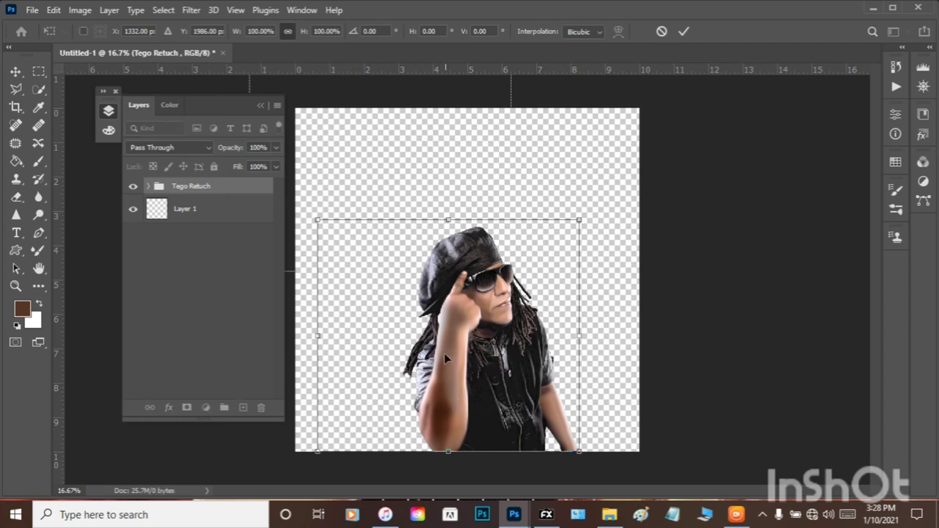
left_click_drag(301, 39, 321, 38)
left_click_drag(439, 250, 470, 212)
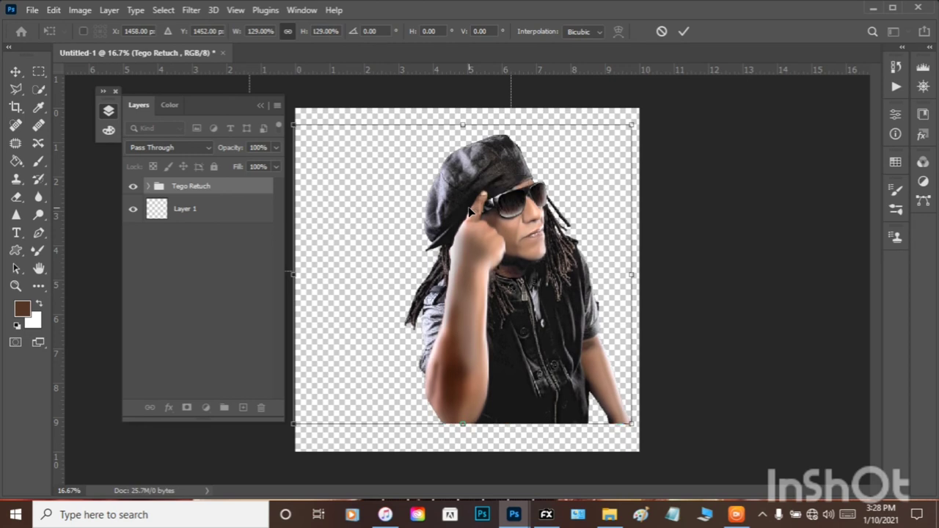
key("Return")
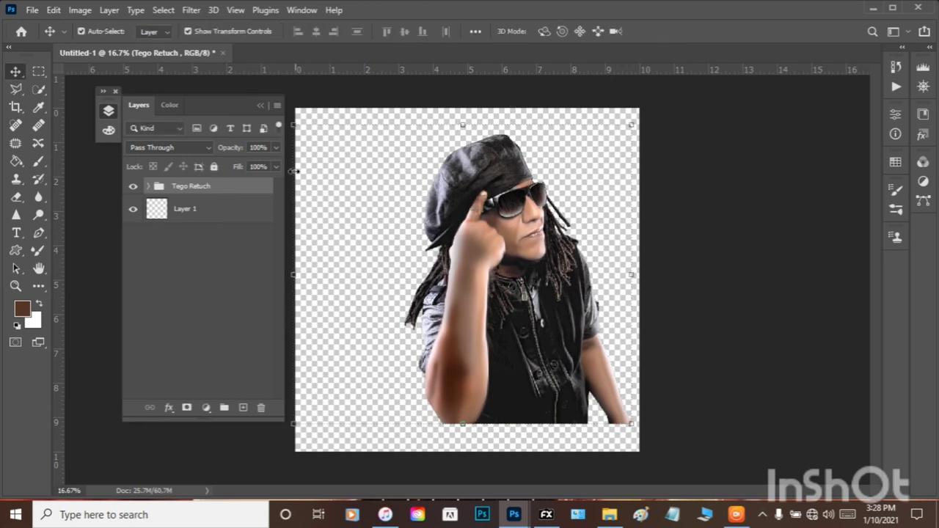
- Add the horizontal text "COVER SIDE 3000 X 3000 RESOLUCIO" on Layer 1, in the empty area beside the figure's dreadlocks
right_click(187, 216)
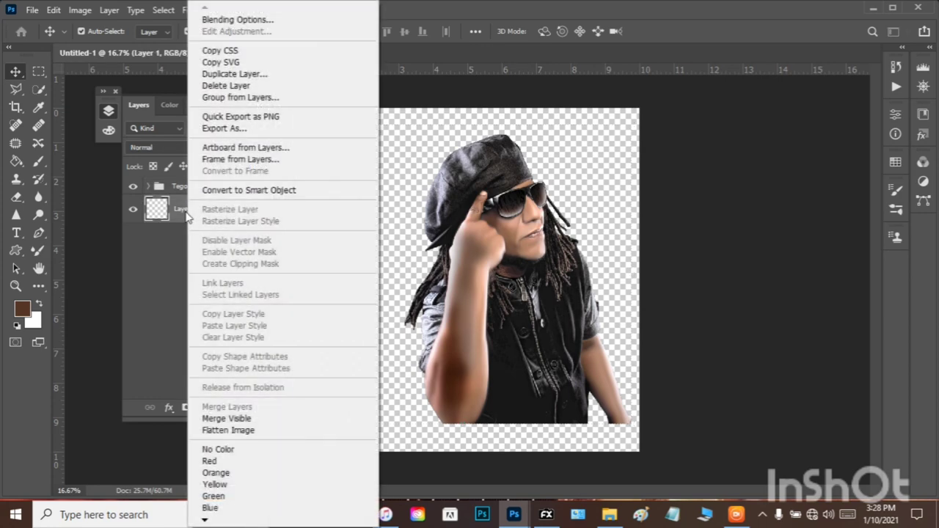
left_click(12, 237)
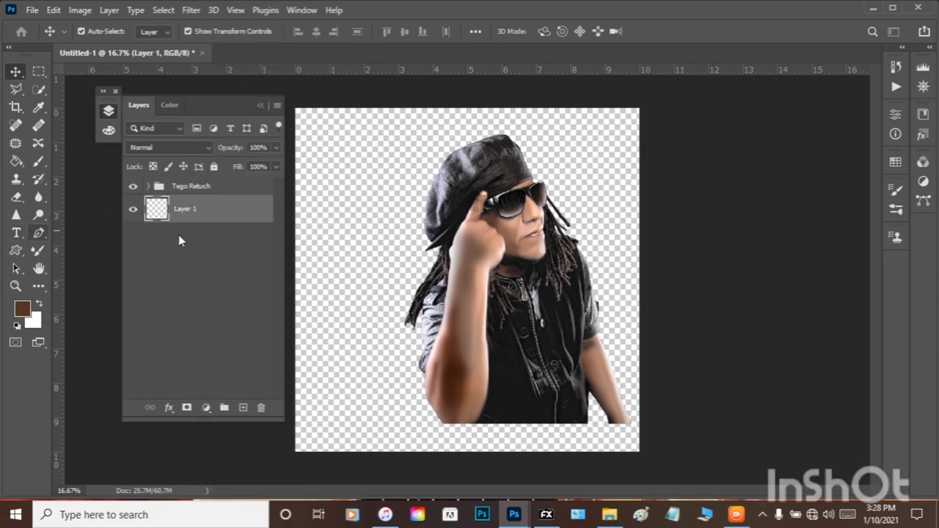
left_click(16, 233)
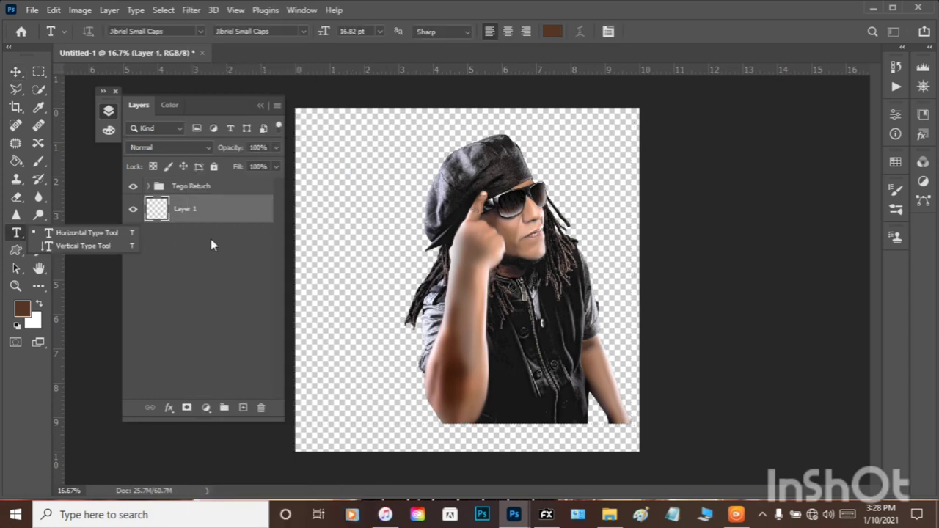
left_click(321, 240)
key("BackSpace")
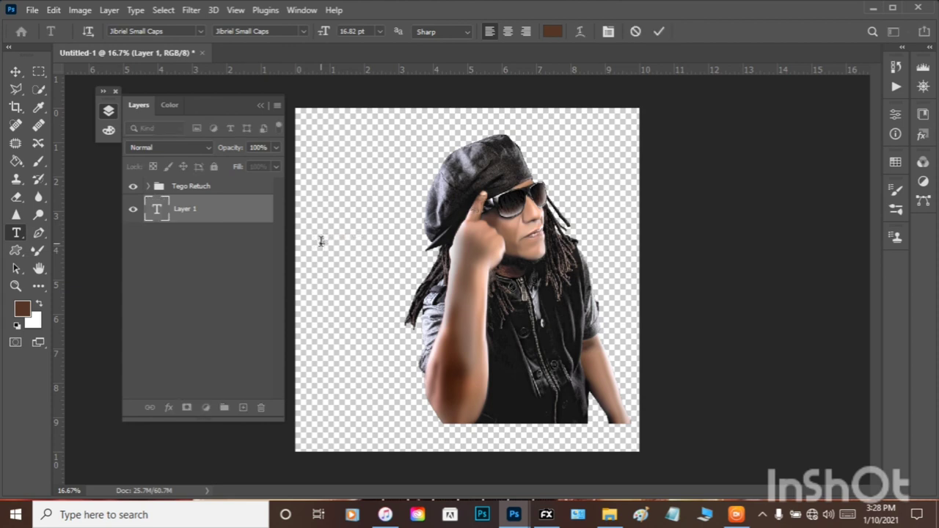
type("Teg")
left_click_drag(320, 241, 337, 248)
key("BackSpace")
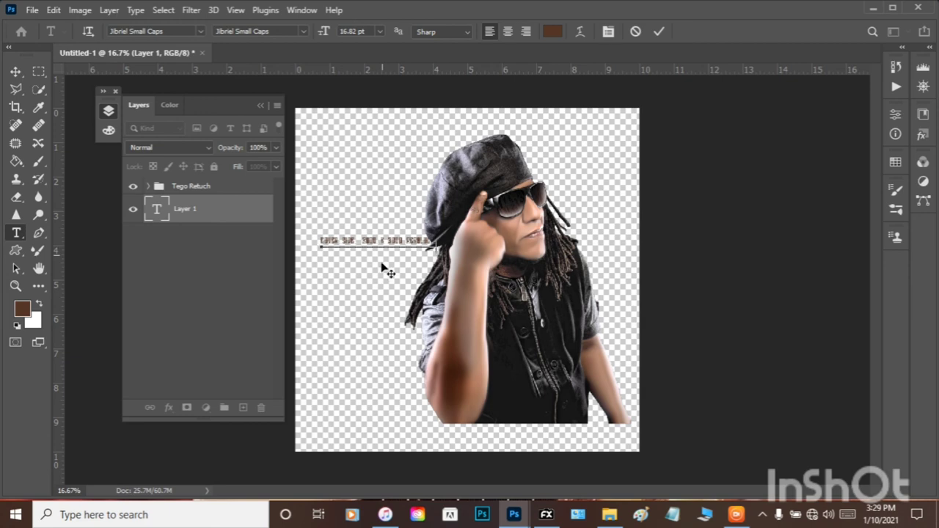
left_click_drag(384, 265, 377, 280)
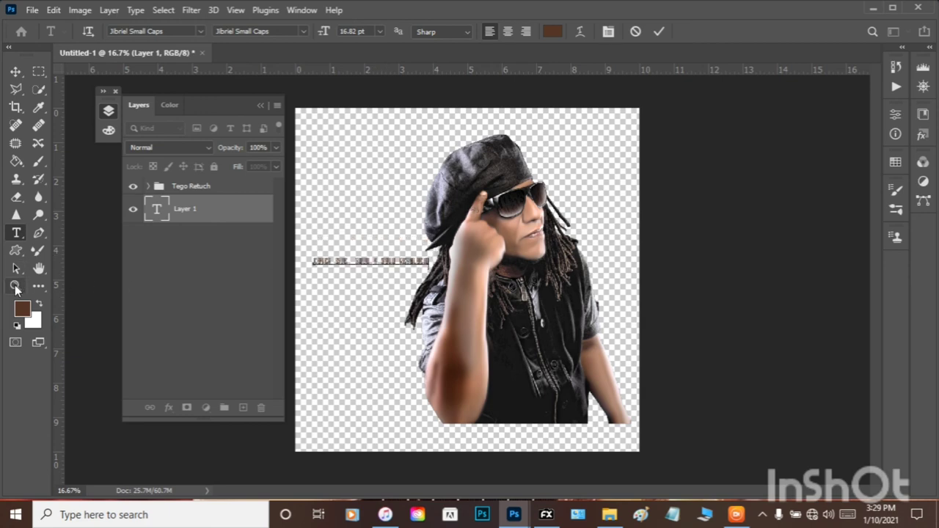
- Correct the last word of the cover text to "RESOLUTION"
left_click(16, 285)
left_click(418, 261)
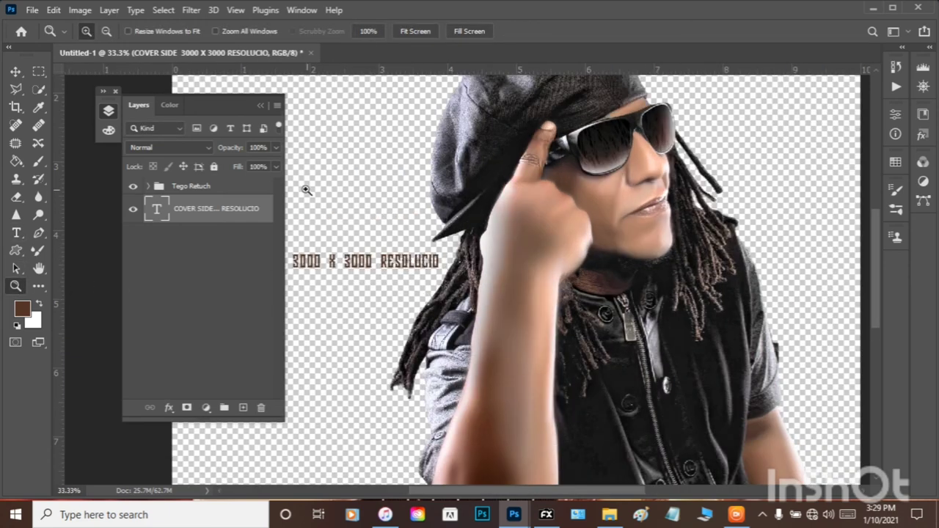
left_click(16, 232)
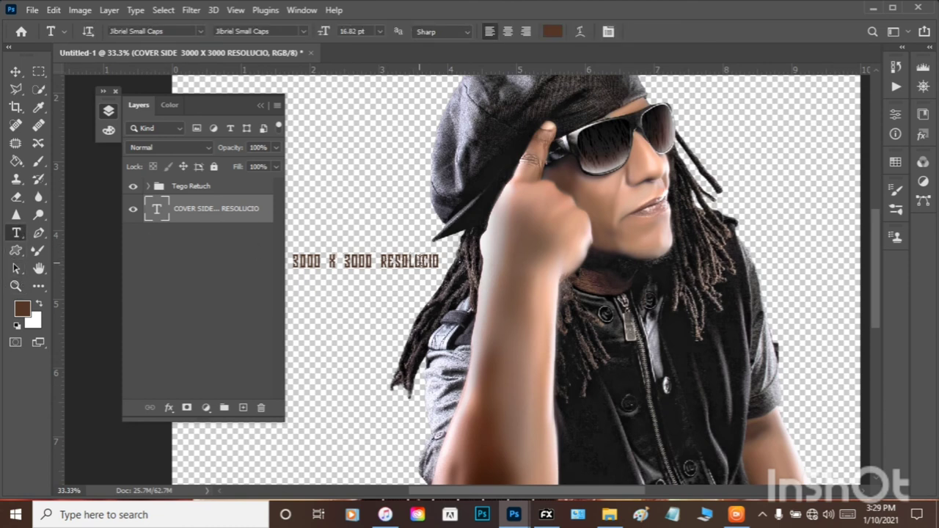
left_click(426, 261)
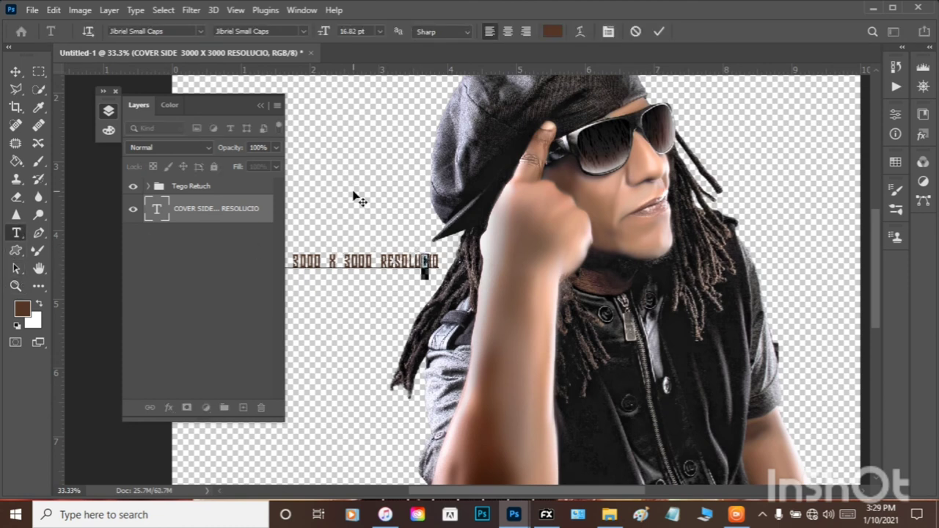
type("TION")
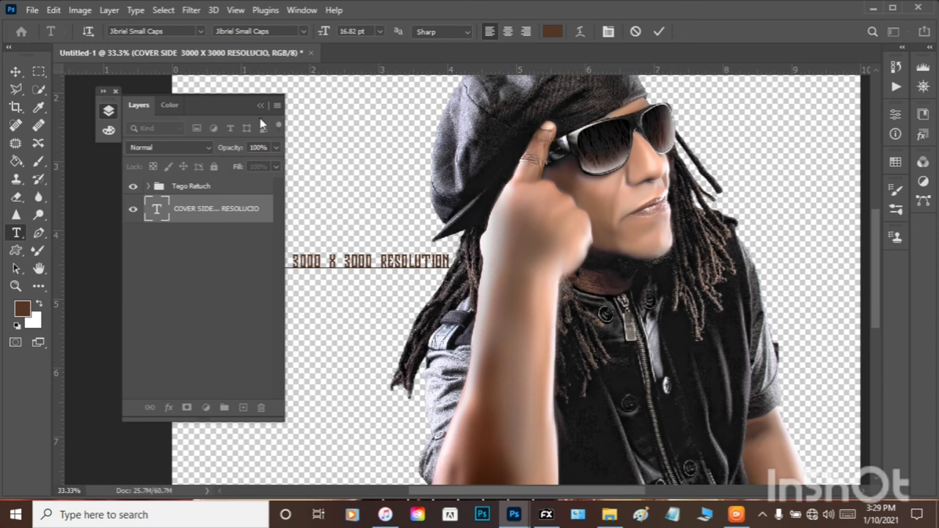
- Add a second line reading "300" below the cover text
left_click(260, 107)
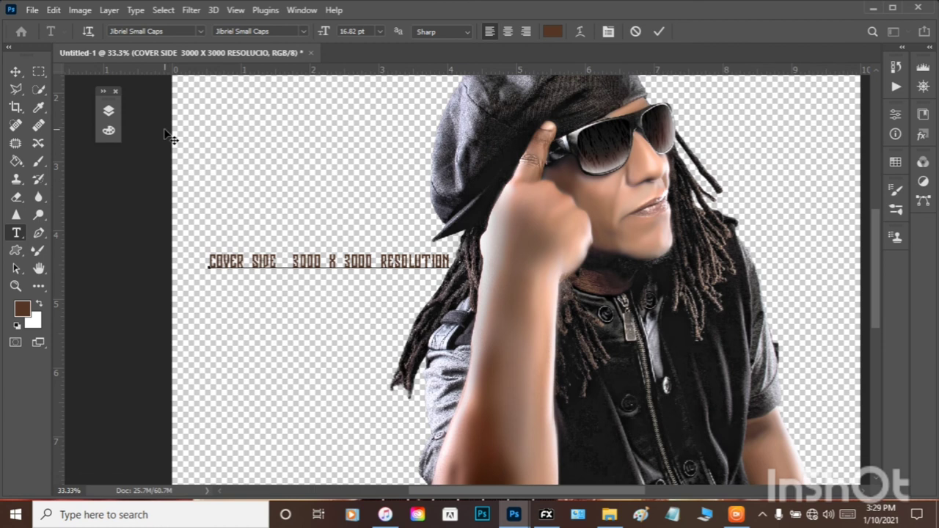
key("Return")
type("300")
left_click(24, 70)
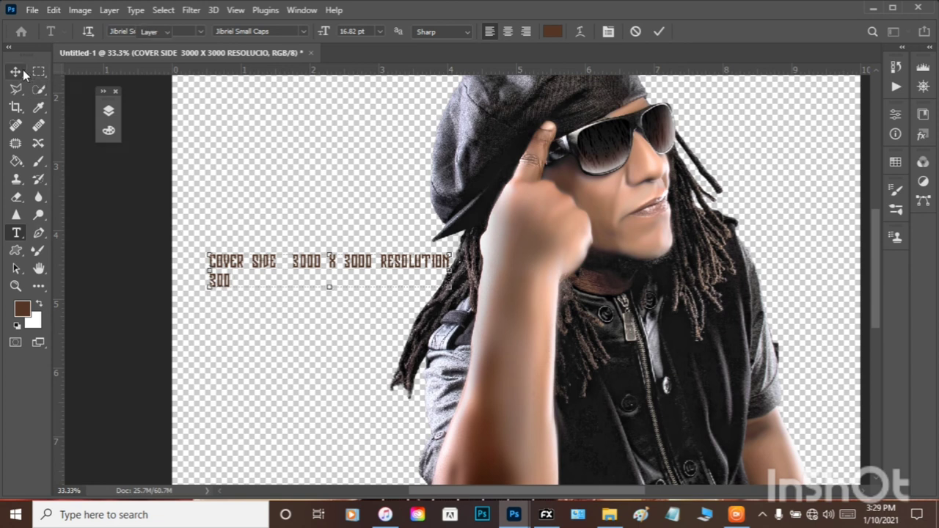
- Free-transform the two-line text to about 256% and position it across the canvas at the height of the raised hand
left_click(334, 290)
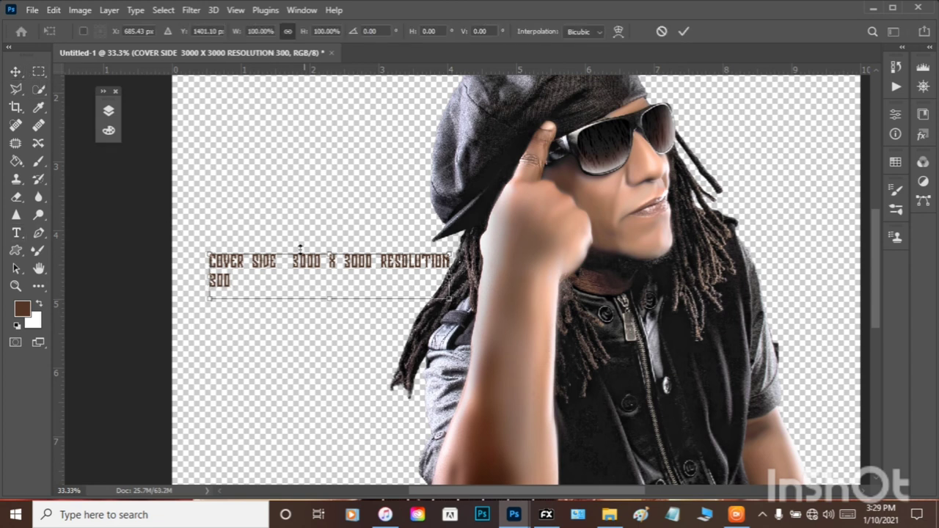
left_click_drag(301, 36, 415, 44)
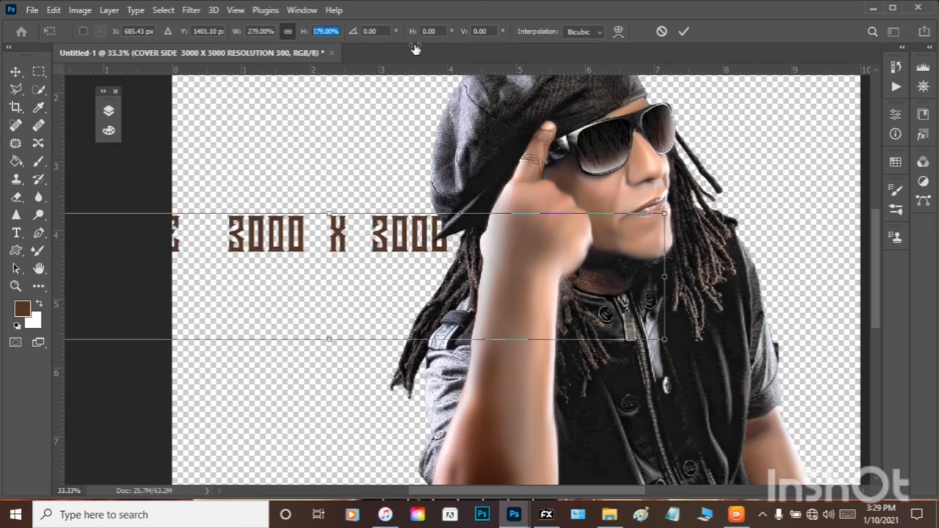
left_click_drag(265, 233, 416, 240)
left_click_drag(343, 249, 371, 241)
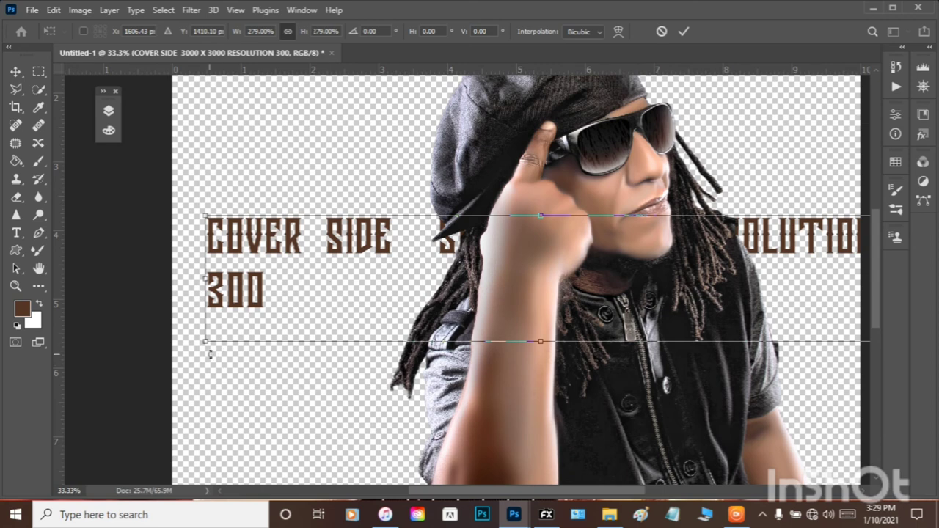
left_click_drag(209, 348, 256, 350)
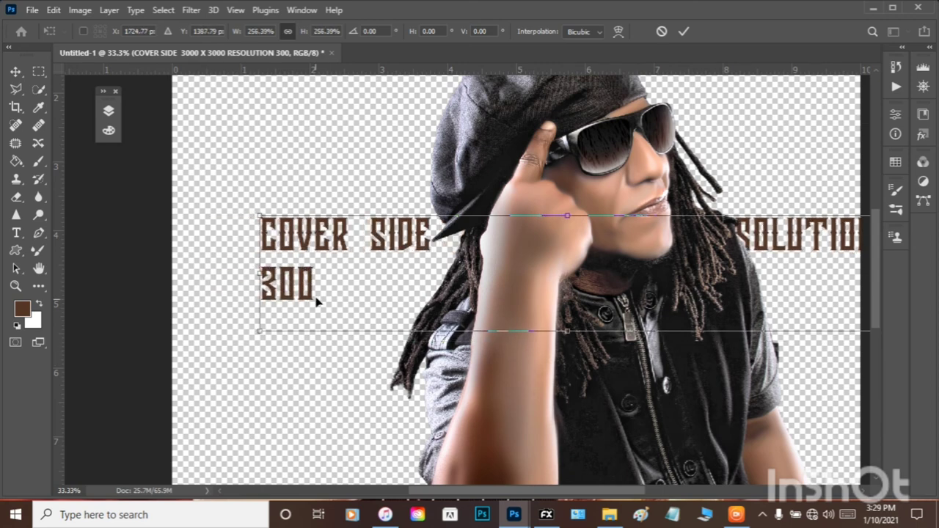
left_click_drag(286, 301, 289, 301)
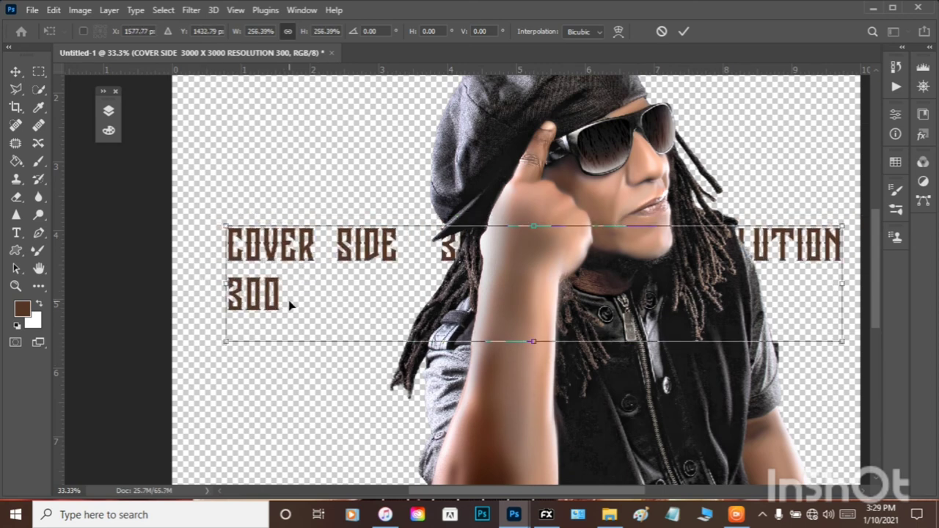
key("Return")
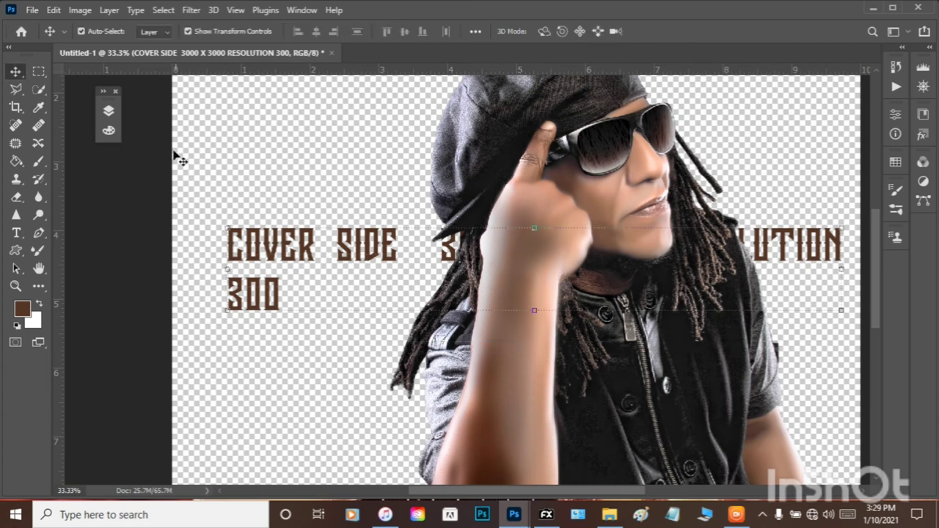
- Place the Tego Retuch group beneath the text layer and collapse the Layers panel
left_click(108, 111)
left_click_drag(163, 188, 173, 227)
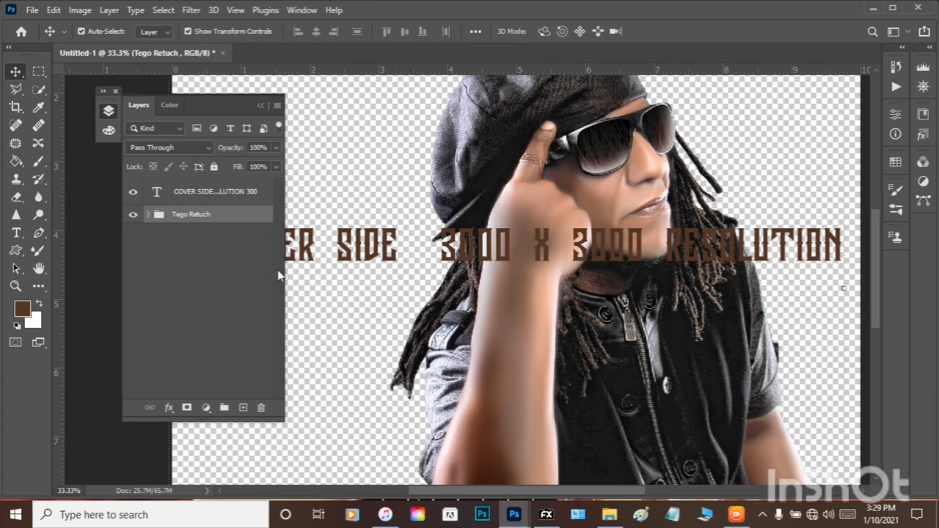
left_click(264, 107)
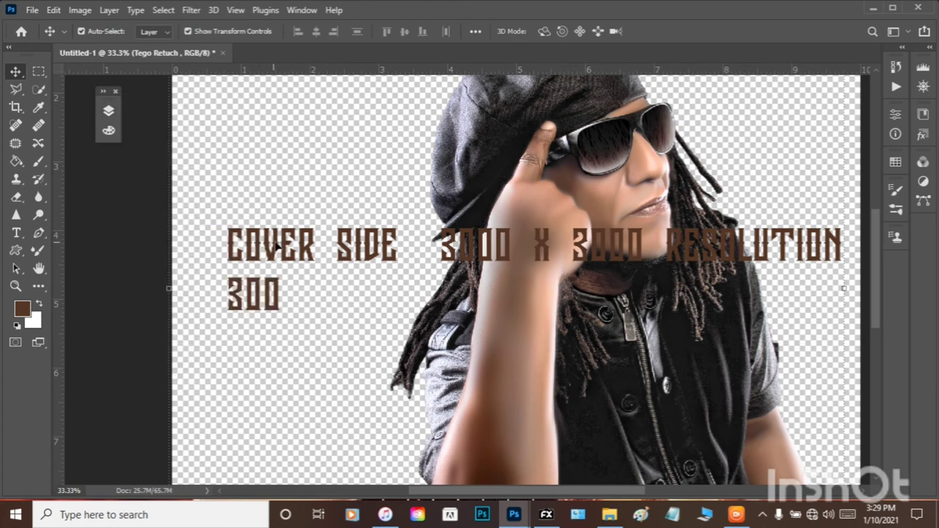
- Recolor the characters "3000 X 3000 R" in the text's first line white, ffffff
left_click(16, 233)
left_click_drag(426, 253, 681, 224)
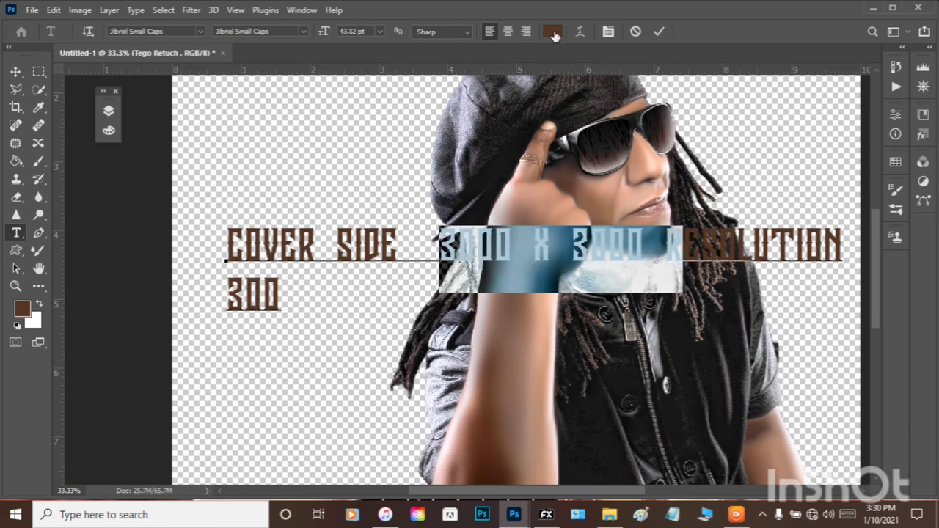
left_click(552, 31)
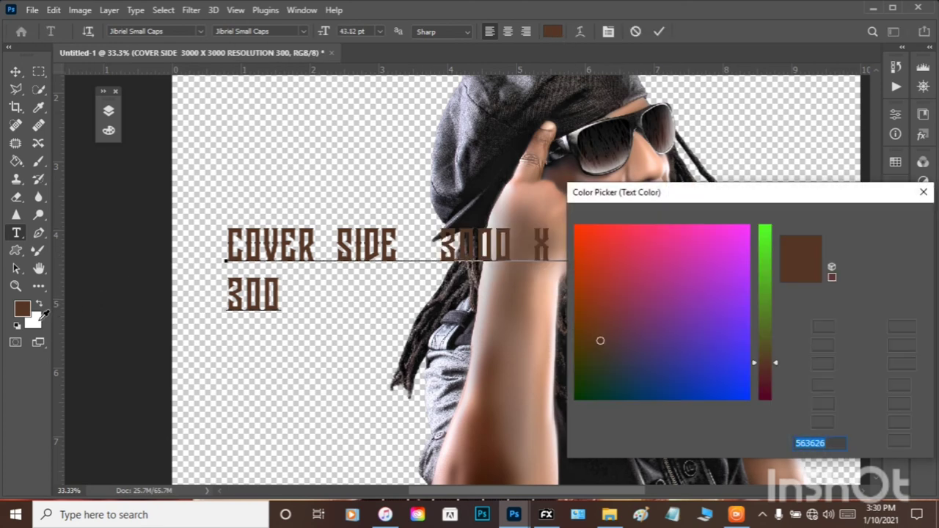
left_click(41, 316)
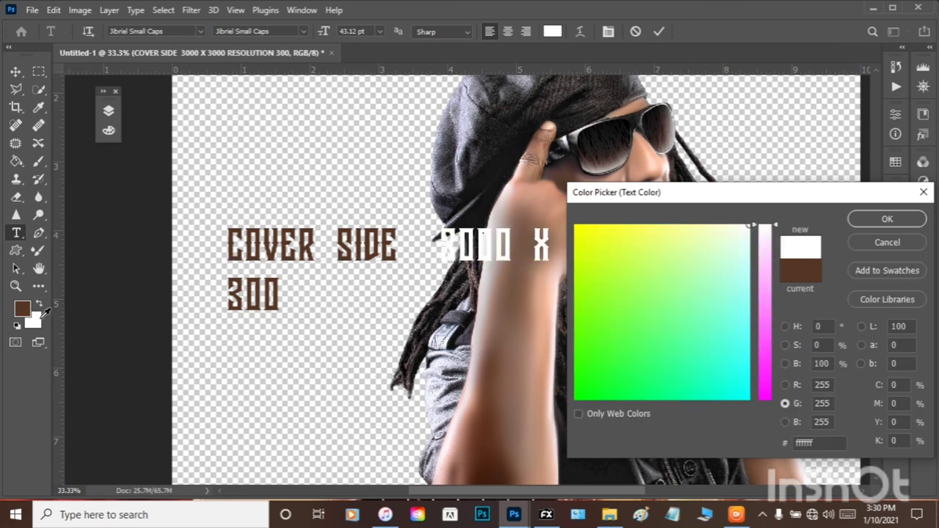
left_click(865, 220)
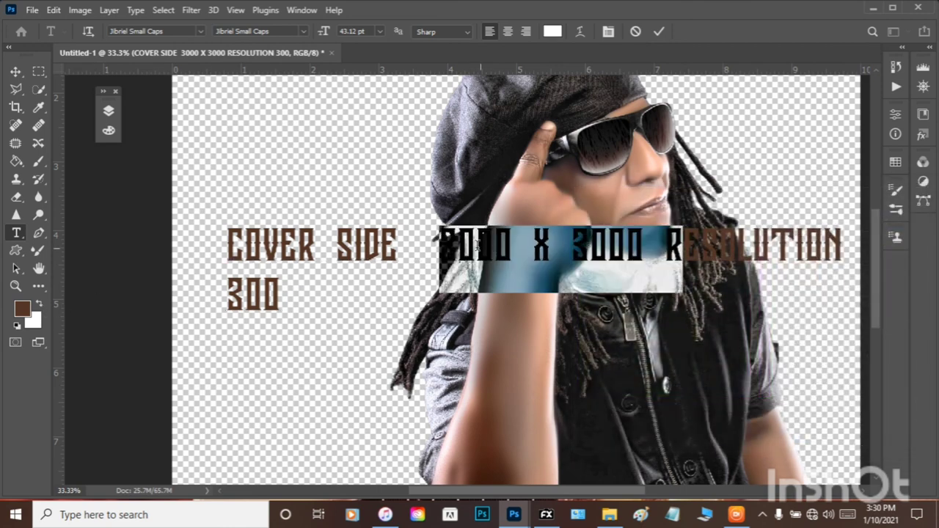
- Recolor the leading "30" of the first "3000" brown, 563626, sampled from the other letters, and commit the text
left_click_drag(477, 248, 423, 248)
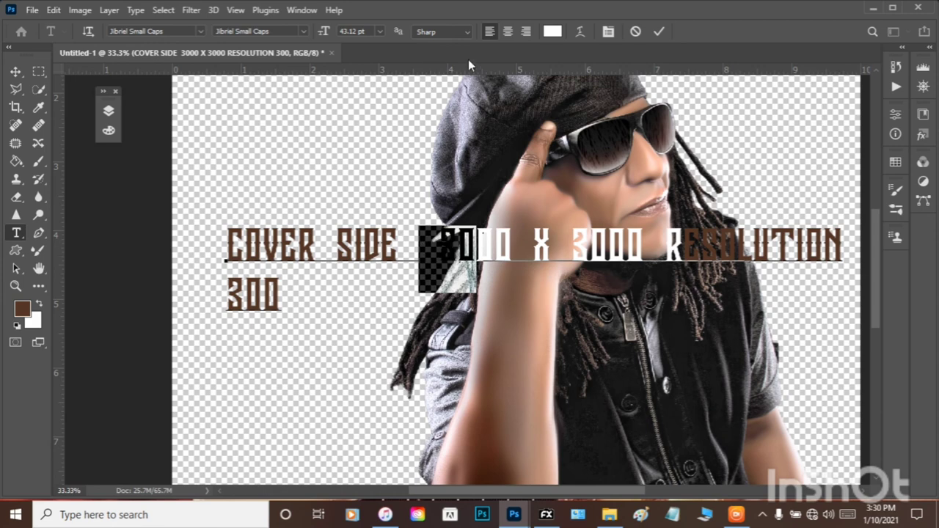
left_click(552, 31)
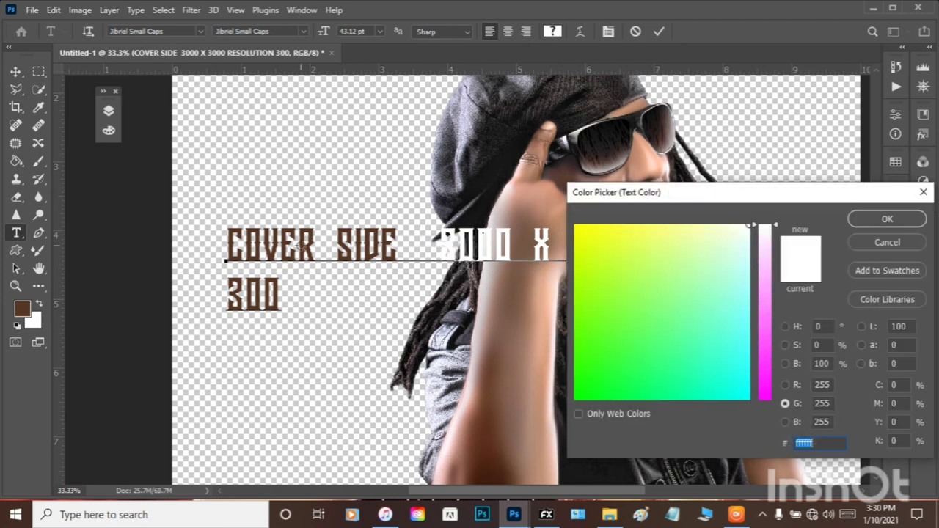
left_click(336, 253)
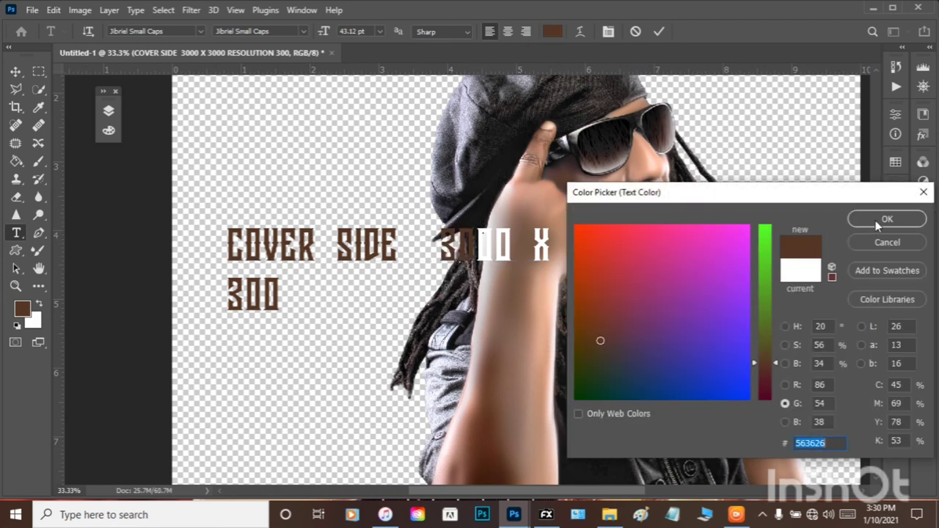
left_click(895, 218)
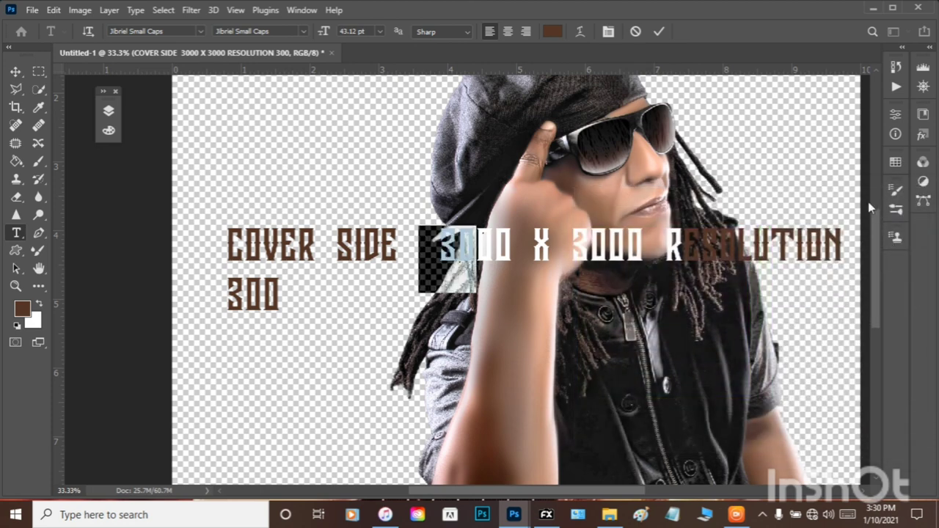
left_click(39, 73)
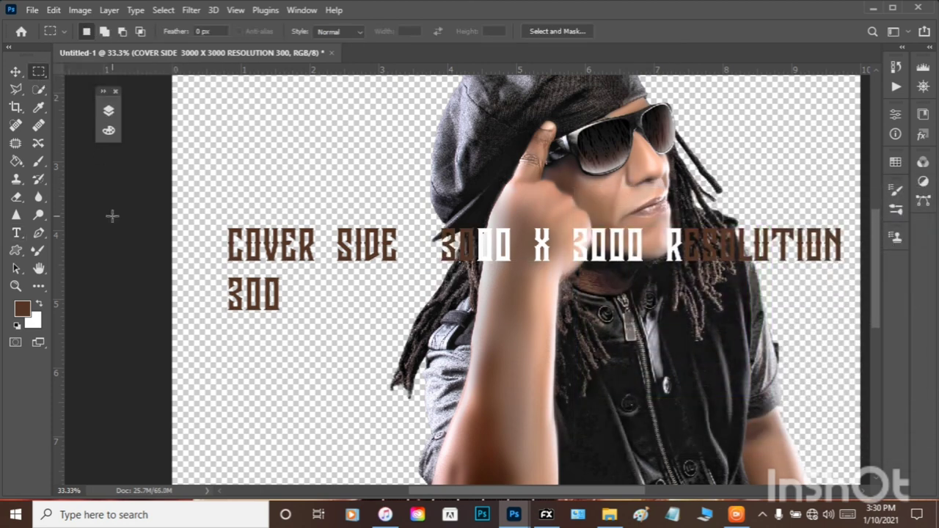
- Nudge the two-line text layer slightly right and down
left_click(15, 72)
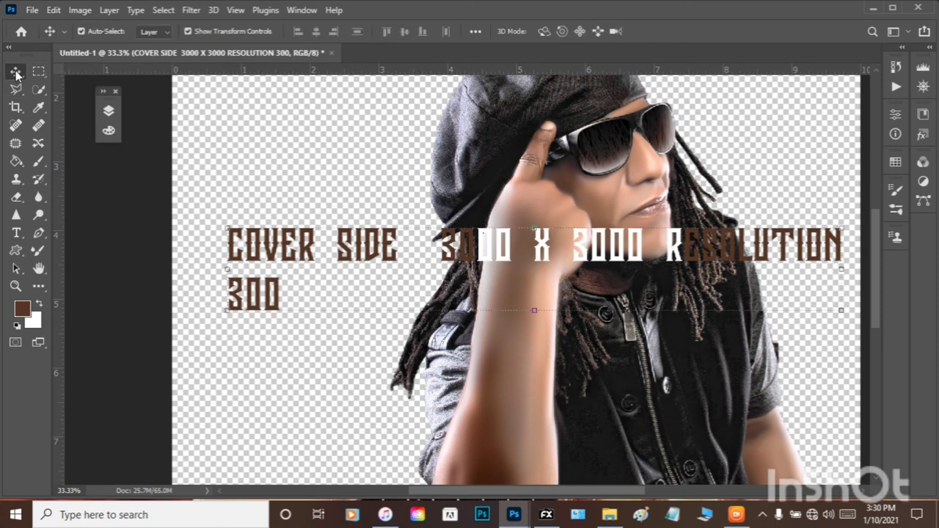
key("Right")
key("Right")
key("Right")
key("Right")
key("Right")
key("Right")
key("Right")
key("Right")
key("Right")
key("Right")
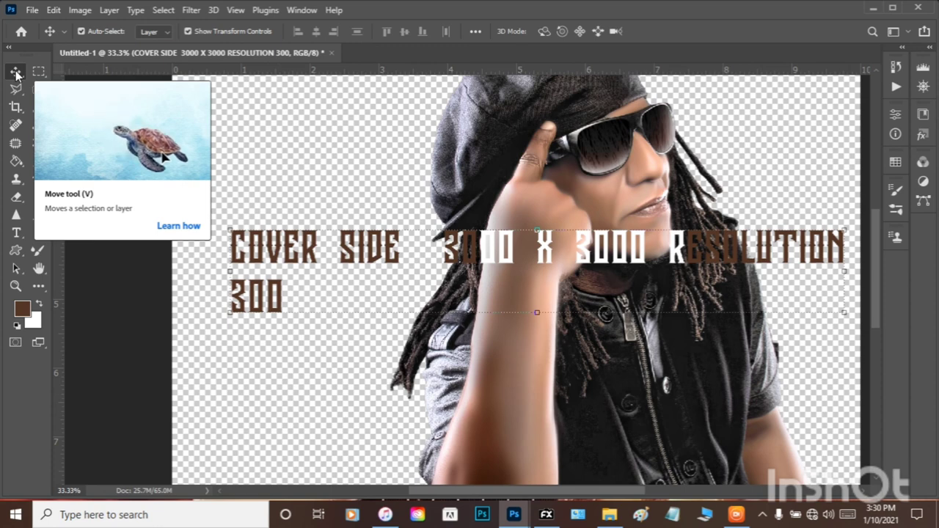
- Recolor the second zero of the first "3000" brown, 563626, sampled from the words "COVER SIDE"
left_click(16, 233)
left_click_drag(494, 255, 480, 253)
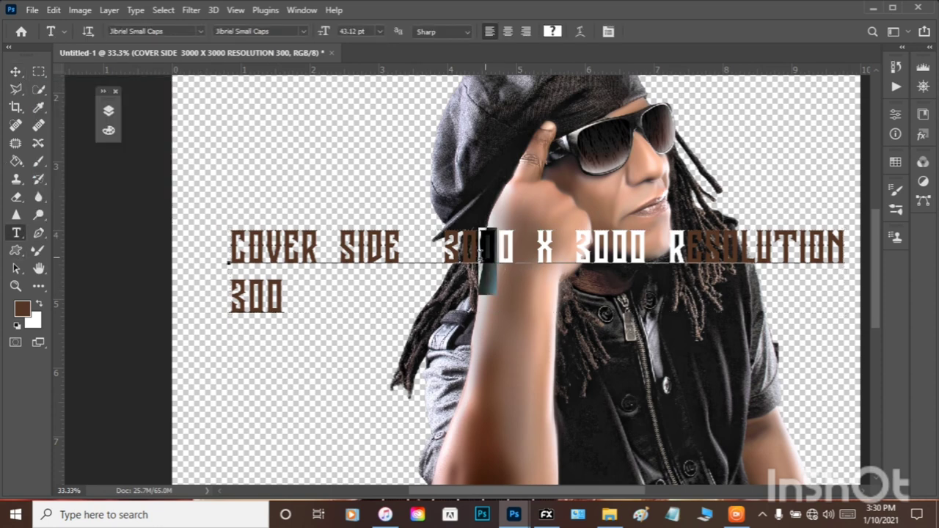
left_click(553, 31)
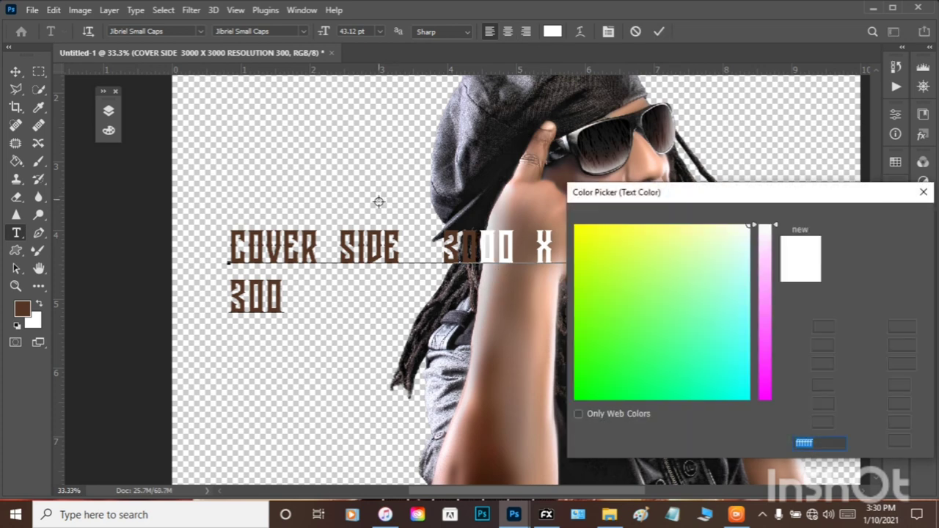
left_click(371, 261)
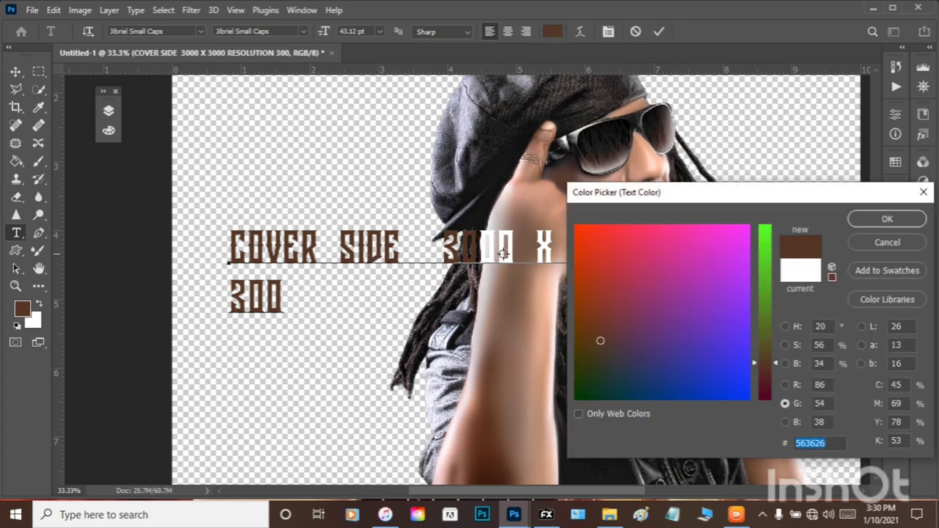
left_click(885, 220)
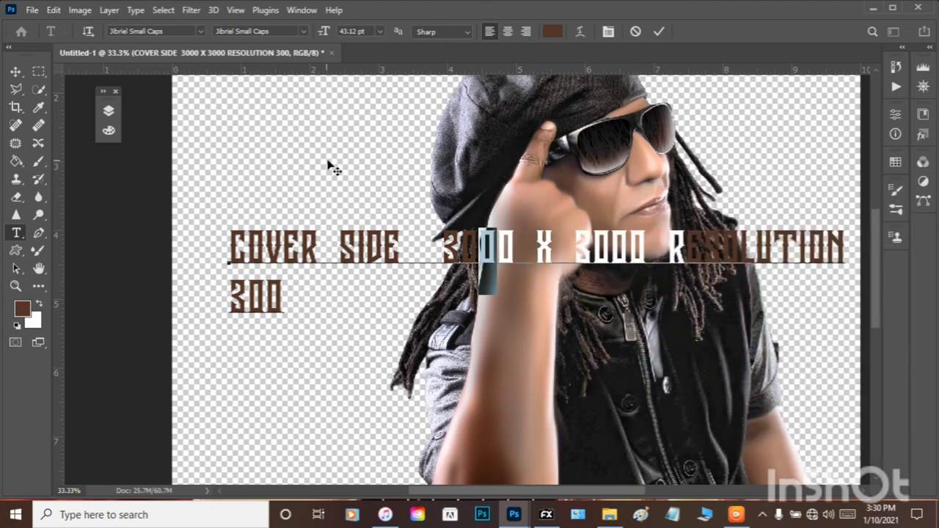
- Commit the recolored digit in the cover-size text and bring the whole composition into view
left_click(39, 71)
left_click(110, 71)
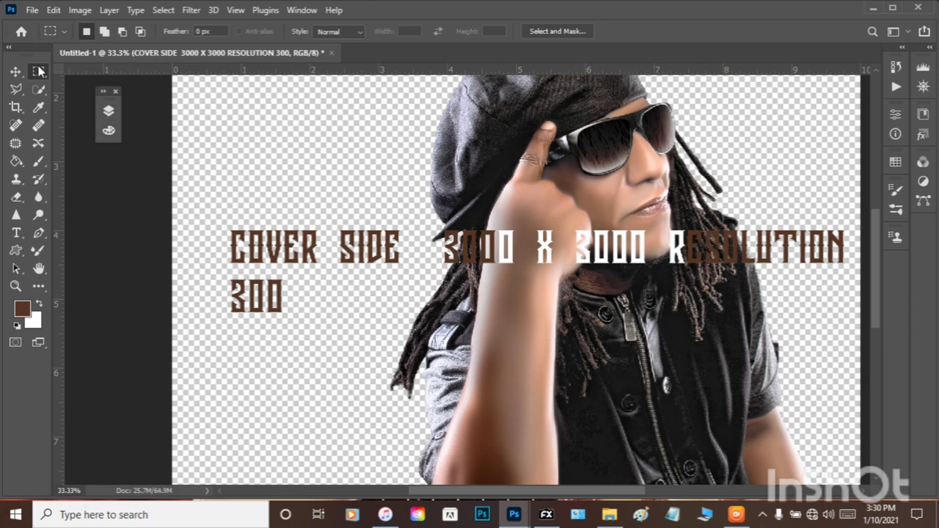
left_click(15, 286)
left_click(106, 31)
left_click(104, 236)
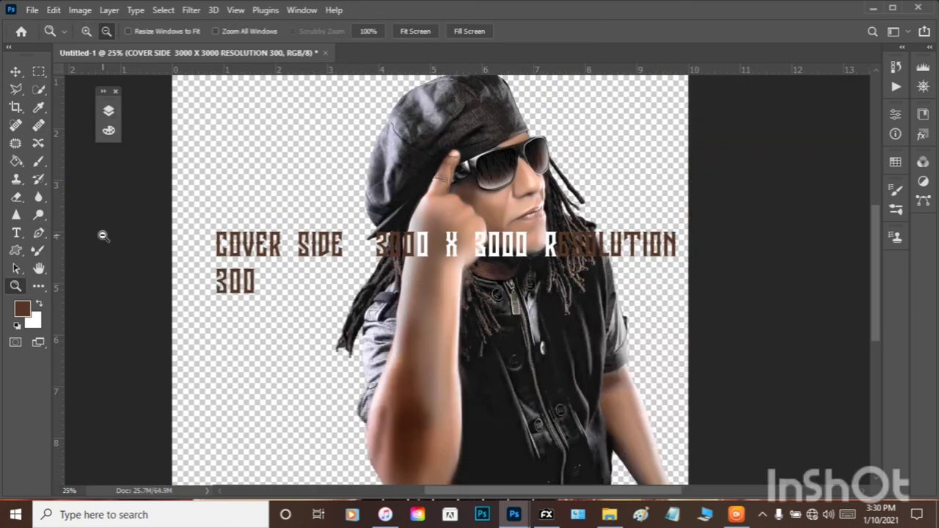
left_click(104, 235)
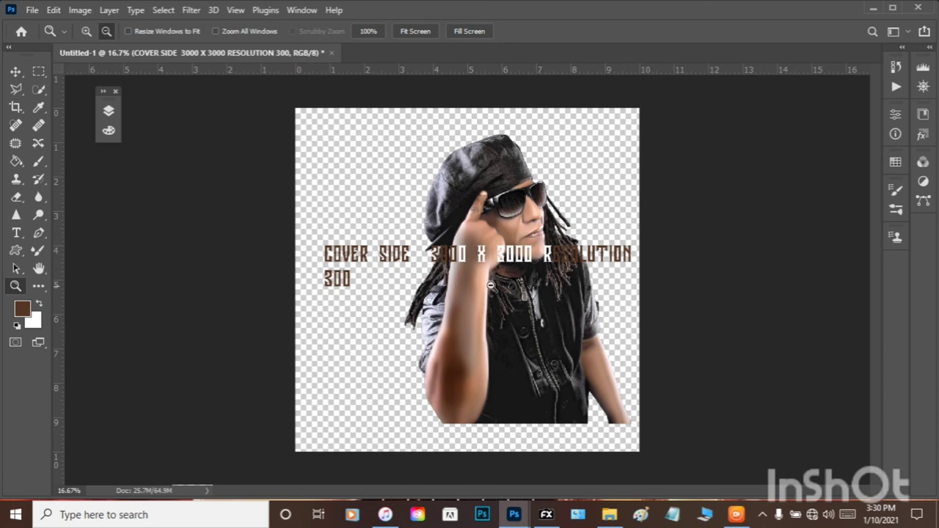
- Delete the "COVER SIDE 3000 X 3000 RESOLUTION 300" text layer, leaving the Tego Retuch group
left_click(109, 110)
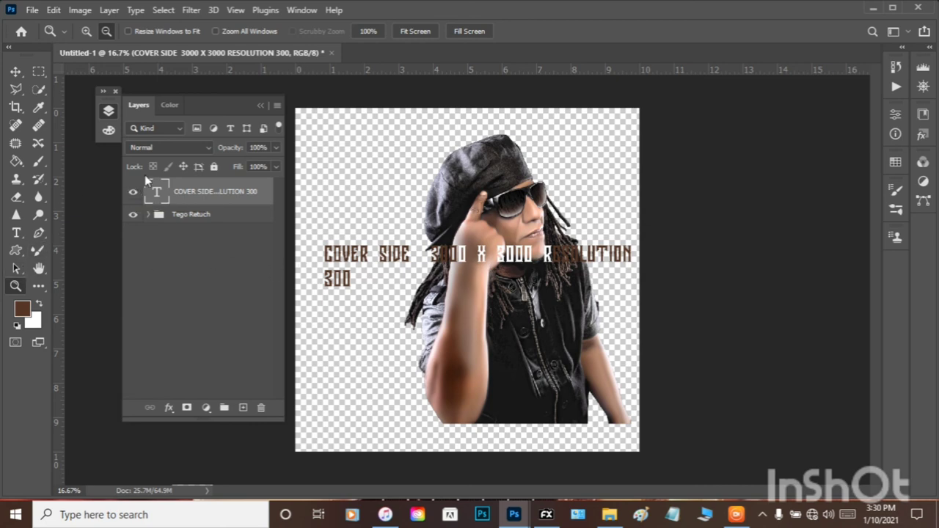
left_click(86, 31)
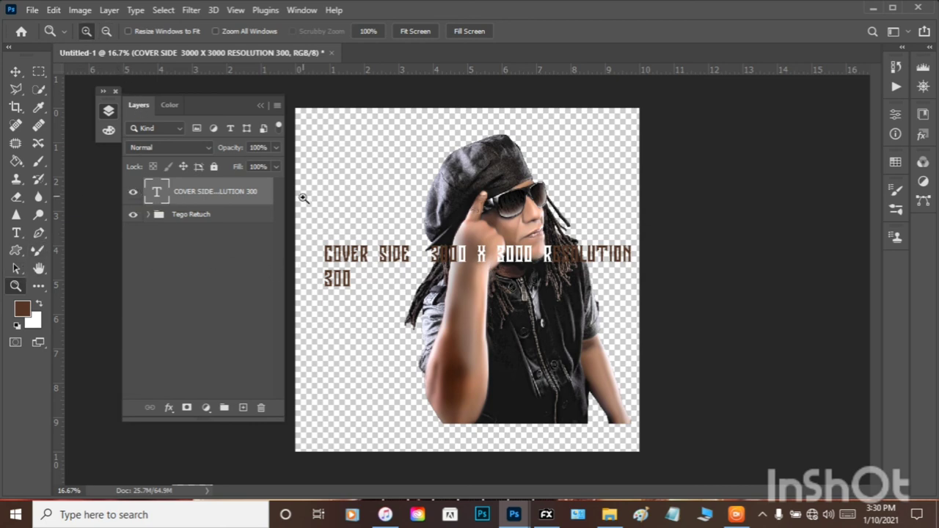
left_click(313, 237)
left_click(314, 237)
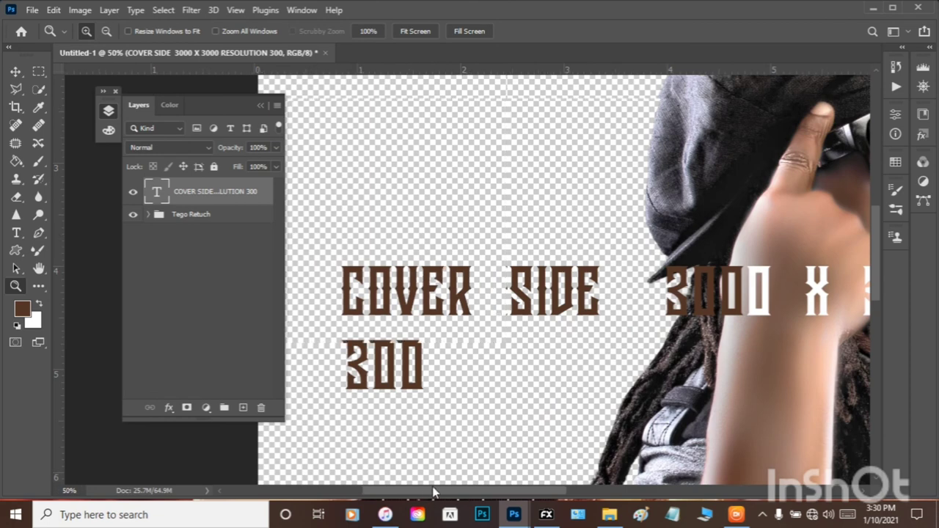
left_click_drag(427, 491, 433, 509)
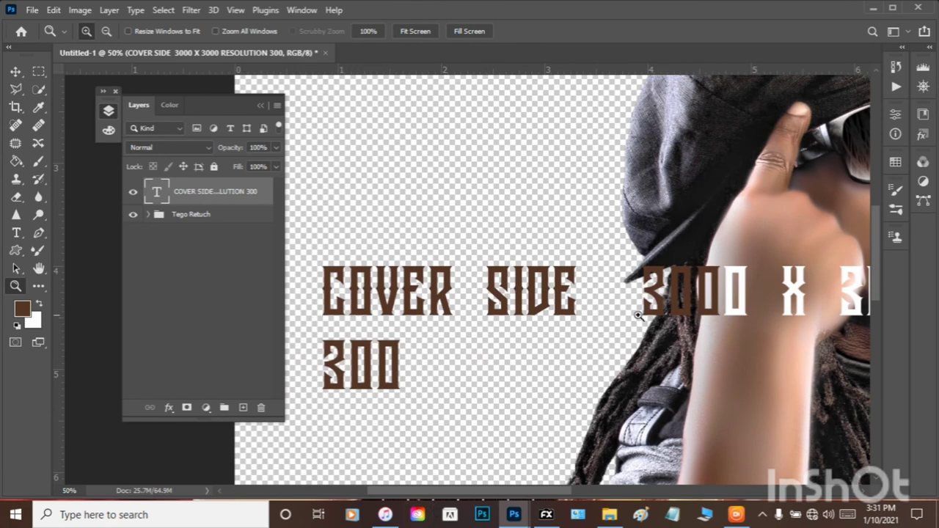
left_click_drag(535, 492, 581, 460)
scroll(581, 460, "right", 3)
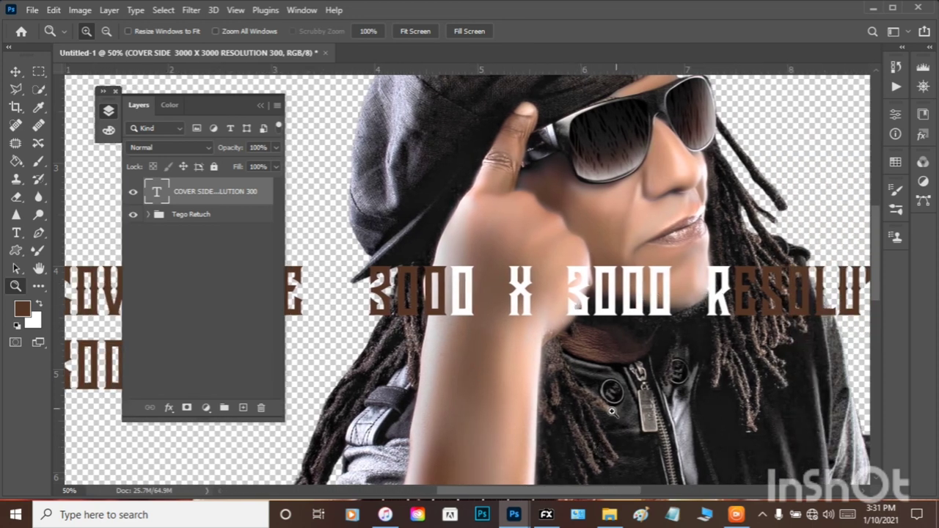
left_click_drag(522, 490, 568, 477)
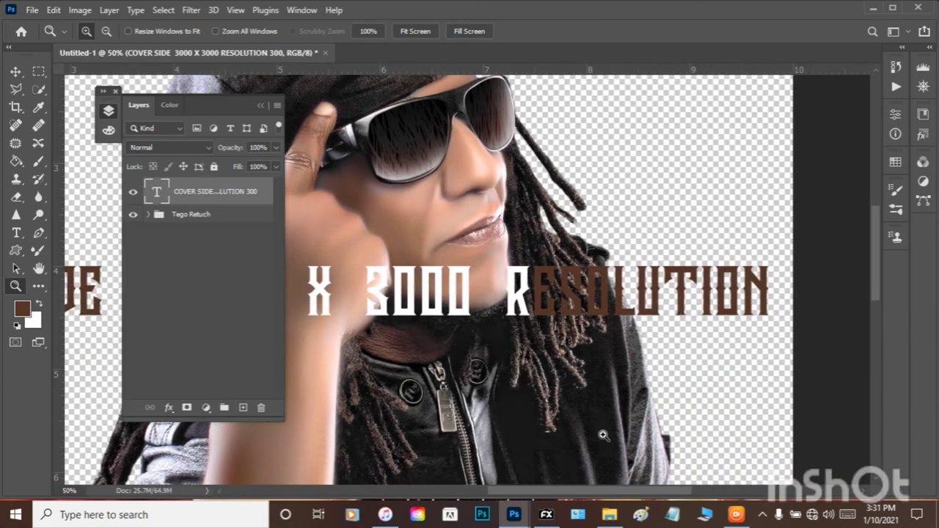
left_click_drag(561, 490, 449, 505)
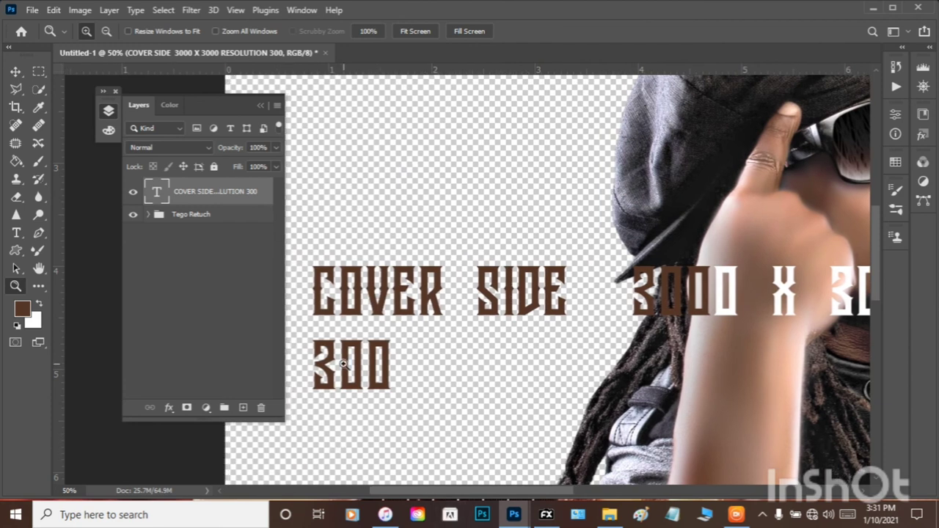
left_click_drag(243, 192, 258, 408)
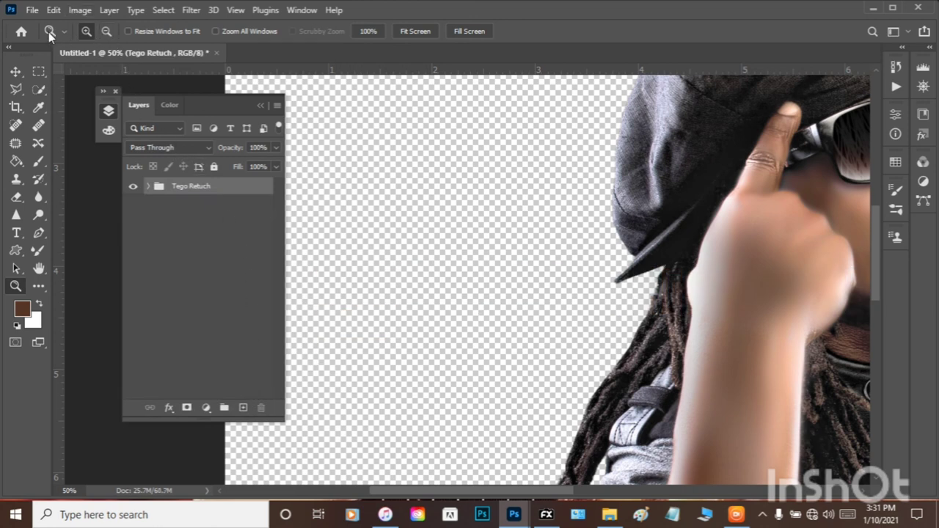
- Save the document as a Photoshop file named "Tego Calderon RETUCH" in the artis png folder on My Passport (E:)
left_click(33, 9)
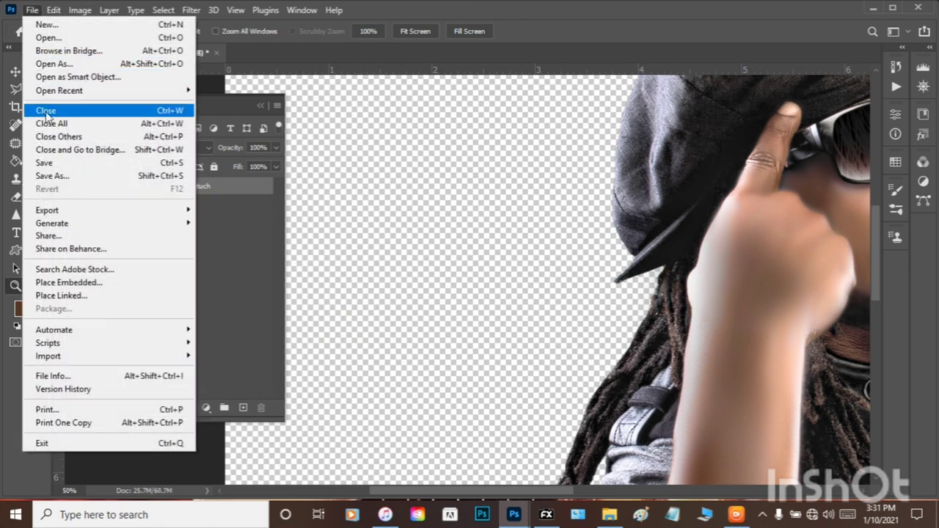
left_click(51, 176)
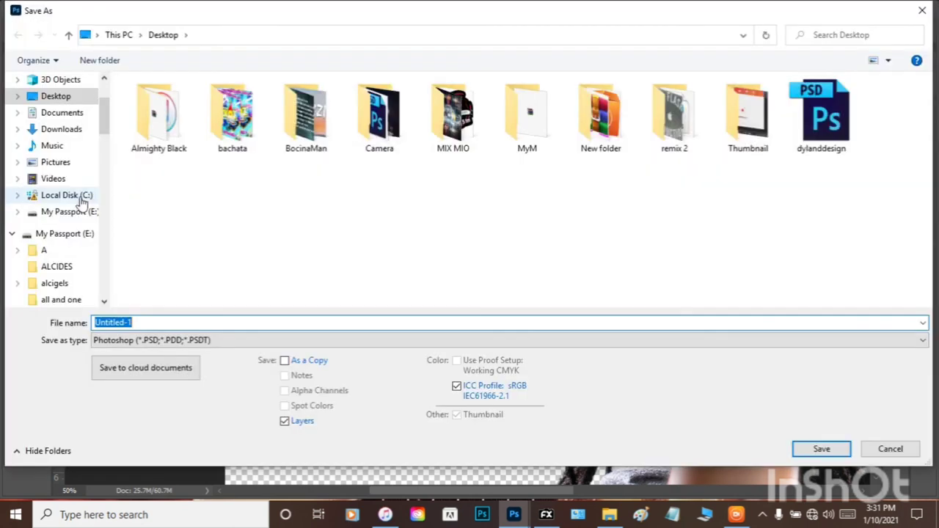
scroll(42, 297, "down", 1)
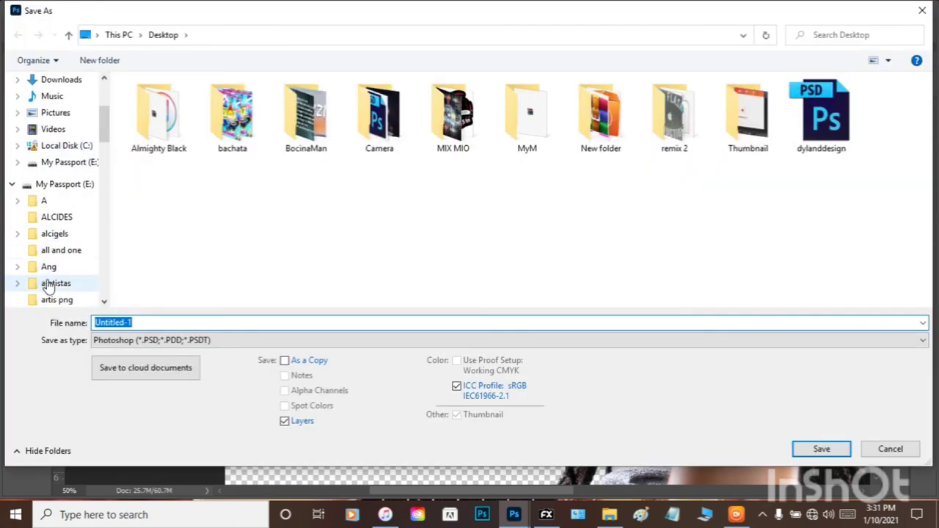
left_click(53, 300)
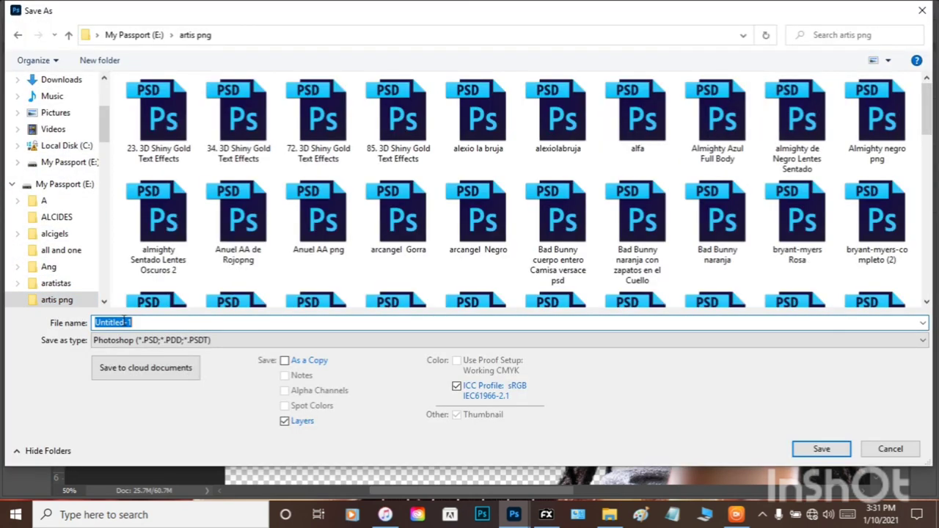
type("T")
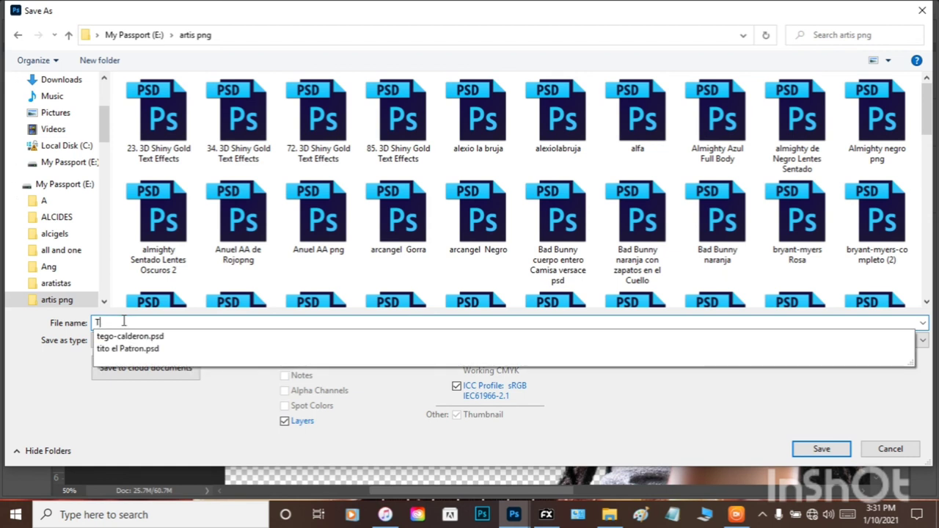
type("E")
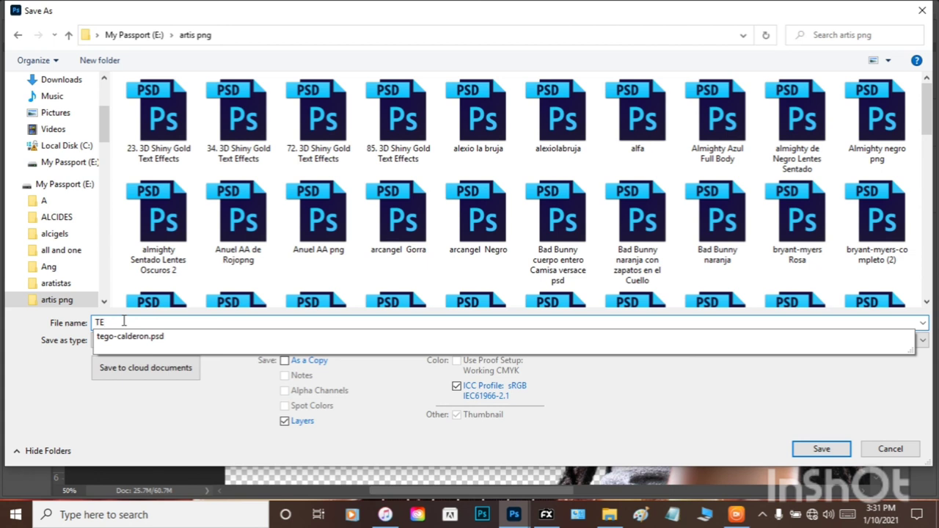
key("BackSpace")
type("ego  Calderon RETUCH")
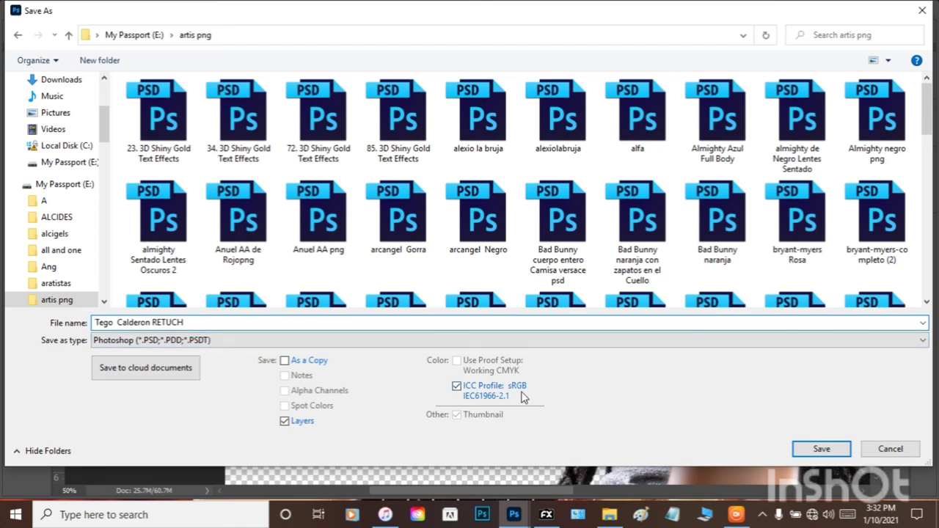
left_click(817, 450)
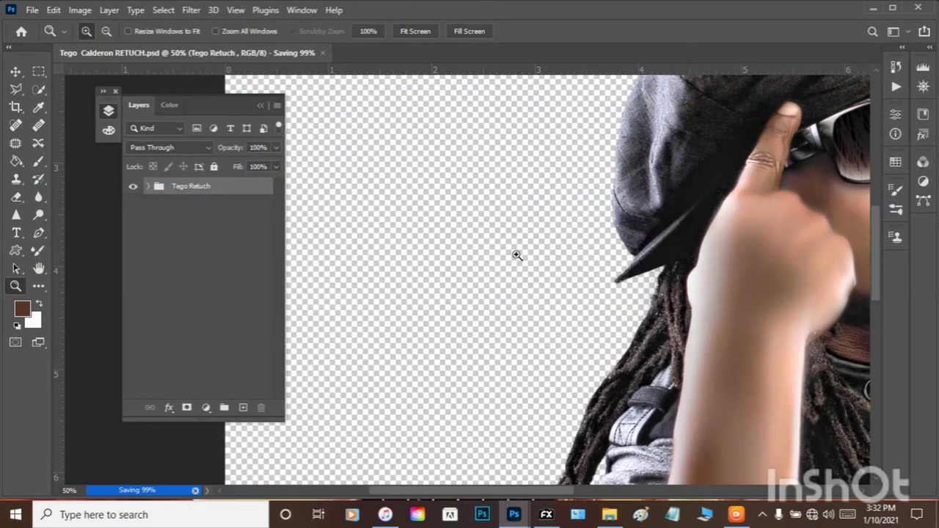
left_click(261, 105)
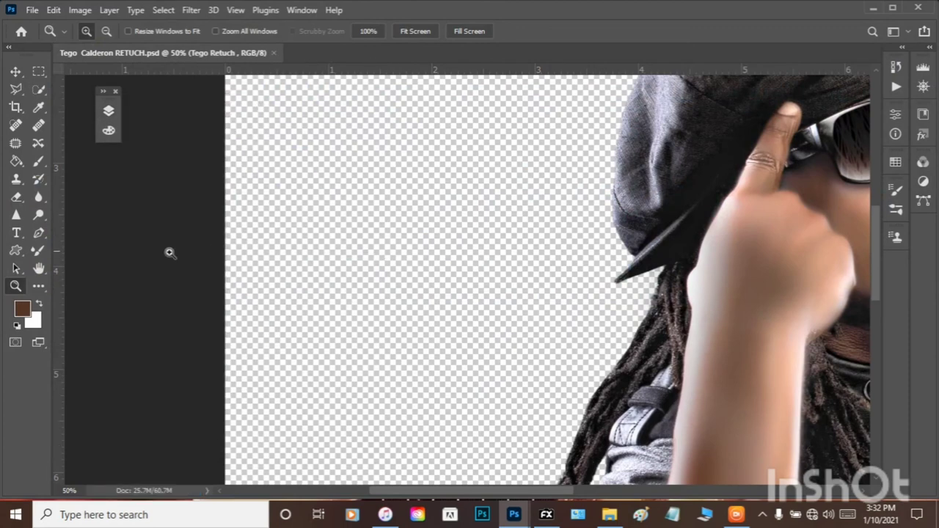
left_click(106, 31)
left_click(269, 258)
left_click(268, 258)
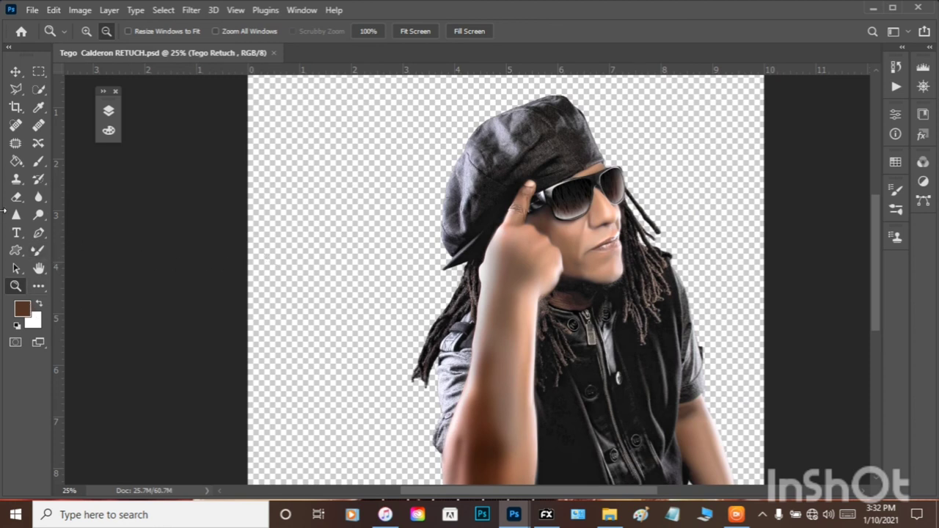
left_click(86, 30)
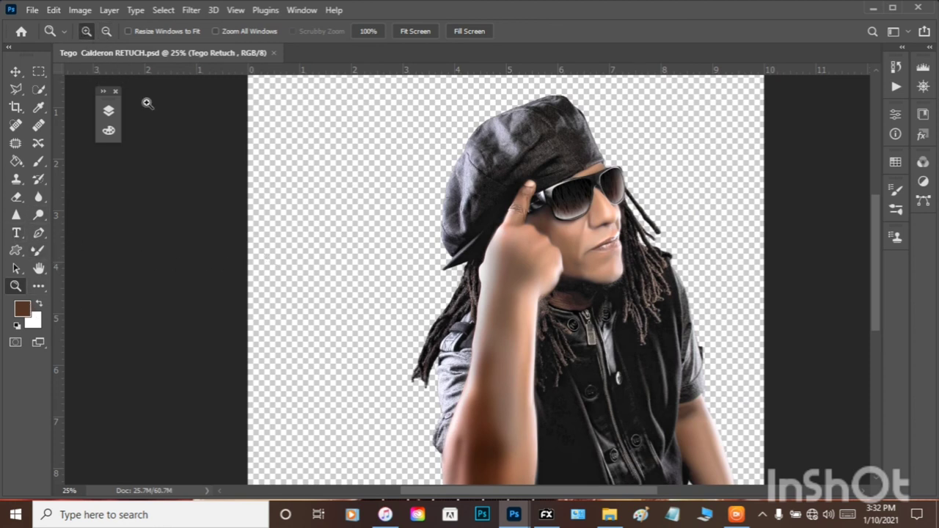
- Create a new 3000 x 3000 px document at 300 pixels/inch with RGB color and a transparent background
left_click(32, 9)
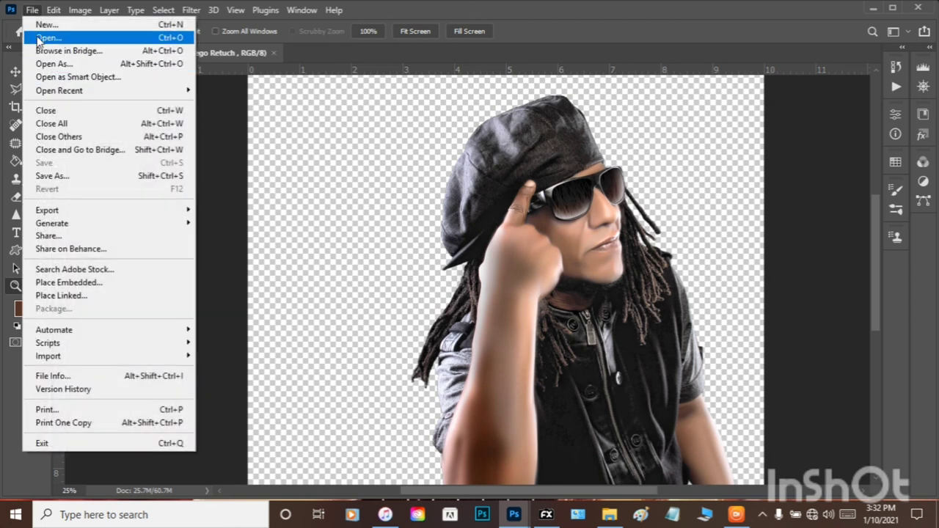
left_click(46, 25)
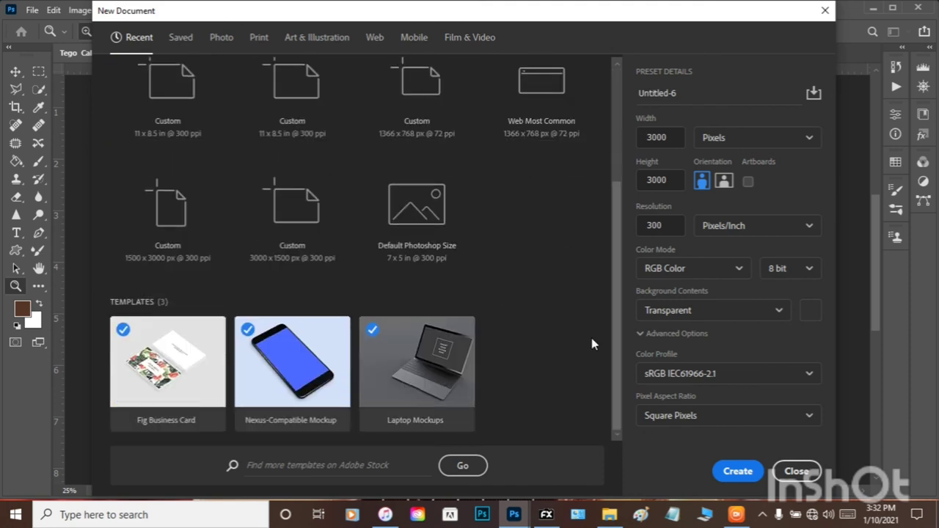
scroll(593, 344, "up", 3)
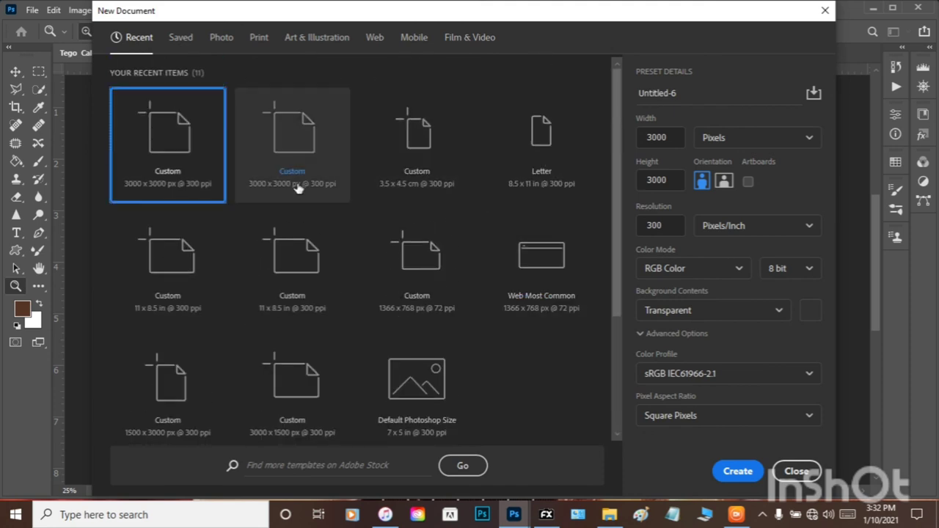
left_click(220, 38)
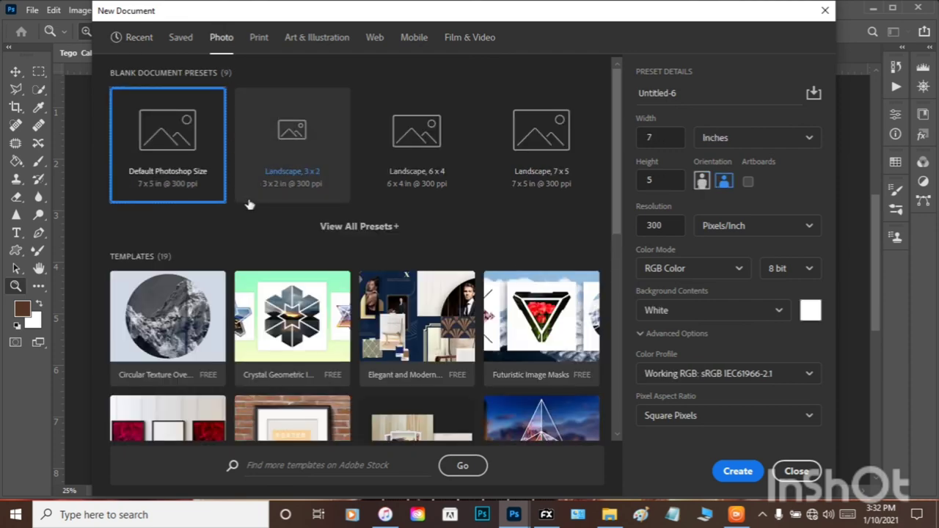
scroll(249, 205, "down", 6)
scroll(248, 224, "up", 6)
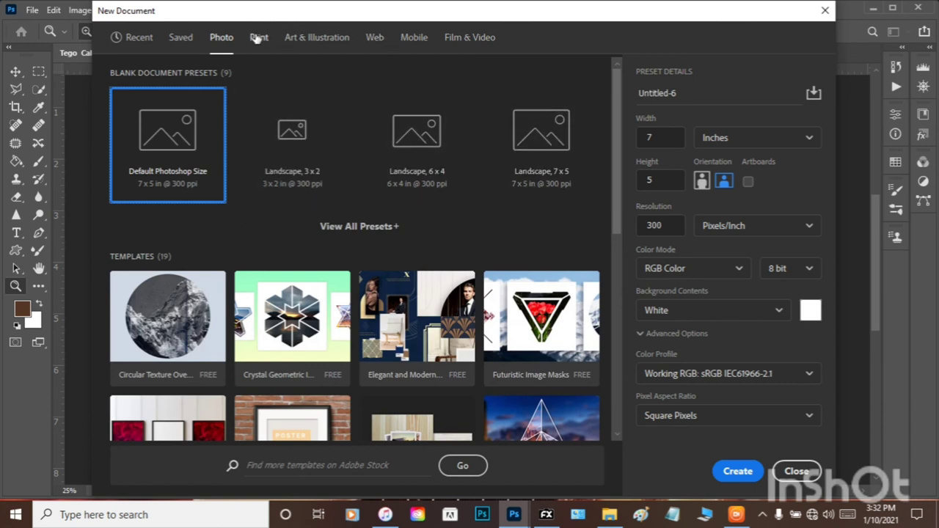
left_click(140, 38)
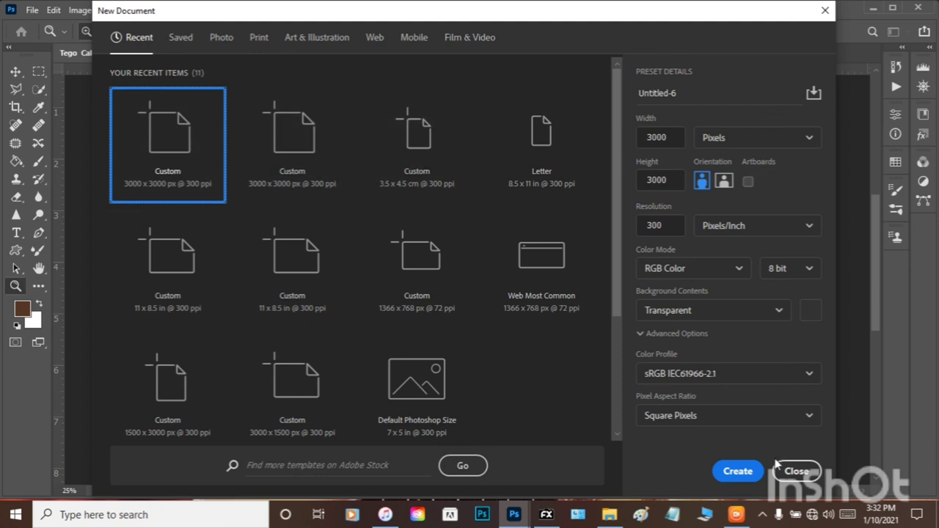
left_click(737, 470)
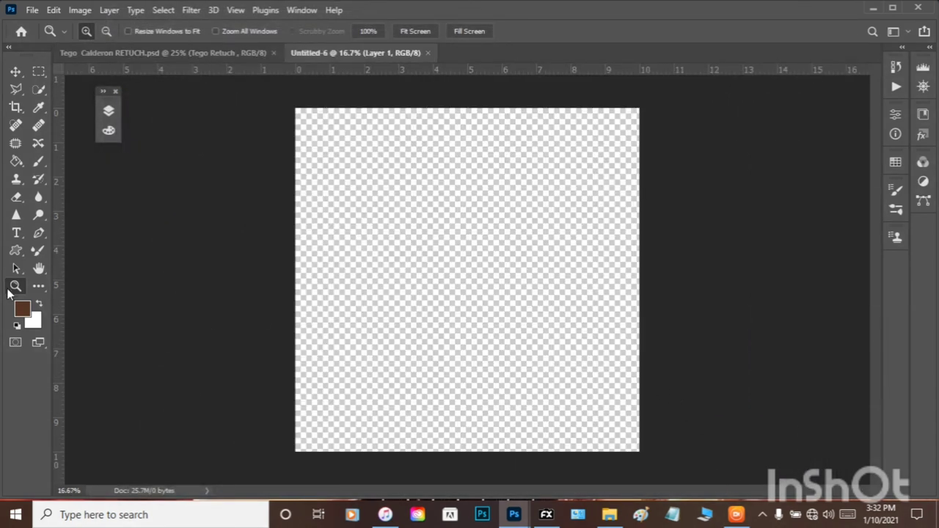
- Add the text "GRACIAS POR VER ASTA AQUI" in brown Jibriel Small Caps on the new blank canvas
left_click(404, 299)
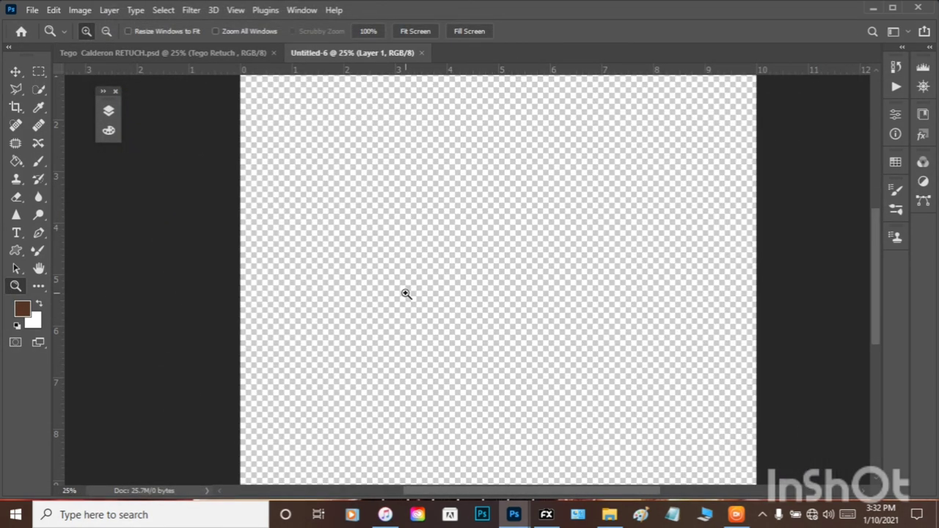
left_click(16, 233)
left_click(296, 233)
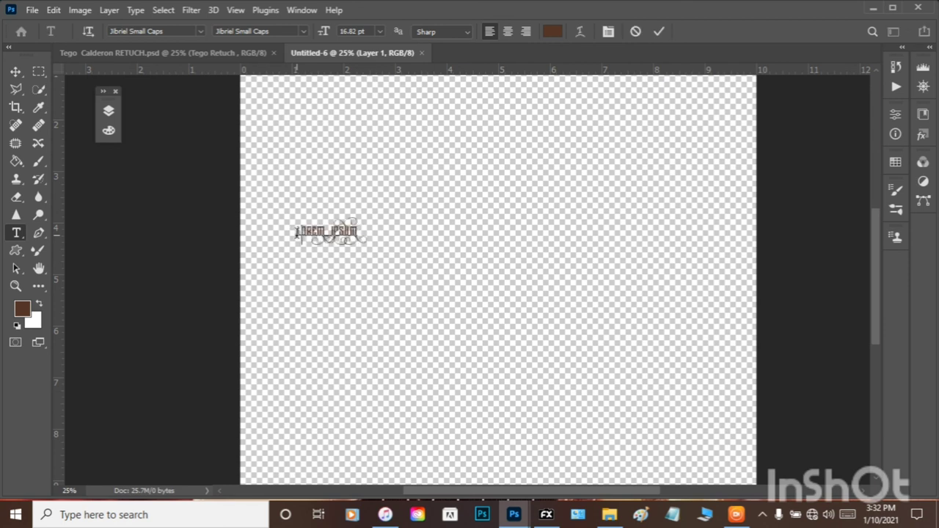
type("Teg")
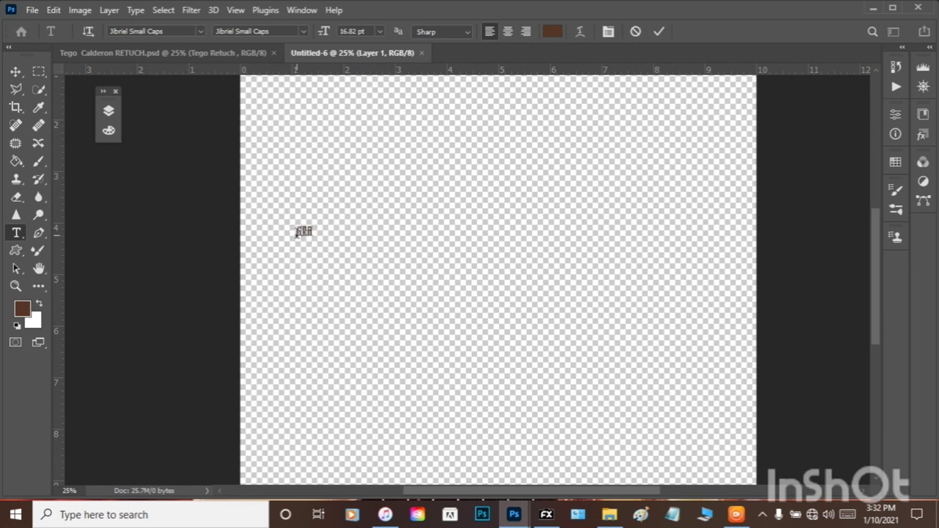
type("o")
type(" C")
type("as")
type(" po")
type("r ver")
type(" as")
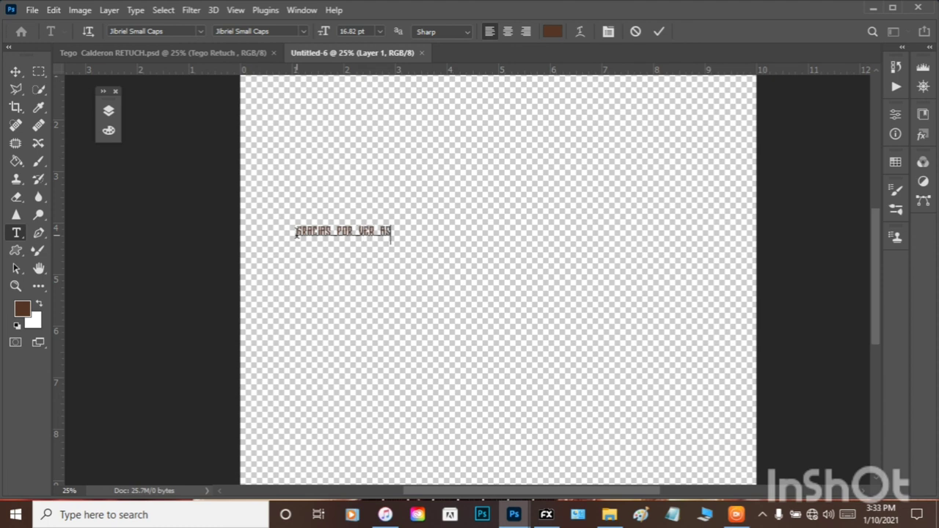
type("ta aq")
- Scale the "GRACIAS POR VER ASTA AQUI" text up proportionally to about 276% and commit the transform
left_click(15, 72)
left_click_drag(430, 237, 653, 317)
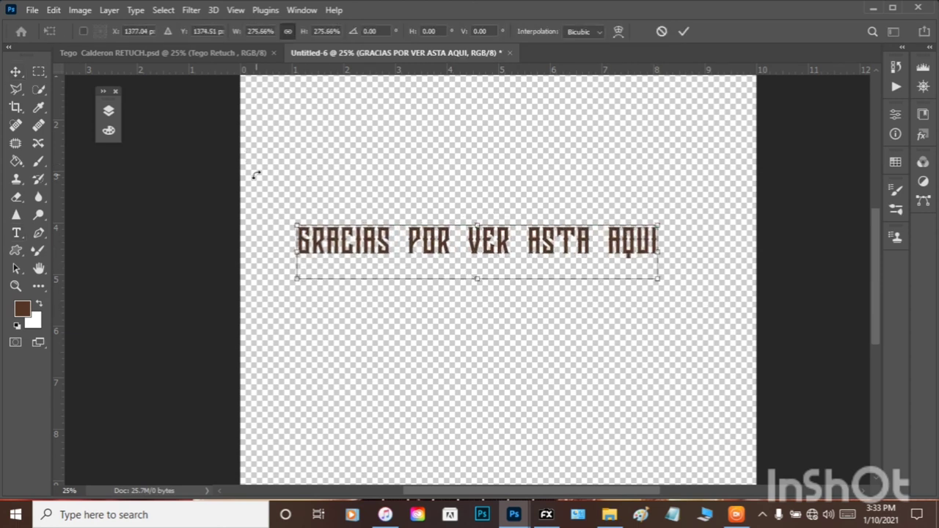
key("Return")
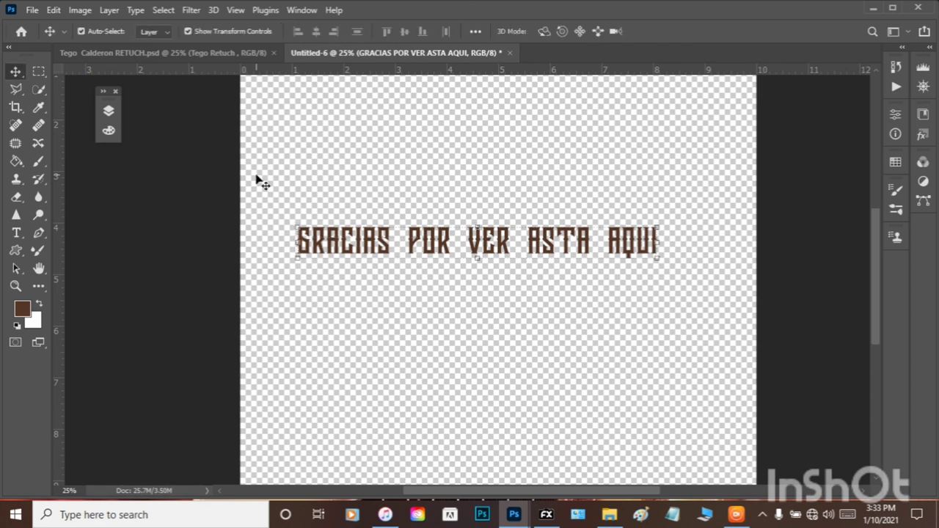
- Replace the "GRACIAS POR VER ASTA AQUI" text with "SUSCRIBETE PIEASE" and select the letters "PI" in its second word
left_click(170, 211)
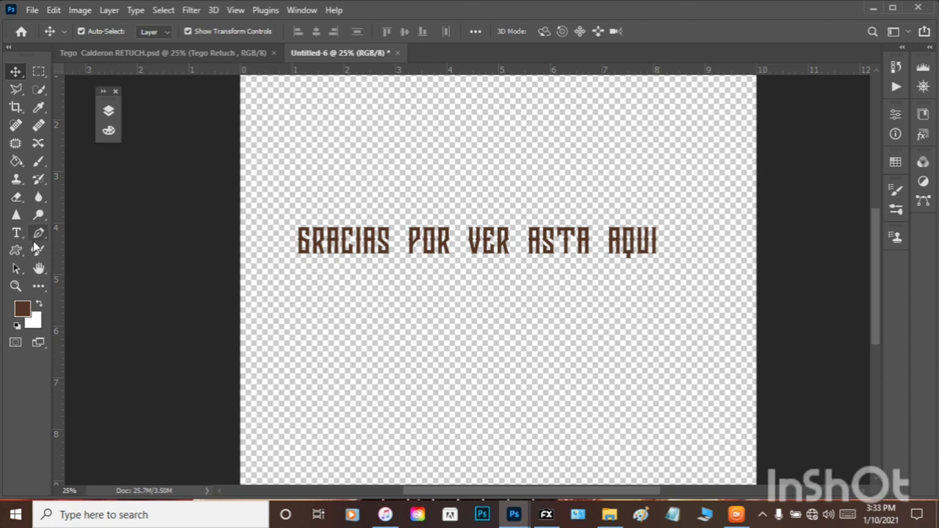
left_click(16, 233)
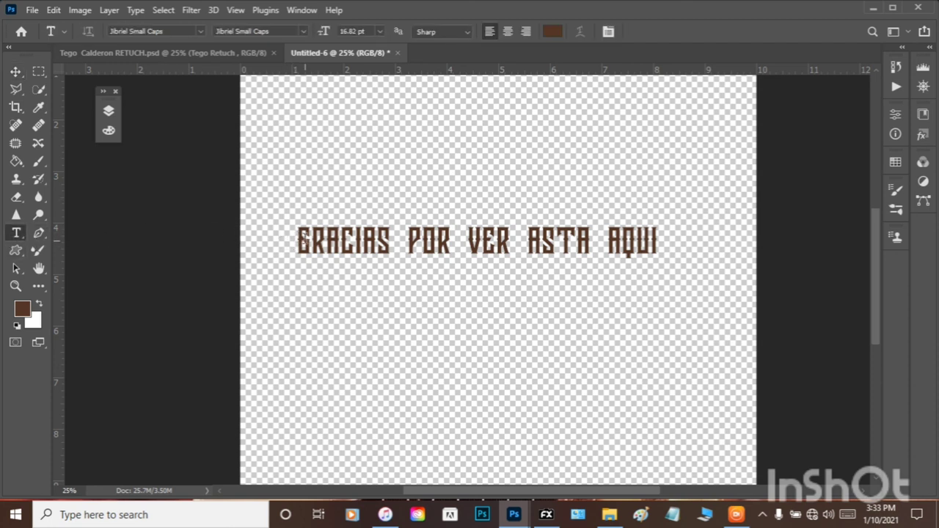
left_click(304, 238)
left_click_drag(298, 242, 778, 239)
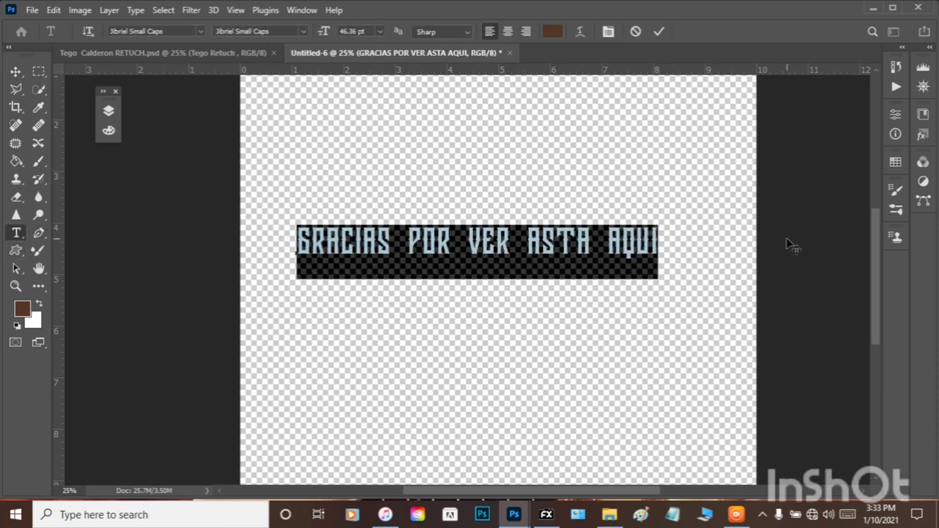
type("SUS")
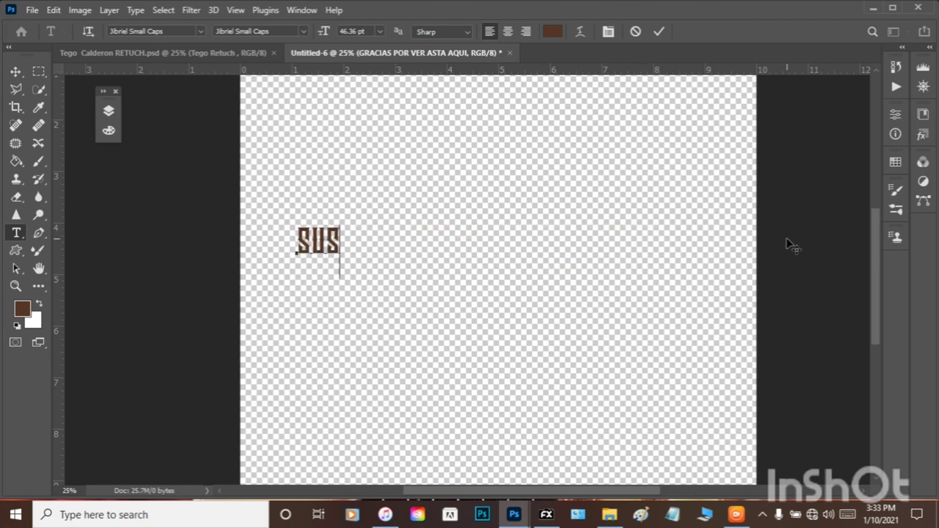
type("CRU")
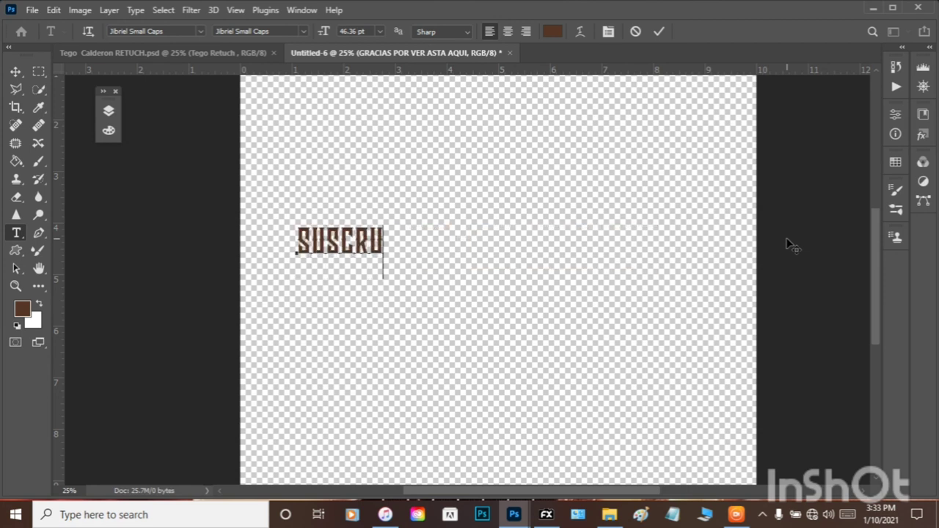
key("BackSpace")
type("IBETE")
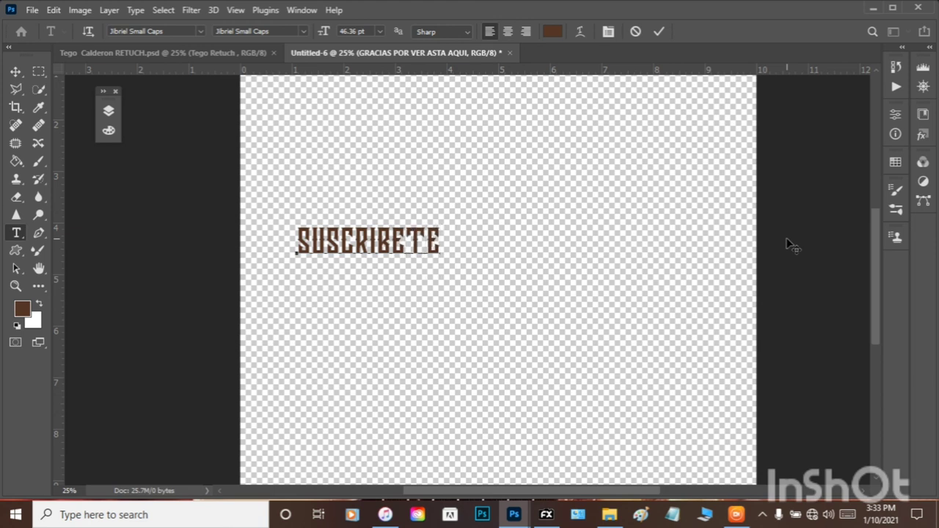
type(" PI")
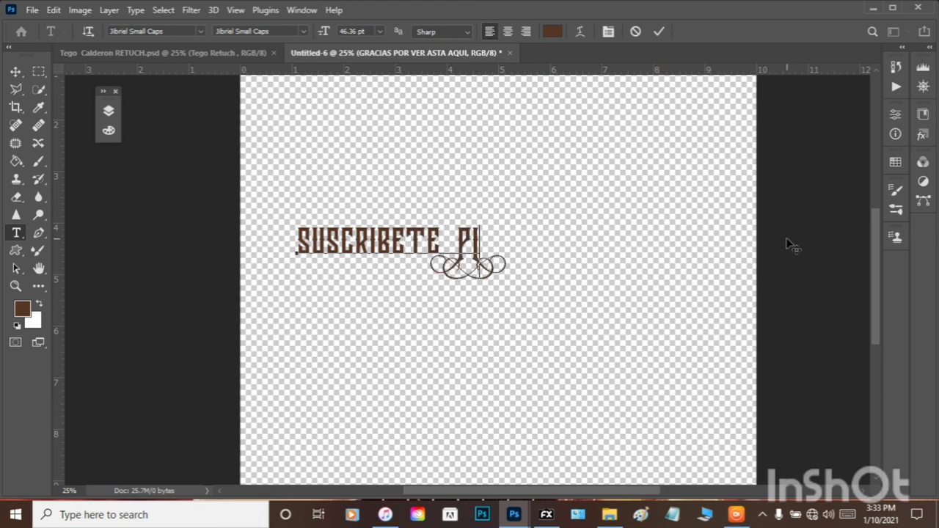
type("EA")
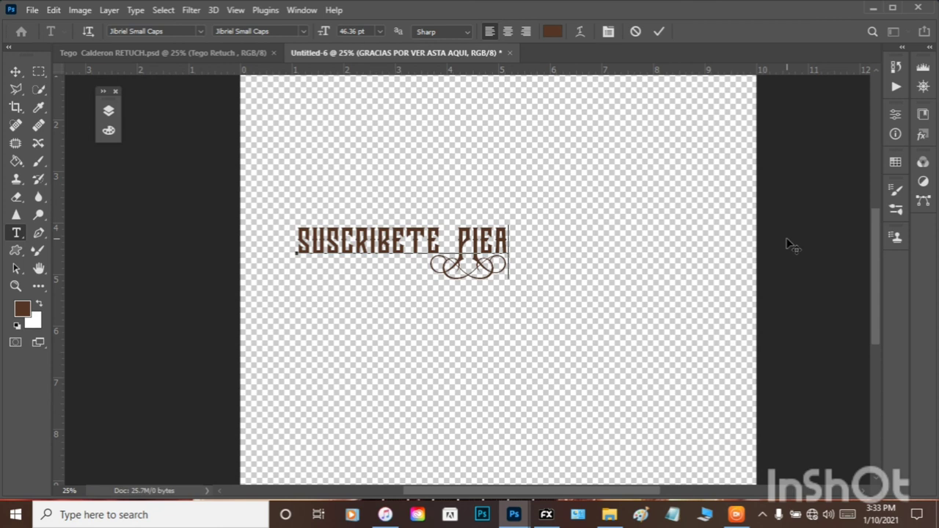
type("SE")
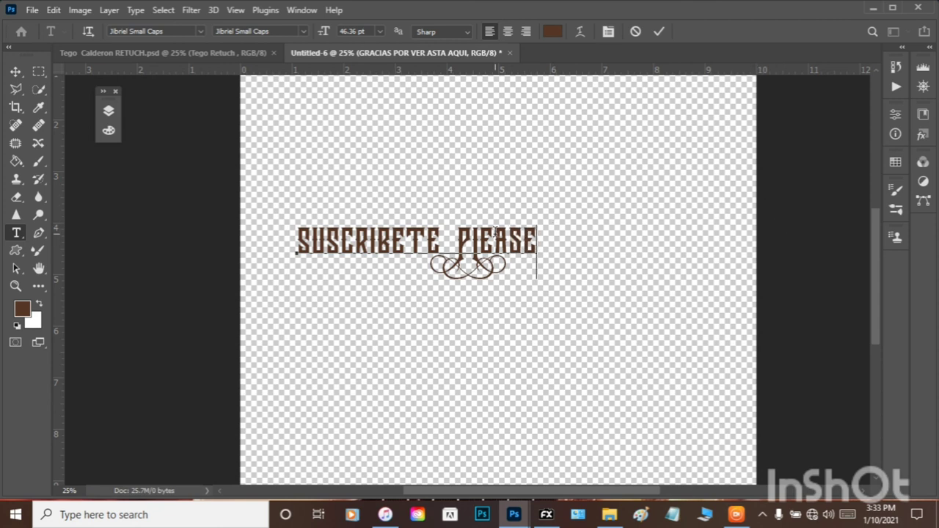
left_click_drag(487, 239, 468, 238)
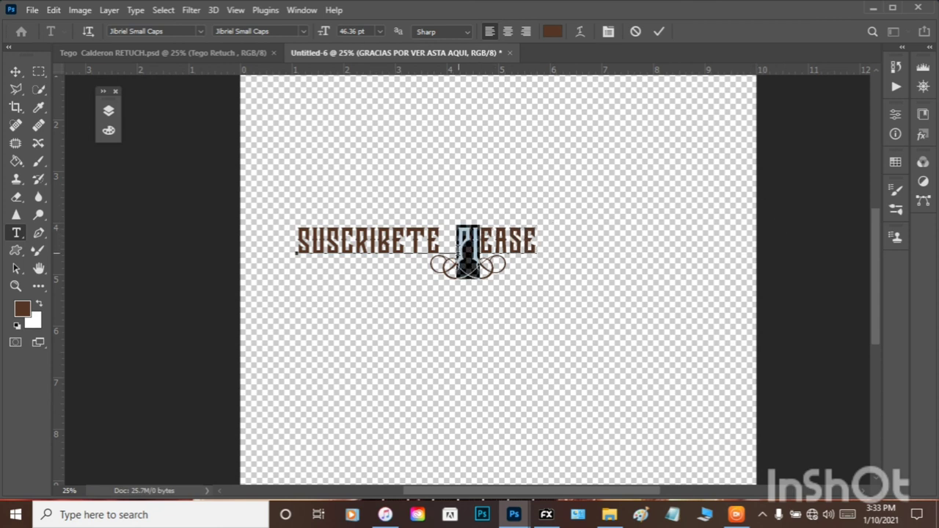